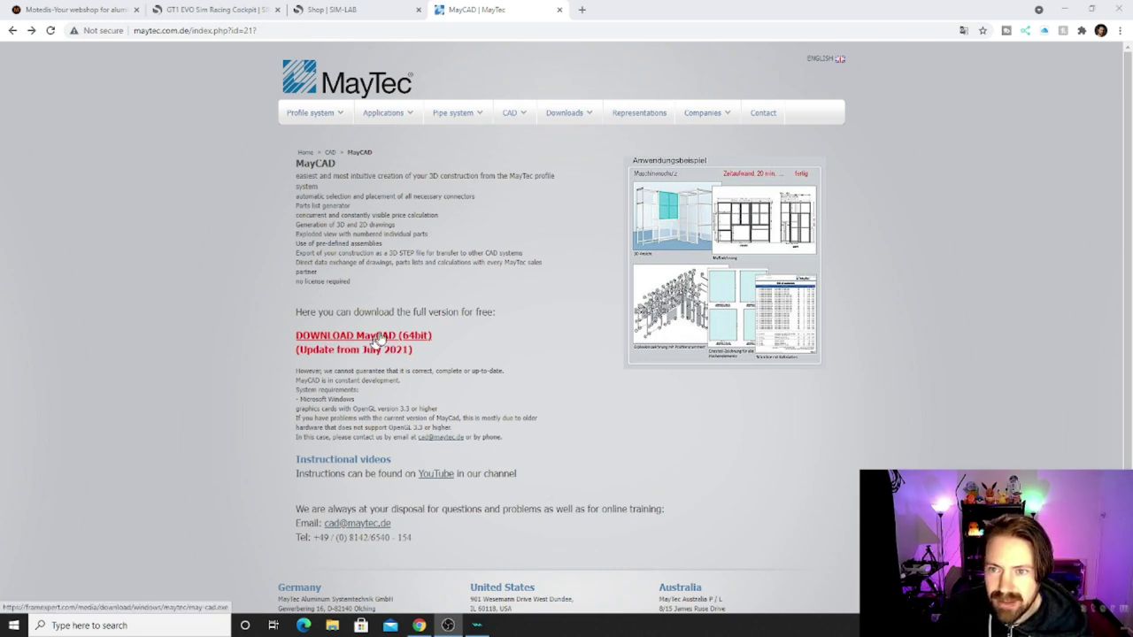
# Step: Start the 'DOWNLOAD MayCAD (64bit)' installer download from the MayCAD page
pyautogui.click(378, 339)
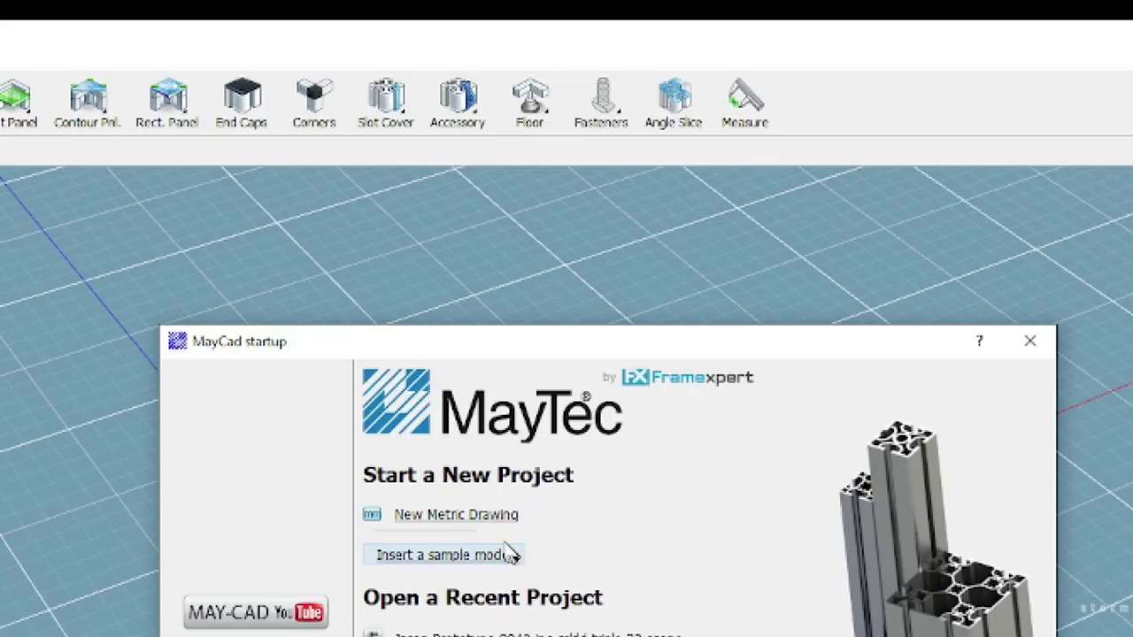
# Step: Choose New Metric Drawing in the MayCAD startup dialog to get a blank scene
pyautogui.click(457, 514)
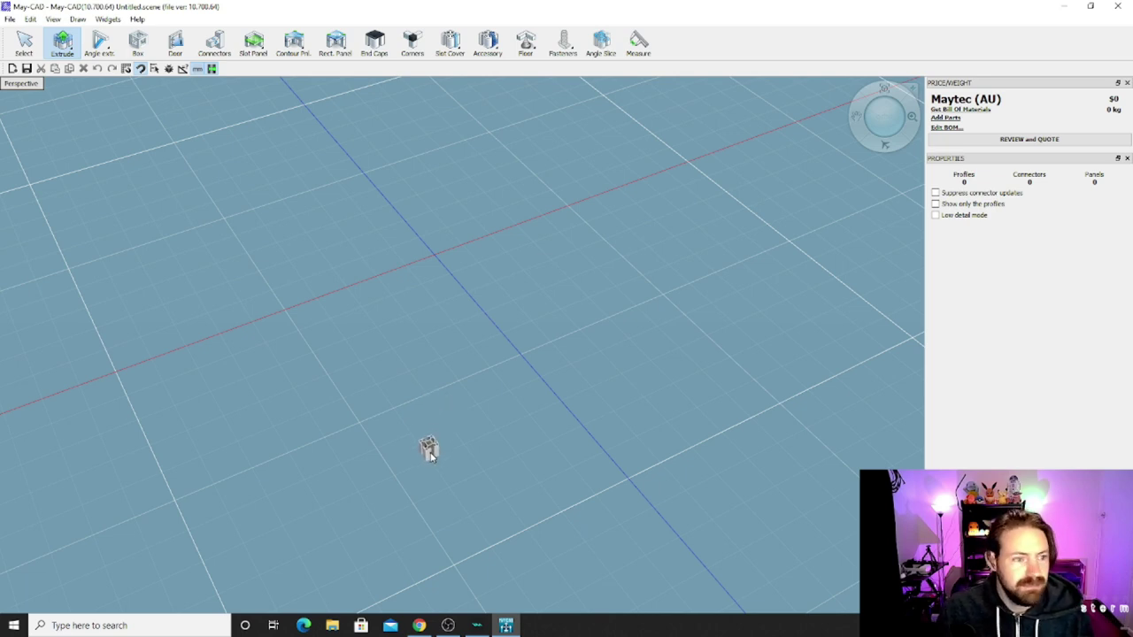
# Step: Bring Chrome forward on the GT1 EVO cockpit product page
pyautogui.moveTo(422, 630)
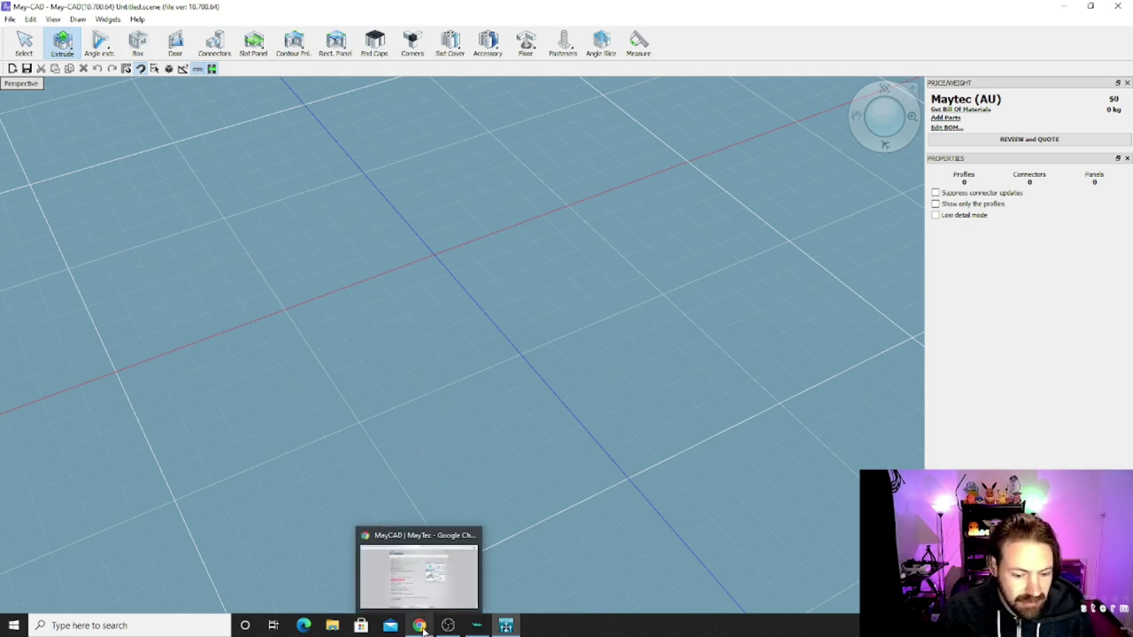
pyautogui.click(419, 574)
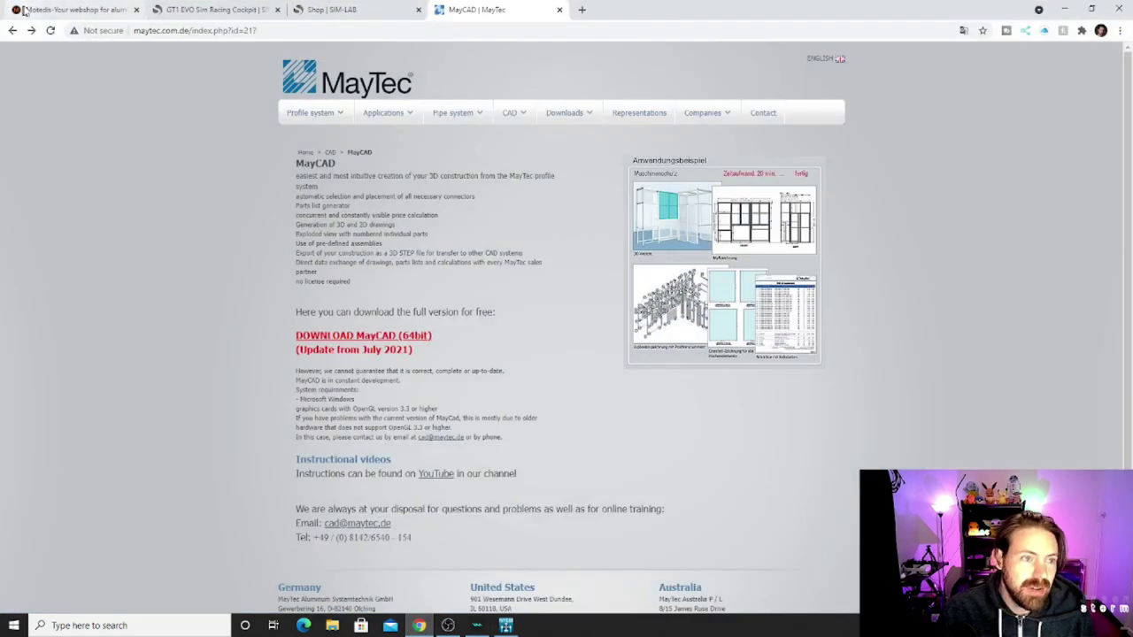
pyautogui.click(226, 11)
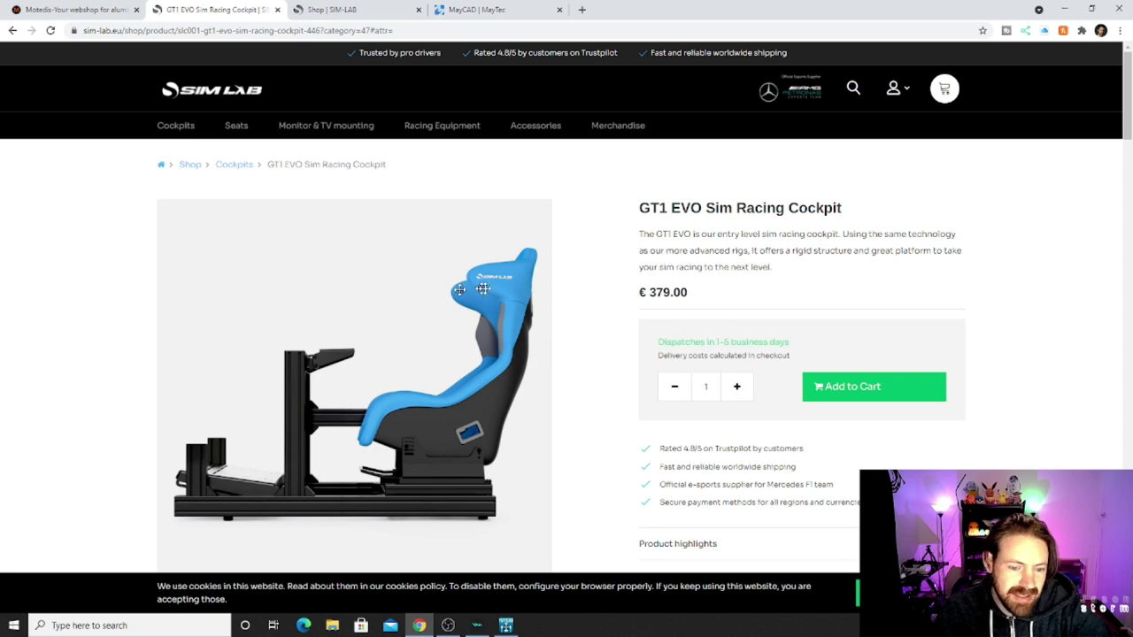
# Step: Download the cockpit's assembly schematics PDF and open the downloaded file's options
pyautogui.scroll(-15, 620, 204)
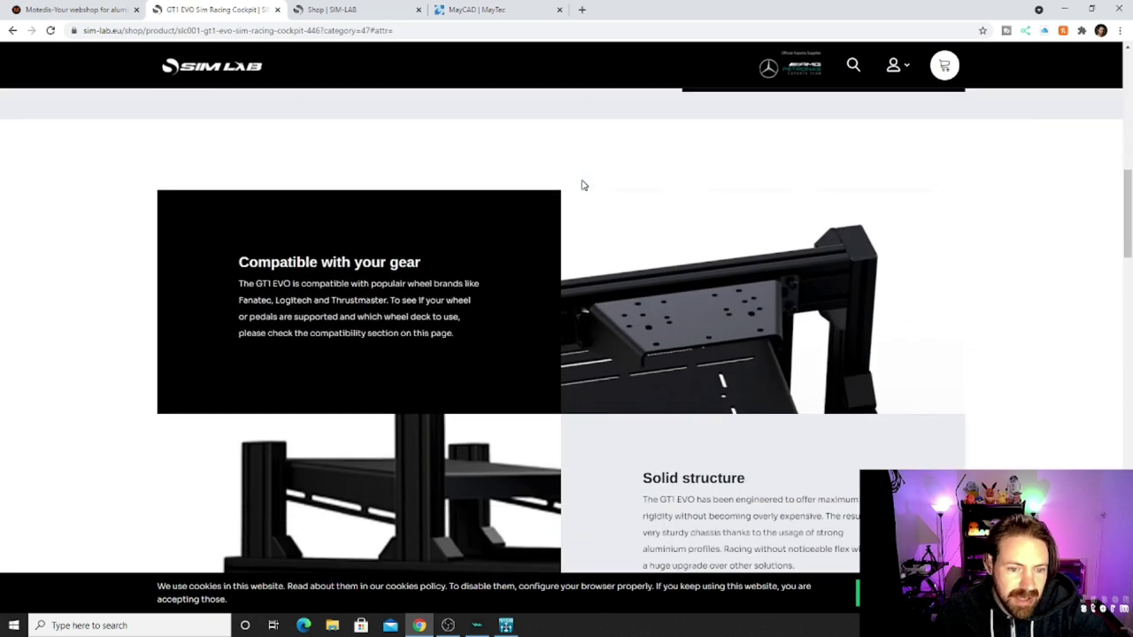
pyautogui.scroll(-15, 550, 212)
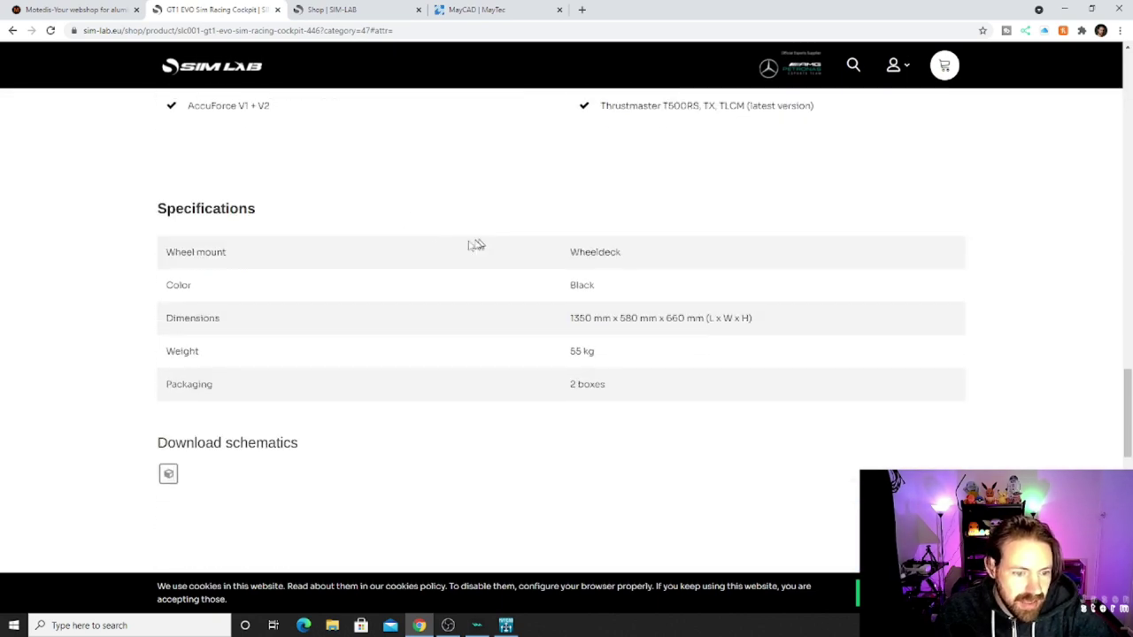
pyautogui.scroll(1, 155, 195)
pyautogui.scroll(-3, 194, 257)
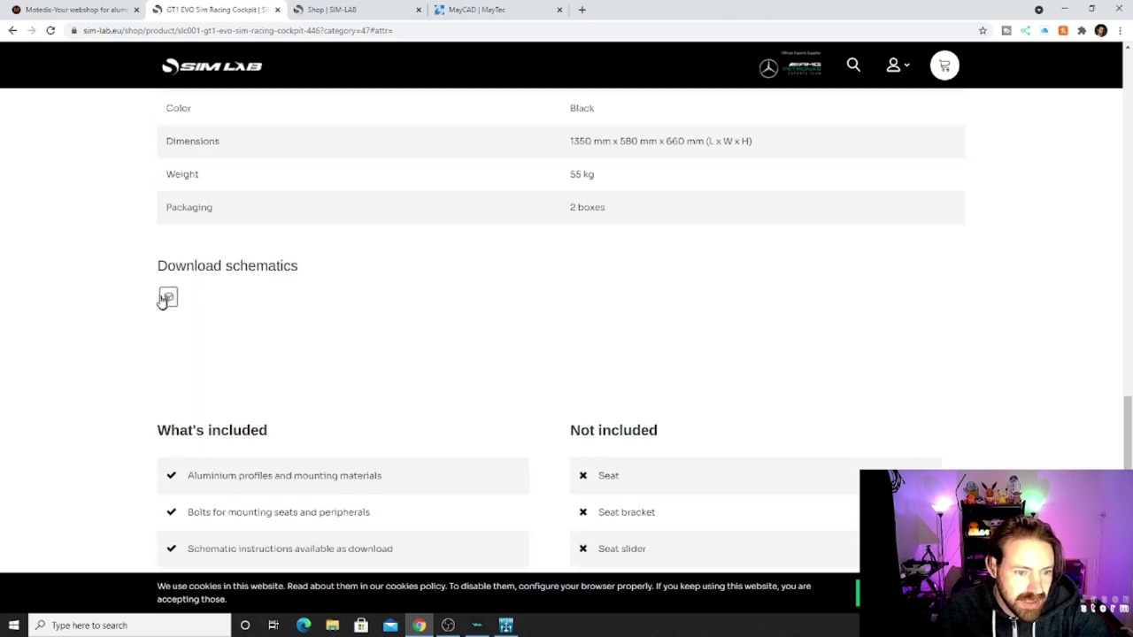
pyautogui.click(170, 301)
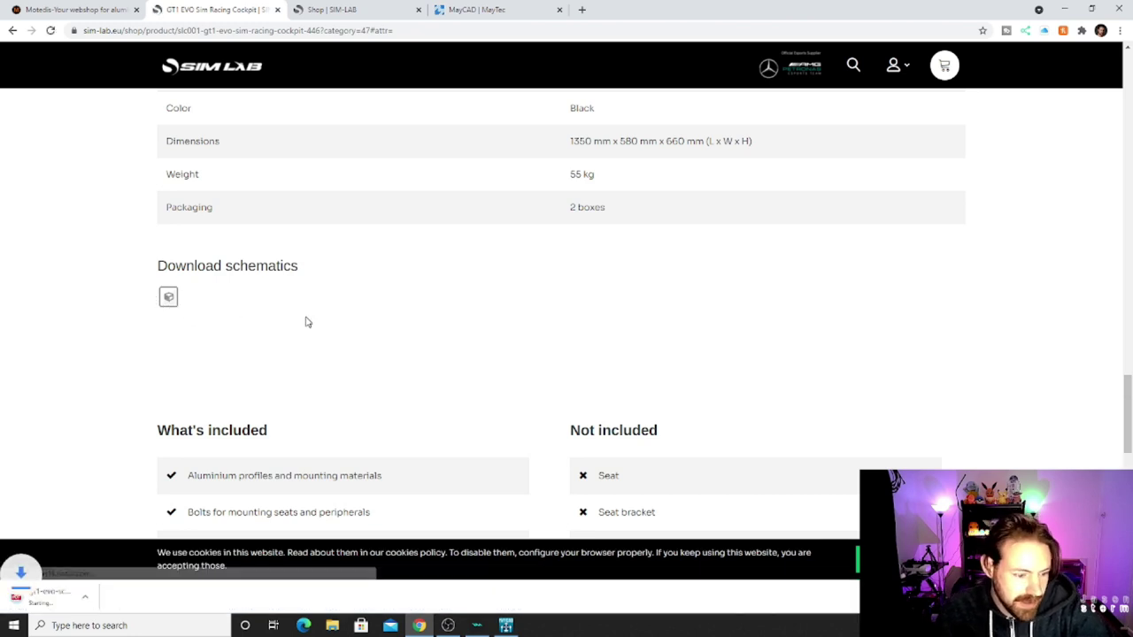
pyautogui.click(126, 604)
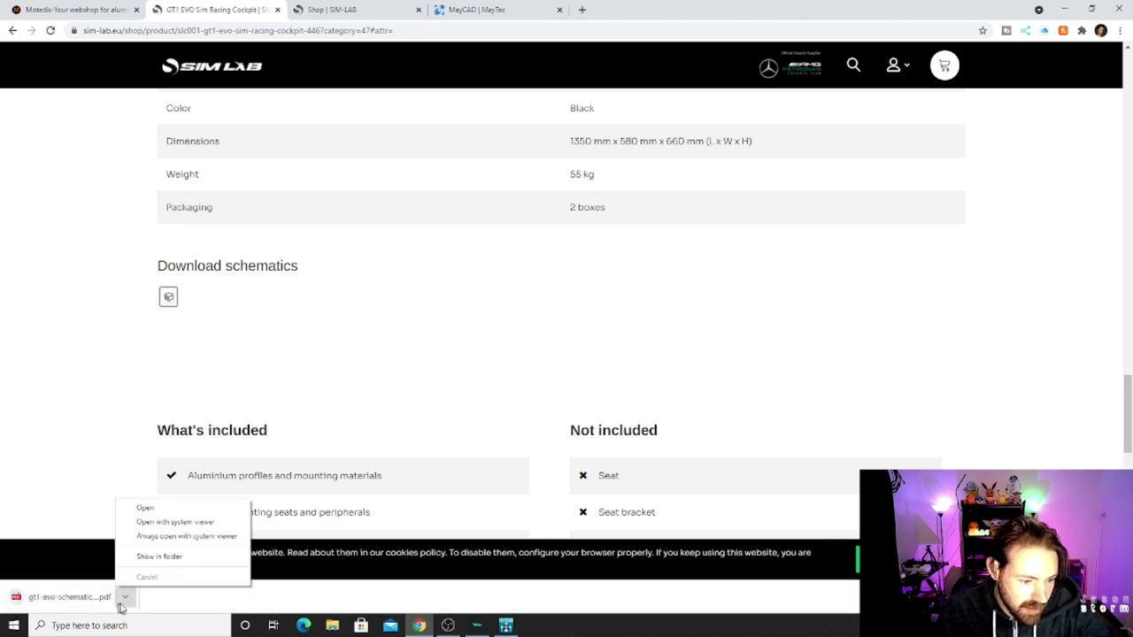
# Step: Open the GT1 EVO schematics PDF and scroll through the first assembly steps
pyautogui.click(182, 507)
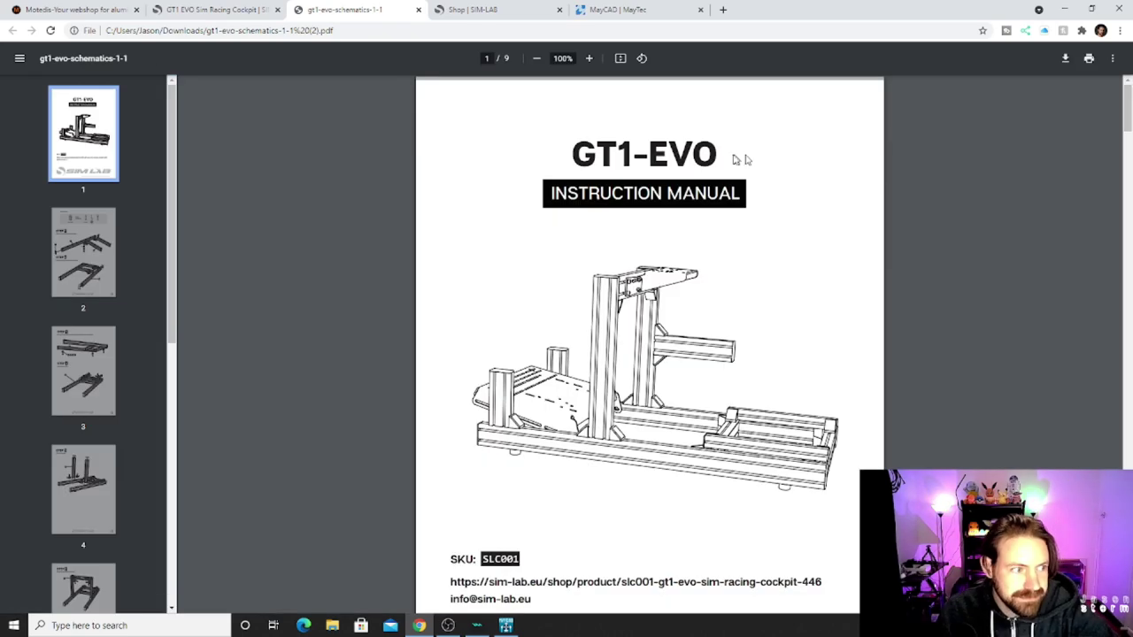
pyautogui.scroll(-3, 720, 304)
pyautogui.scroll(-6, 722, 255)
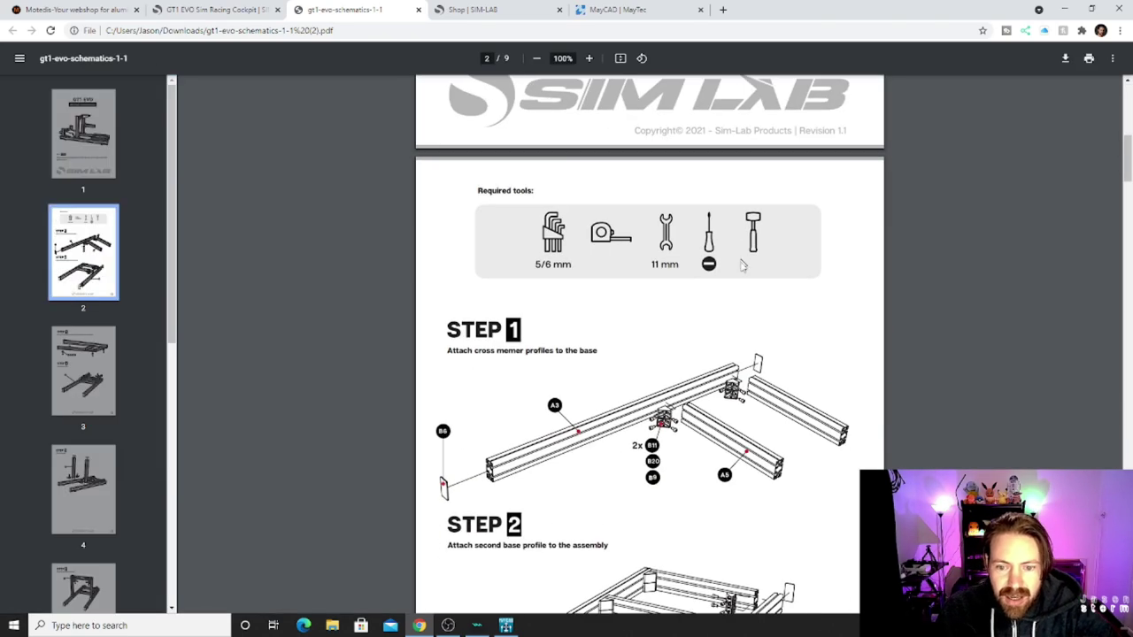
pyautogui.scroll(3, 754, 251)
pyautogui.scroll(-10, 774, 256)
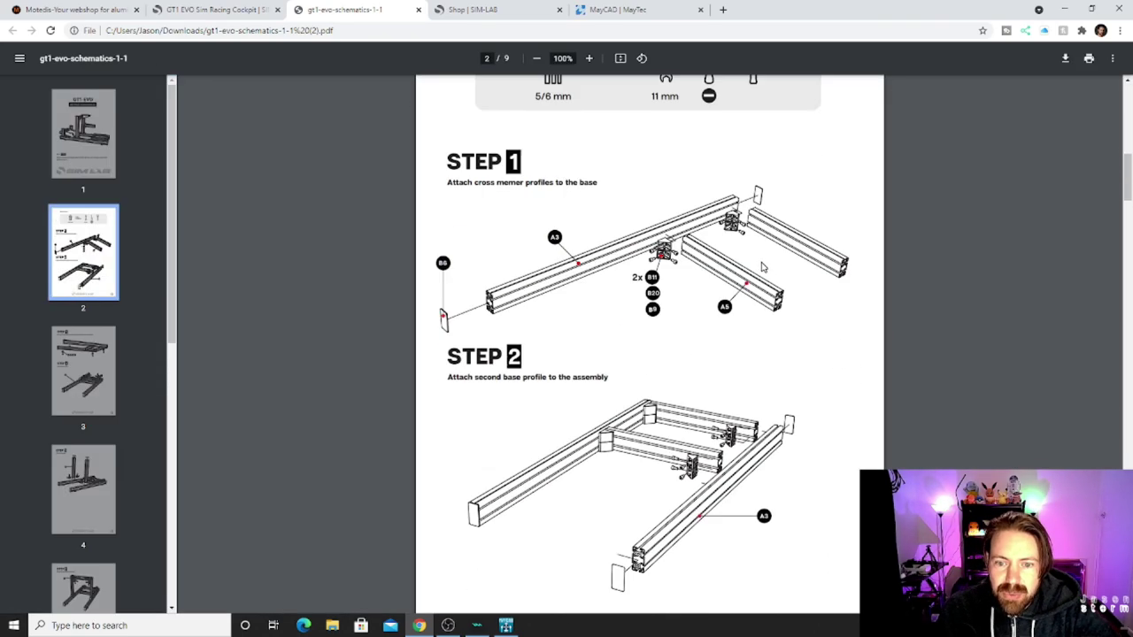
pyautogui.scroll(-11, 767, 276)
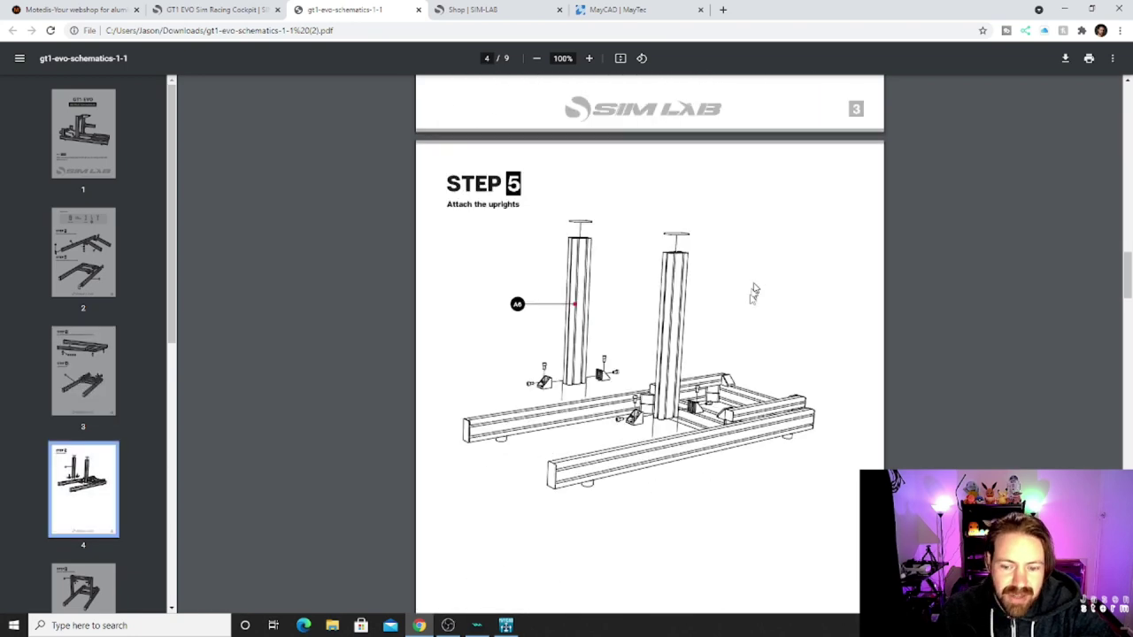
pyautogui.scroll(-12, 746, 294)
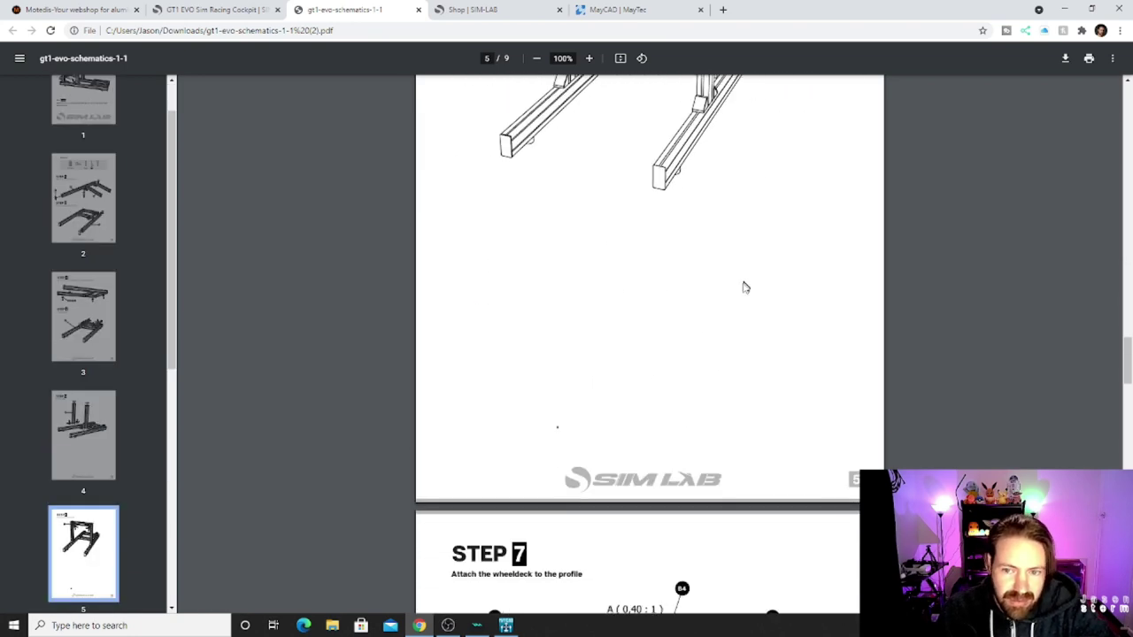
# Step: Continue to the page 9 parts list, then return to May-CAD
pyautogui.scroll(-7, 750, 299)
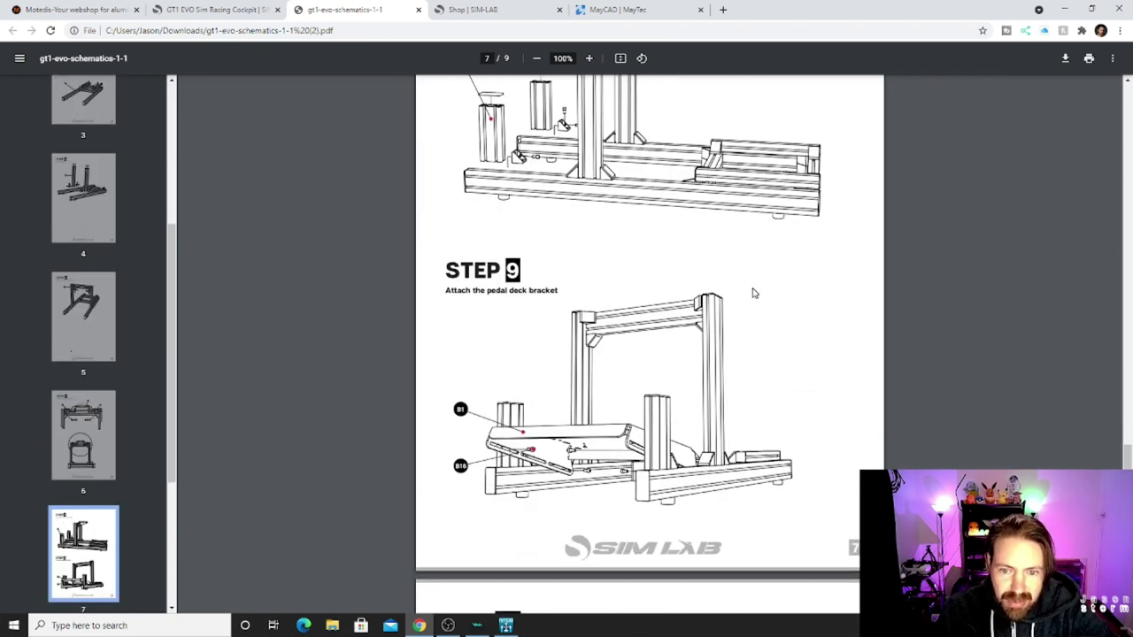
pyautogui.scroll(-12, 749, 307)
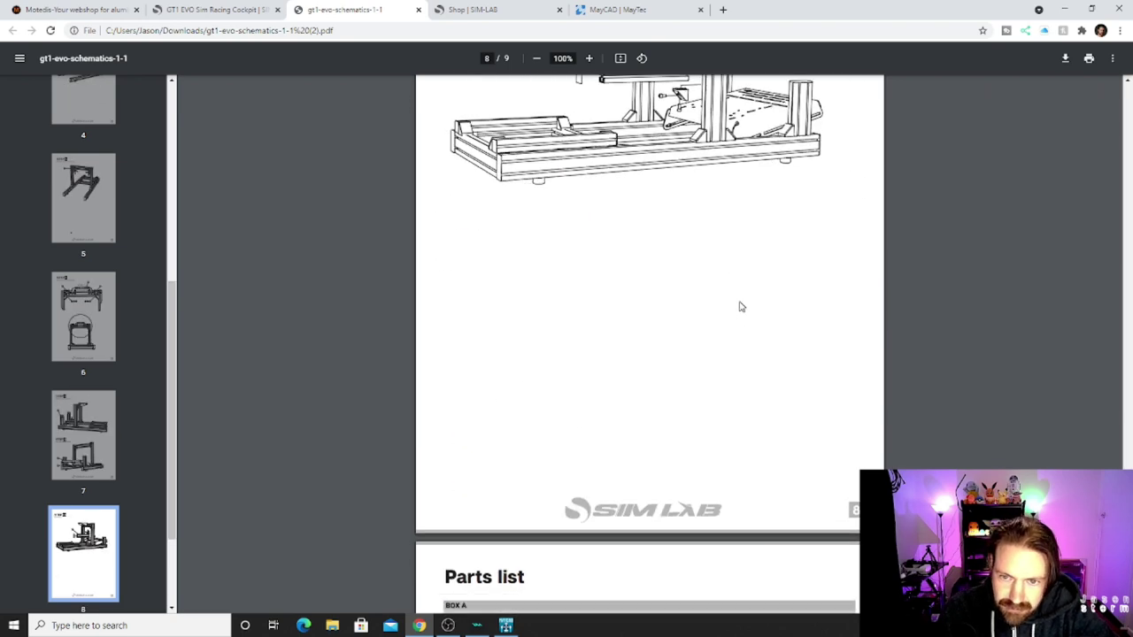
pyautogui.scroll(-1, 725, 327)
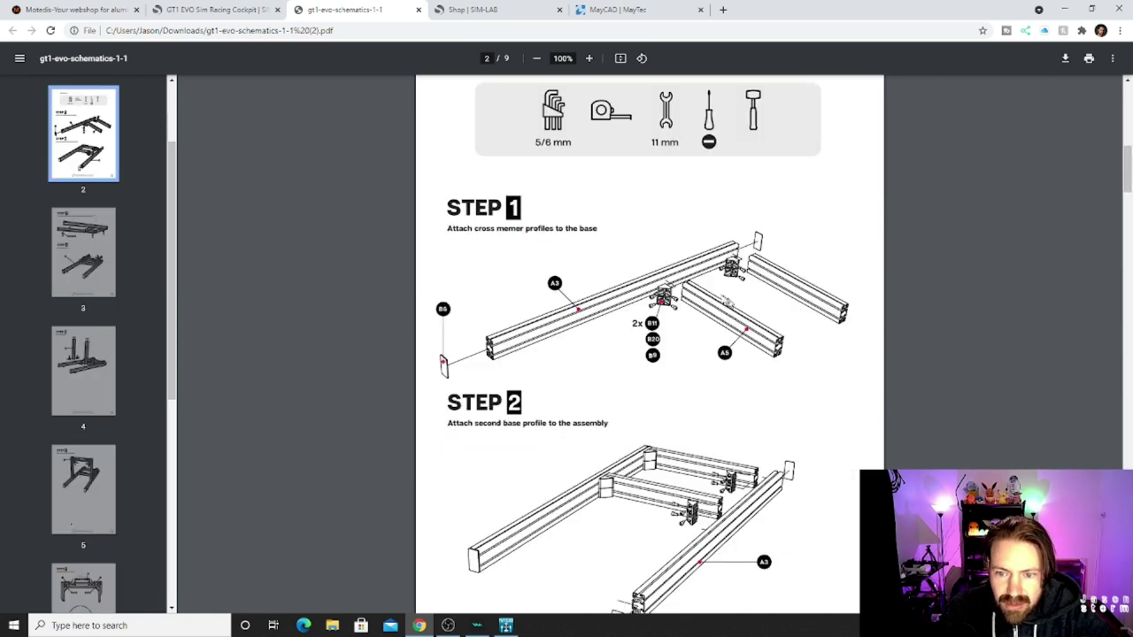
pyautogui.scroll(-18, 748, 328)
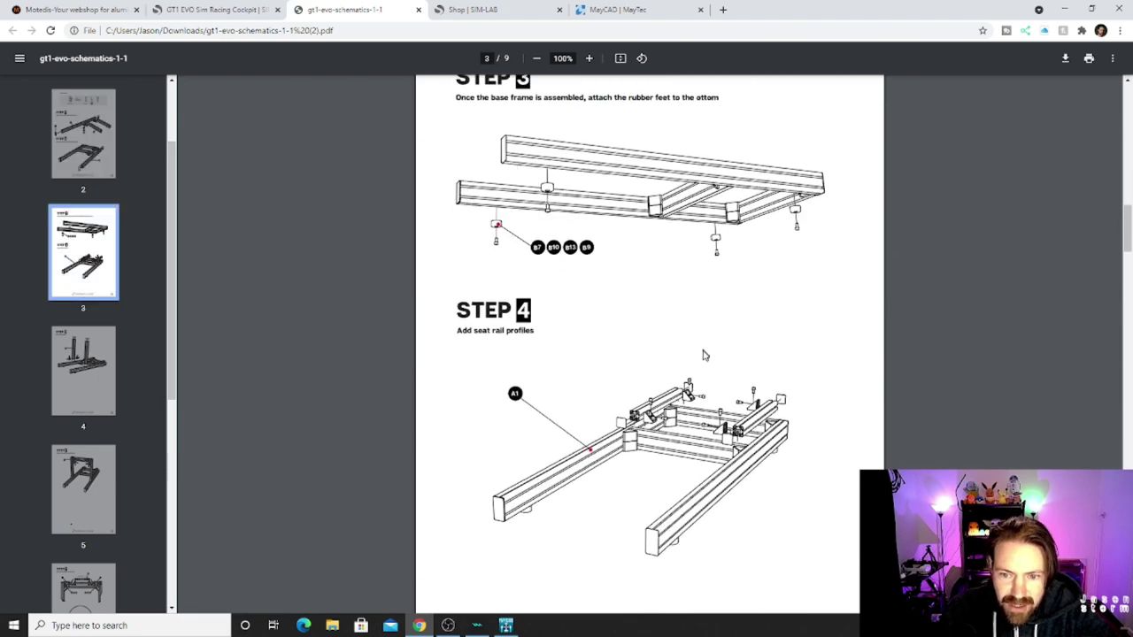
pyautogui.scroll(-18, 684, 366)
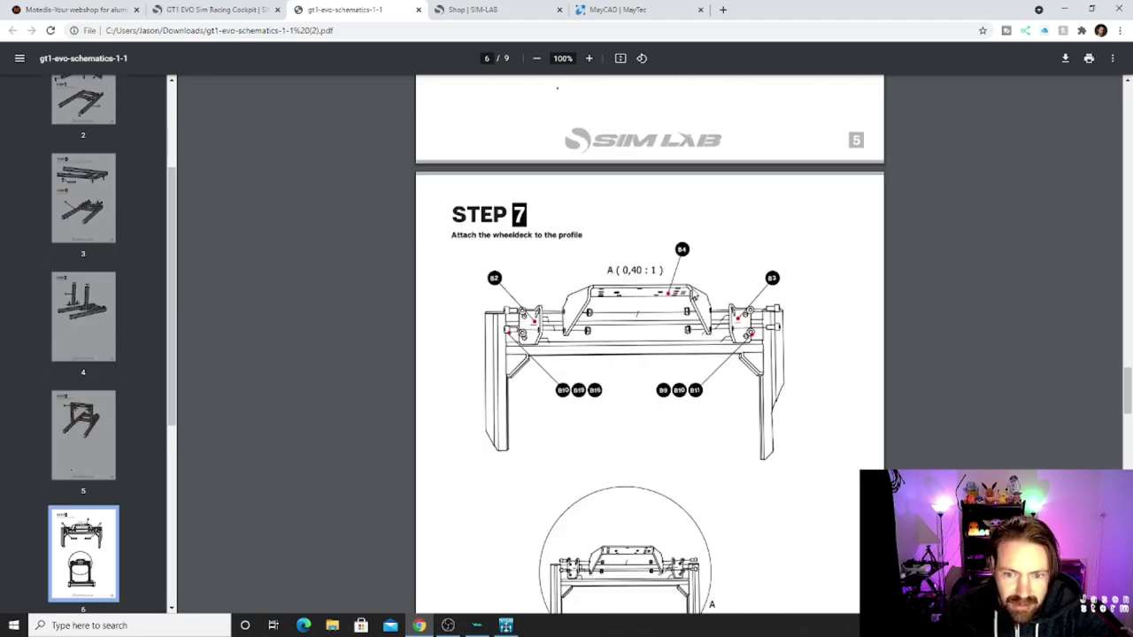
pyautogui.scroll(-15, 721, 365)
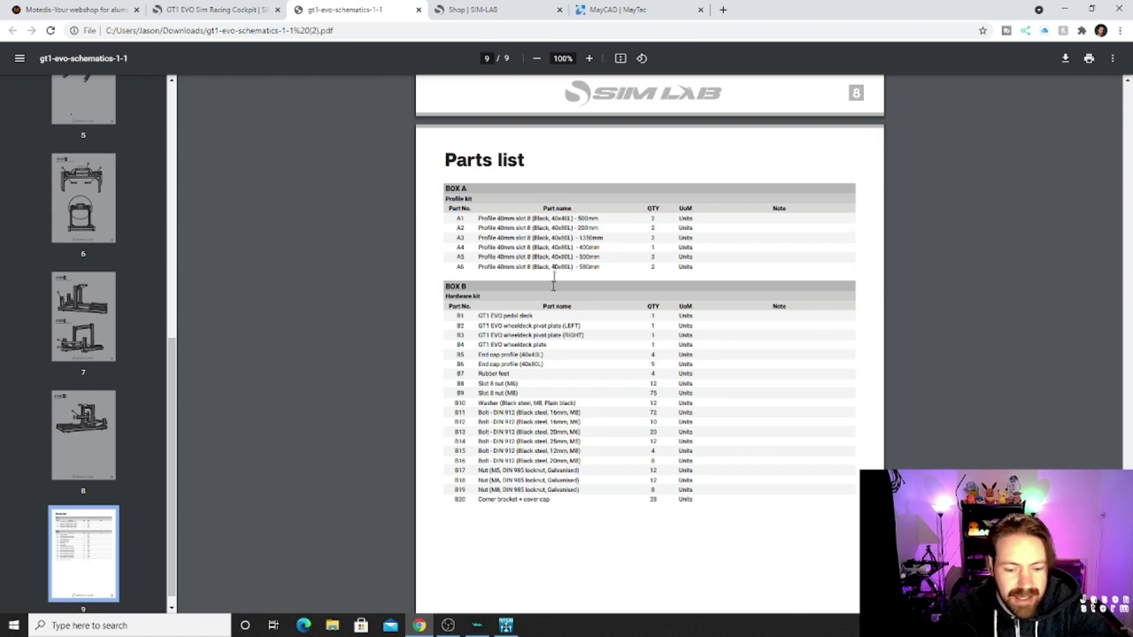
pyautogui.click(506, 626)
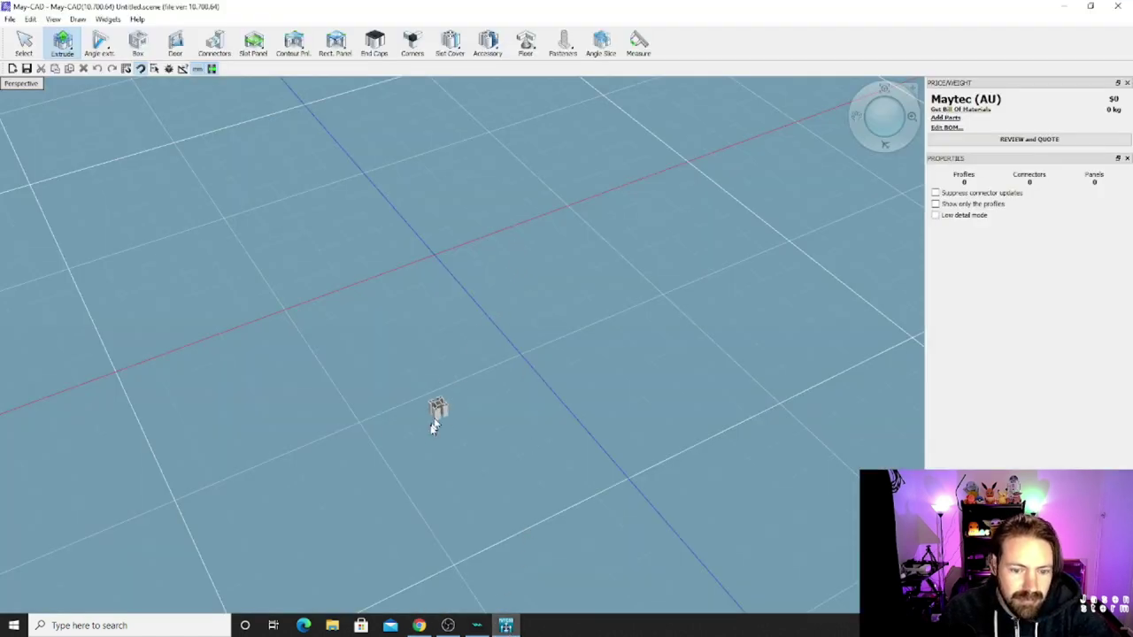
# Step: Start extruding a 40x80 profile from a start point on the grid
pyautogui.click(69, 52)
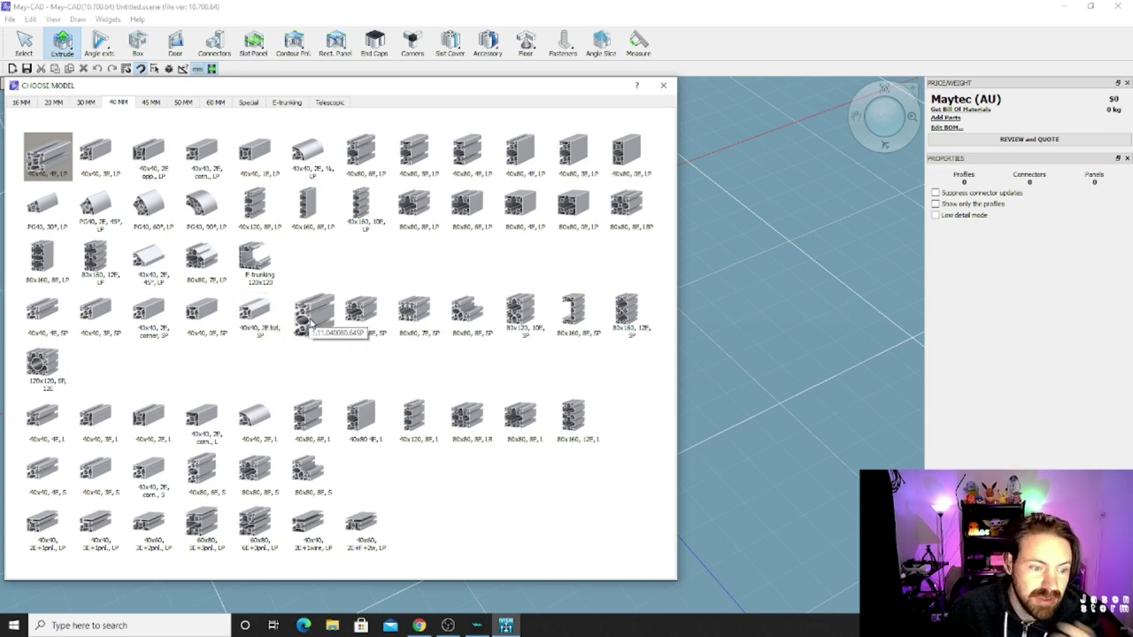
pyautogui.click(311, 325)
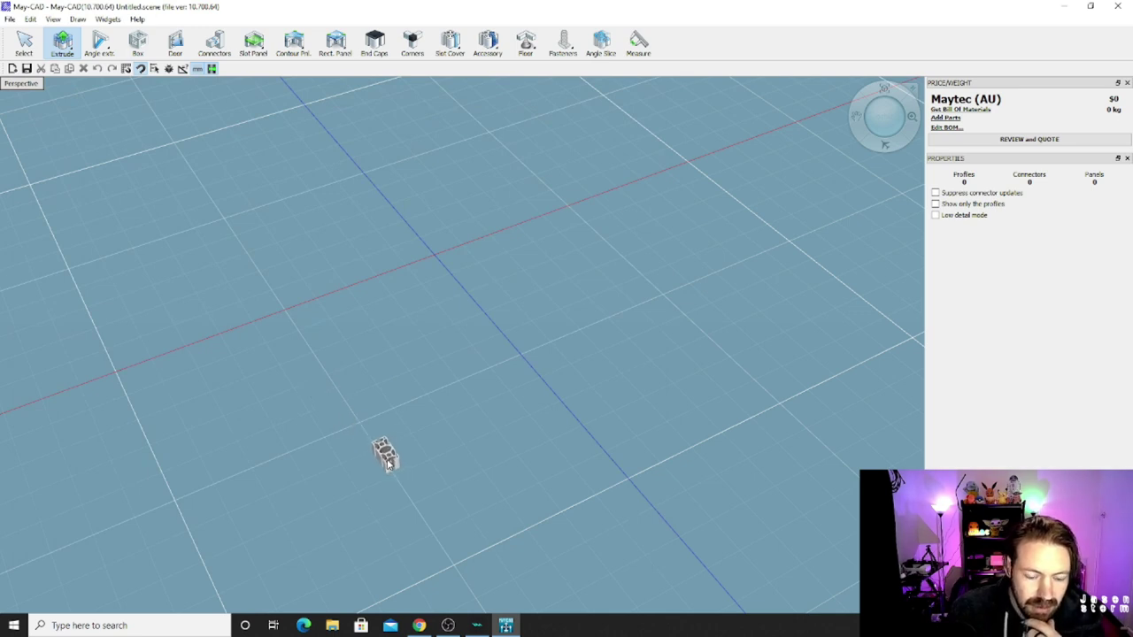
pyautogui.scroll(1, 389, 464)
pyautogui.scroll(2, 389, 464)
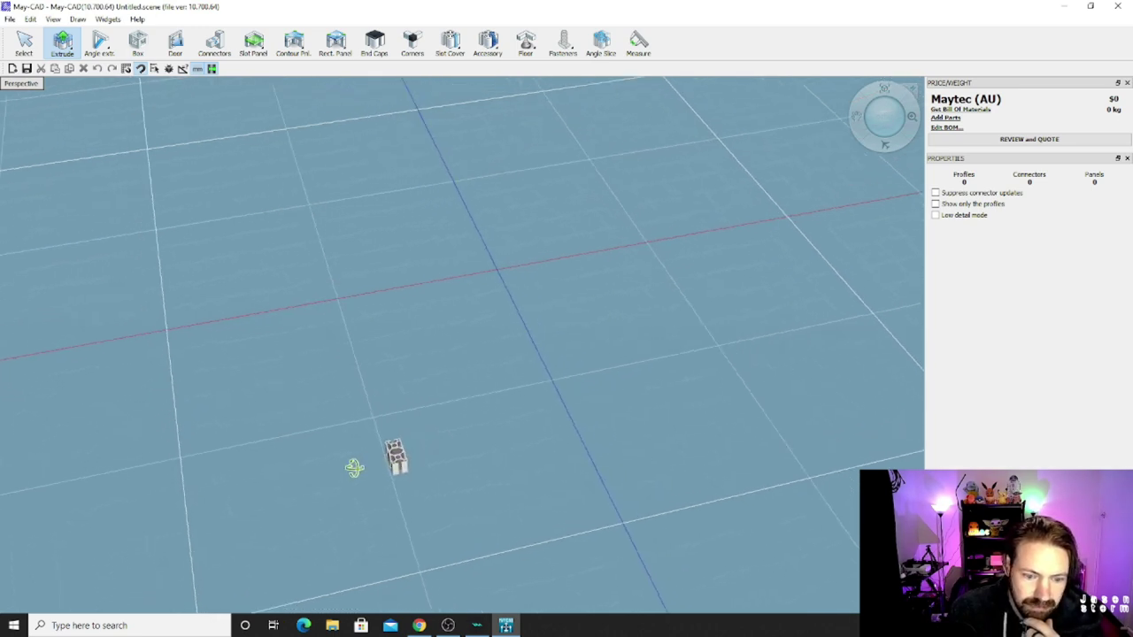
pyautogui.click(392, 465)
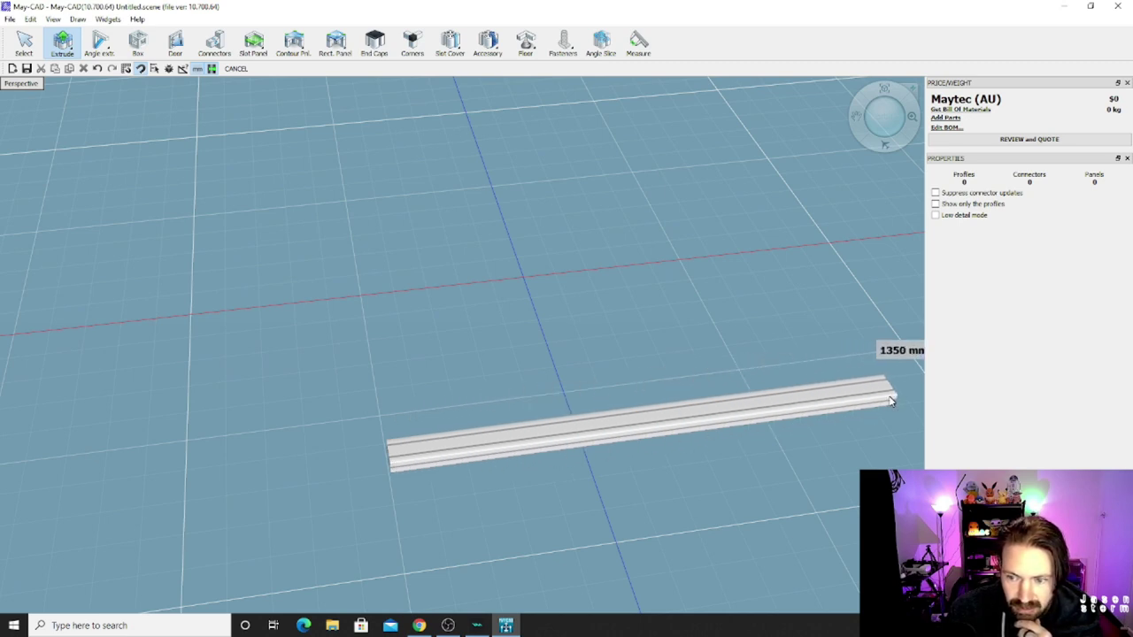
# Step: Finish the first rail at 1350 mm and rotate it
pyautogui.click(891, 401)
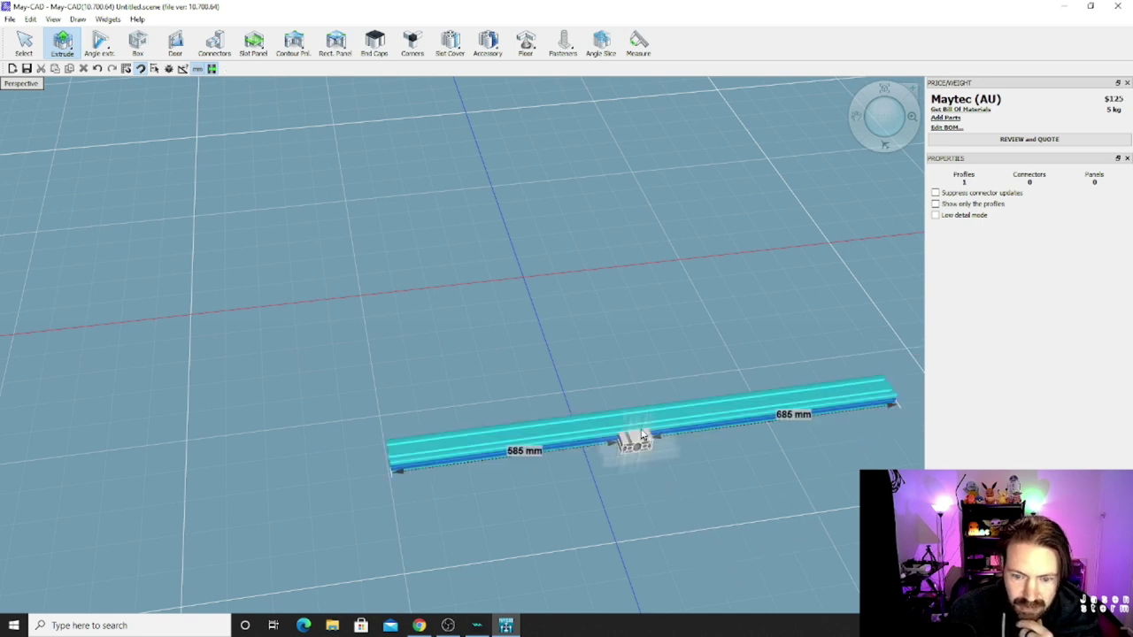
pyautogui.press('Escape')
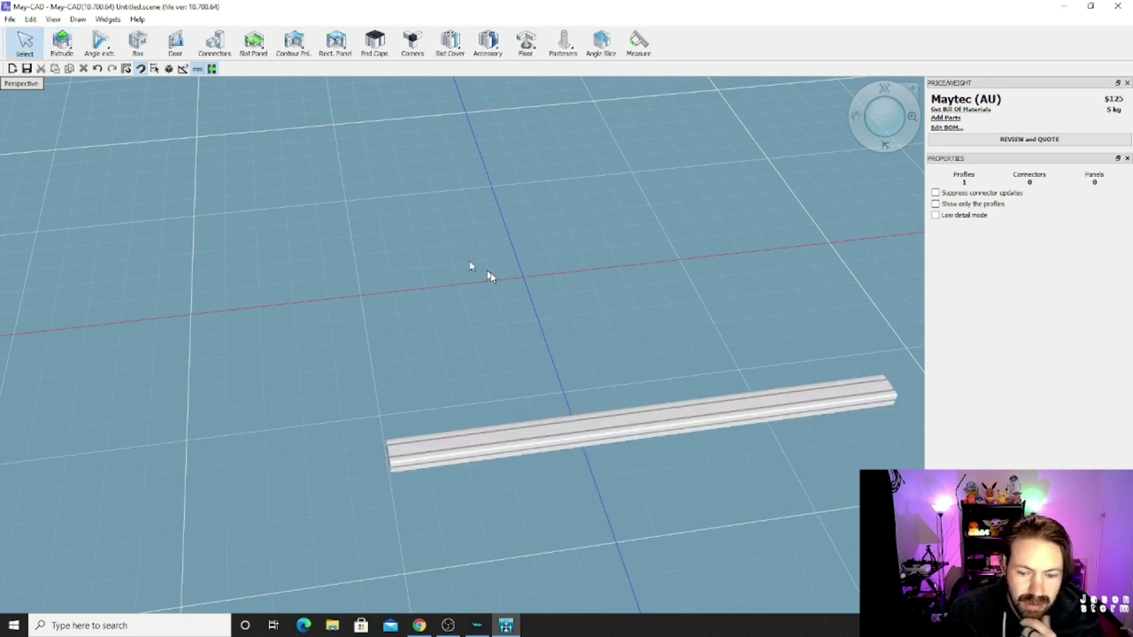
pyautogui.rightClick(675, 427)
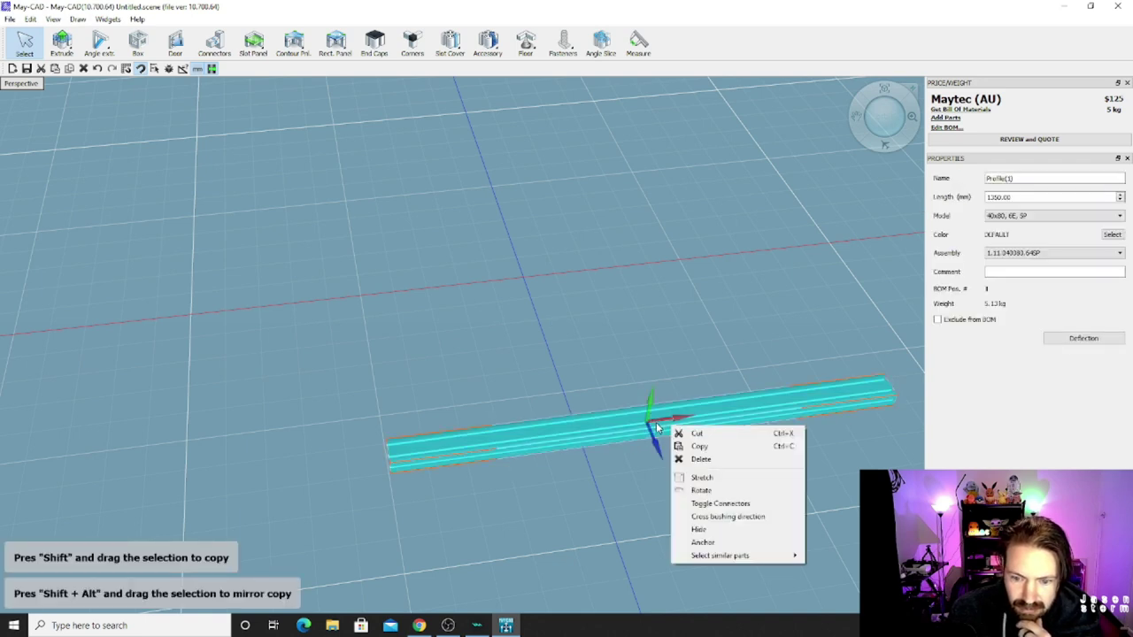
pyautogui.click(700, 490)
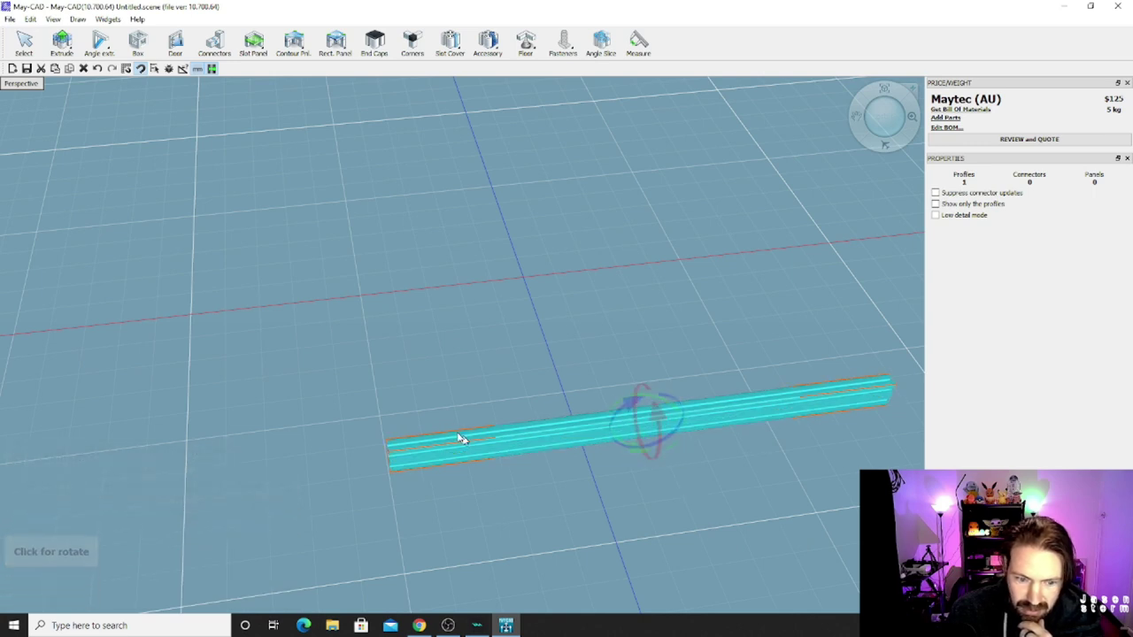
pyautogui.moveTo(457, 438); pyautogui.dragTo(546, 449, button='middle')
# Step: Extrude a second profile at a right angle from the rail's bottom end
pyautogui.click(451, 496)
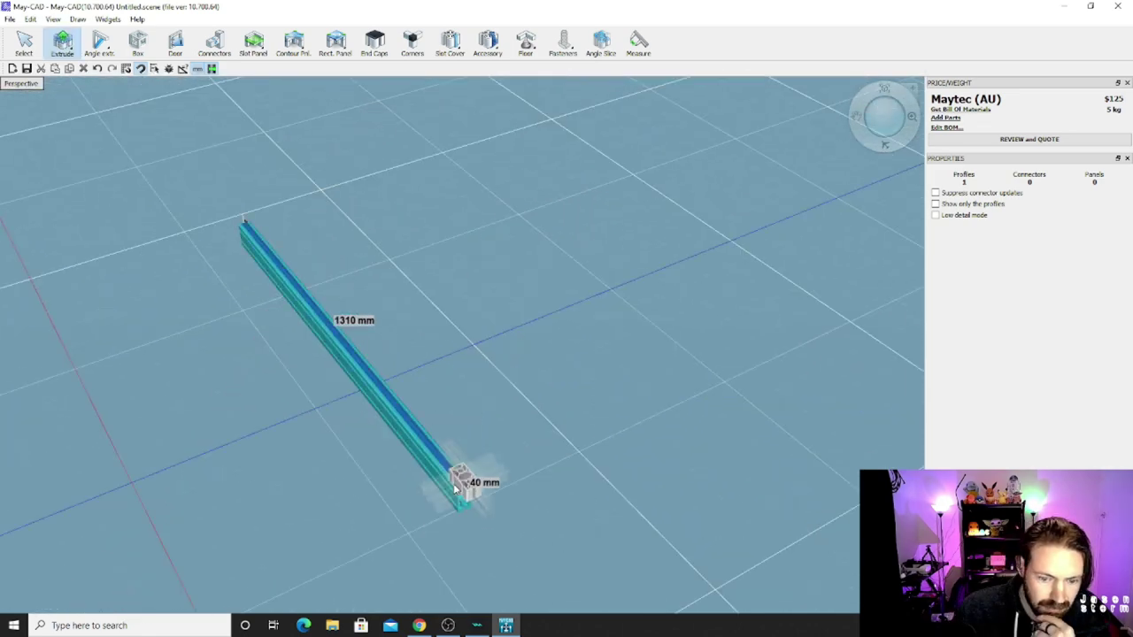
pyautogui.moveTo(438, 500); pyautogui.dragTo(251, 588)
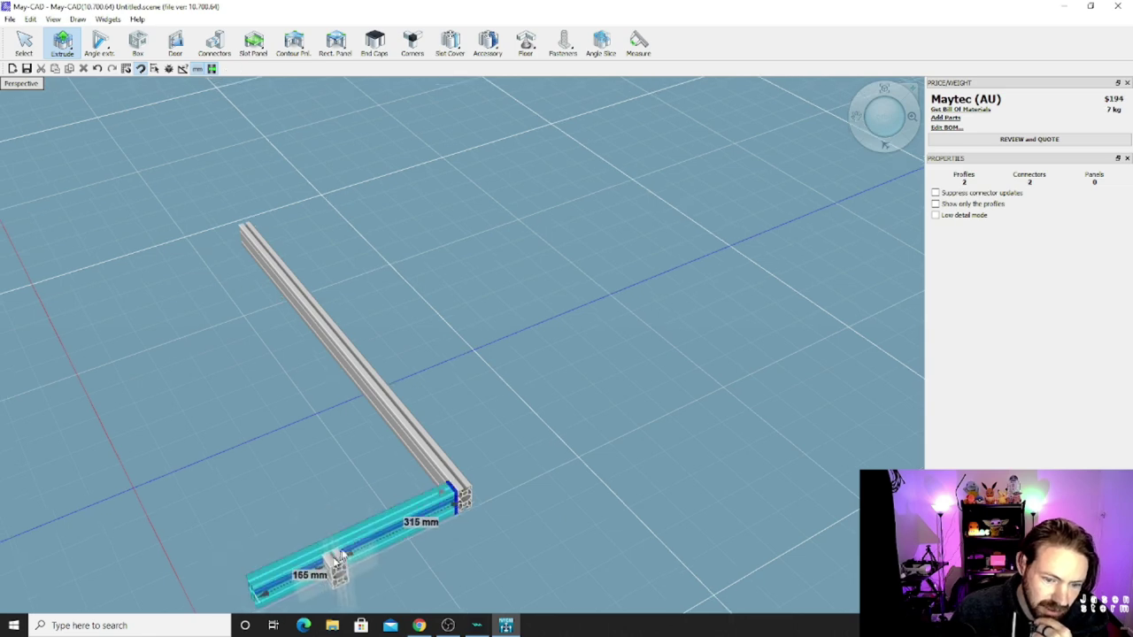
pyautogui.moveTo(371, 522); pyautogui.dragTo(164, 11, button='right')
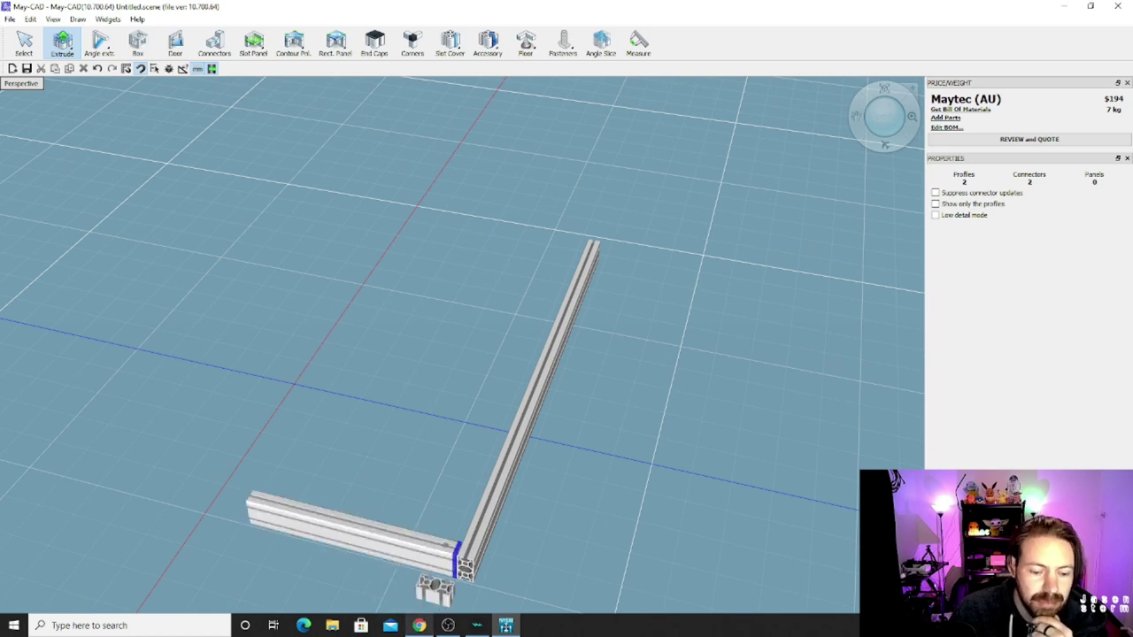
pyautogui.moveTo(421, 626)
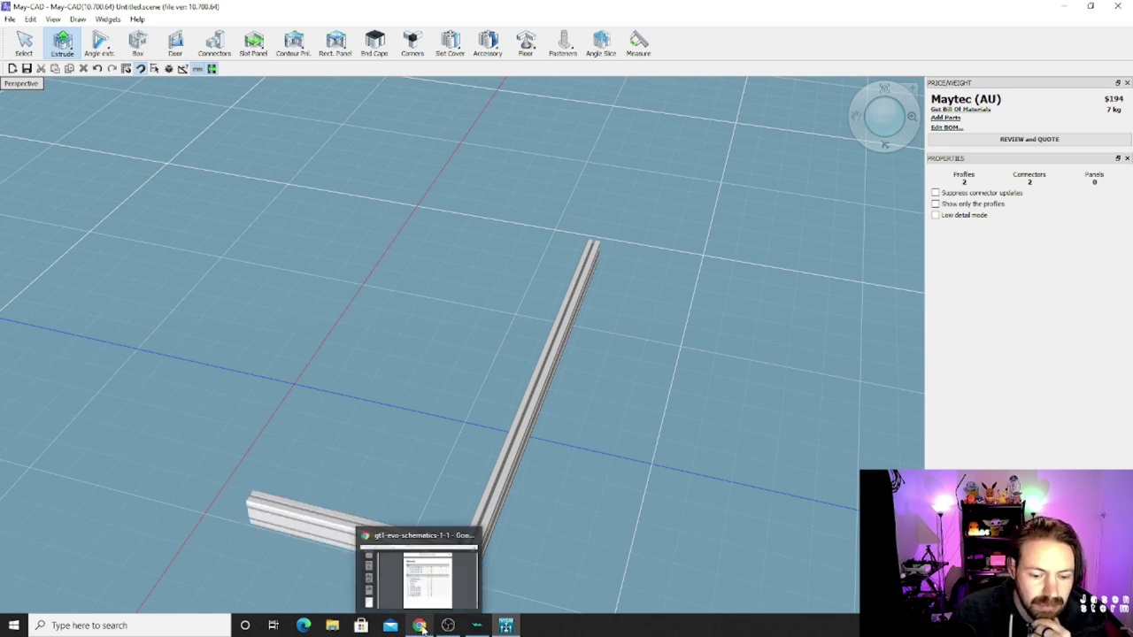
# Step: Check the schematic parts list, turn on the View Cube, and start a third profile
pyautogui.click(421, 627)
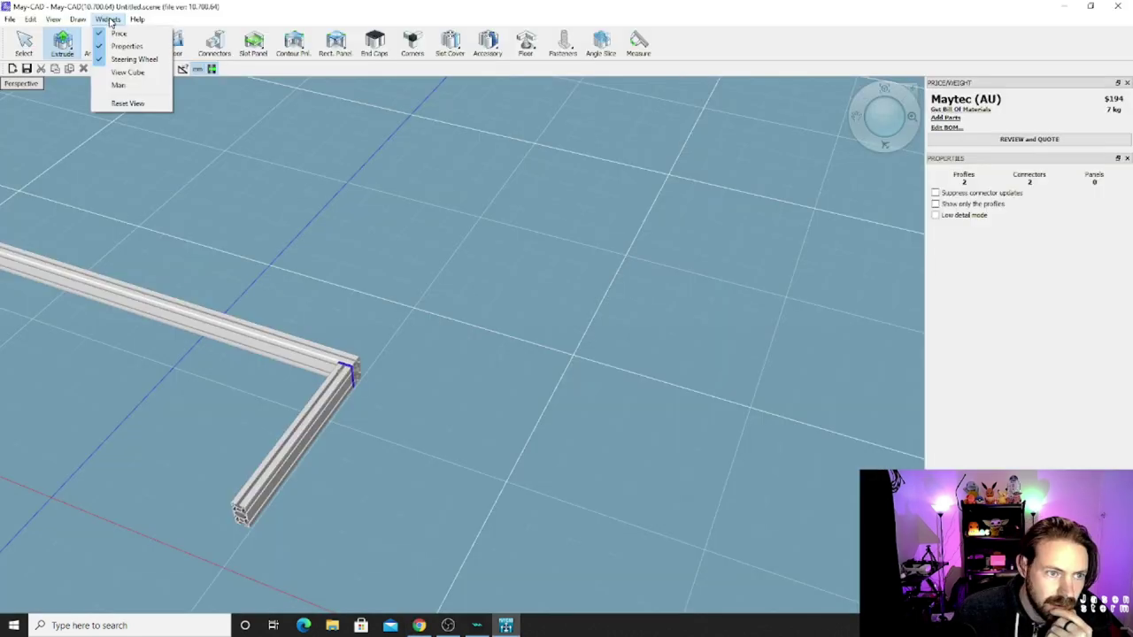
pyautogui.click(127, 72)
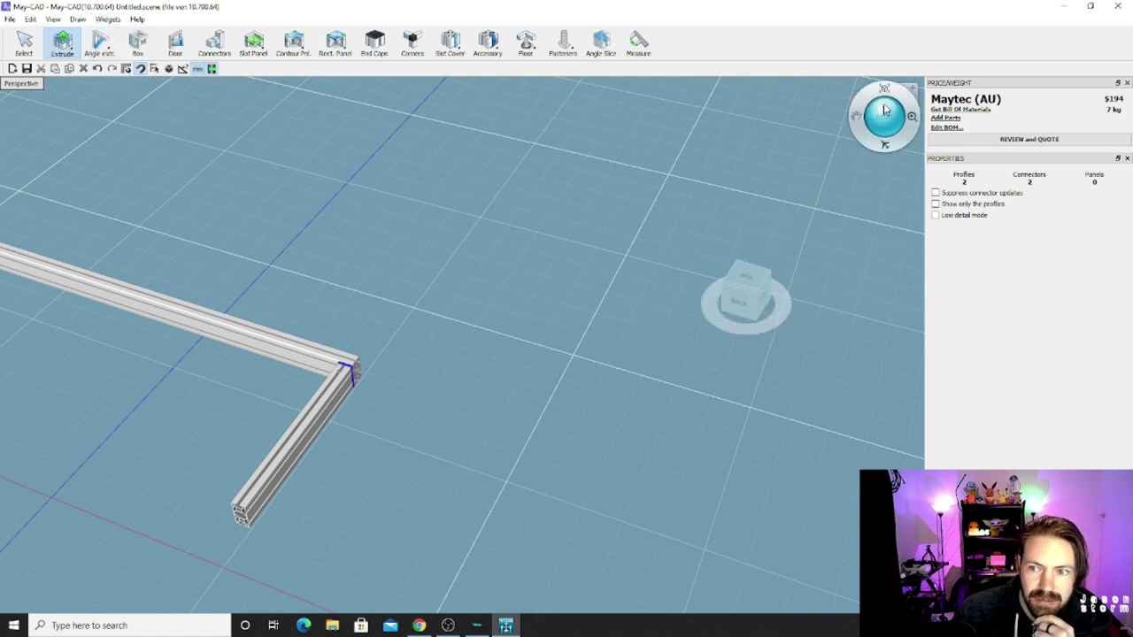
pyautogui.moveTo(885, 115)
pyautogui.mouseDown()
pyautogui.moveTo(868, 106)
pyautogui.moveTo(877, 115)
pyautogui.mouseUp()
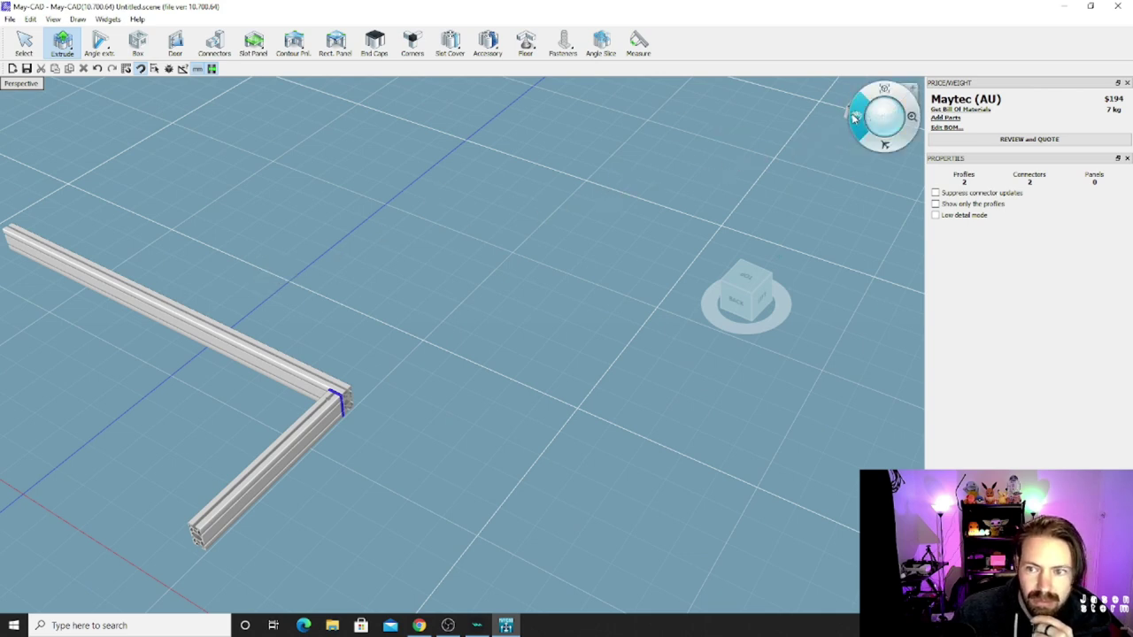
pyautogui.moveTo(883, 113); pyautogui.dragTo(797, 354)
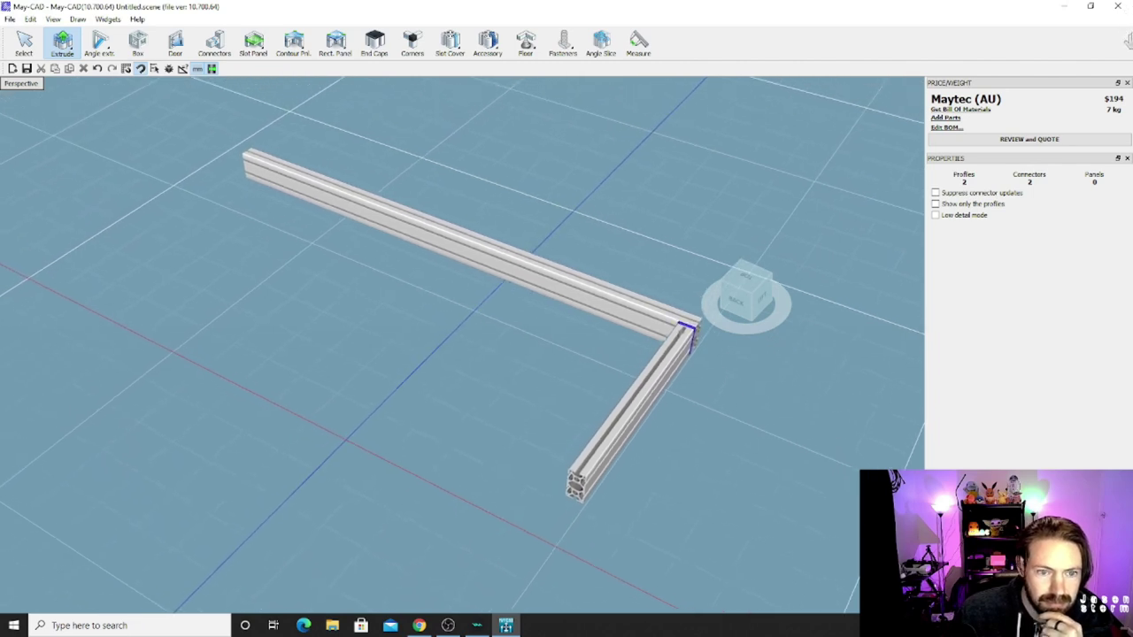
pyautogui.click(577, 494)
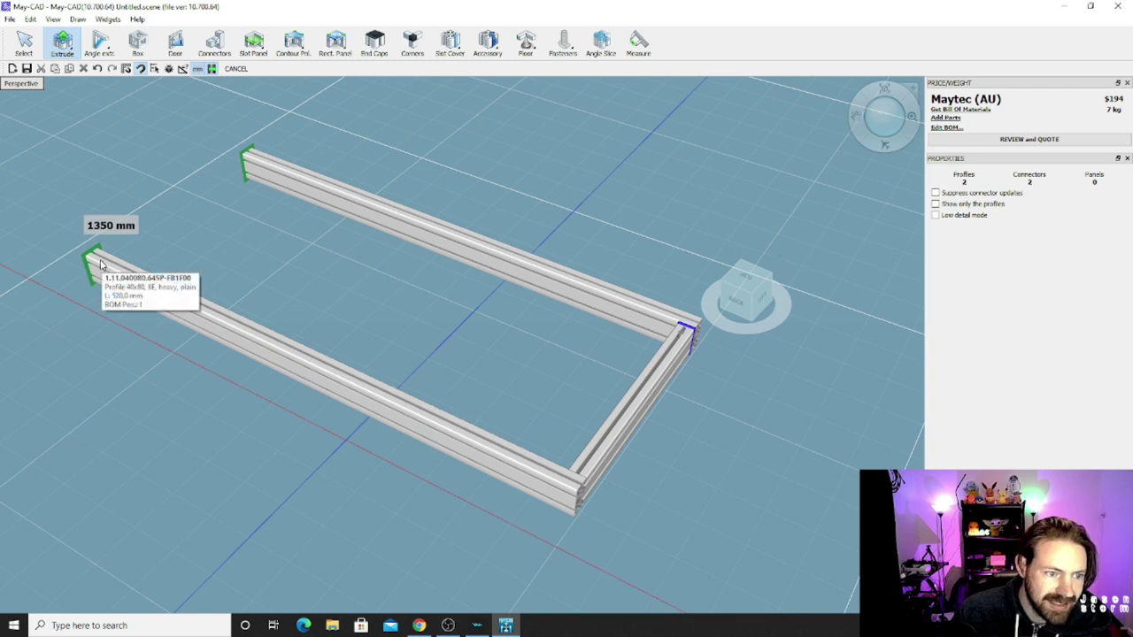
# Step: Commit the 1350 mm parallel rail and add a 520 mm crossbar between the rails
pyautogui.click(100, 265)
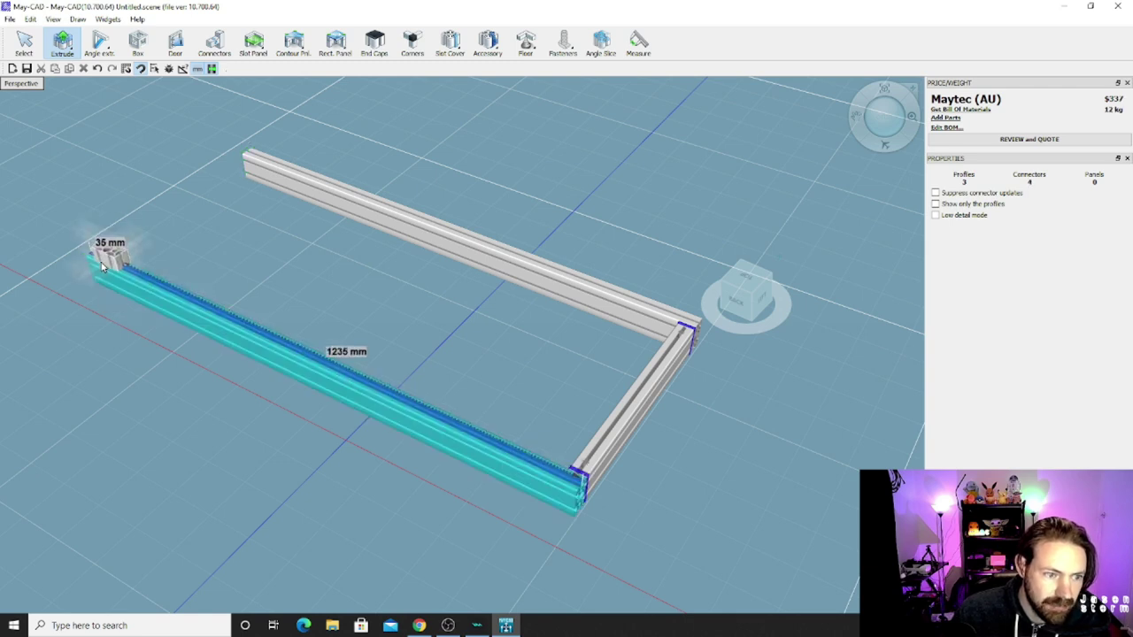
pyautogui.moveTo(111, 342); pyautogui.dragTo(576, 286, button='middle')
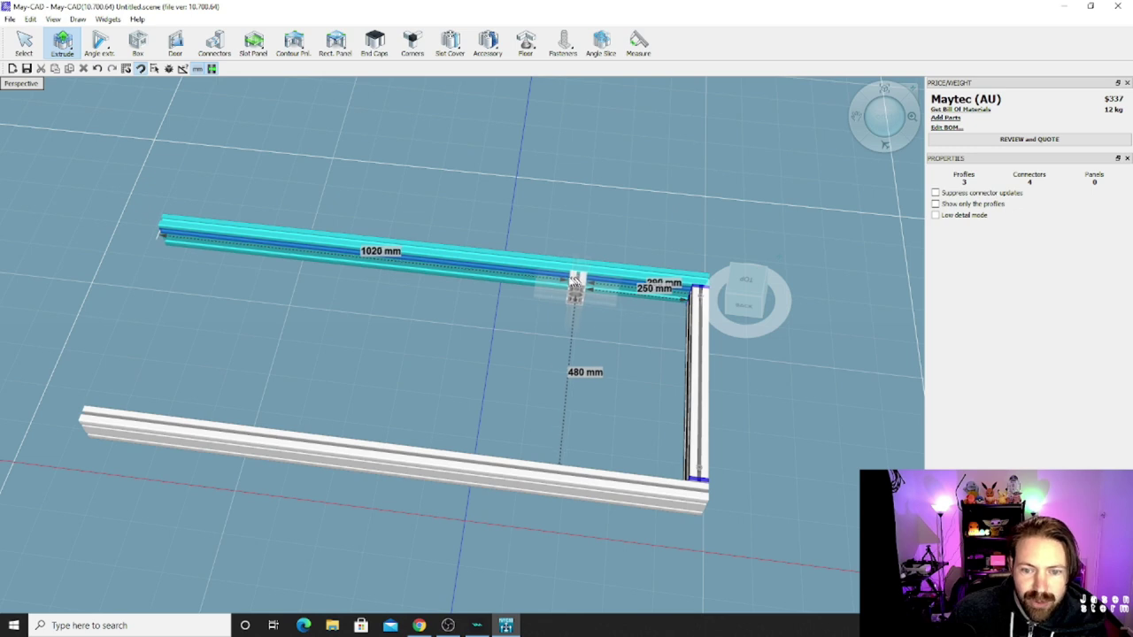
pyautogui.click(518, 276)
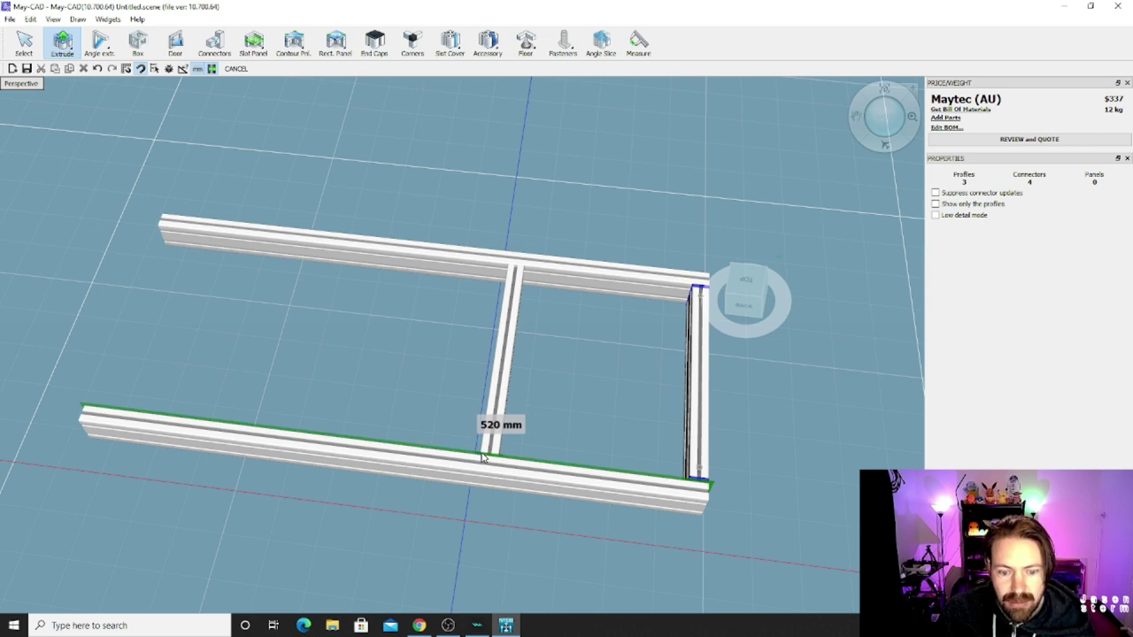
pyautogui.click(482, 456)
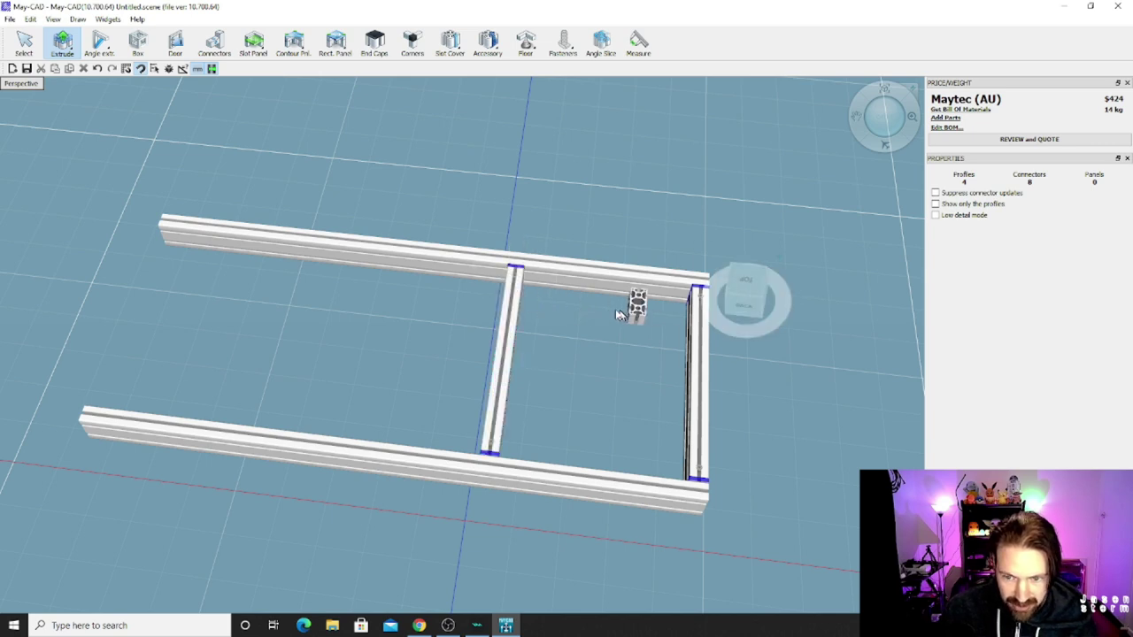
# Step: Add a 480 mm profile off the middle crossbar and nudge it along its axis
pyautogui.click(506, 310)
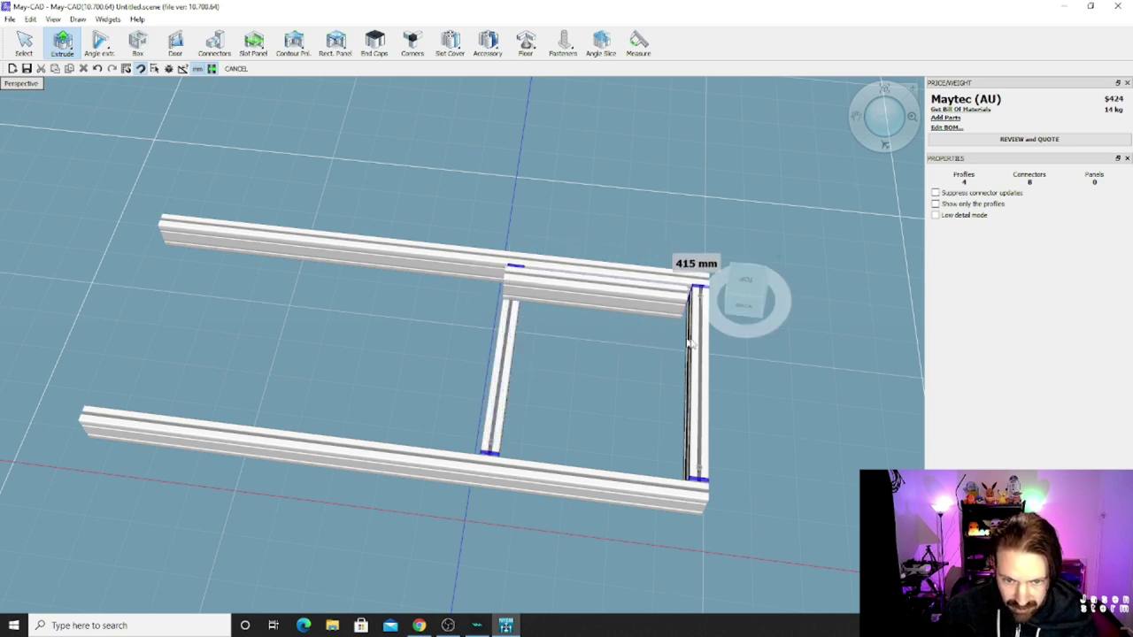
pyautogui.click(704, 337)
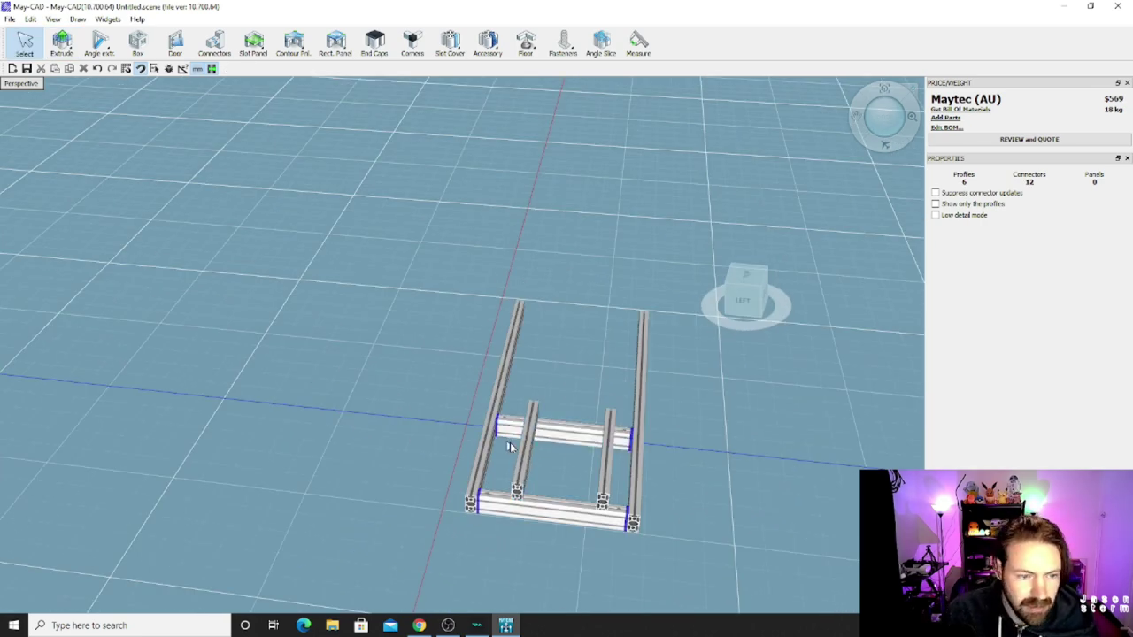
pyautogui.click(522, 458)
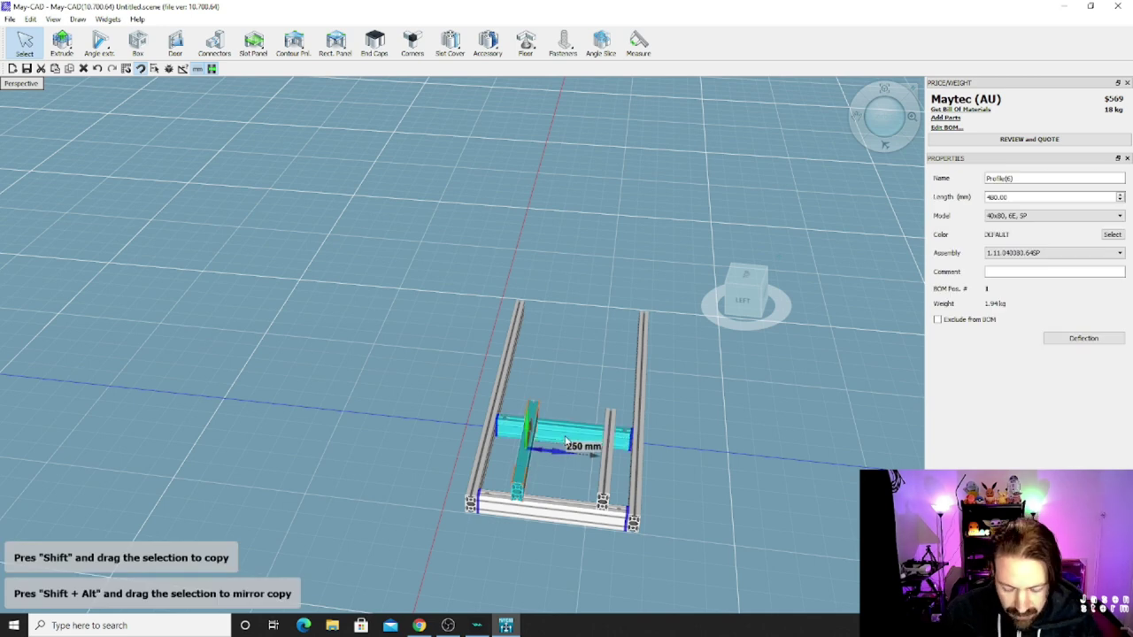
pyautogui.moveTo(567, 440); pyautogui.dragTo(614, 470)
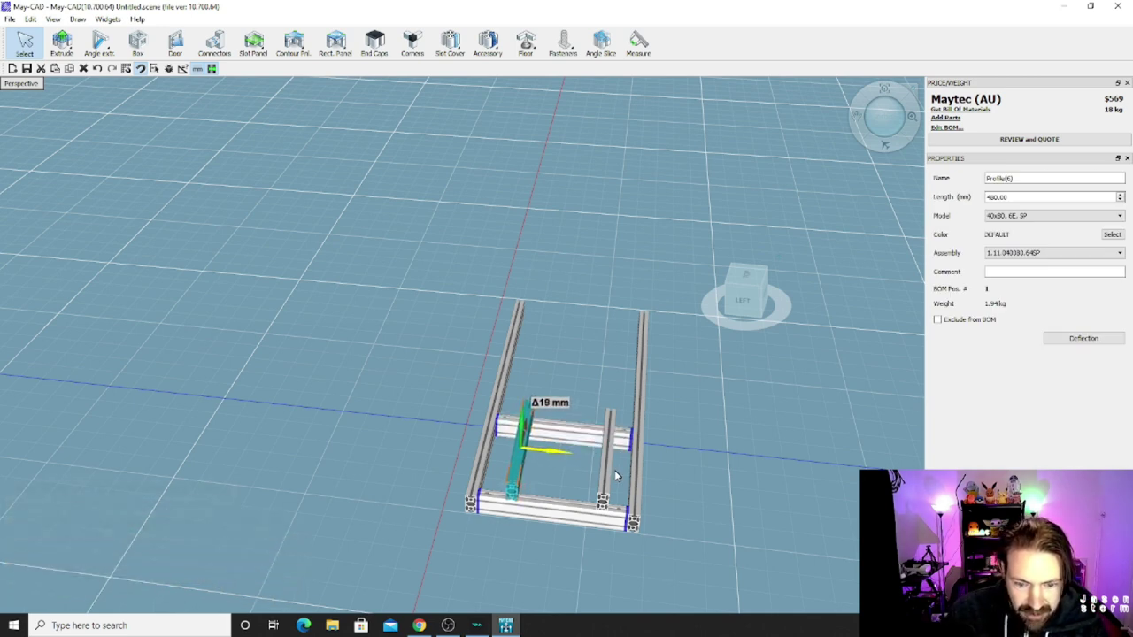
pyautogui.moveTo(615, 470); pyautogui.dragTo(614, 470)
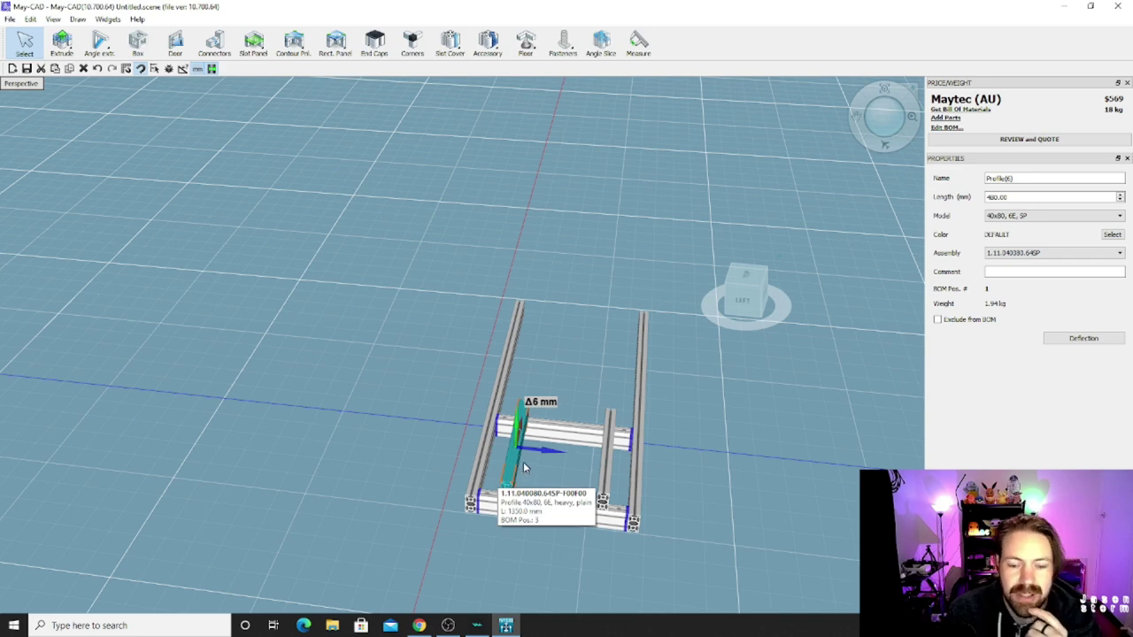
pyautogui.moveTo(511, 476); pyautogui.dragTo(595, 461, button='middle')
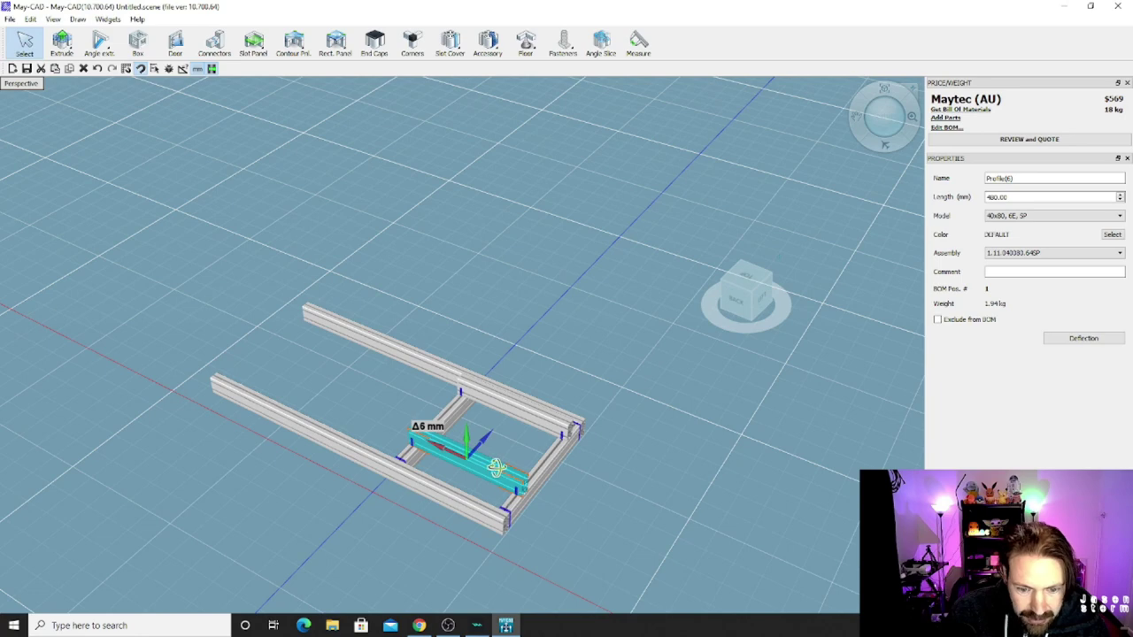
pyautogui.moveTo(497, 469); pyautogui.dragTo(518, 478, button='middle')
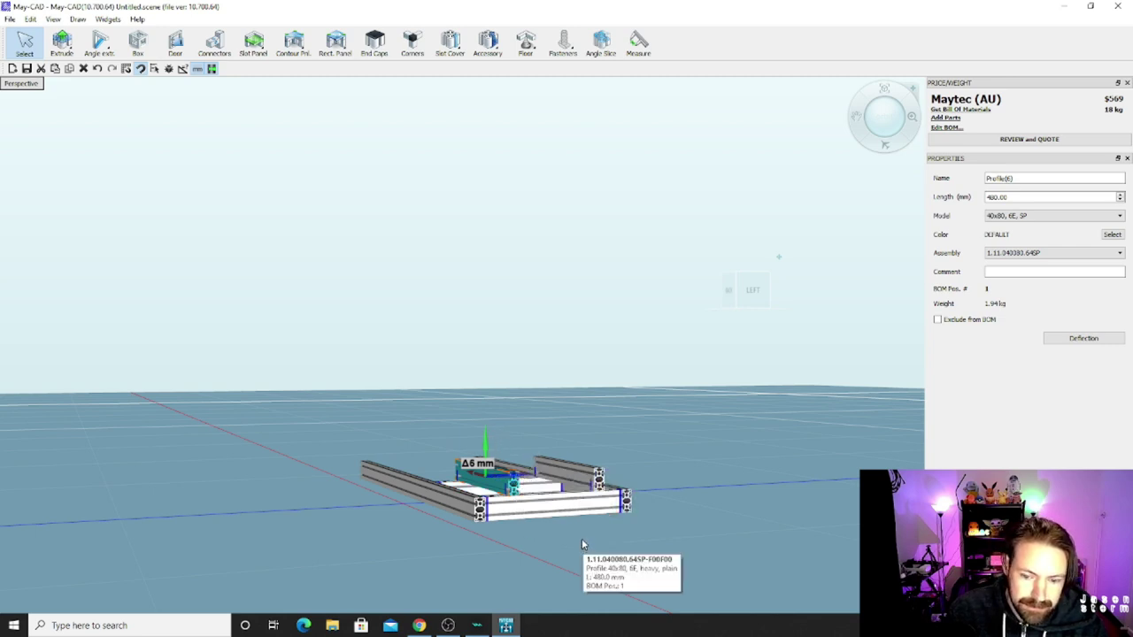
pyautogui.moveTo(580, 549); pyautogui.dragTo(533, 496, button='middle')
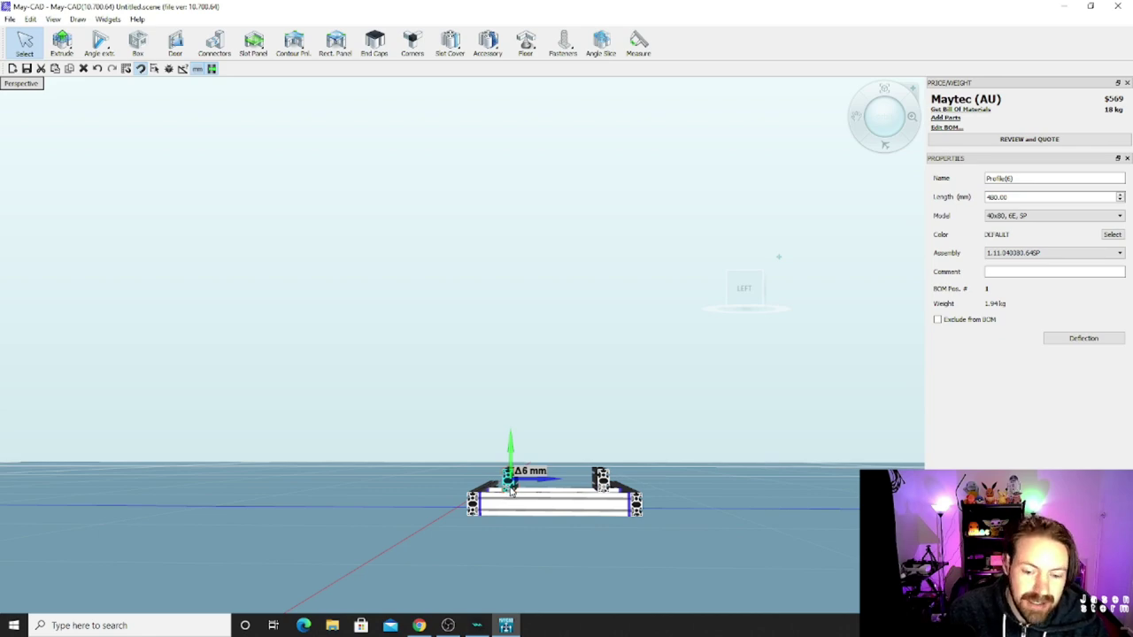
pyautogui.moveTo(510, 489)
pyautogui.mouseDown(button='middle')
pyautogui.moveTo(524, 435)
pyautogui.moveTo(549, 455)
pyautogui.moveTo(531, 496)
pyautogui.mouseUp(button='middle')
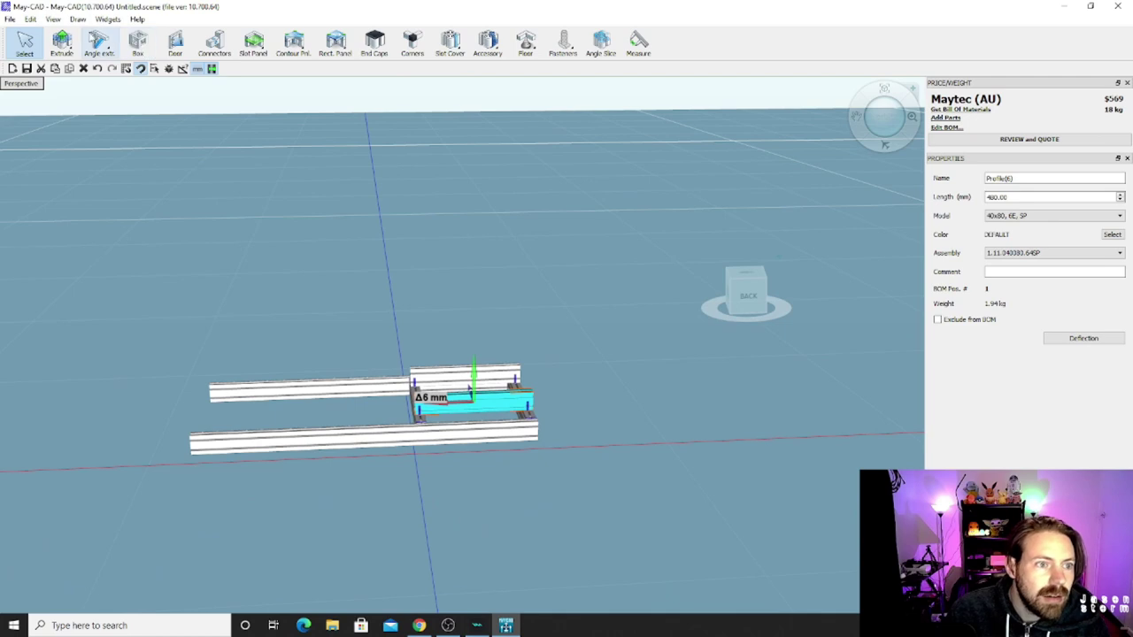
pyautogui.click(62, 46)
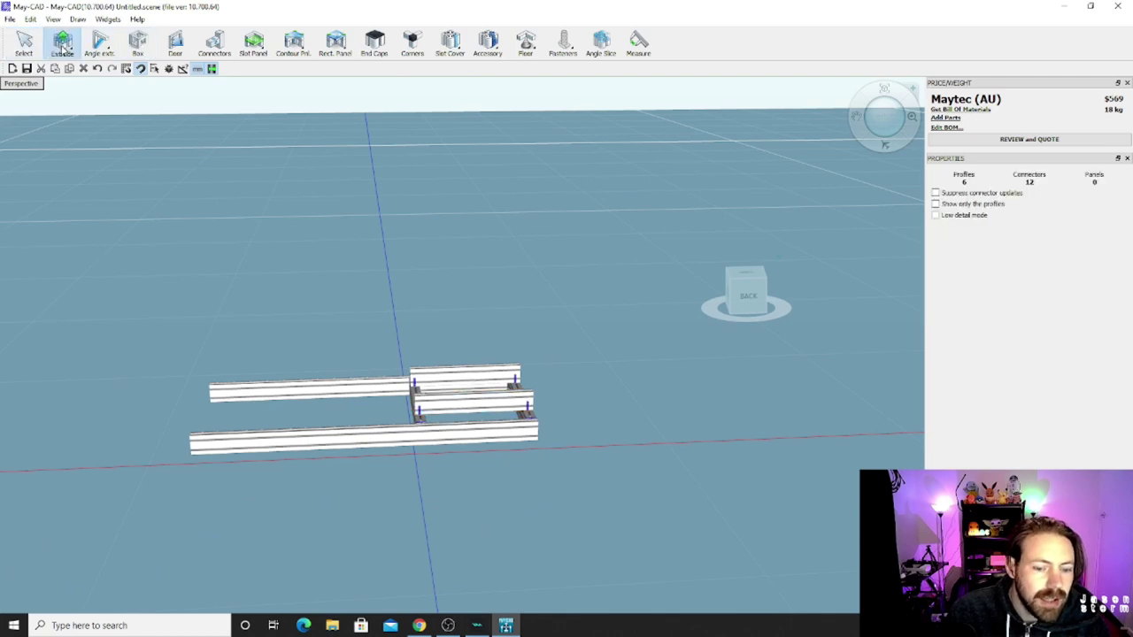
# Step: Extrude a 750 mm upright post from the bottom rail and rotate it about its axis
pyautogui.click(352, 440)
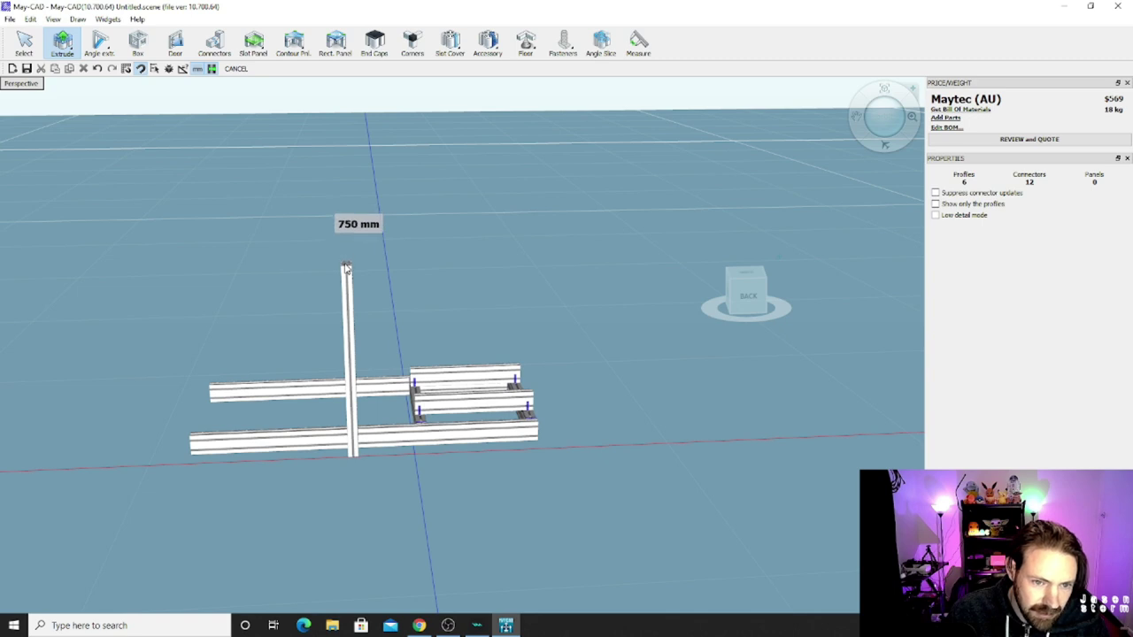
pyautogui.click(346, 267)
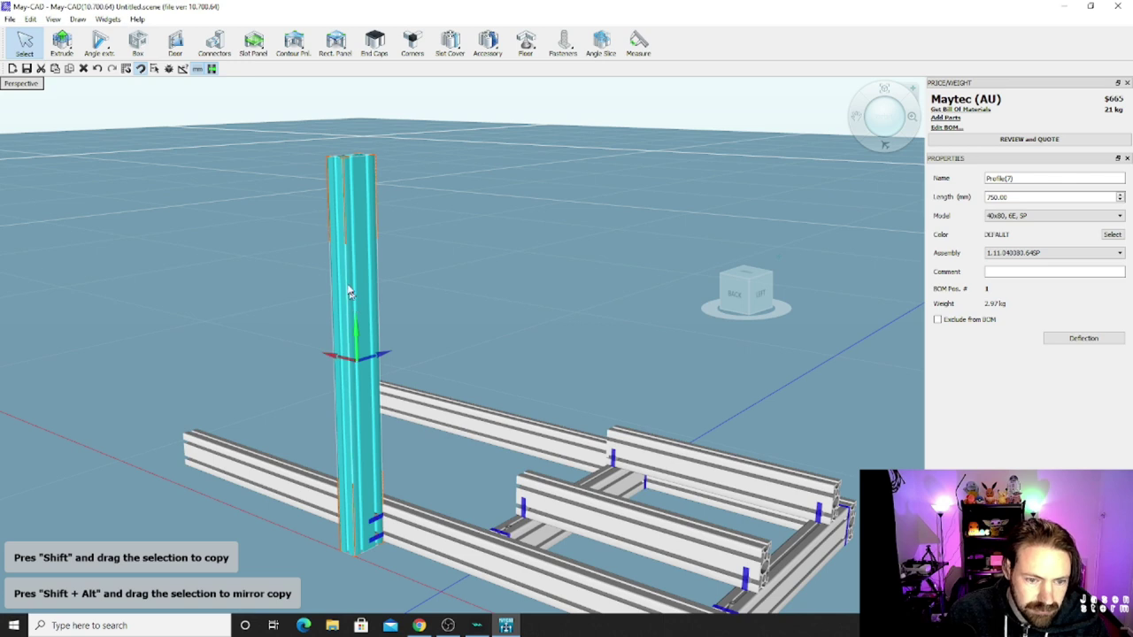
pyautogui.rightClick(346, 278)
pyautogui.click(375, 340)
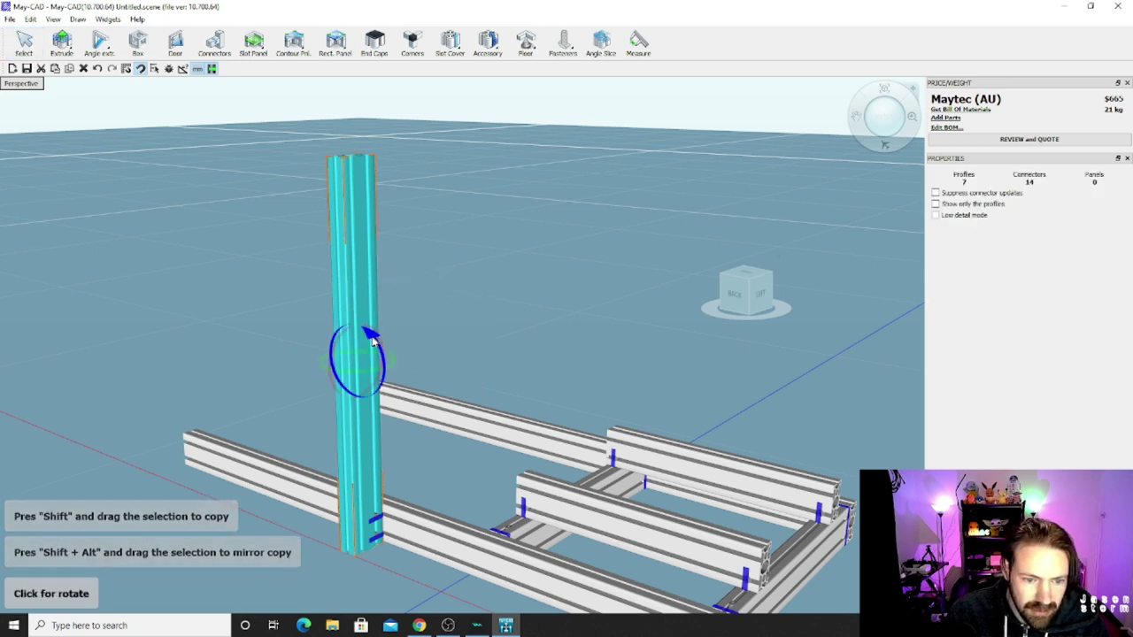
pyautogui.click(369, 376)
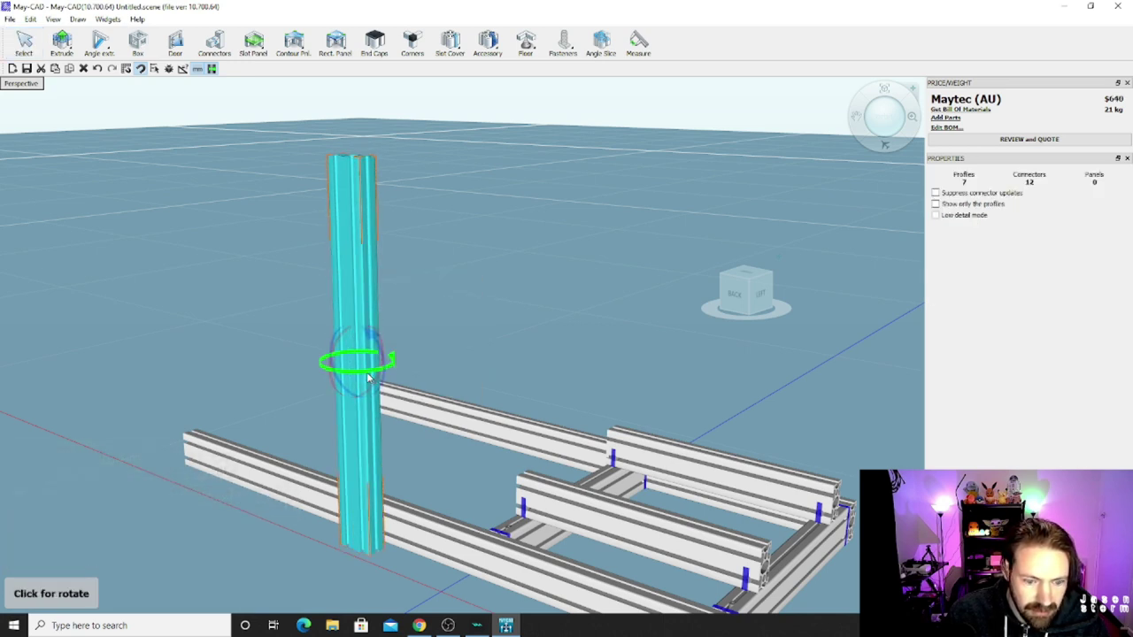
pyautogui.moveTo(369, 376); pyautogui.dragTo(316, 478, button='middle')
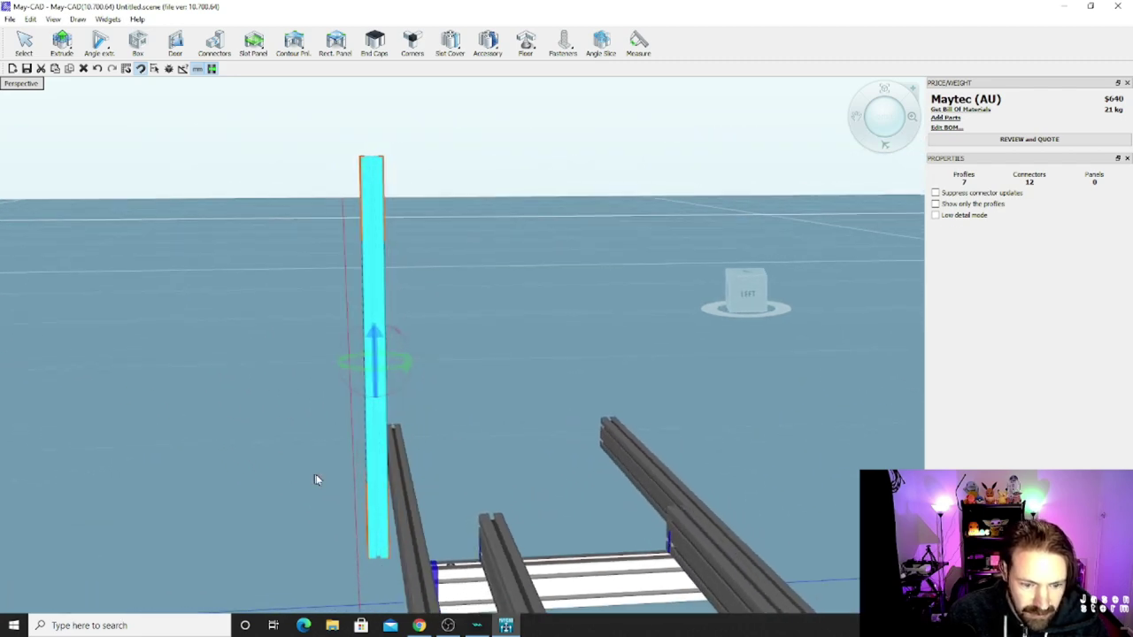
# Step: Shift the upright with arrow-key nudges until it clears the diagonal profile
pyautogui.click(25, 42)
pyautogui.click(377, 343)
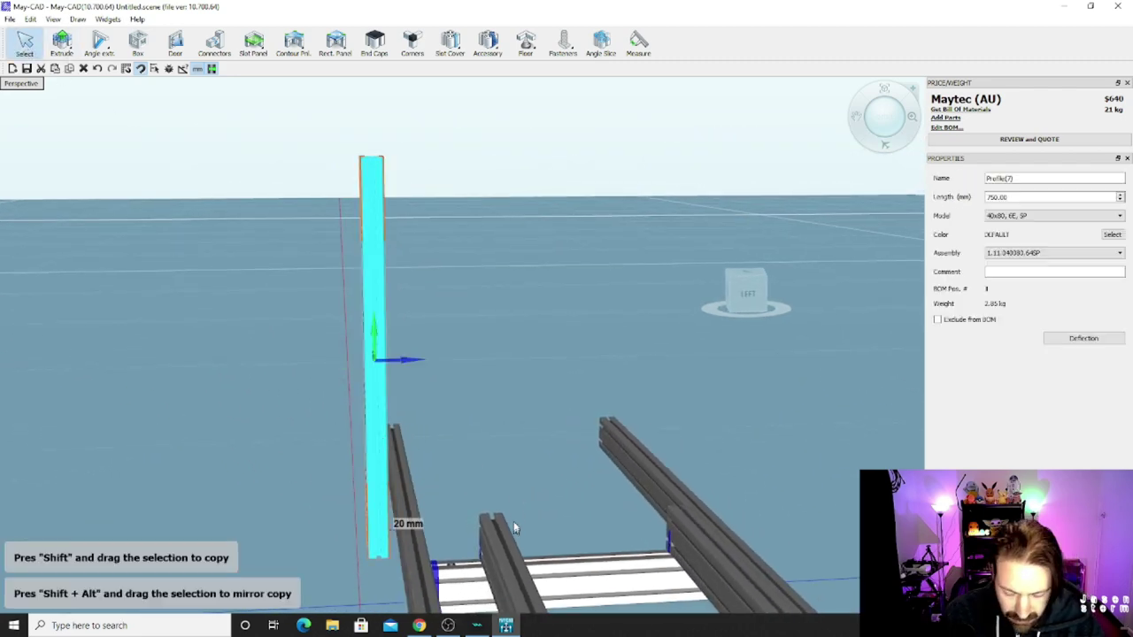
pyautogui.keyDown('ctrl'); pyautogui.click(495, 579); pyautogui.keyUp('ctrl')
pyautogui.moveTo(495, 580); pyautogui.dragTo(486, 488)
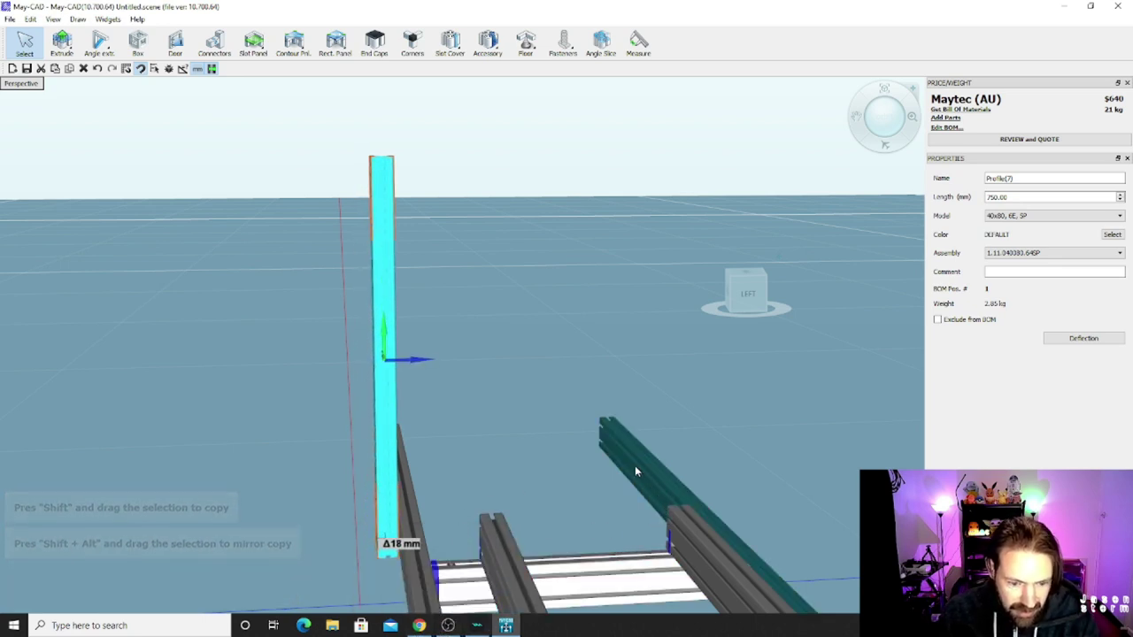
pyautogui.press('Right')
pyautogui.press('Right')
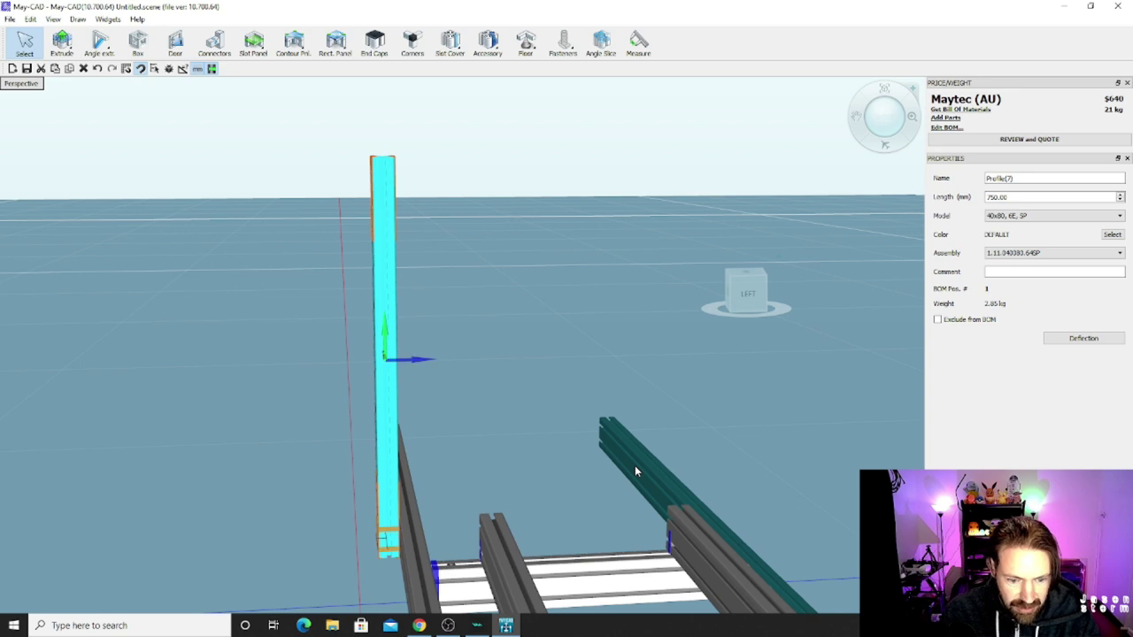
pyautogui.press('Right')
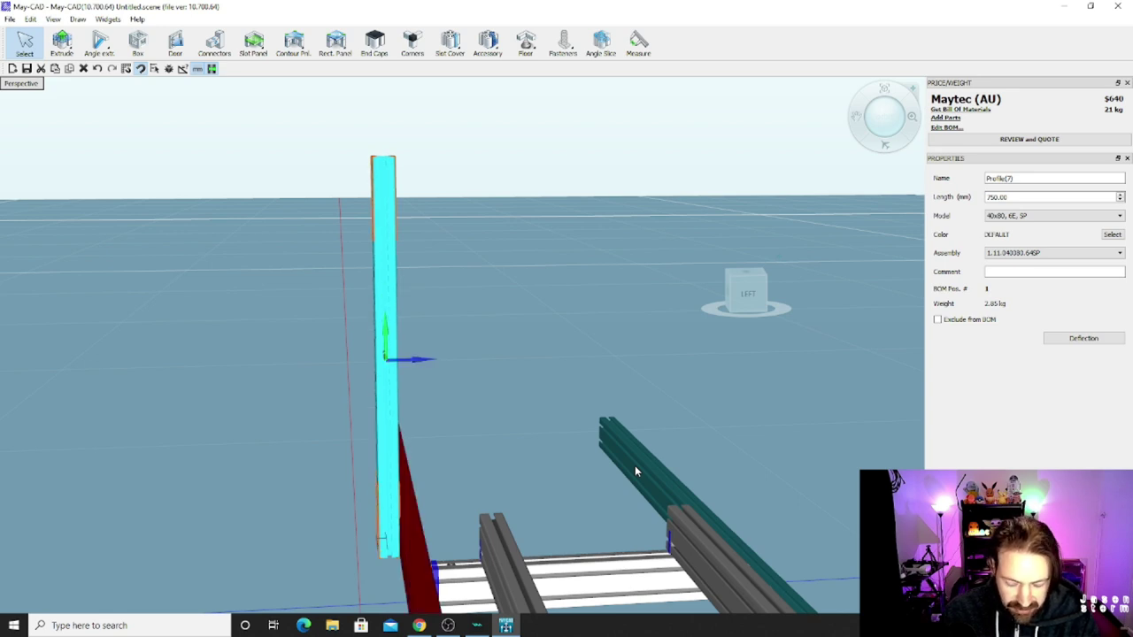
pyautogui.press('Left')
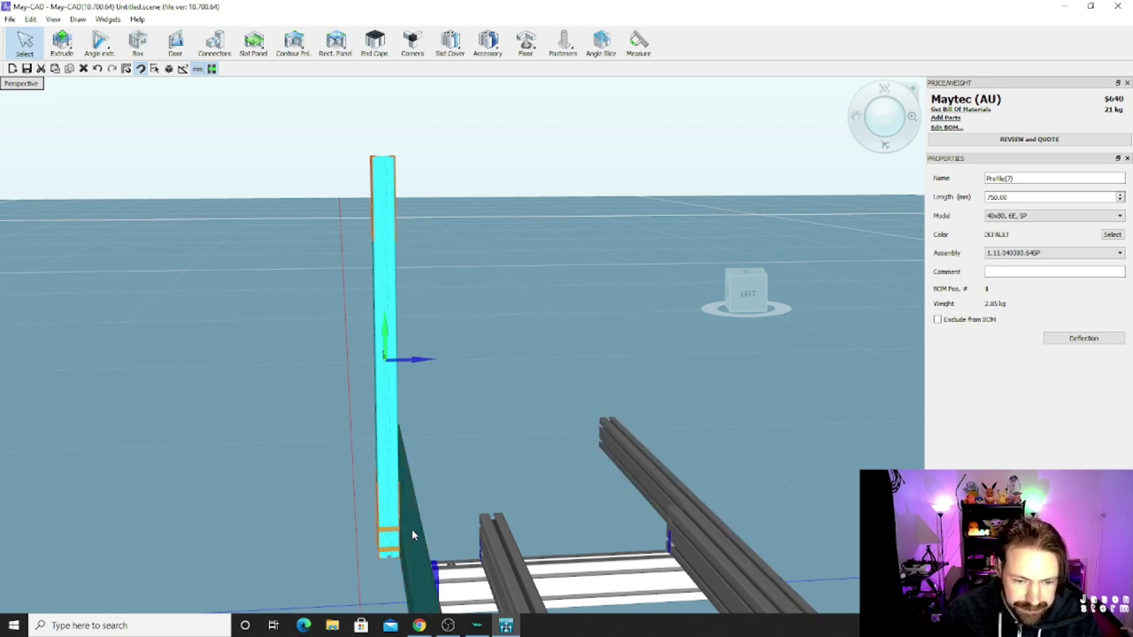
pyautogui.moveTo(413, 526); pyautogui.dragTo(376, 520, button='middle')
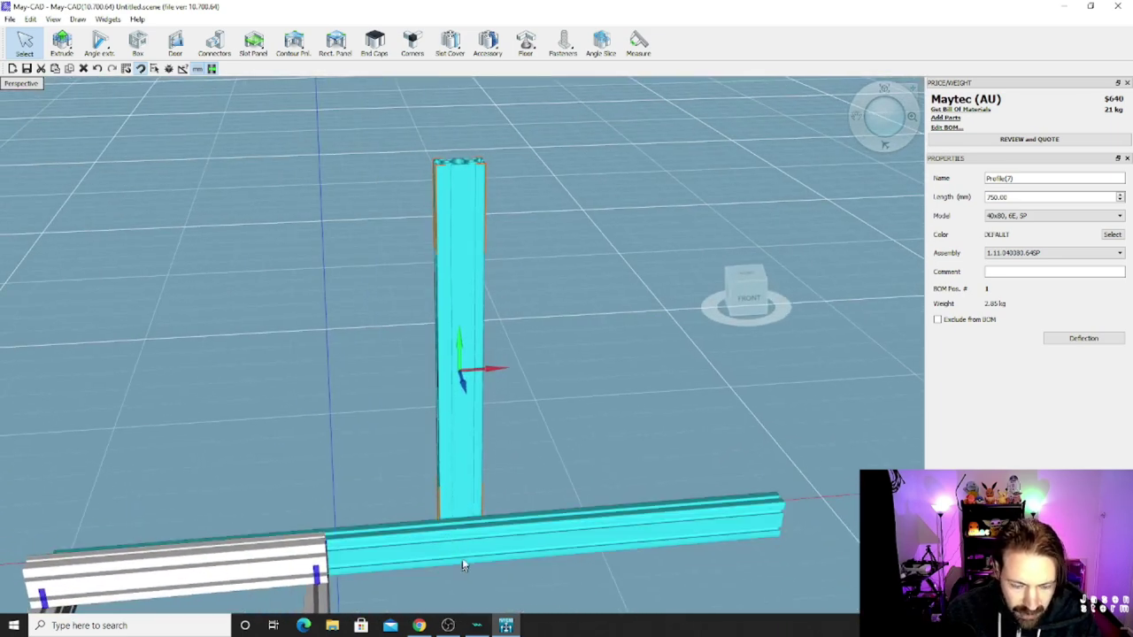
pyautogui.scroll(-5, 367, 113)
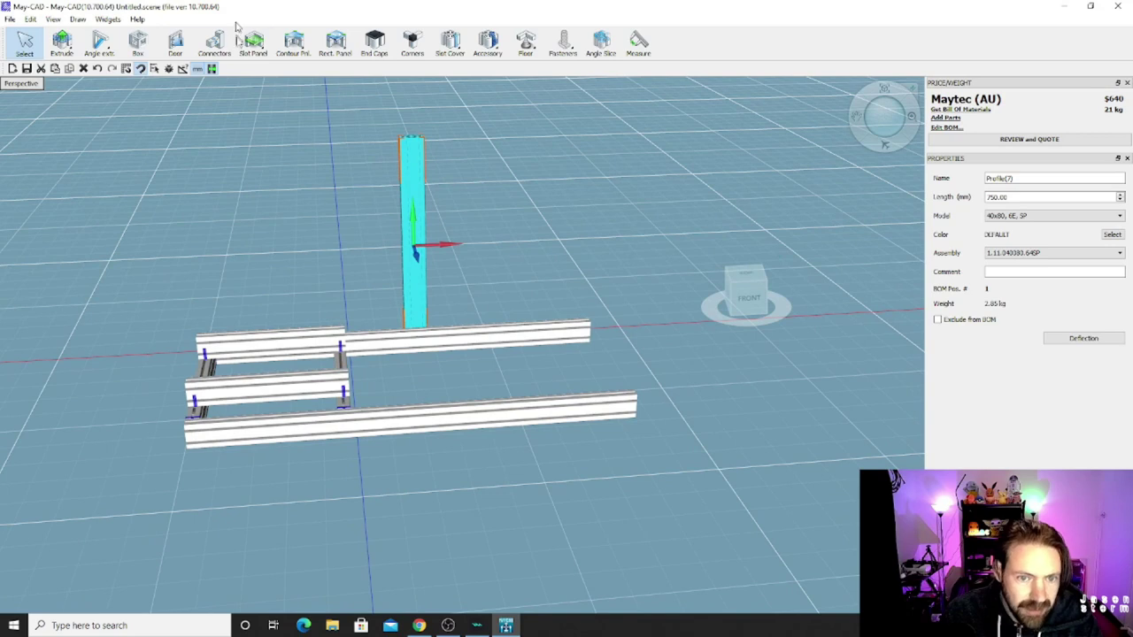
# Step: Copy the 750 mm upright and slide the pasted copy onto the opposite side rail
pyautogui.rightClick(414, 163)
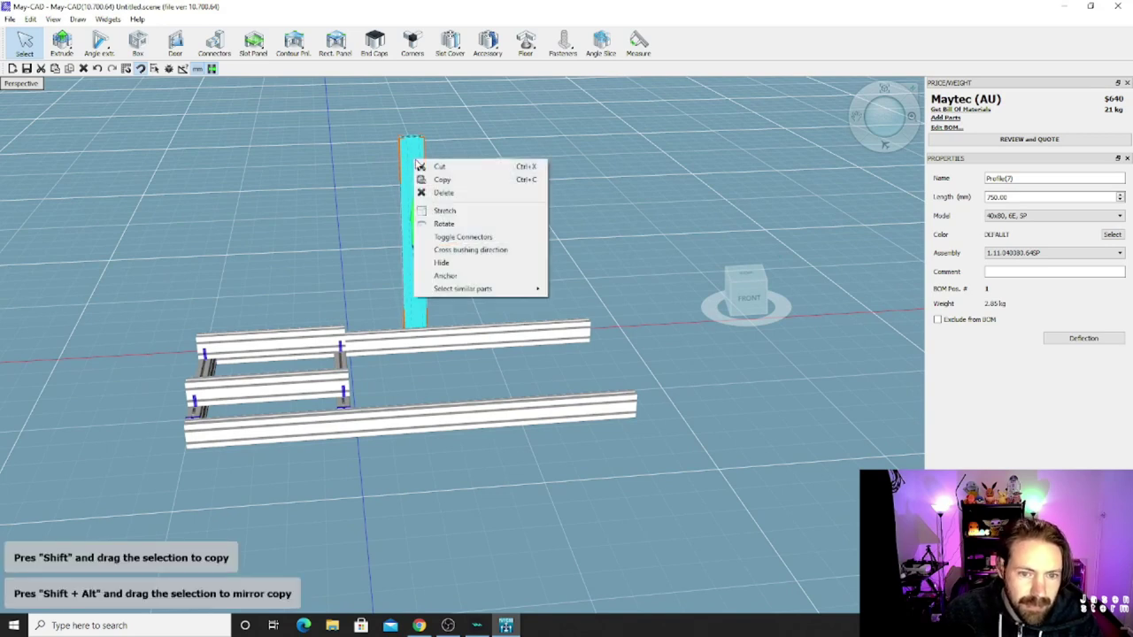
pyautogui.click(433, 180)
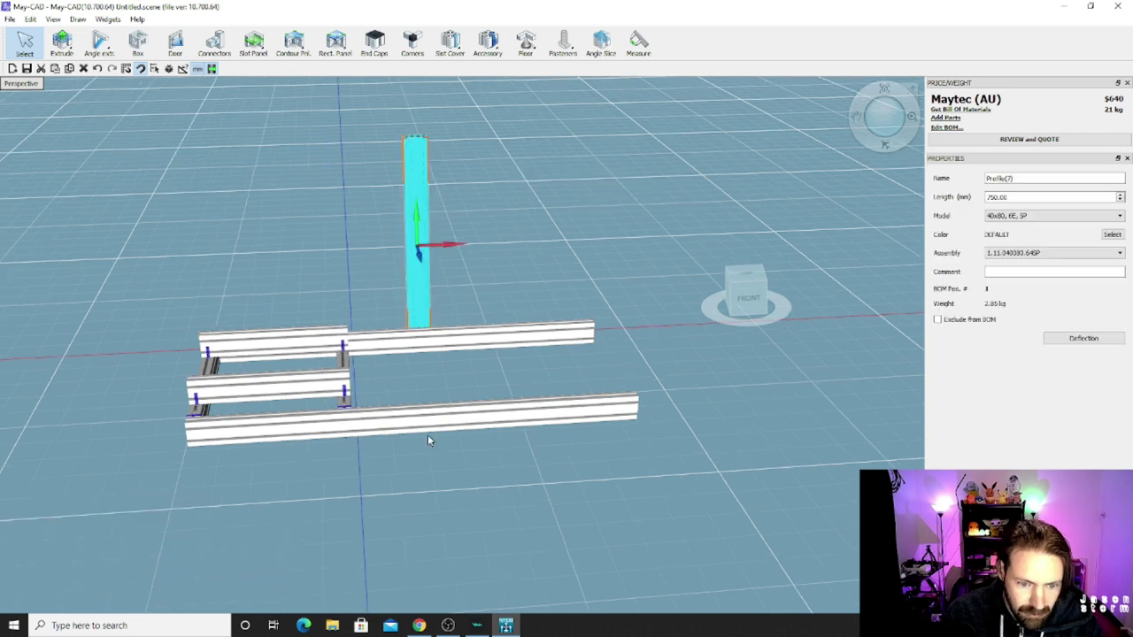
pyautogui.click(427, 440)
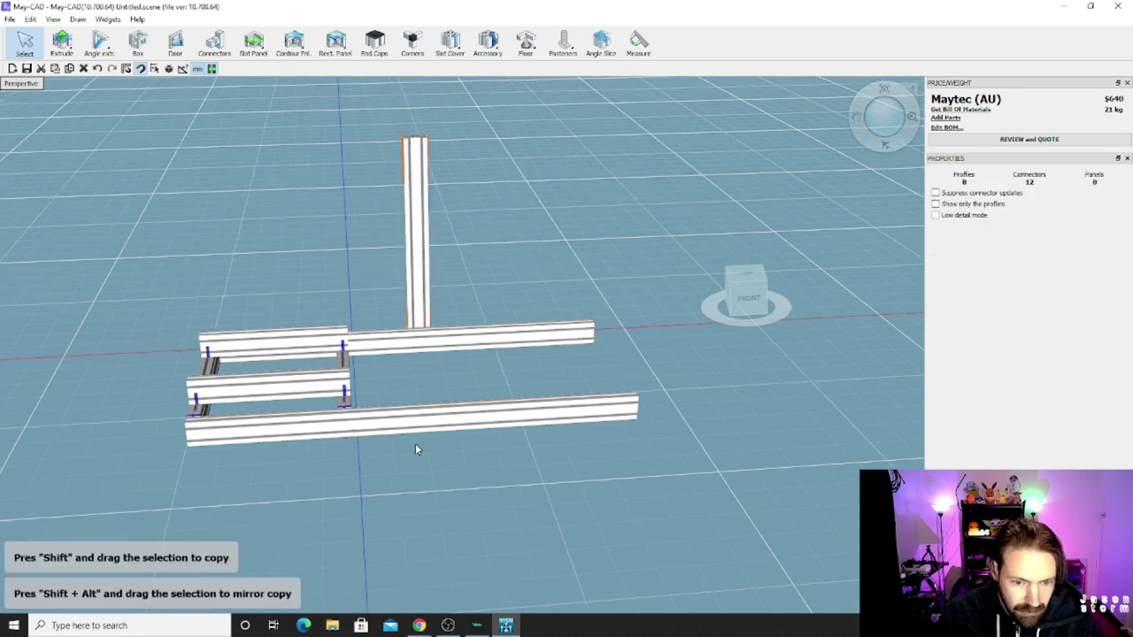
pyautogui.hotkey('ctrl', 'v')
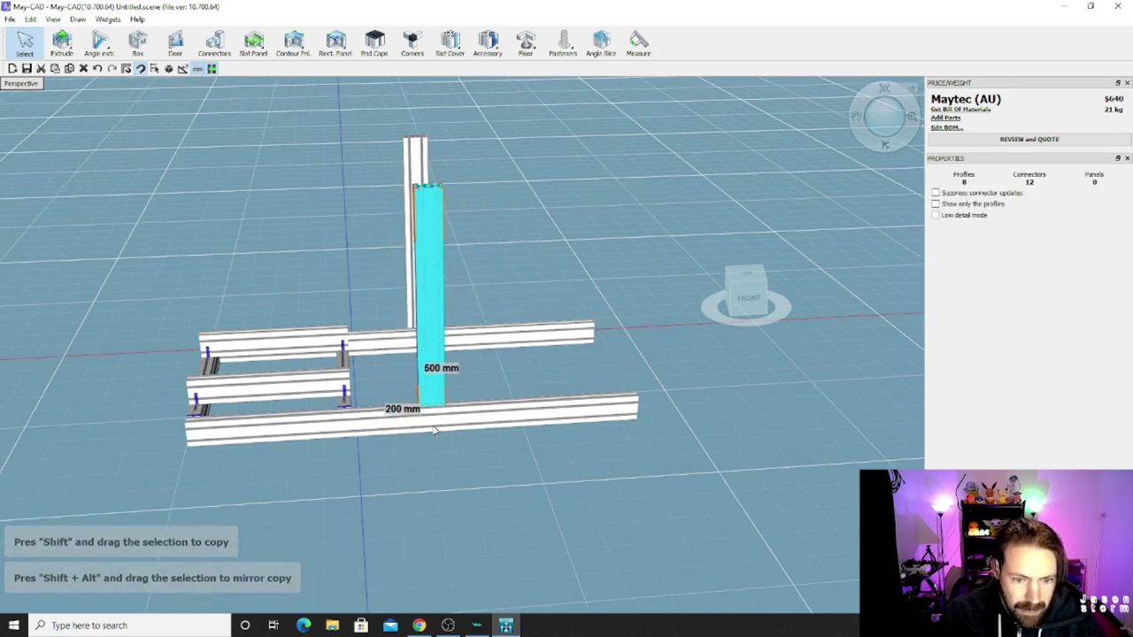
pyautogui.moveTo(434, 429); pyautogui.dragTo(435, 440)
pyautogui.moveTo(435, 440)
pyautogui.mouseDown(button='middle')
pyautogui.moveTo(488, 419)
pyautogui.moveTo(539, 374)
pyautogui.moveTo(544, 389)
pyautogui.moveTo(463, 399)
pyautogui.moveTo(417, 419)
pyautogui.moveTo(444, 428)
pyautogui.mouseUp(button='middle')
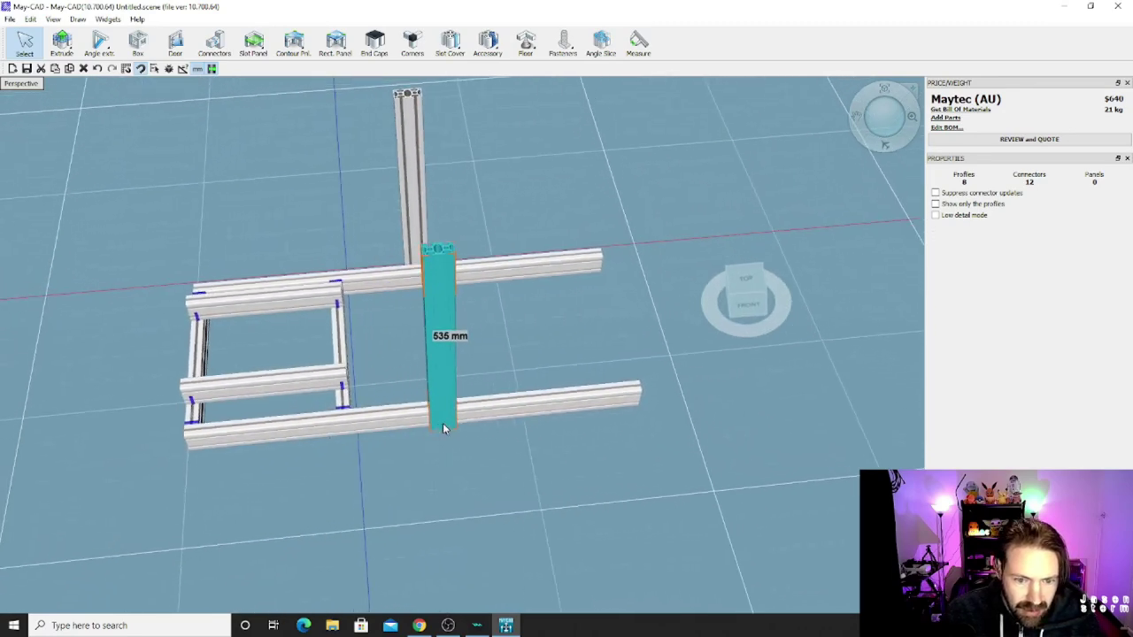
pyautogui.moveTo(445, 433); pyautogui.dragTo(435, 435)
pyautogui.moveTo(435, 430)
pyautogui.mouseDown(button='middle')
pyautogui.moveTo(419, 440)
pyautogui.moveTo(432, 432)
pyautogui.mouseUp(button='middle')
pyautogui.hotkey('ctrl', 'c')
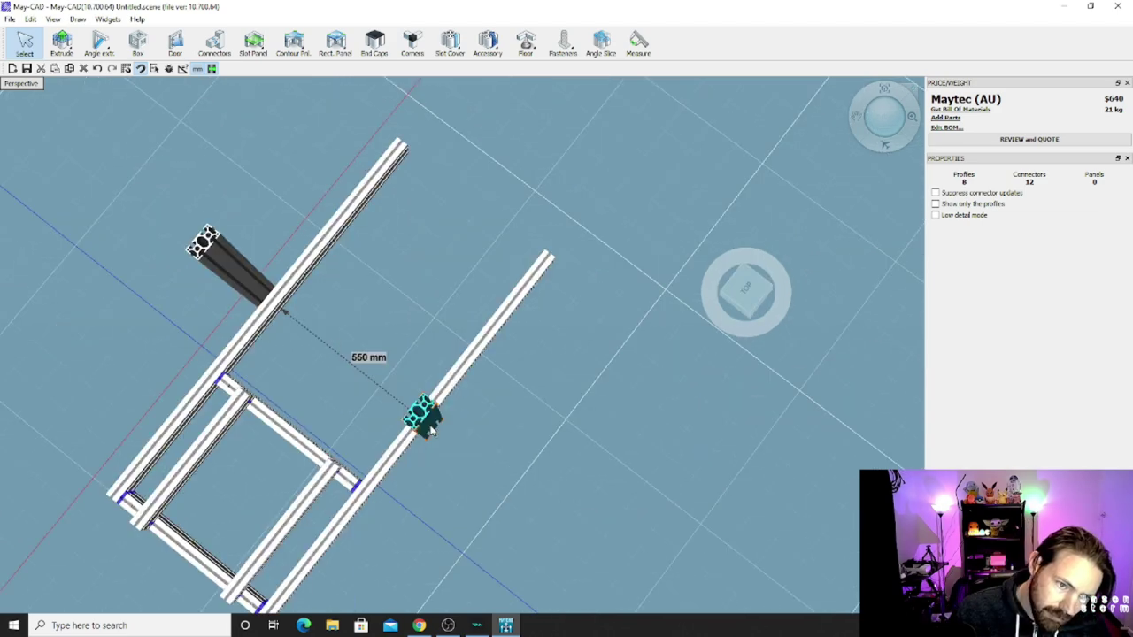
pyautogui.hotkey('ctrl', 'v')
pyautogui.moveTo(430, 414); pyautogui.dragTo(445, 550, button='middle')
pyautogui.moveTo(480, 301); pyautogui.dragTo(329, 496, button='middle')
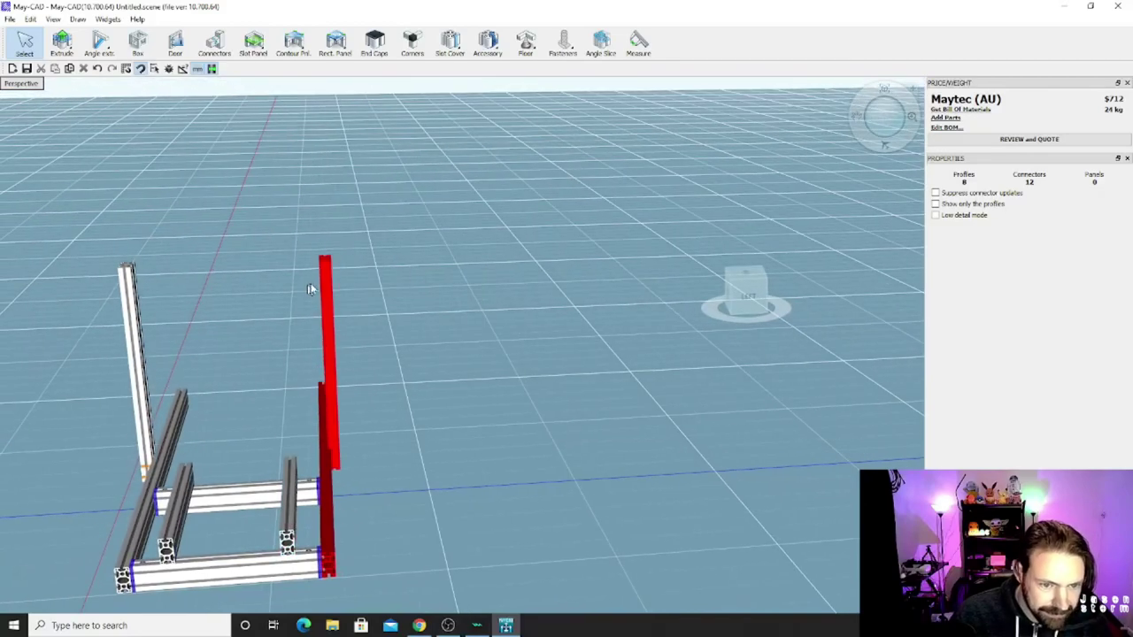
# Step: Move the intersecting Profile(8) 10 mm clear of the new upright
pyautogui.click(329, 392)
pyautogui.moveTo(323, 379); pyautogui.dragTo(331, 425)
pyautogui.moveTo(370, 506); pyautogui.dragTo(372, 502)
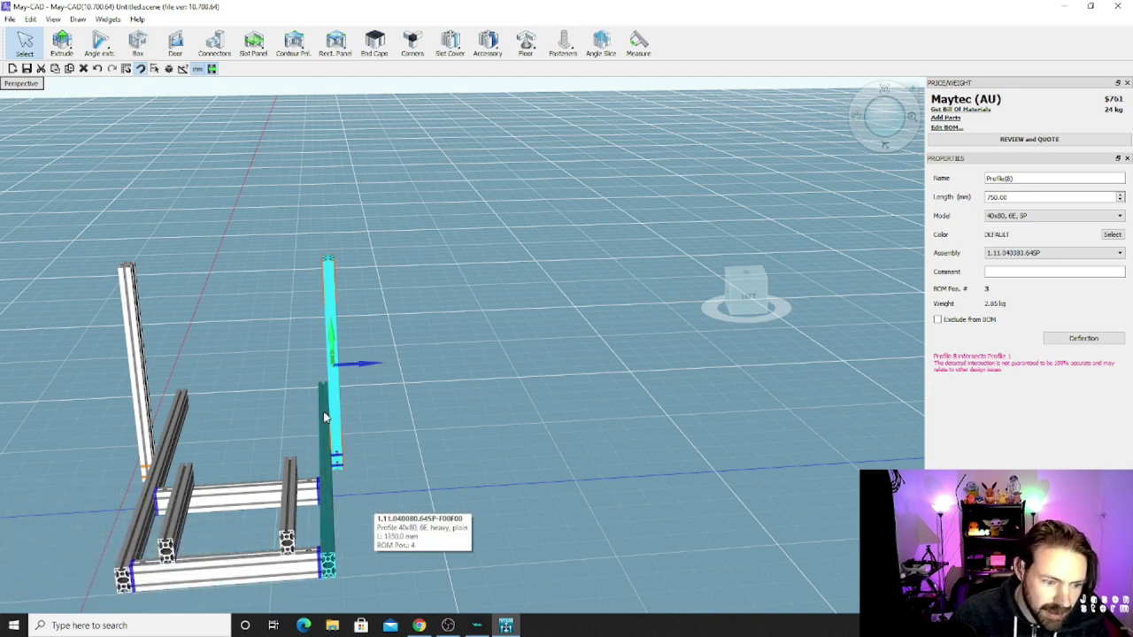
pyautogui.moveTo(337, 419); pyautogui.dragTo(285, 313, button='middle')
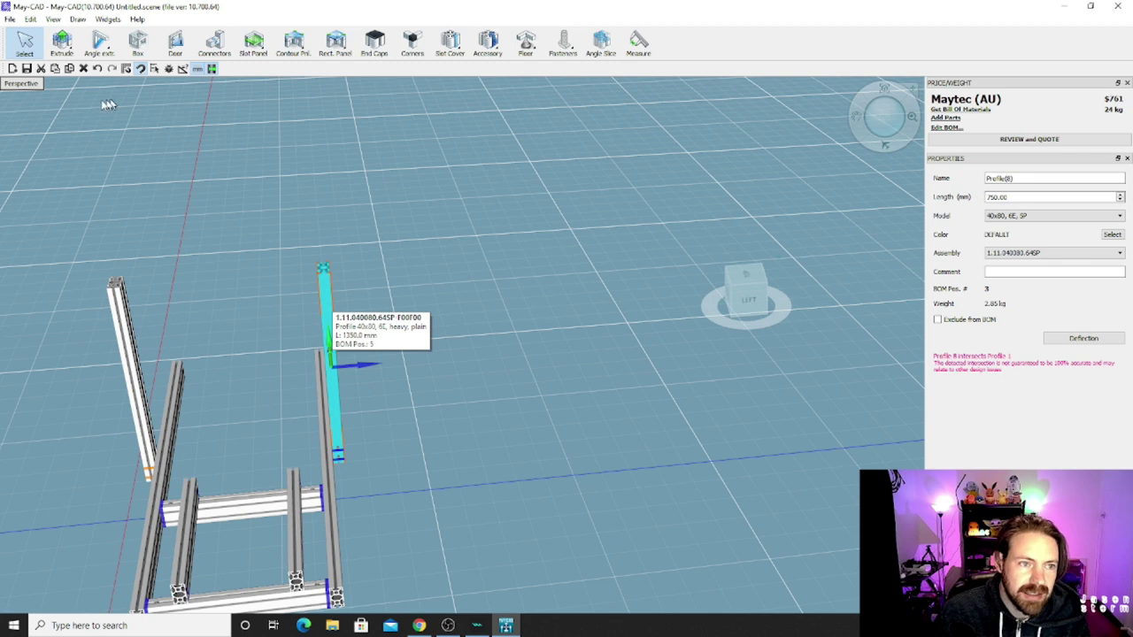
# Step: Extrude a 600 mm 40x80 crossbar between the upright tops and nudge it into alignment
pyautogui.click(63, 51)
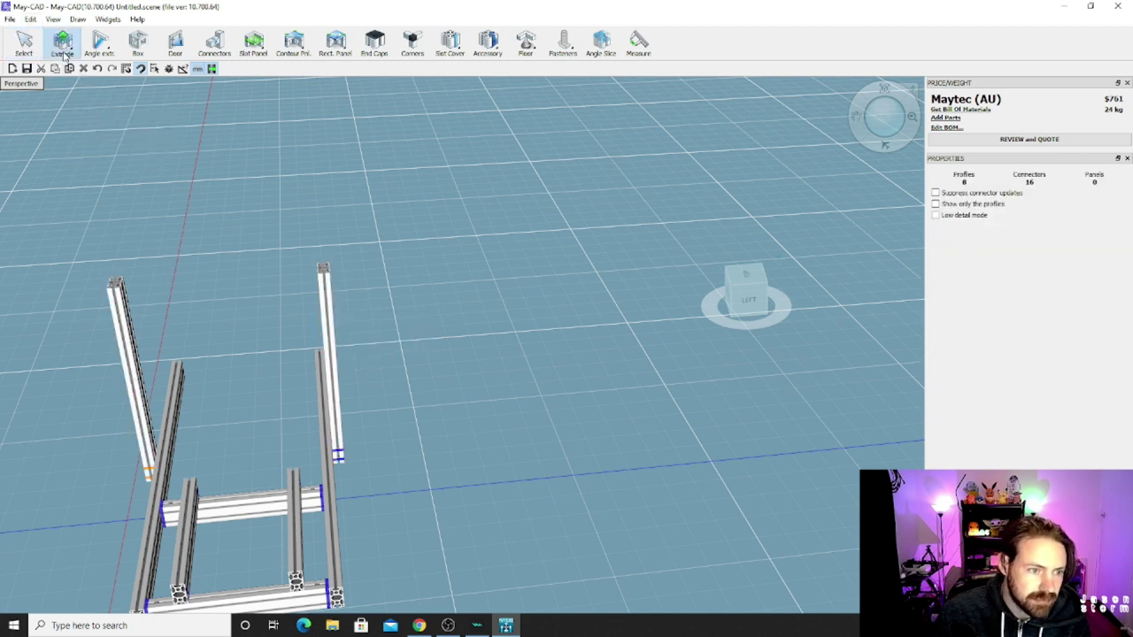
pyautogui.click(137, 304)
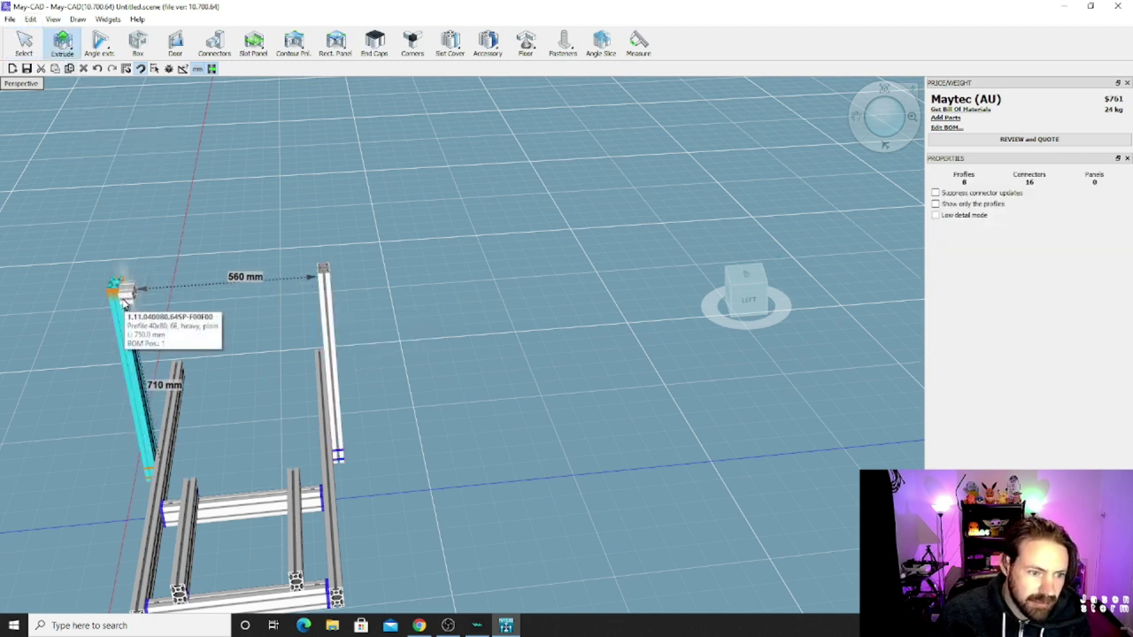
pyautogui.click(321, 291)
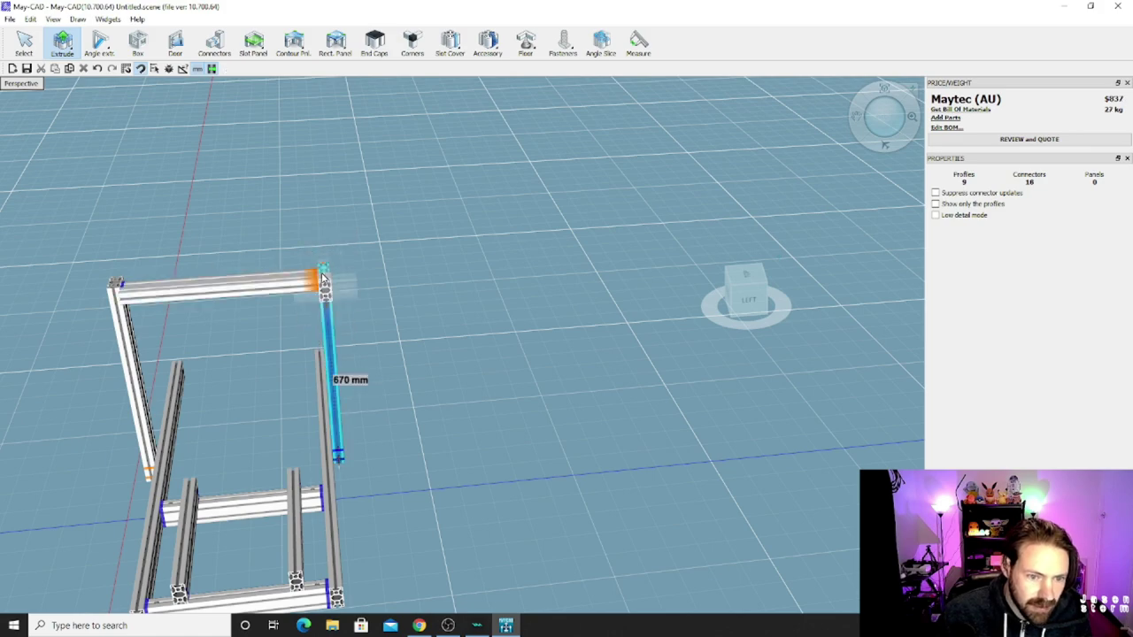
pyautogui.moveTo(313, 278); pyautogui.dragTo(221, 195, button='right')
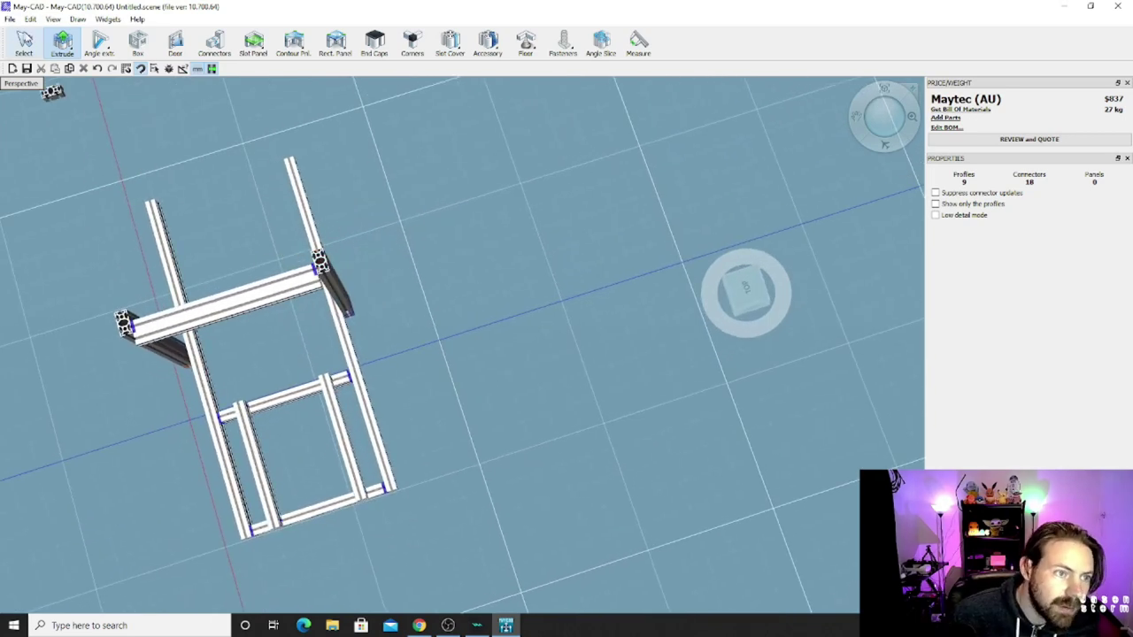
pyautogui.click(25, 41)
pyautogui.click(232, 312)
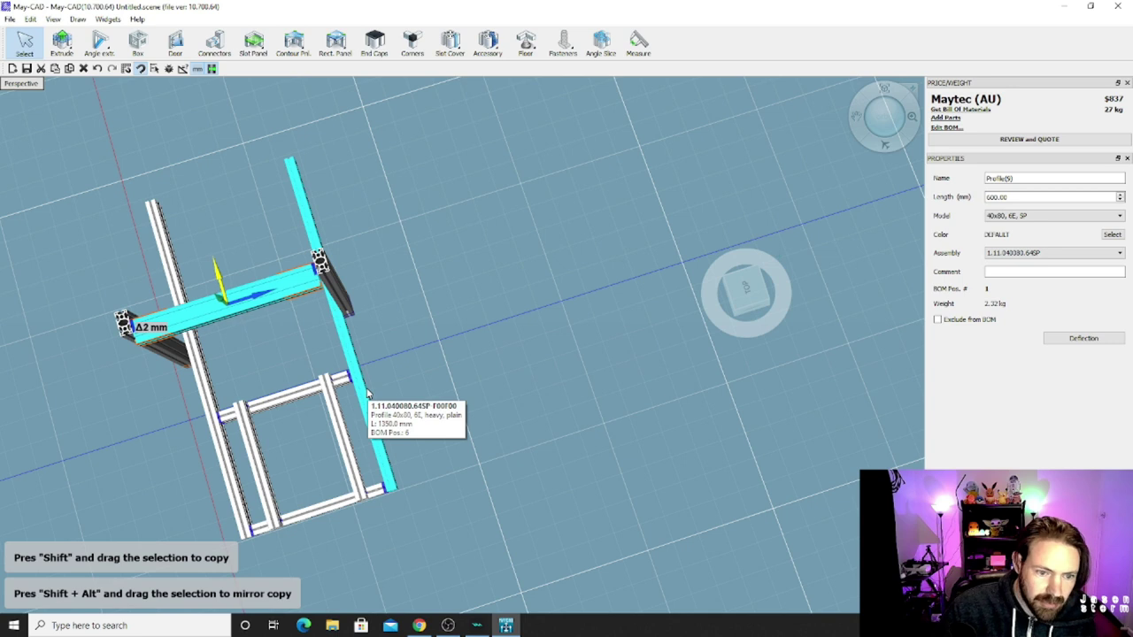
pyautogui.moveTo(367, 394); pyautogui.dragTo(367, 394)
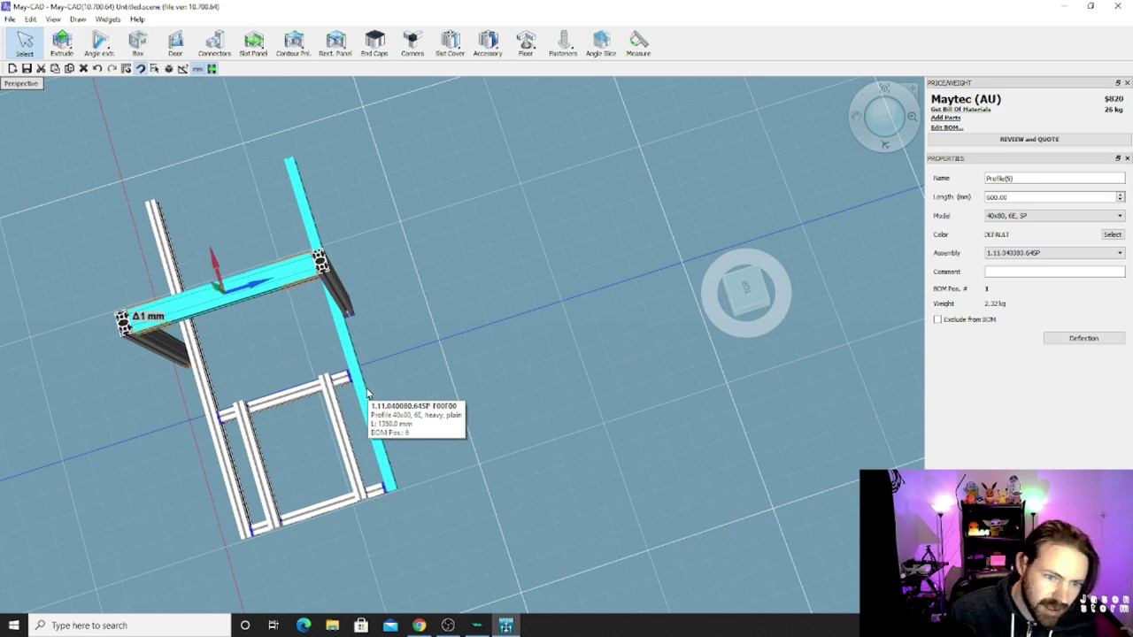
pyautogui.moveTo(365, 400); pyautogui.dragTo(387, 356, button='middle')
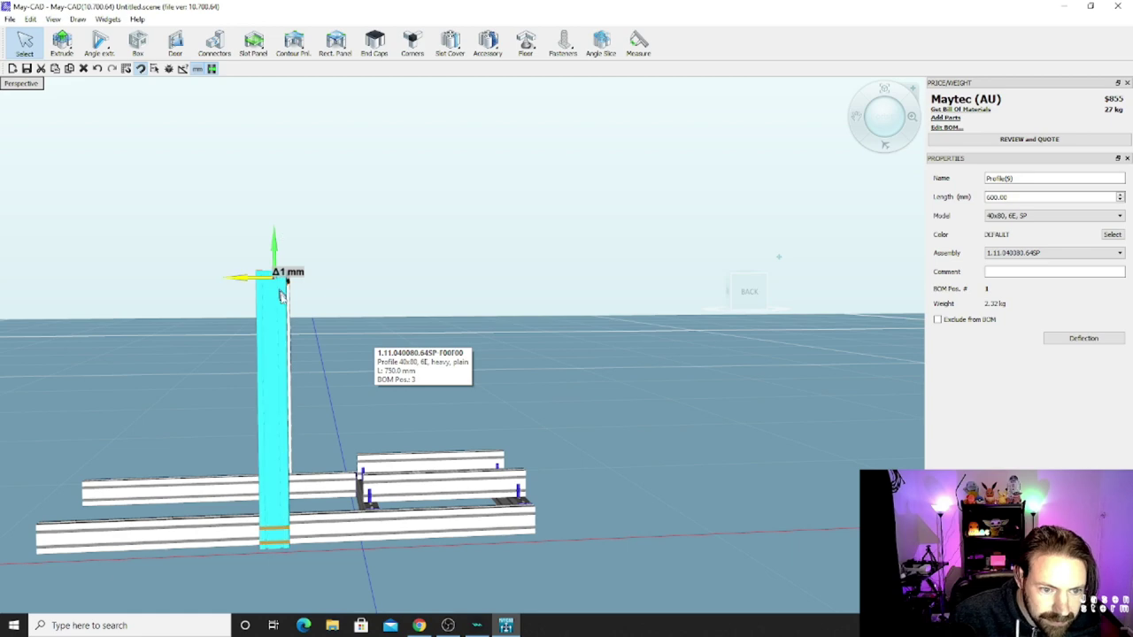
# Step: Nudge the second upright, Profile(8), 1 mm to line it up under the crossbar
pyautogui.moveTo(283, 307); pyautogui.dragTo(36, 333, button='middle')
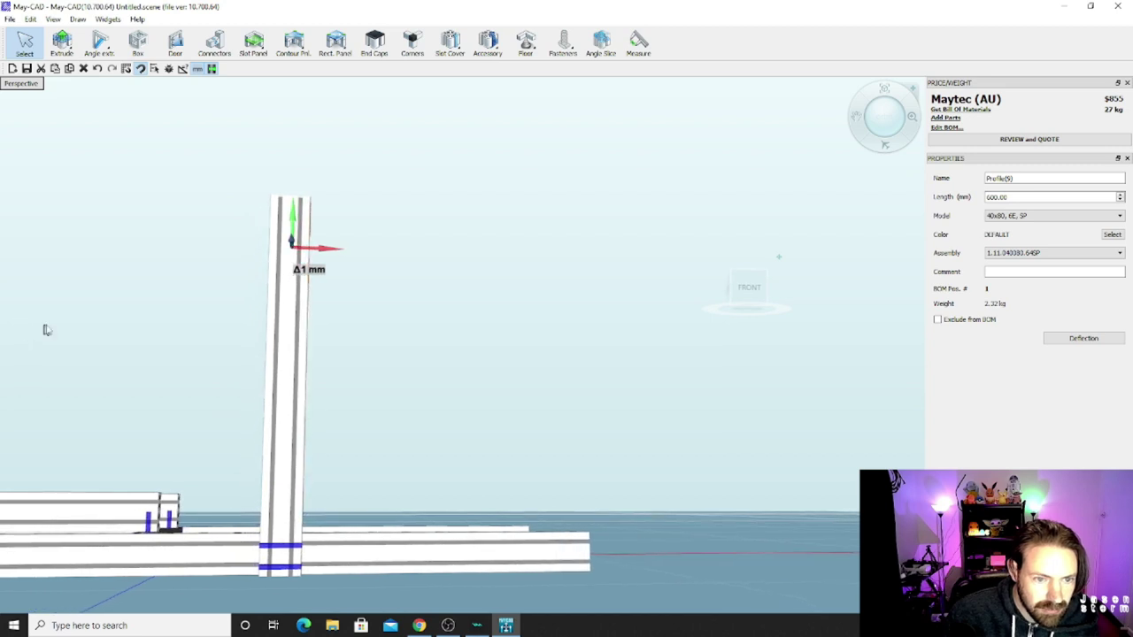
pyautogui.moveTo(291, 417)
pyautogui.mouseDown(button='middle')
pyautogui.moveTo(271, 404)
pyautogui.moveTo(286, 410)
pyautogui.mouseUp(button='middle')
pyautogui.click(286, 411)
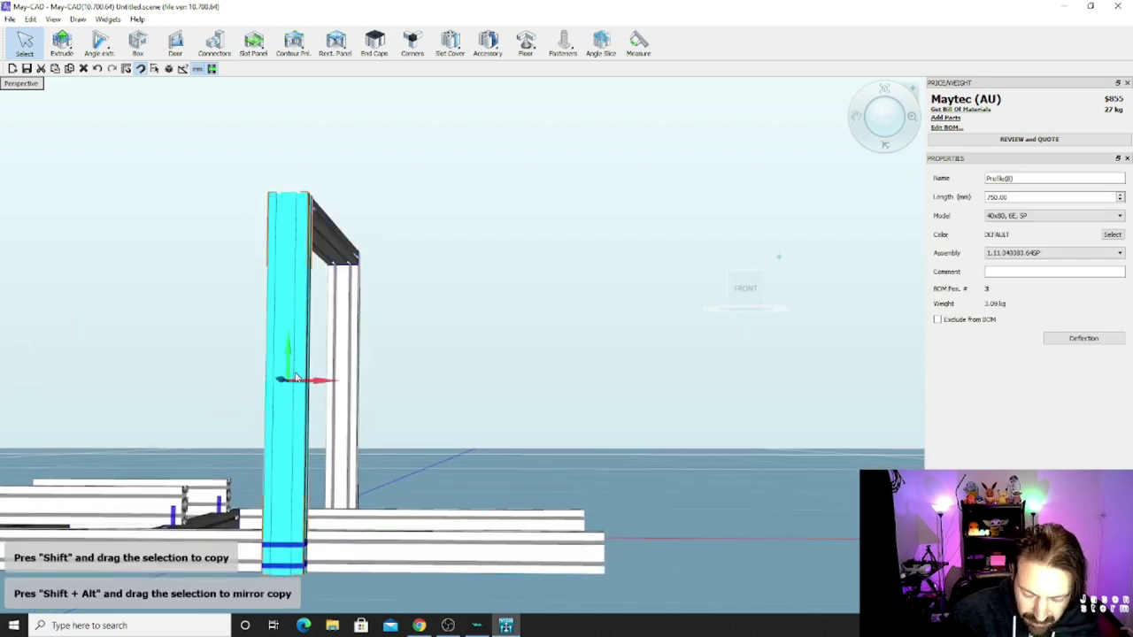
pyautogui.moveTo(295, 378); pyautogui.dragTo(297, 378)
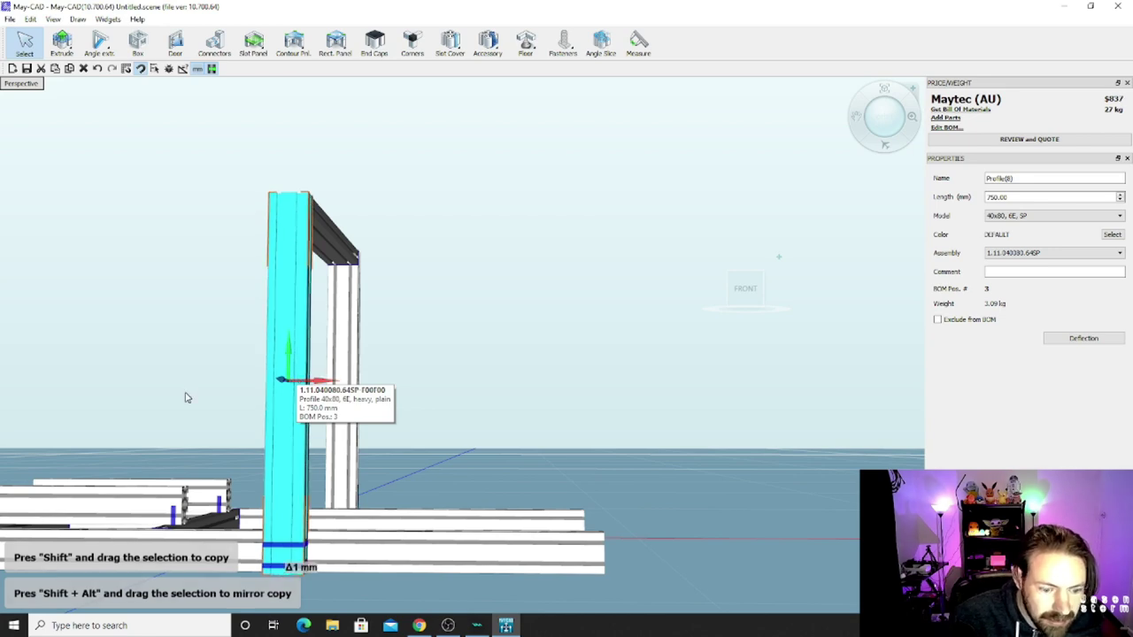
# Step: Check the frame from below using the camera view options, then activate Extrude
pyautogui.moveTo(296, 265); pyautogui.dragTo(80, 165, button='middle')
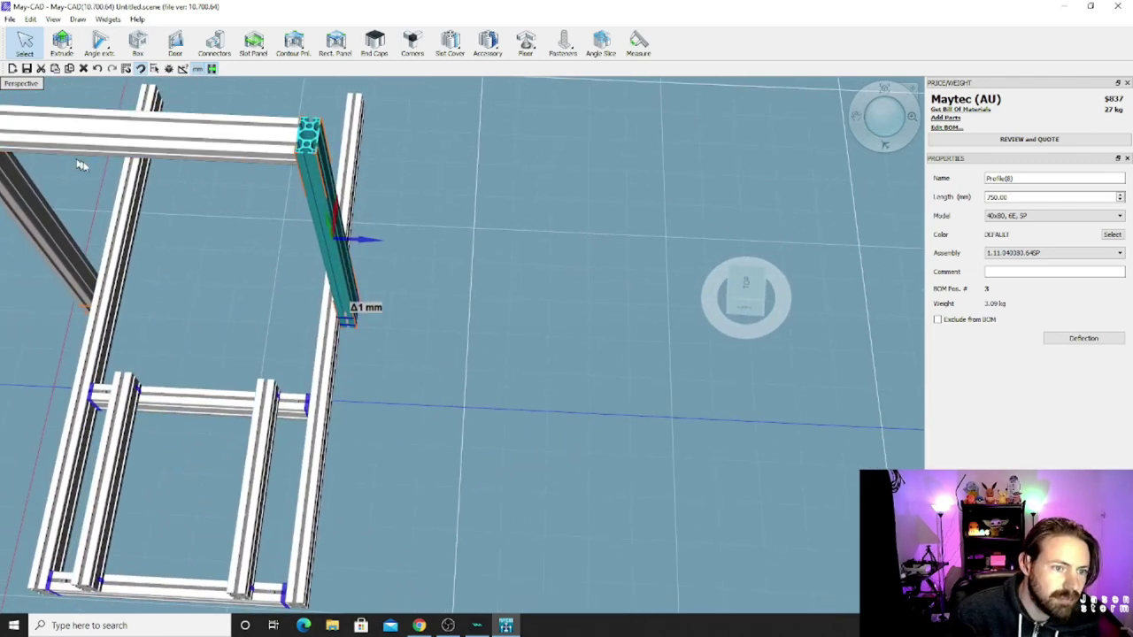
pyautogui.scroll(-4, 742, 253)
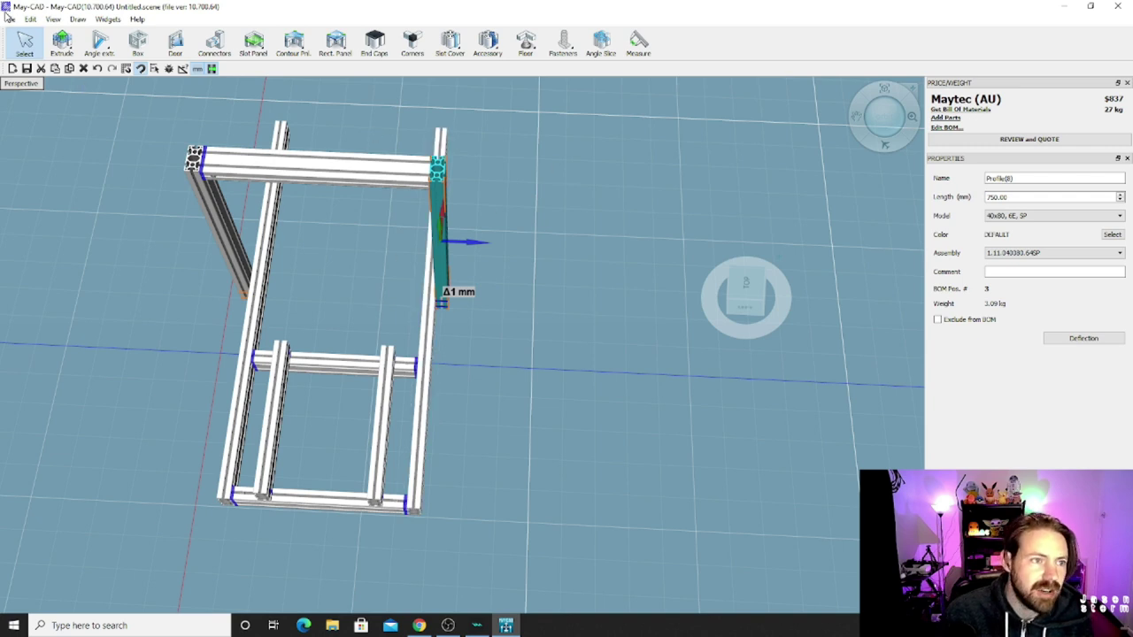
pyautogui.click(53, 19)
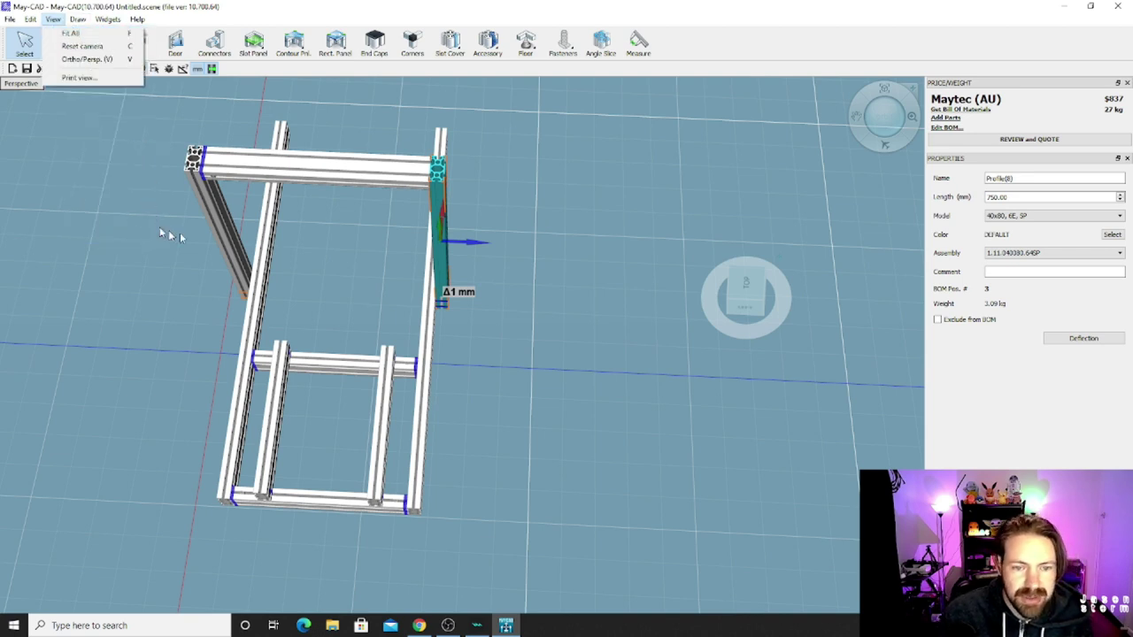
pyautogui.press('e')
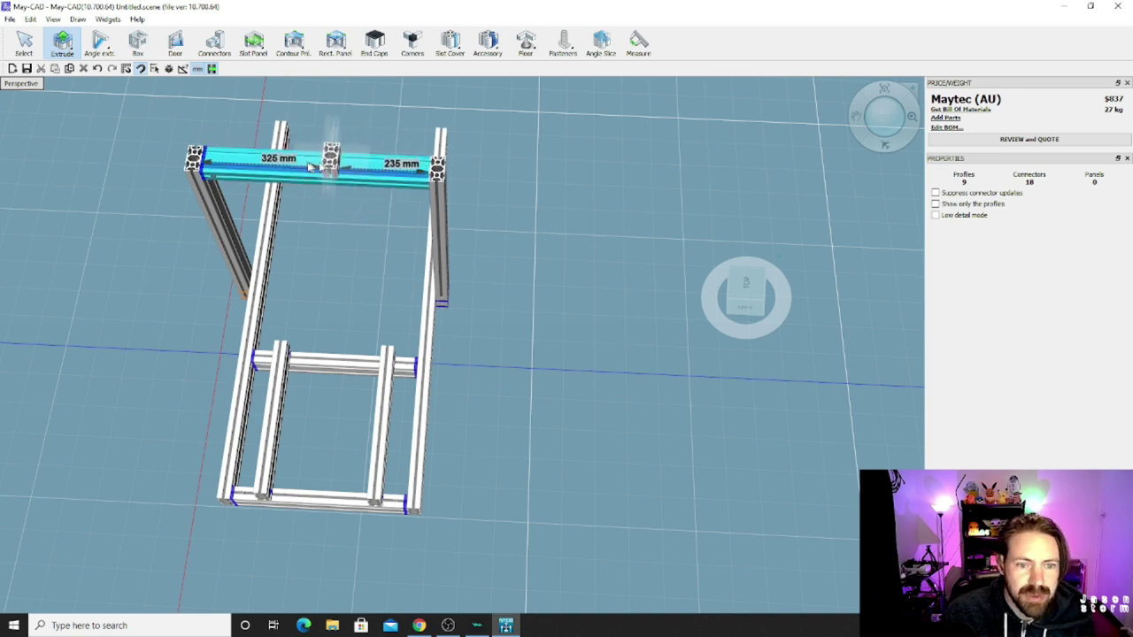
# Step: Choose the 40x40, 4E, SP profile and hang 260 mm posts down from the top crossbar
pyautogui.click(74, 51)
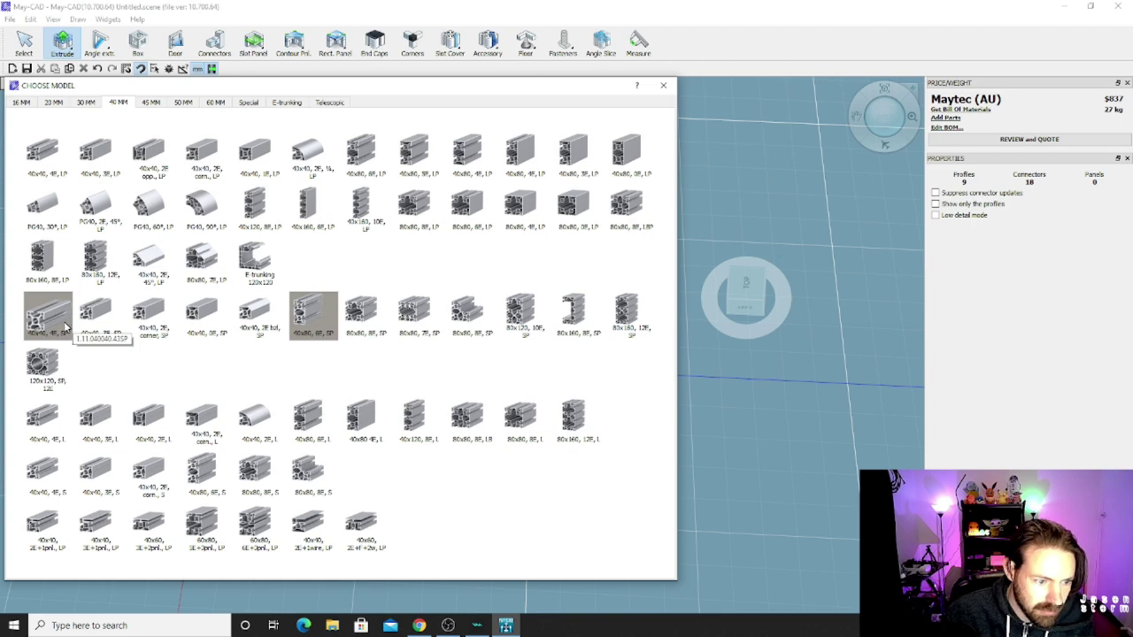
pyautogui.click(64, 328)
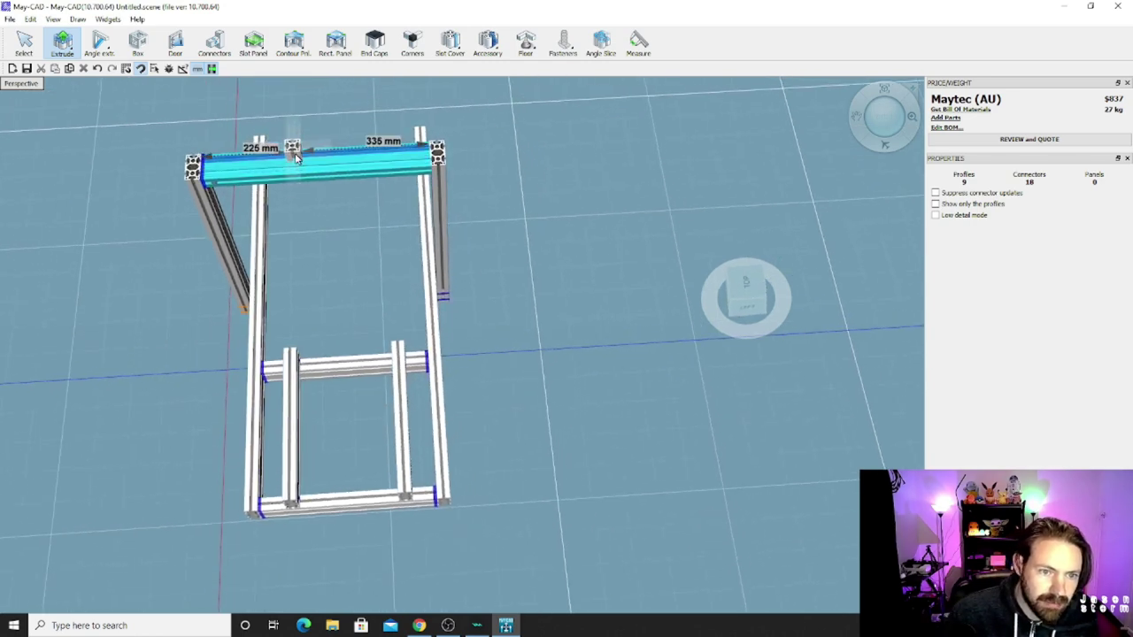
pyautogui.click(293, 154)
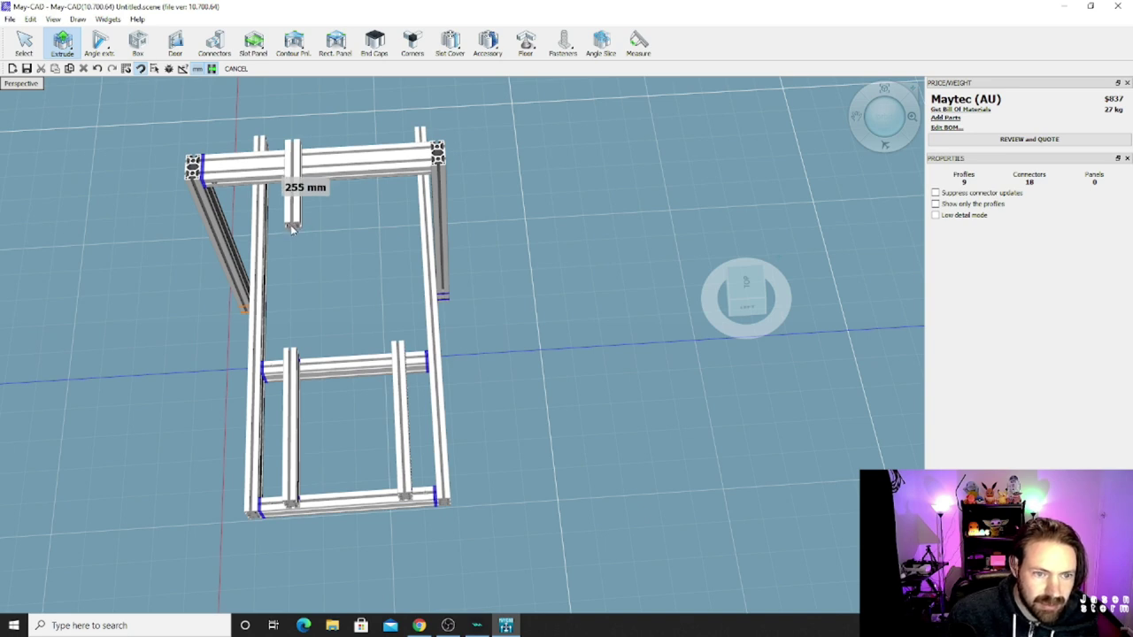
pyautogui.click(292, 229)
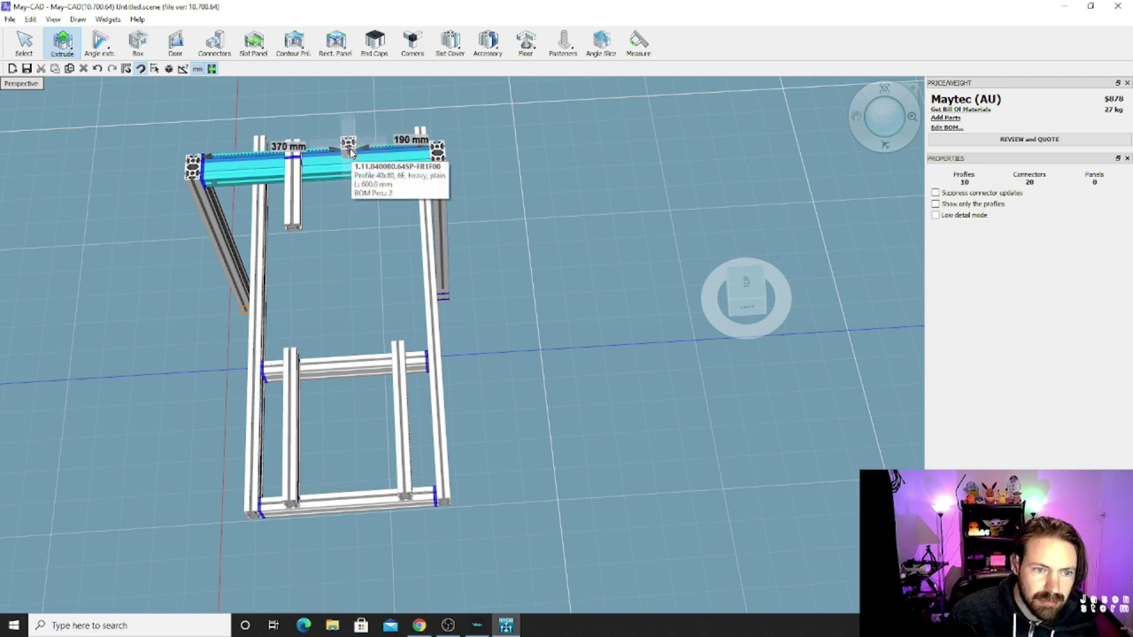
pyautogui.click(351, 153)
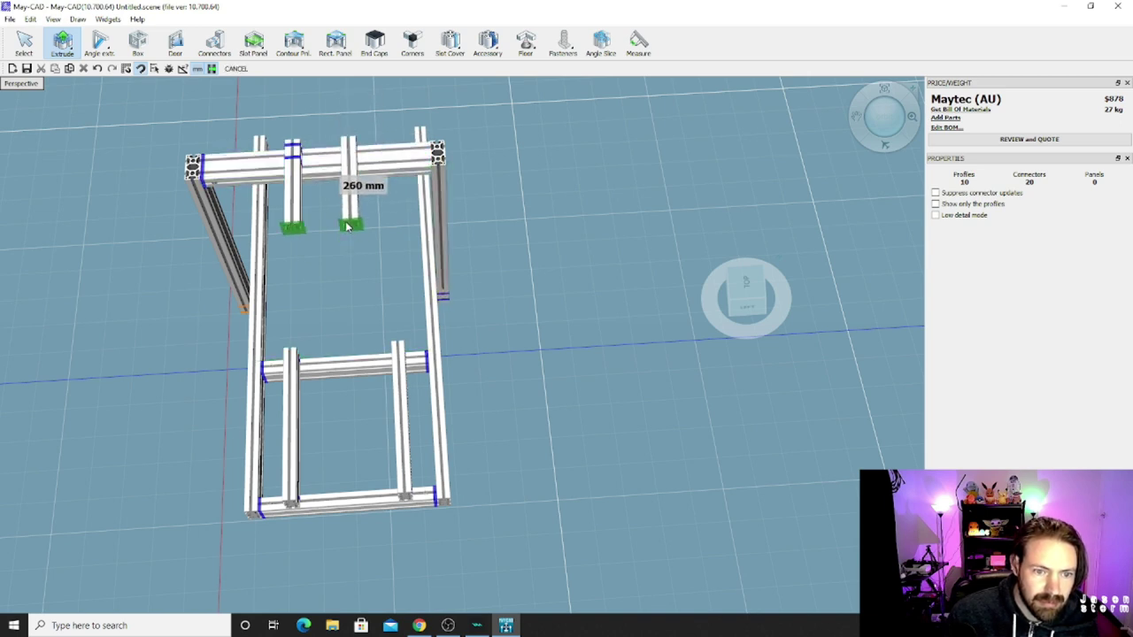
pyautogui.click(348, 224)
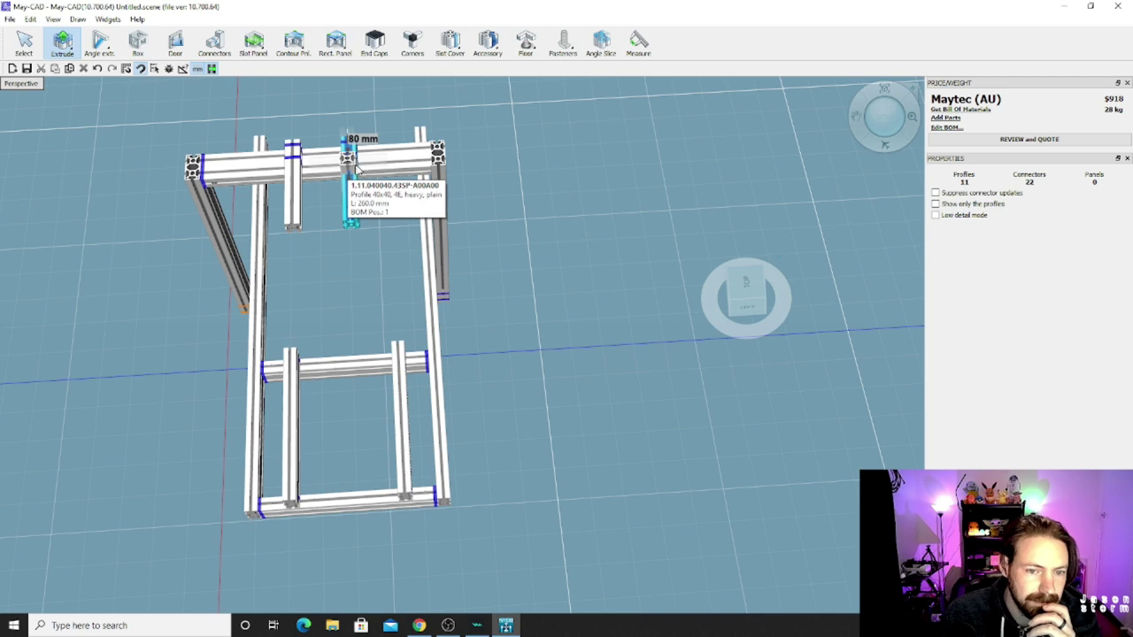
# Step: Extrude a 250 mm upright at the base beam's end and a 200 mm upright along it
pyautogui.moveTo(403, 185); pyautogui.dragTo(571, 348, button='middle')
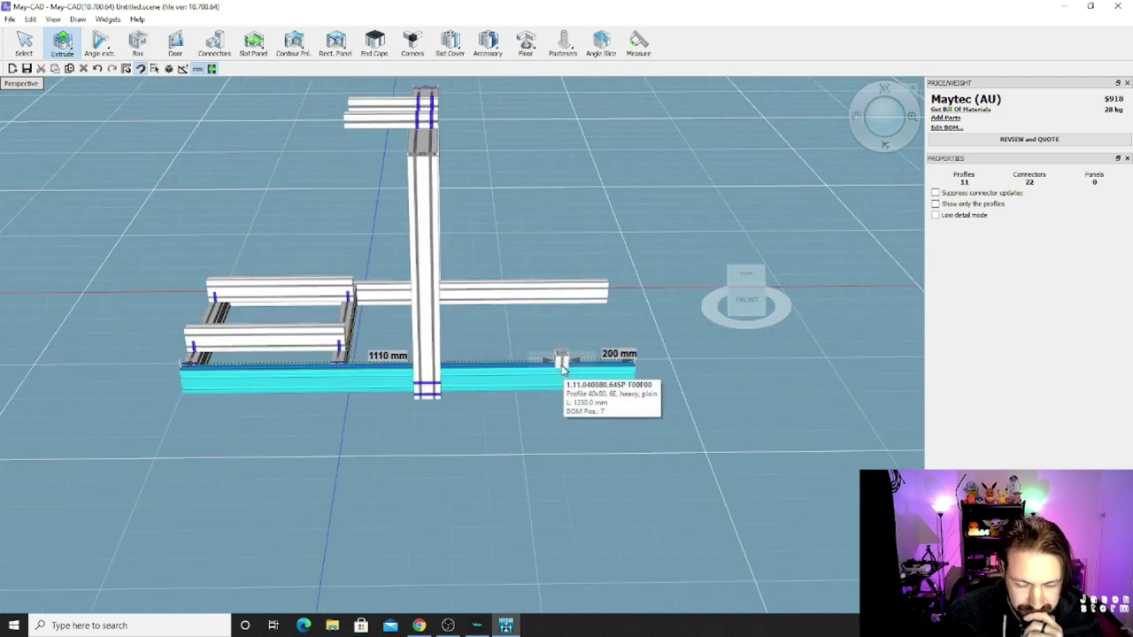
pyautogui.click(64, 44)
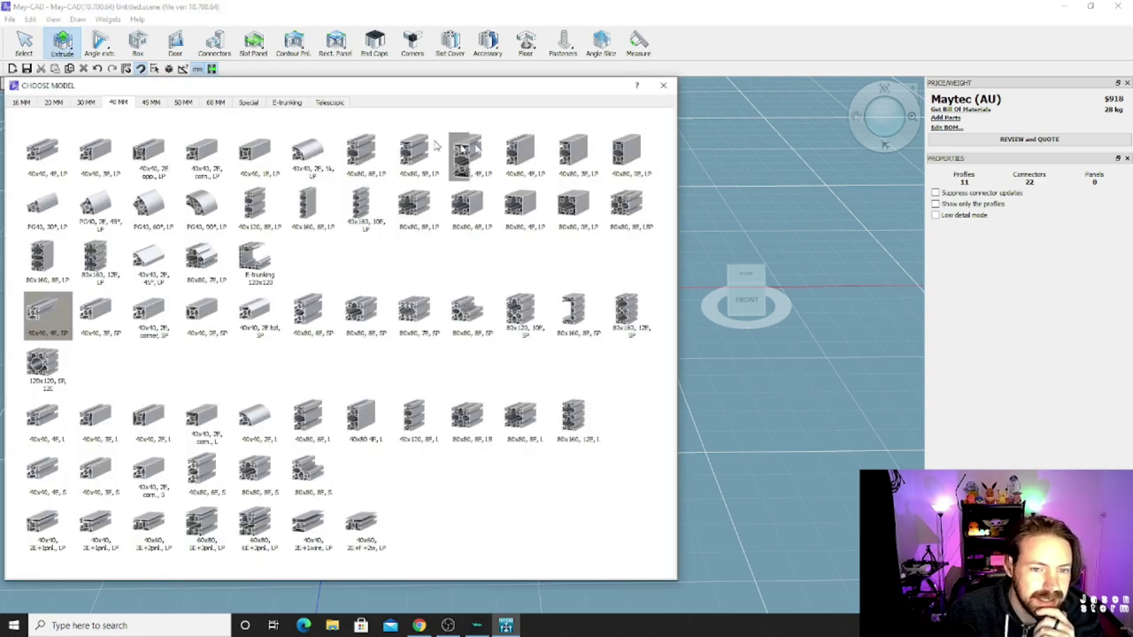
pyautogui.click(663, 85)
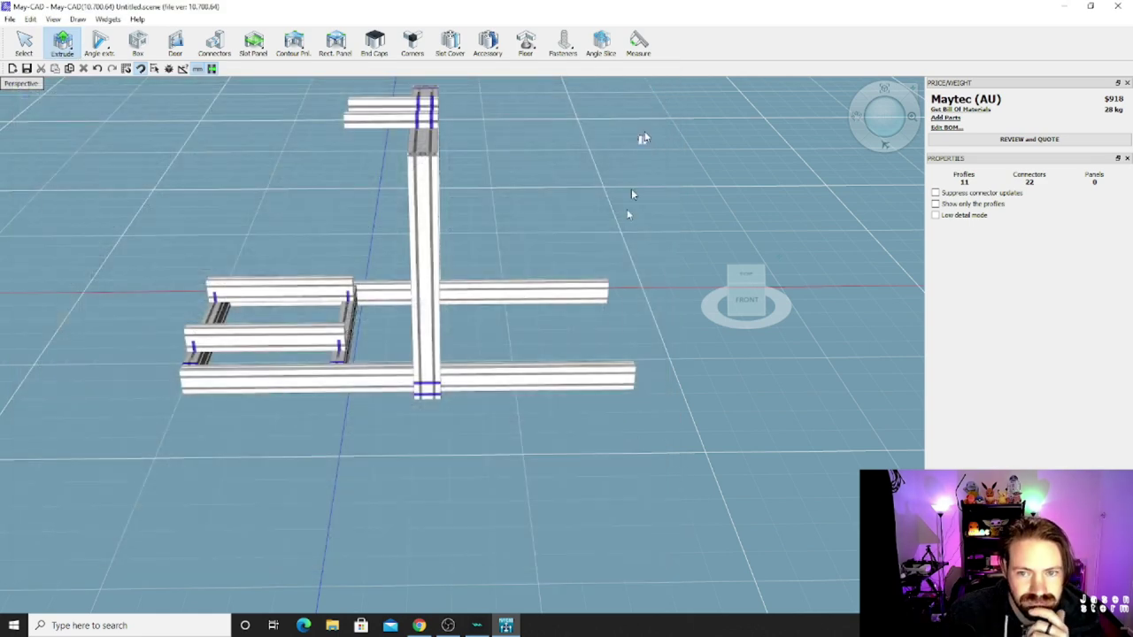
pyautogui.click(612, 364)
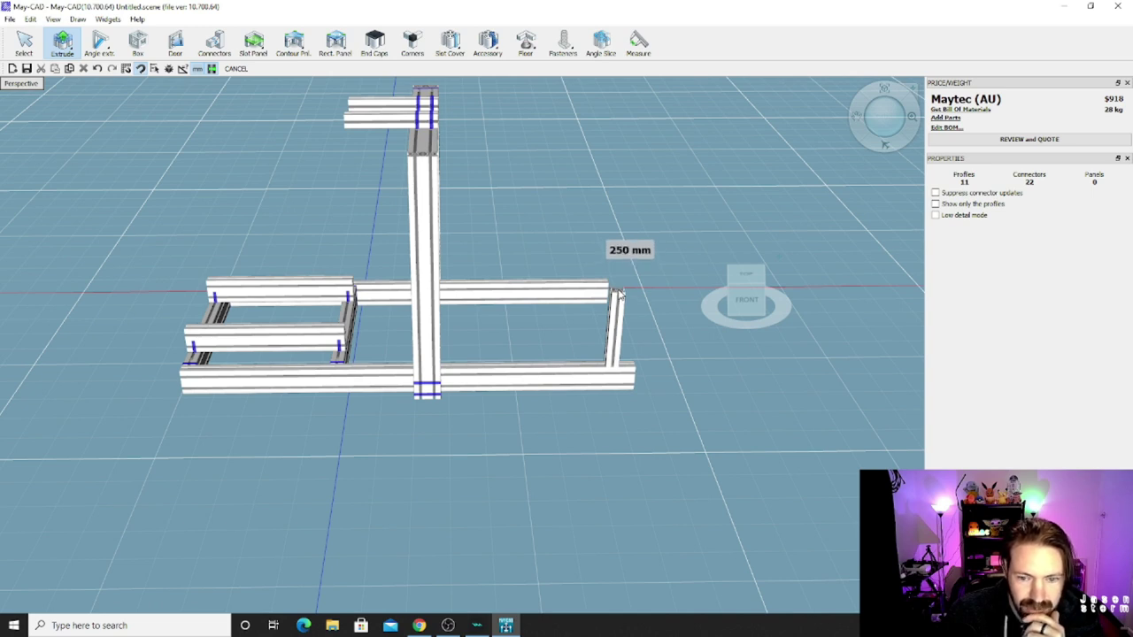
pyautogui.click(620, 297)
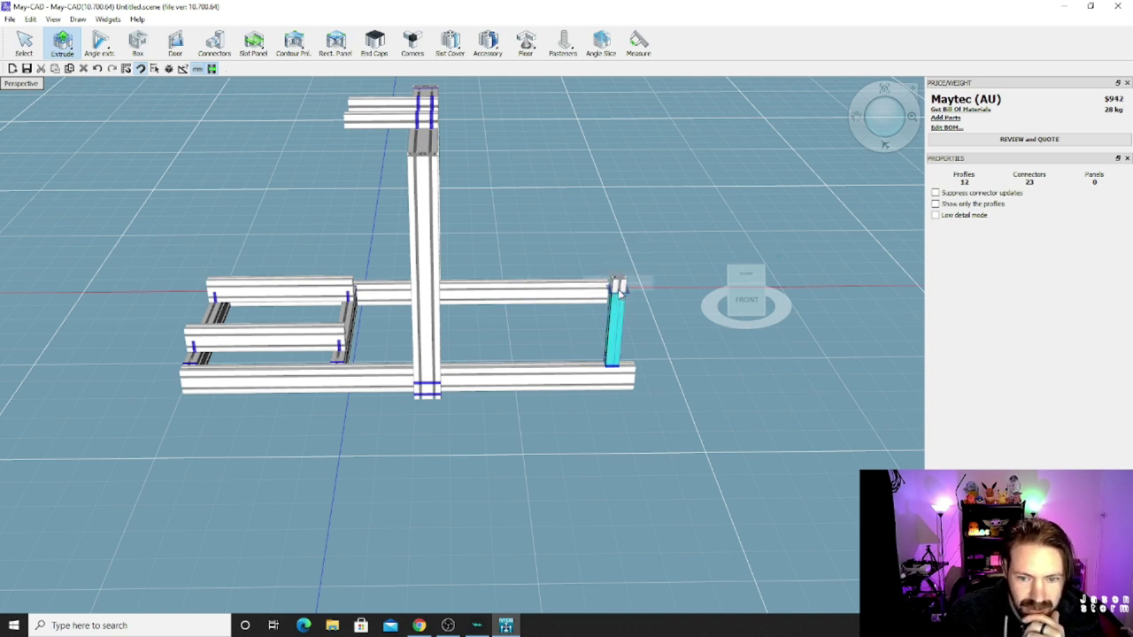
pyautogui.click(493, 363)
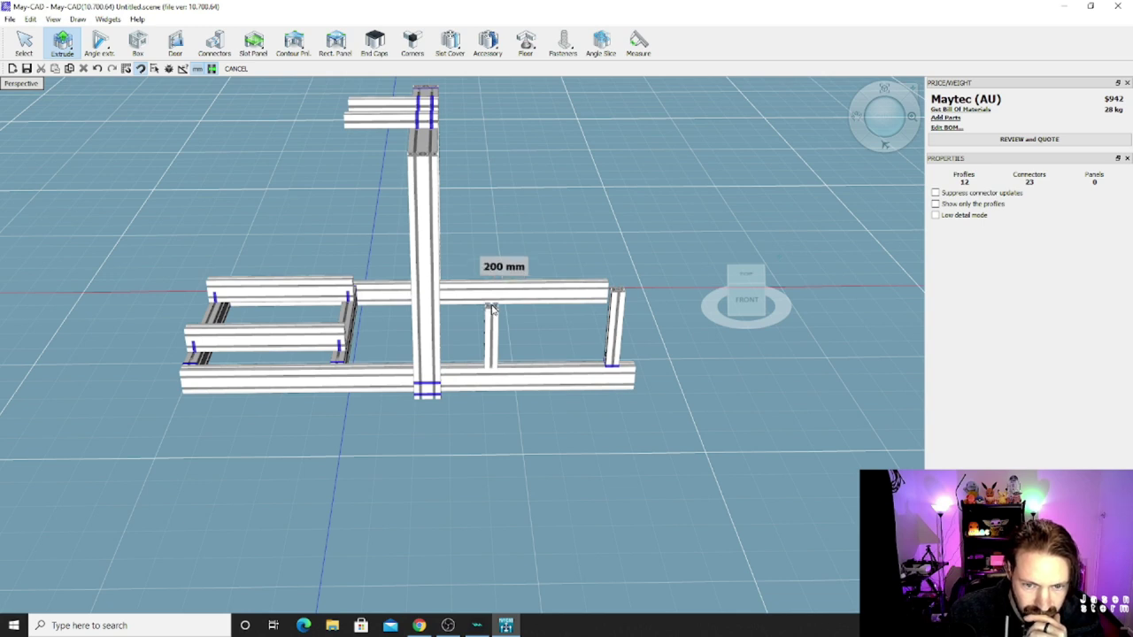
pyautogui.click(493, 308)
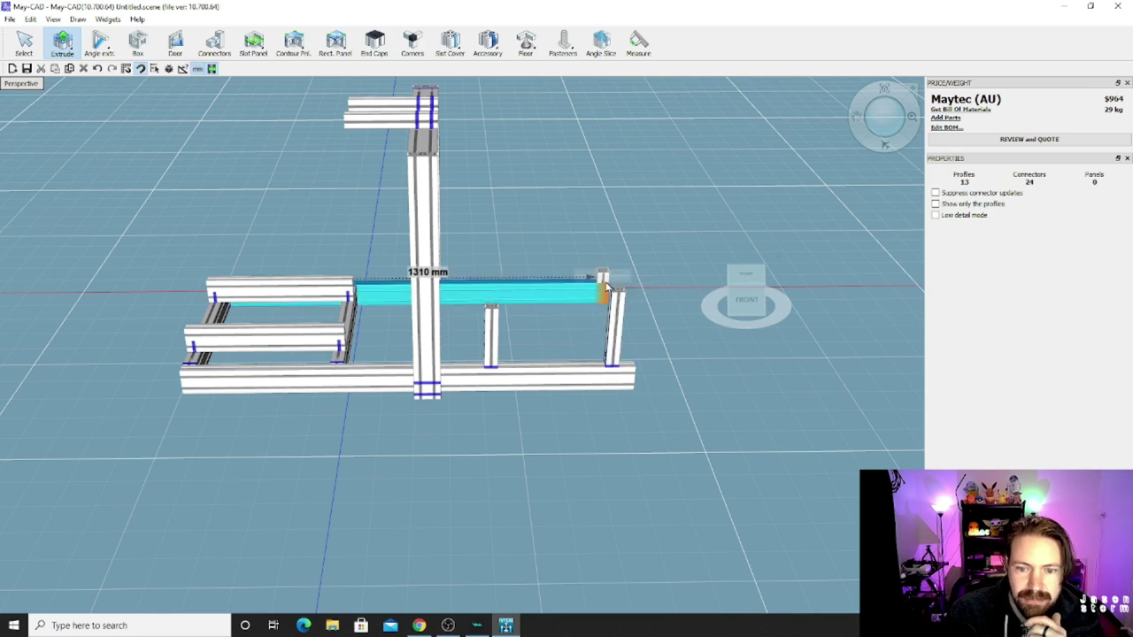
pyautogui.moveTo(620, 294); pyautogui.dragTo(556, 285, button='middle')
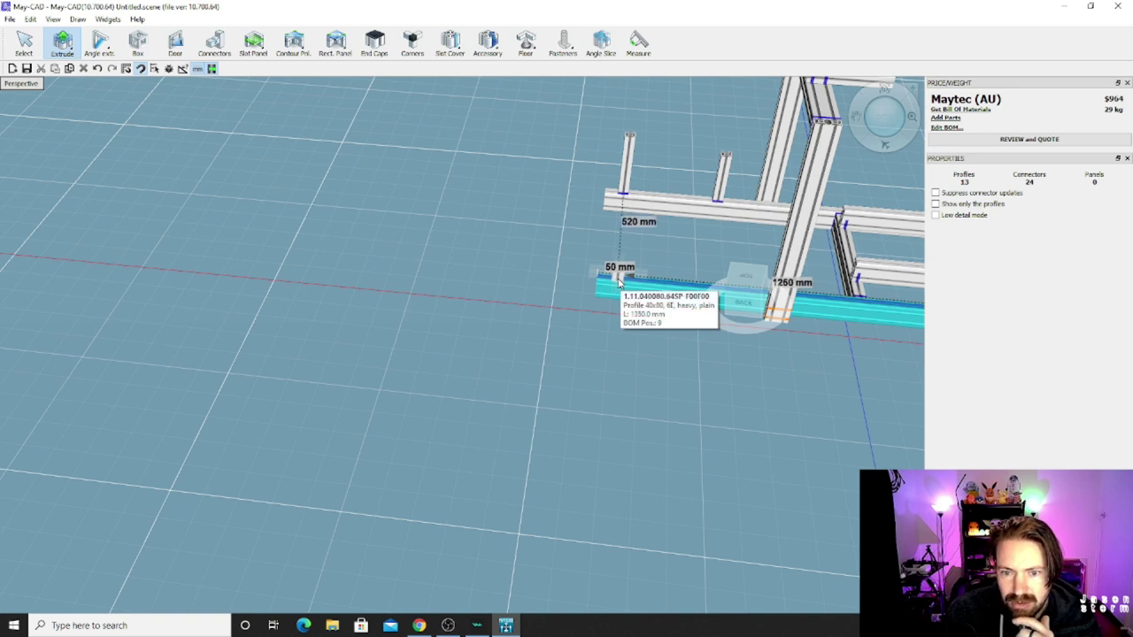
# Step: Extrude a 250 mm upright and a 200 mm upright from the other lower base beam
pyautogui.click(619, 279)
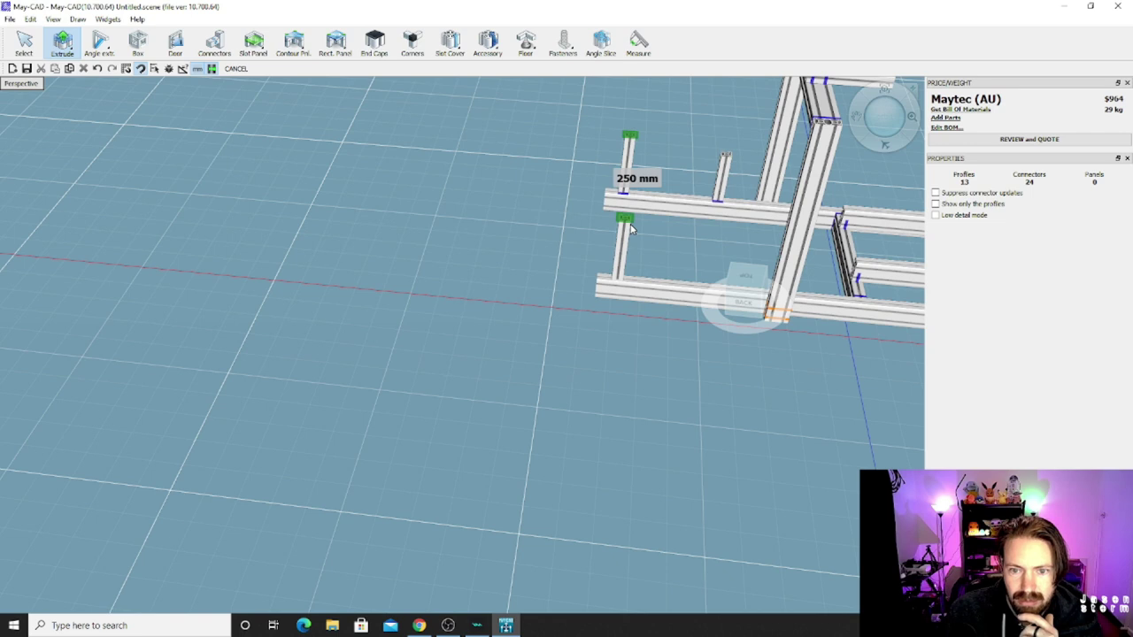
pyautogui.click(630, 229)
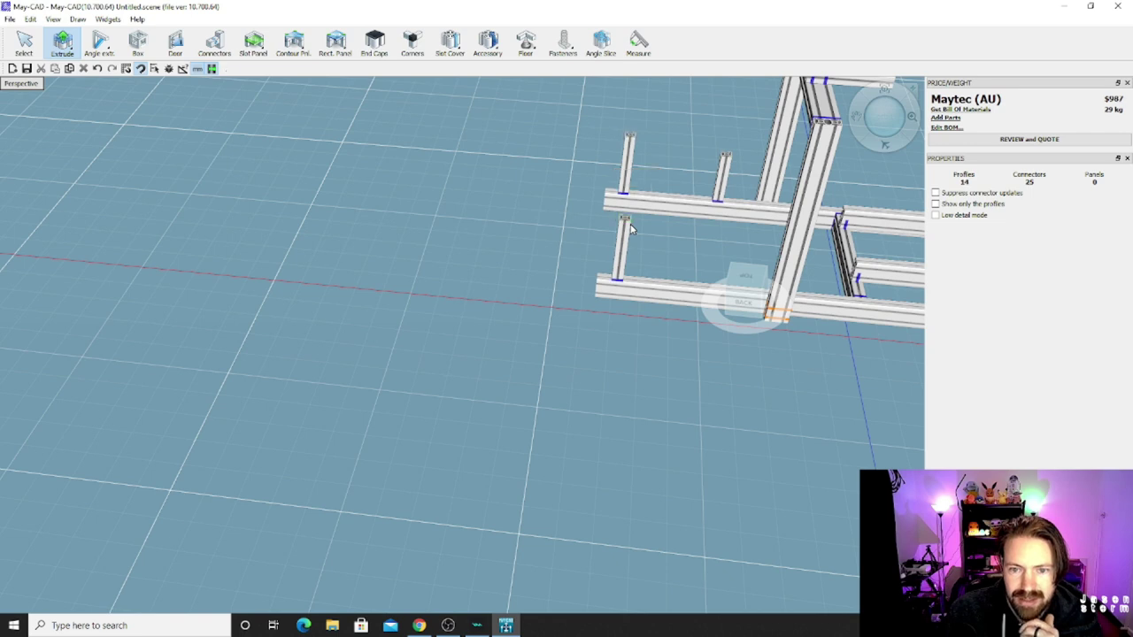
pyautogui.click(722, 292)
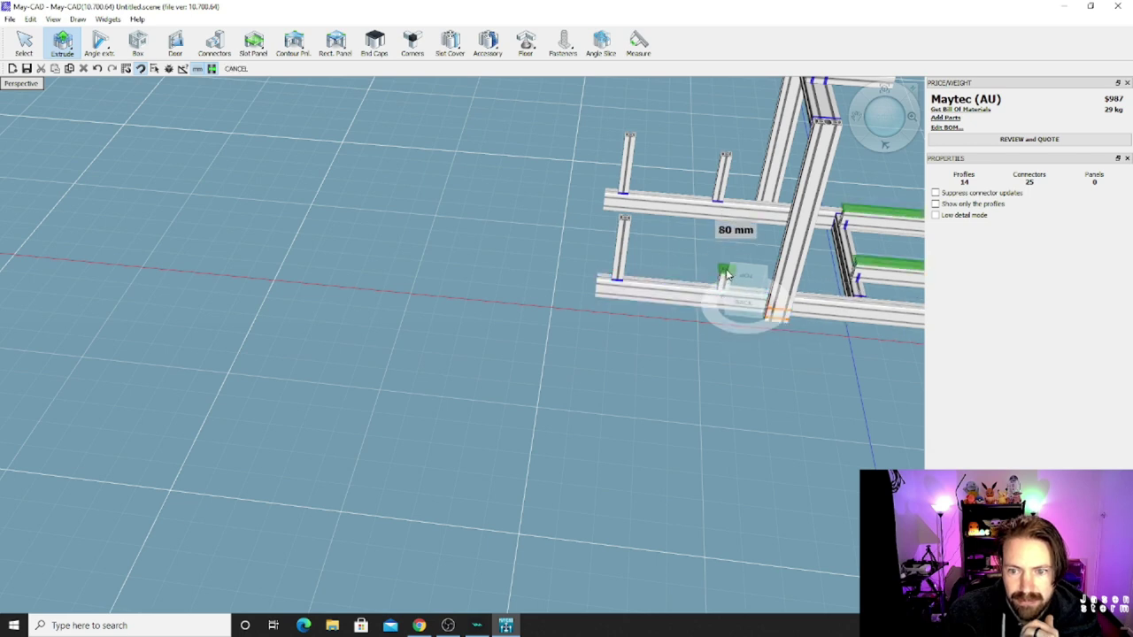
pyautogui.click(738, 247)
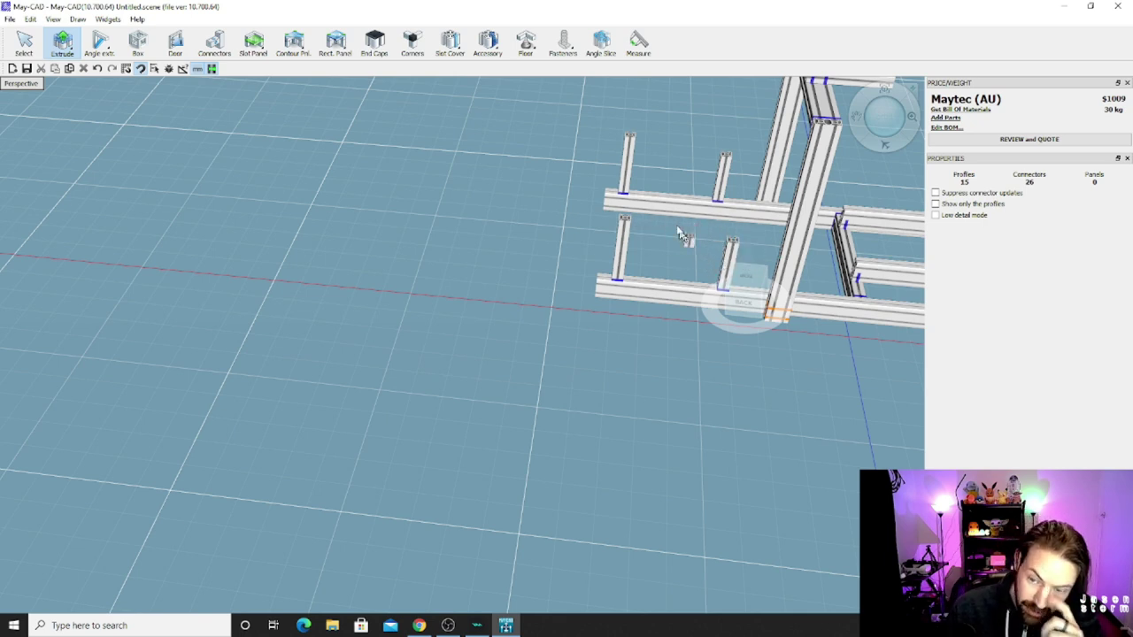
# Step: Start a horizontal profile from one short post toward the other across the upper beam
pyautogui.moveTo(671, 222)
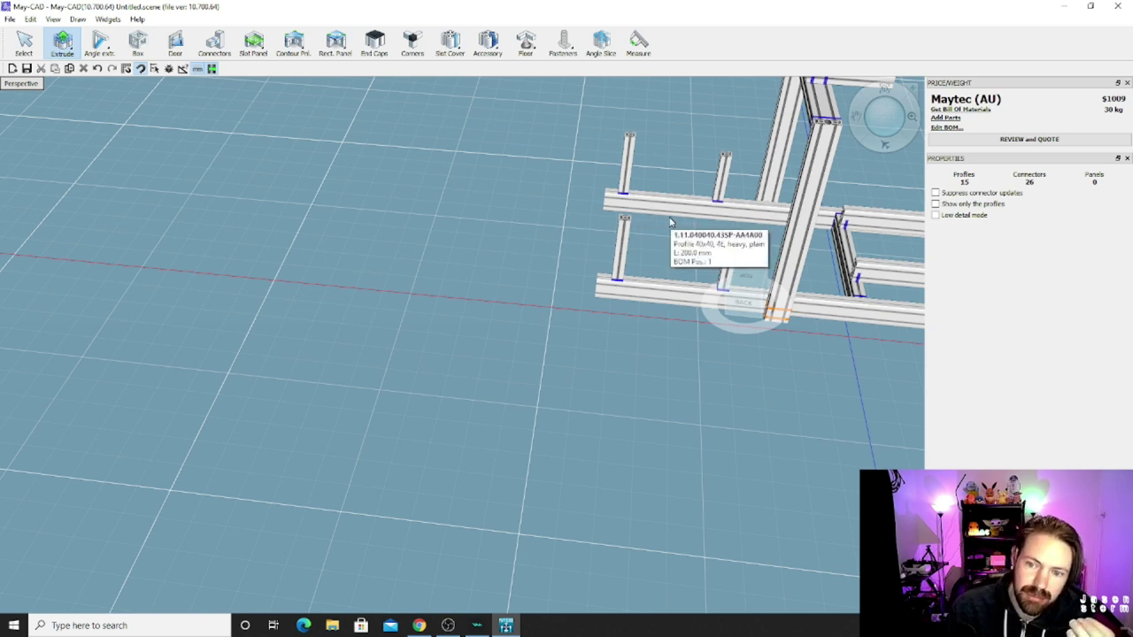
pyautogui.click(708, 195)
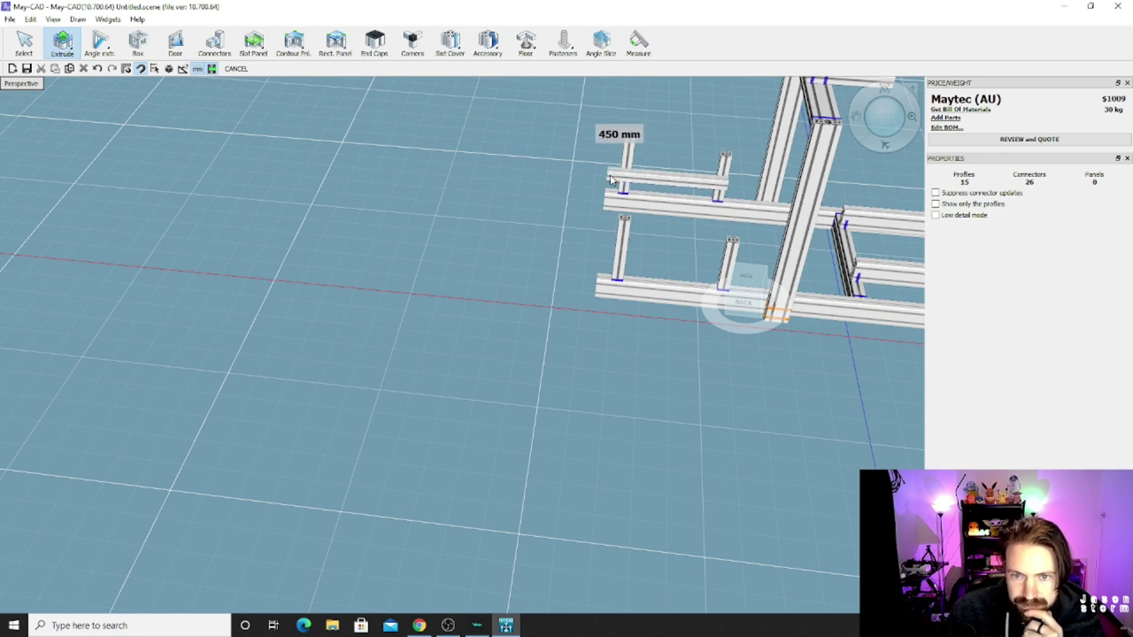
# Step: Commit the first crosspiece and add a crossbar running to the back post
pyautogui.click(610, 180)
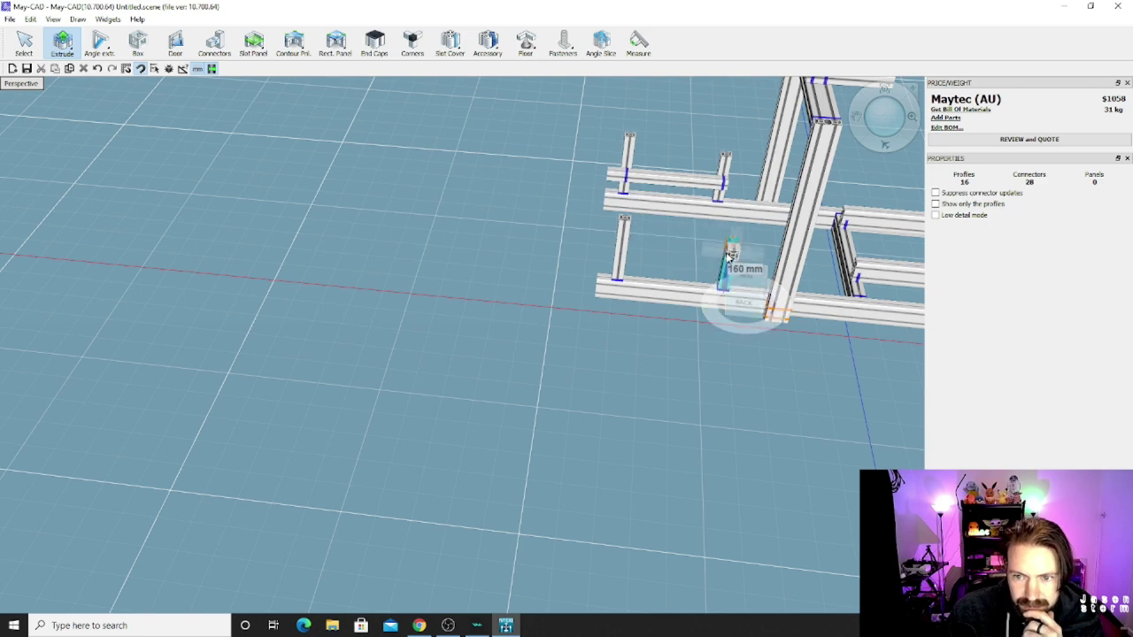
pyautogui.moveTo(730, 255); pyautogui.dragTo(819, 184, button='middle')
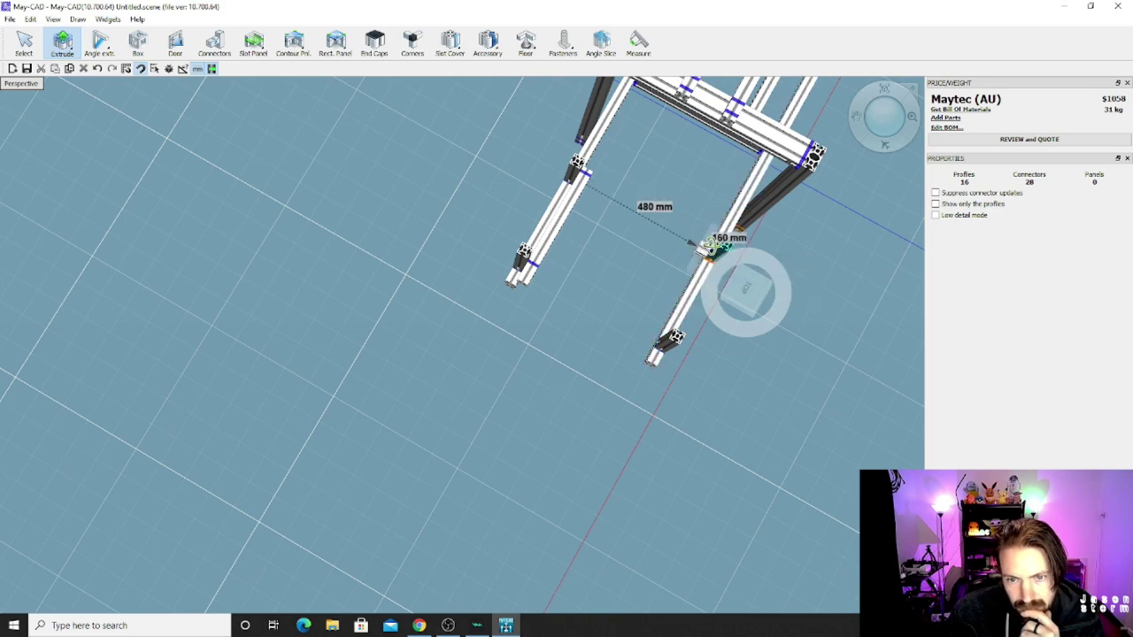
pyautogui.moveTo(711, 246); pyautogui.dragTo(827, 302, button='middle')
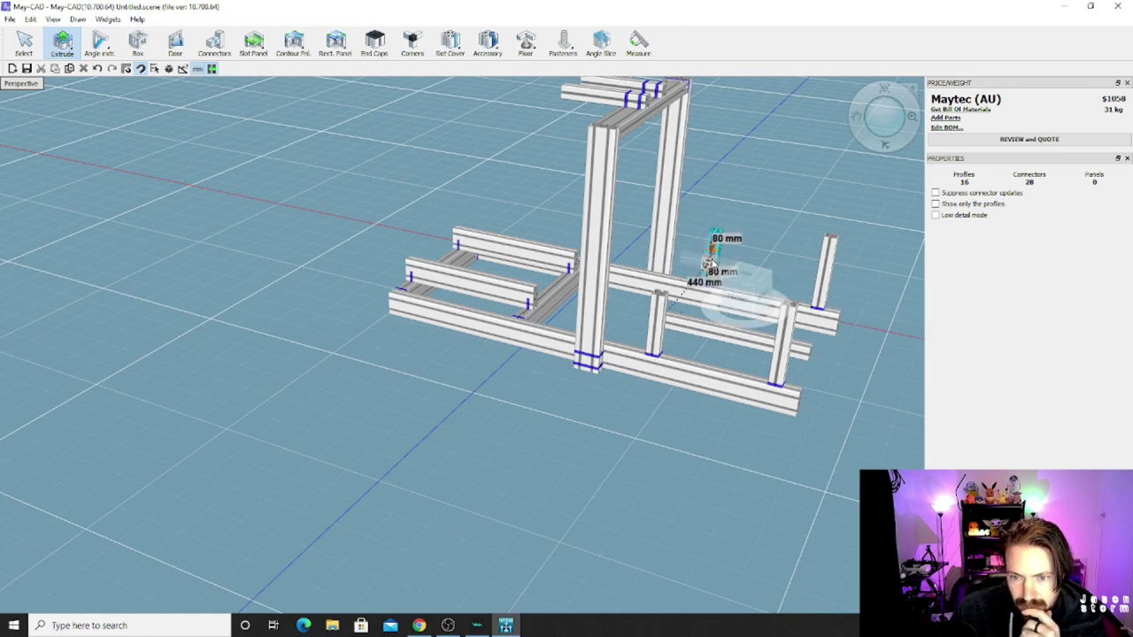
pyautogui.click(710, 264)
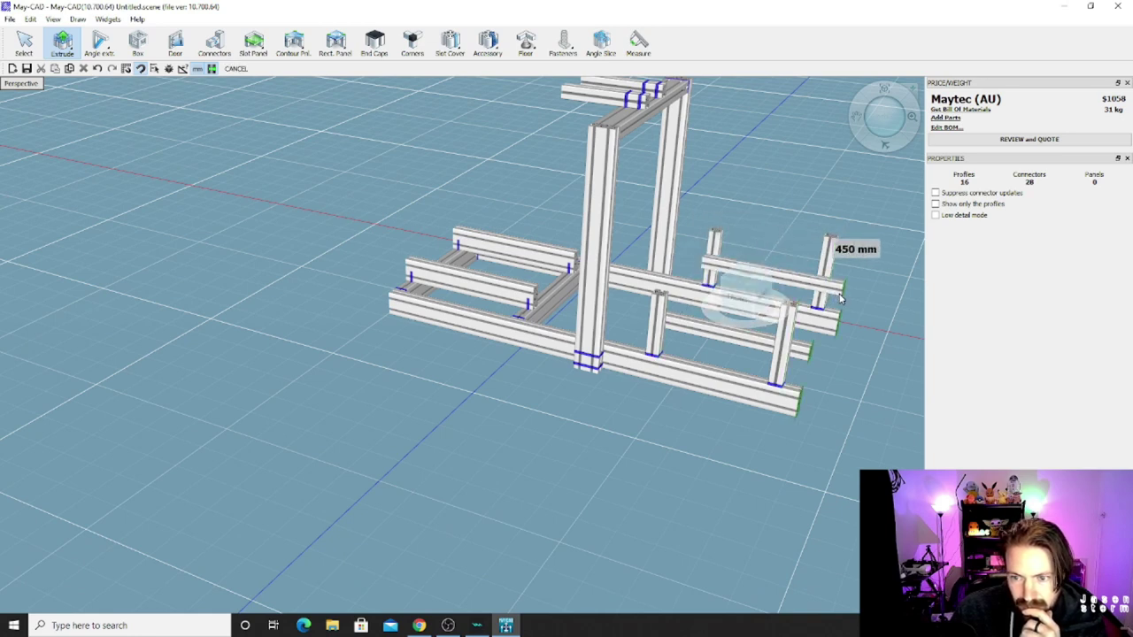
pyautogui.click(841, 299)
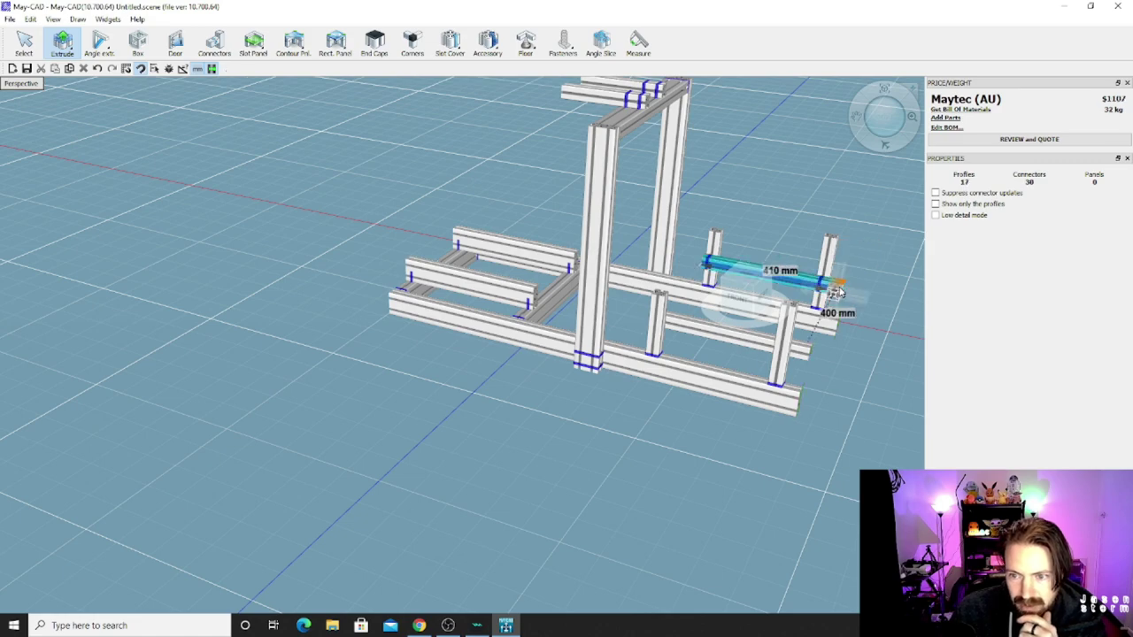
pyautogui.moveTo(841, 292); pyautogui.dragTo(708, 288, button='middle')
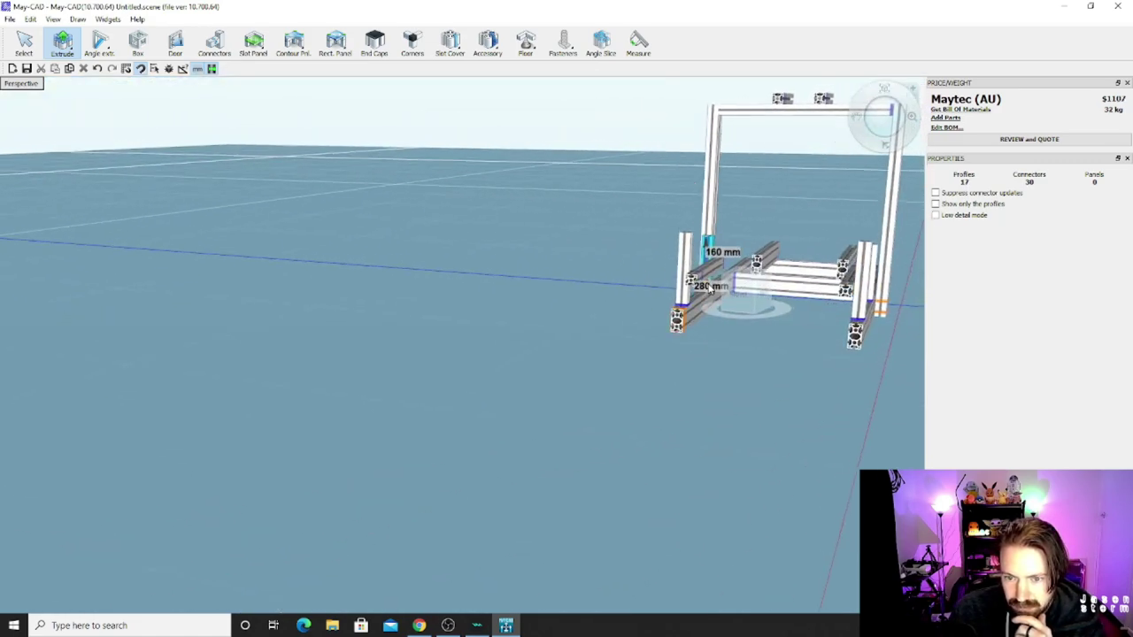
# Step: Add a second crossbar to the back post and a 440 mm crossbar on the frame's other side
pyautogui.click(711, 288)
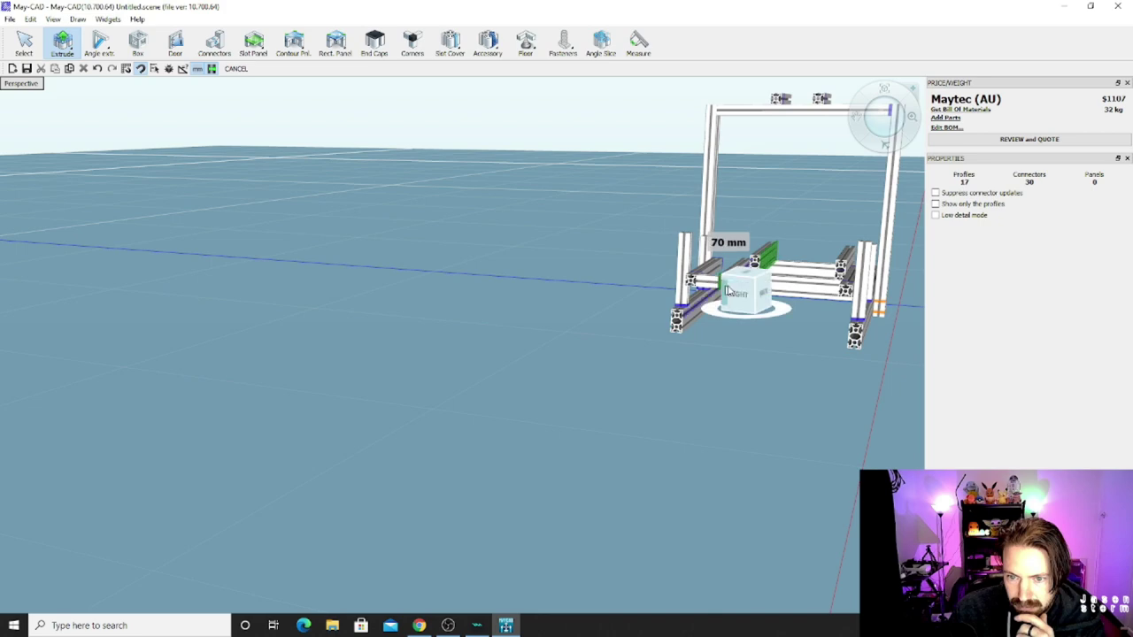
pyautogui.click(837, 300)
pyautogui.moveTo(848, 276); pyautogui.dragTo(885, 202, button='middle')
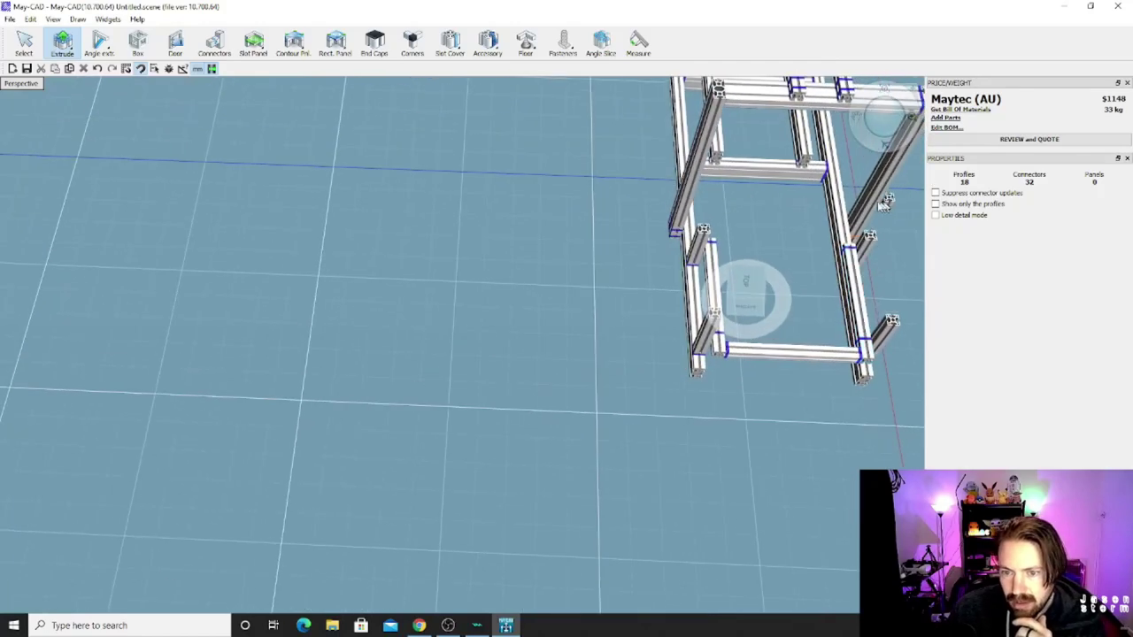
pyautogui.moveTo(718, 254); pyautogui.dragTo(731, 259, button='middle')
pyautogui.click(733, 259)
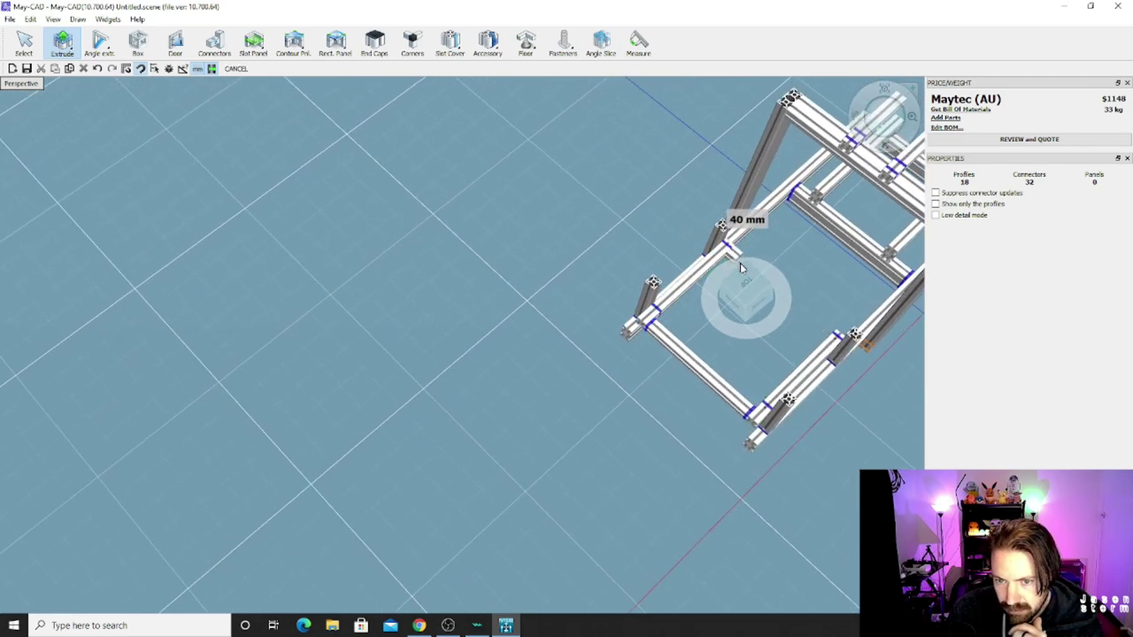
pyautogui.click(831, 341)
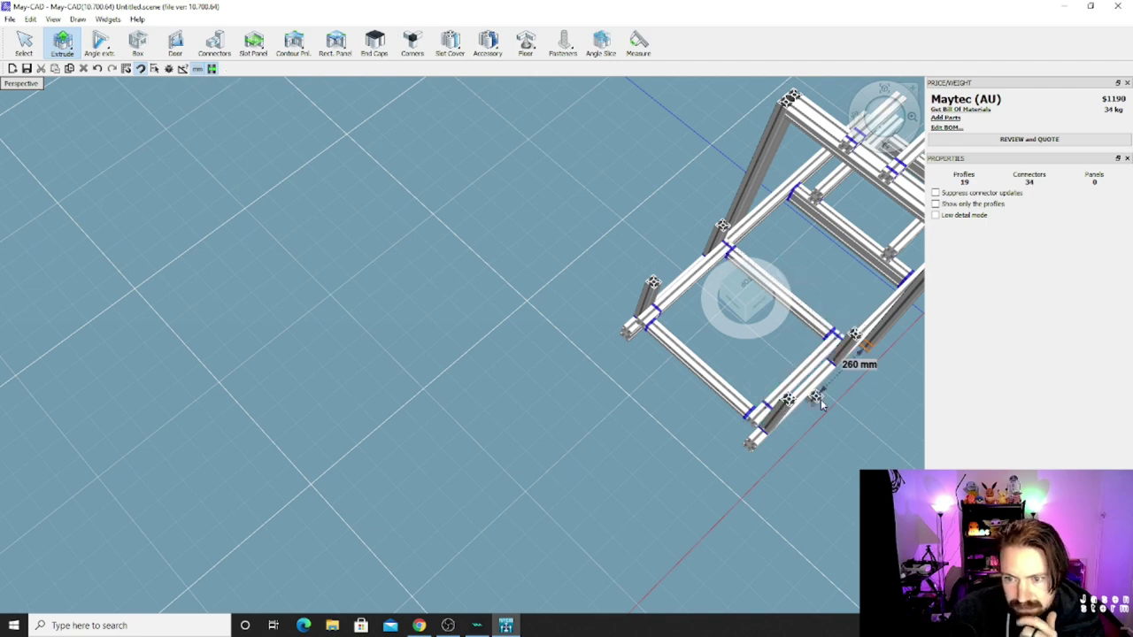
pyautogui.moveTo(819, 397); pyautogui.dragTo(688, 235, button='middle')
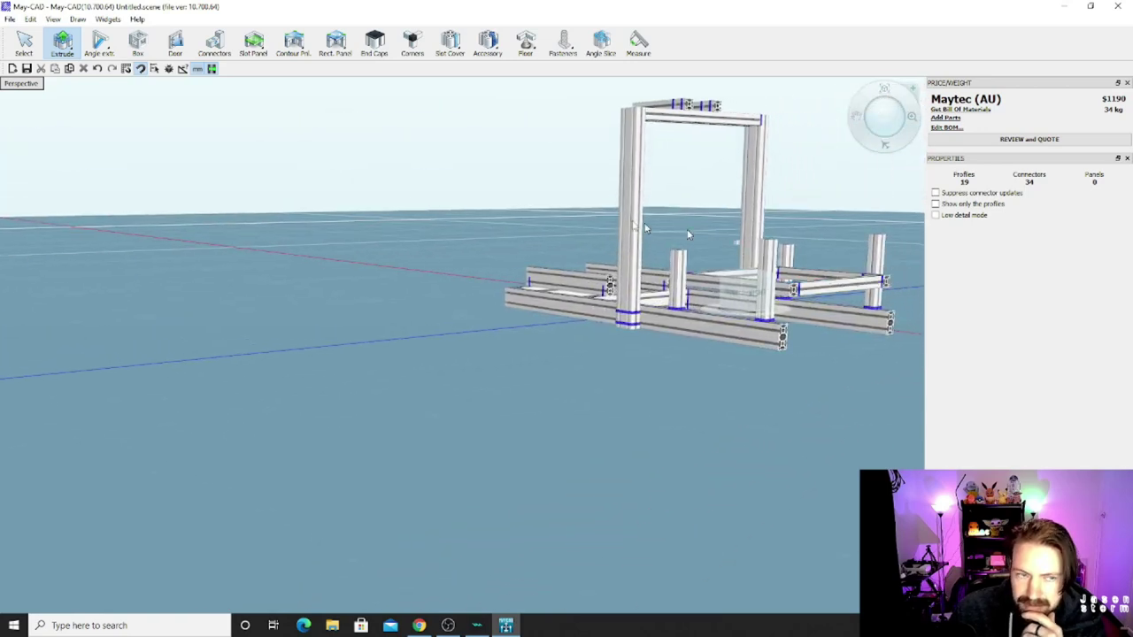
# Step: Pick the natural-finish gusset bracket and attach brackets at the base of the right rear upright
pyautogui.click(498, 50)
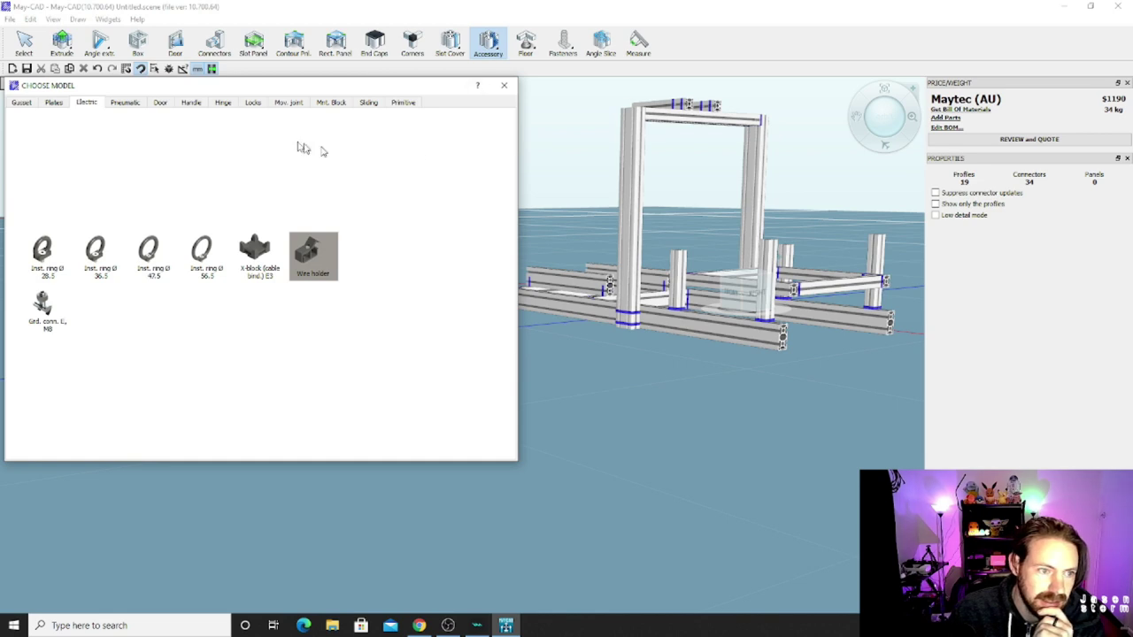
pyautogui.click(23, 103)
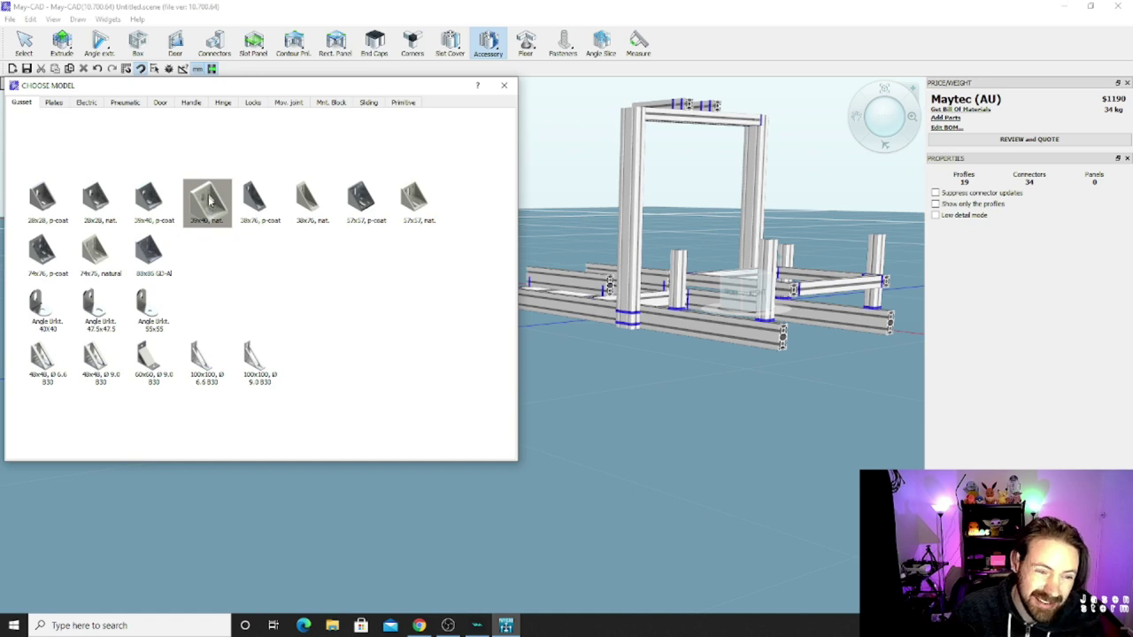
pyautogui.click(211, 204)
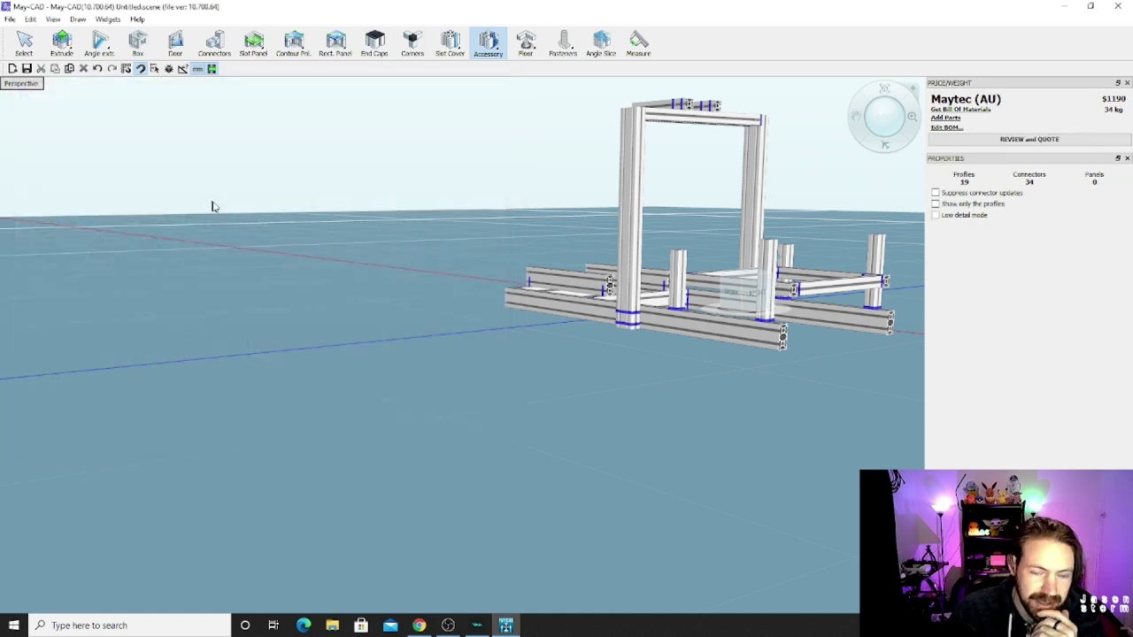
pyautogui.click(644, 318)
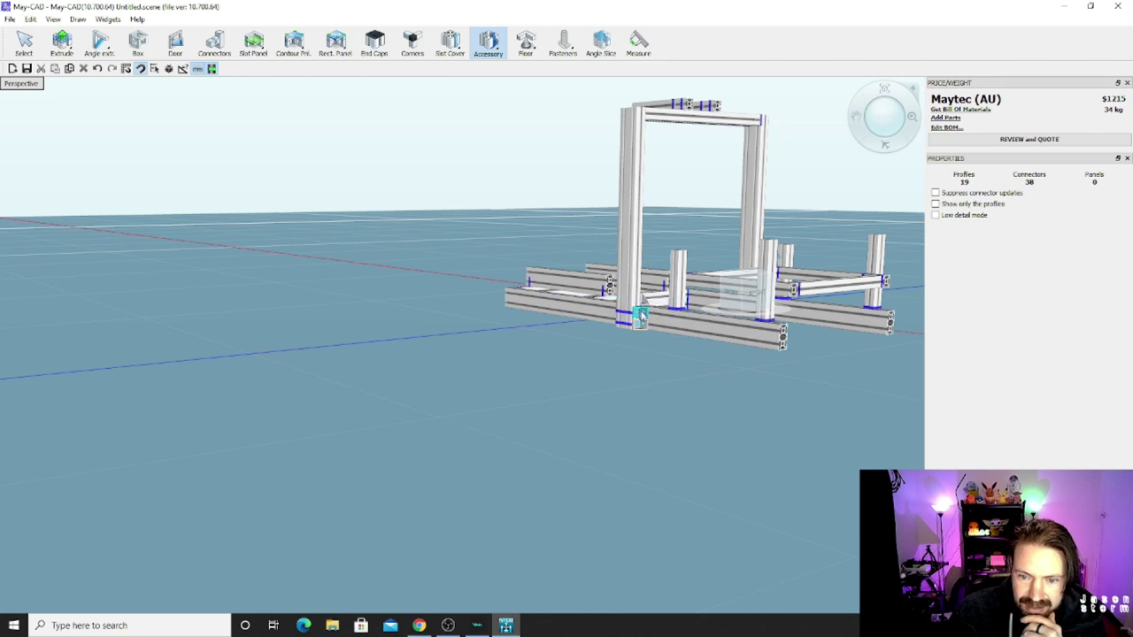
pyautogui.moveTo(626, 320)
pyautogui.mouseDown(button='middle')
pyautogui.moveTo(655, 318)
pyautogui.moveTo(593, 317)
pyautogui.moveTo(607, 317)
pyautogui.mouseUp(button='middle')
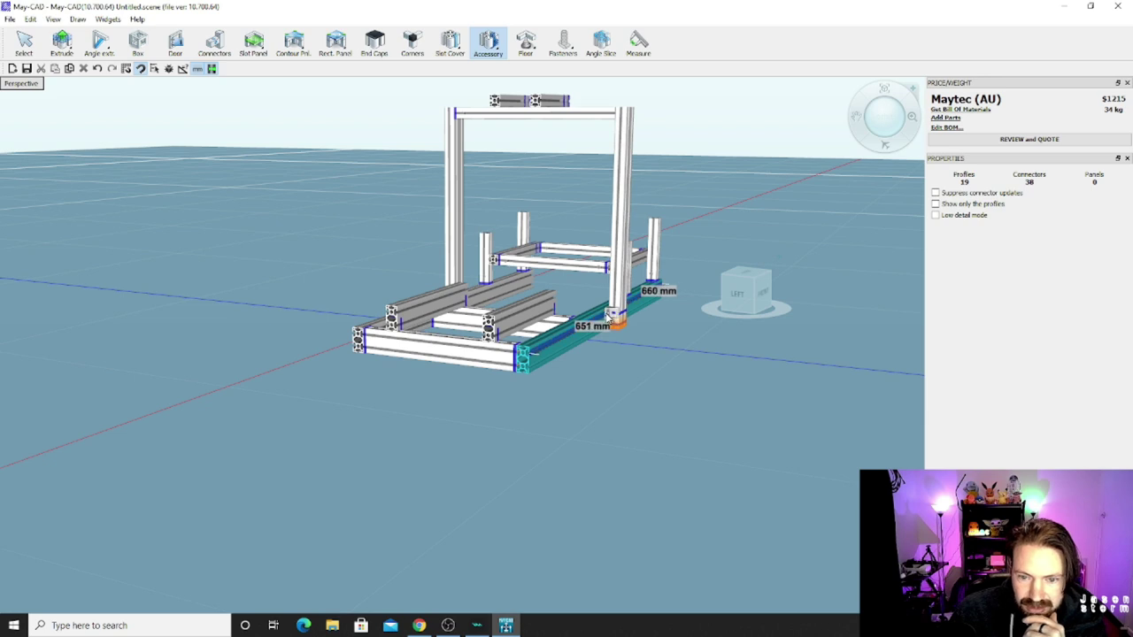
pyautogui.click(608, 318)
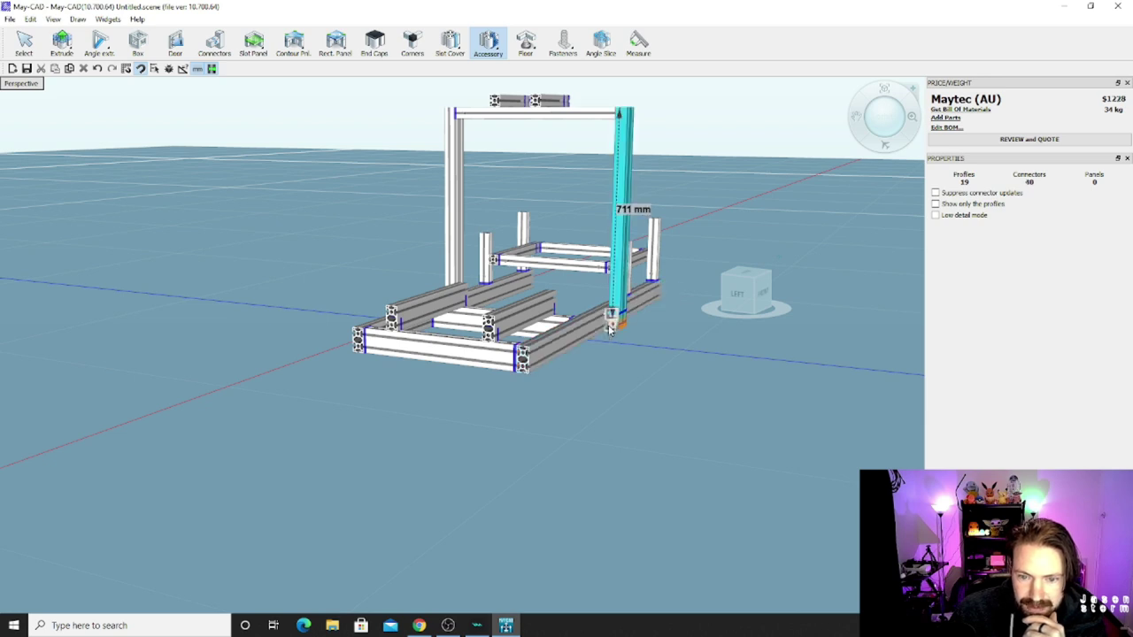
pyautogui.click(607, 328)
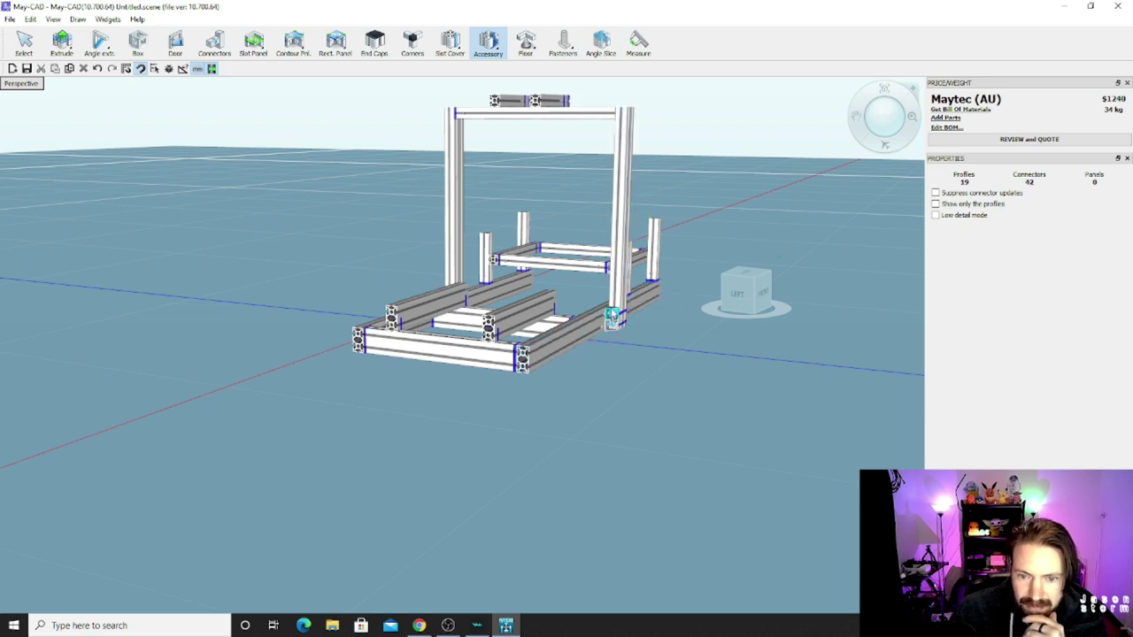
# Step: Inspect the corner bracket, then place a new beam between the lower rails
pyautogui.scroll(6, 593, 197)
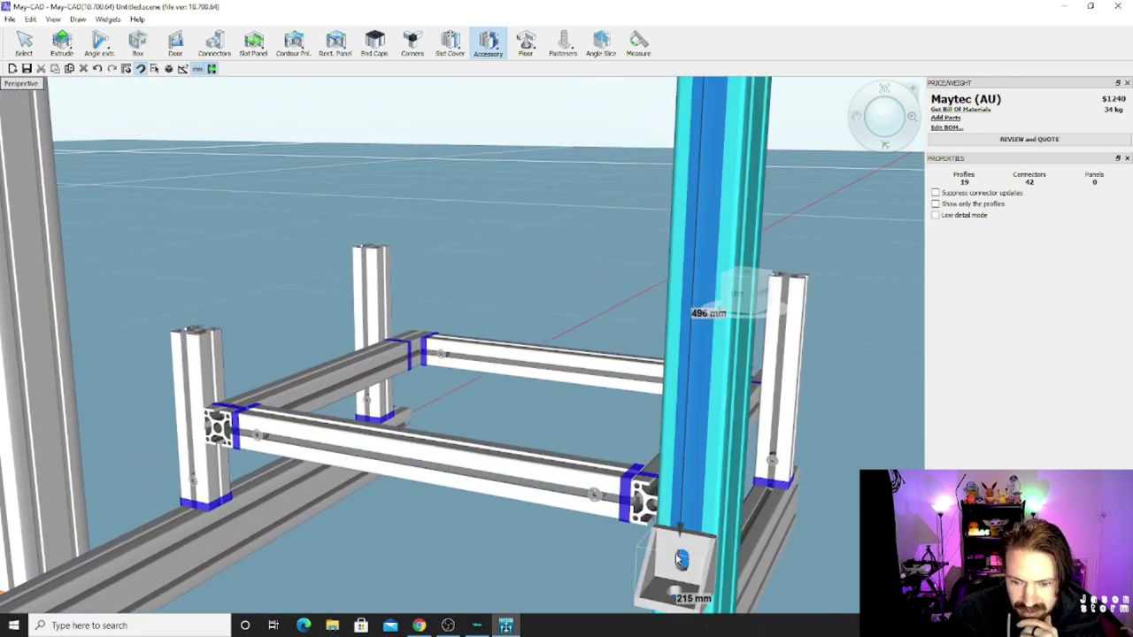
pyautogui.scroll(-3, 680, 559)
pyautogui.moveTo(574, 250); pyautogui.dragTo(605, 416, button='middle')
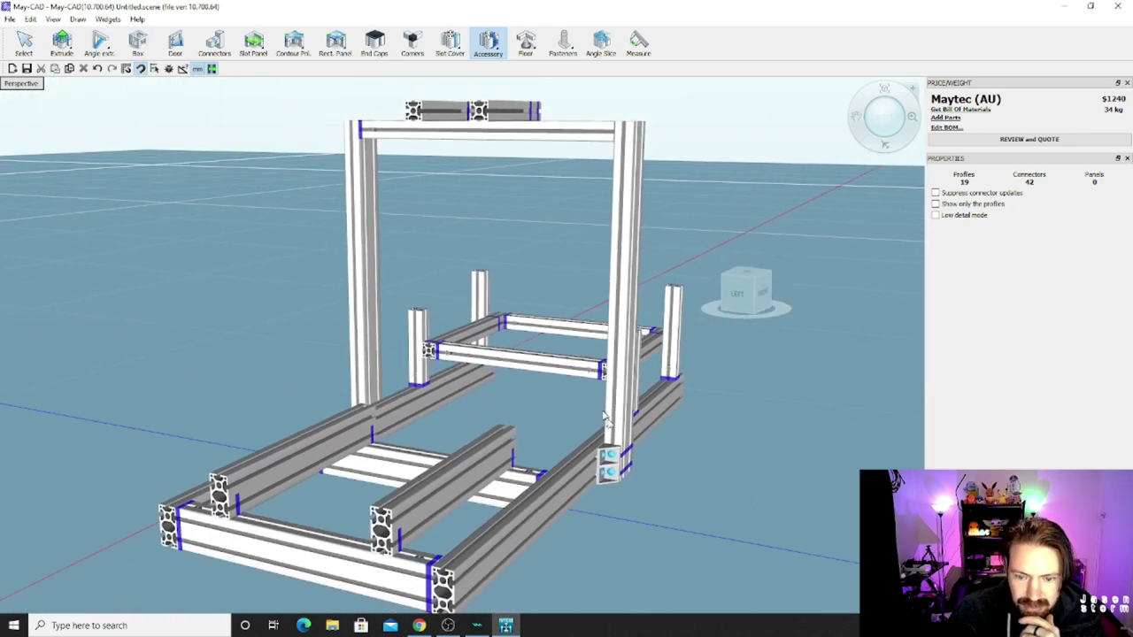
pyautogui.scroll(5, 611, 461)
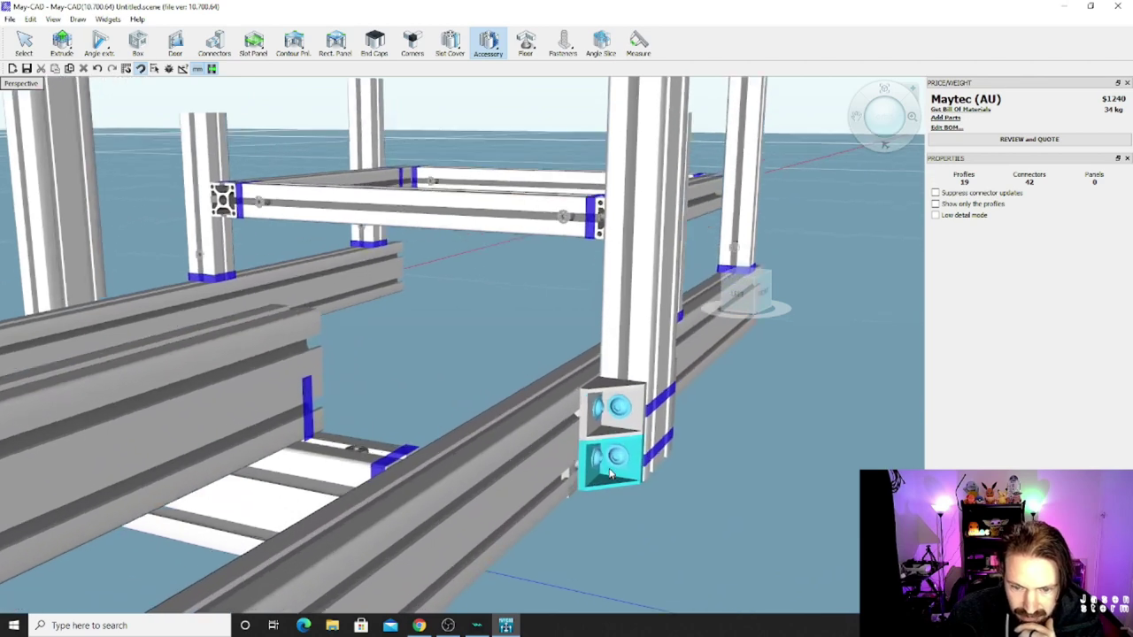
pyautogui.scroll(5, 611, 475)
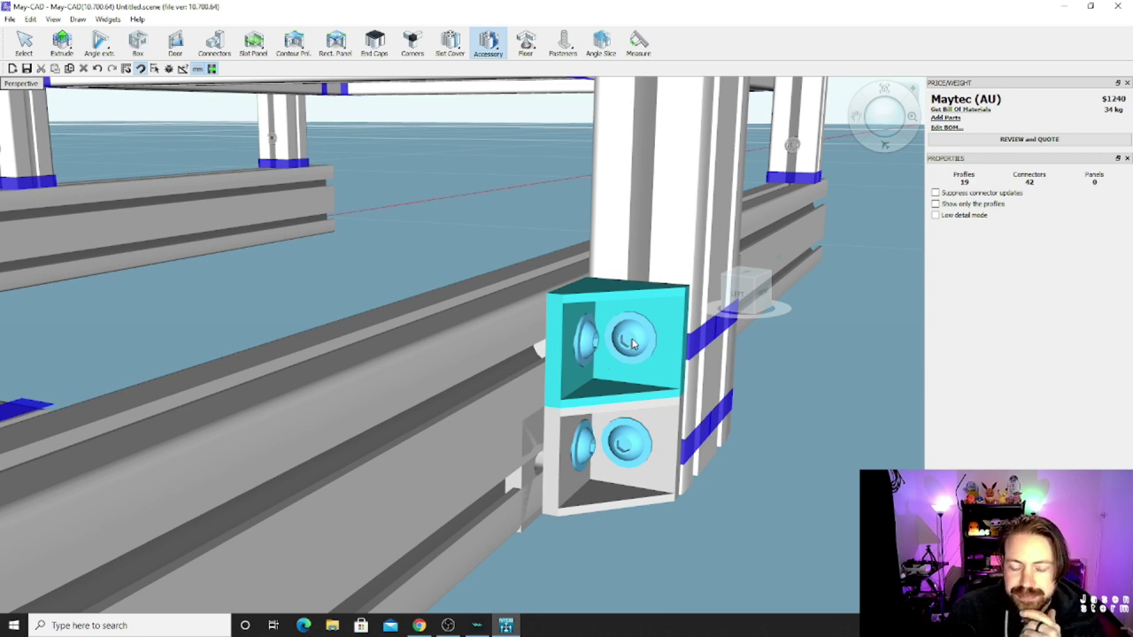
pyautogui.moveTo(612, 352)
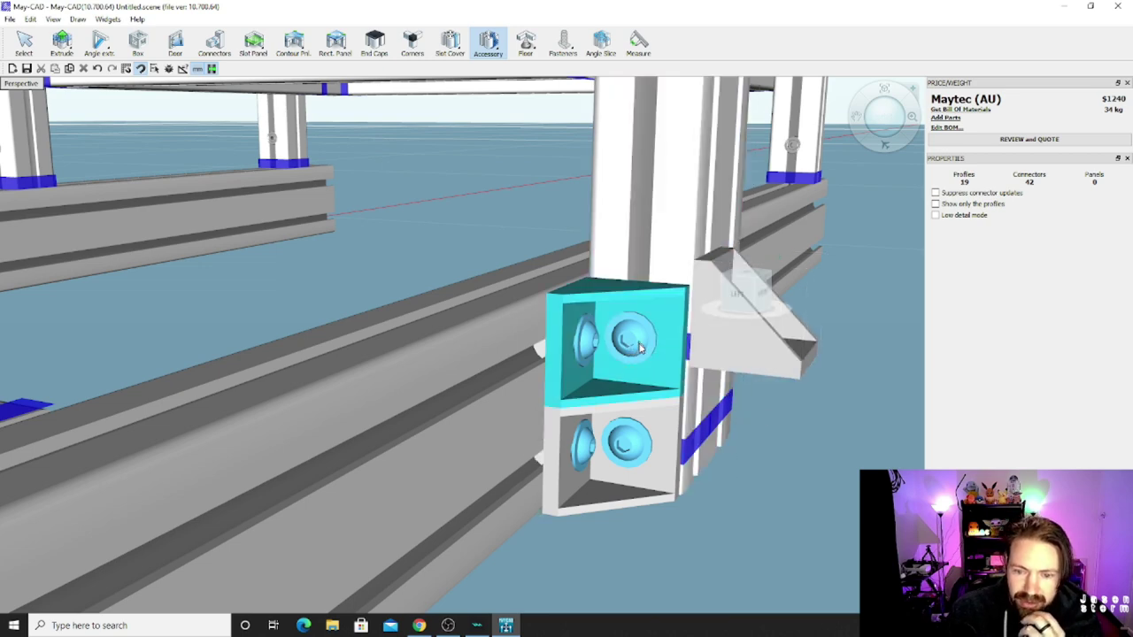
pyautogui.moveTo(629, 332); pyautogui.dragTo(341, 4, button='middle')
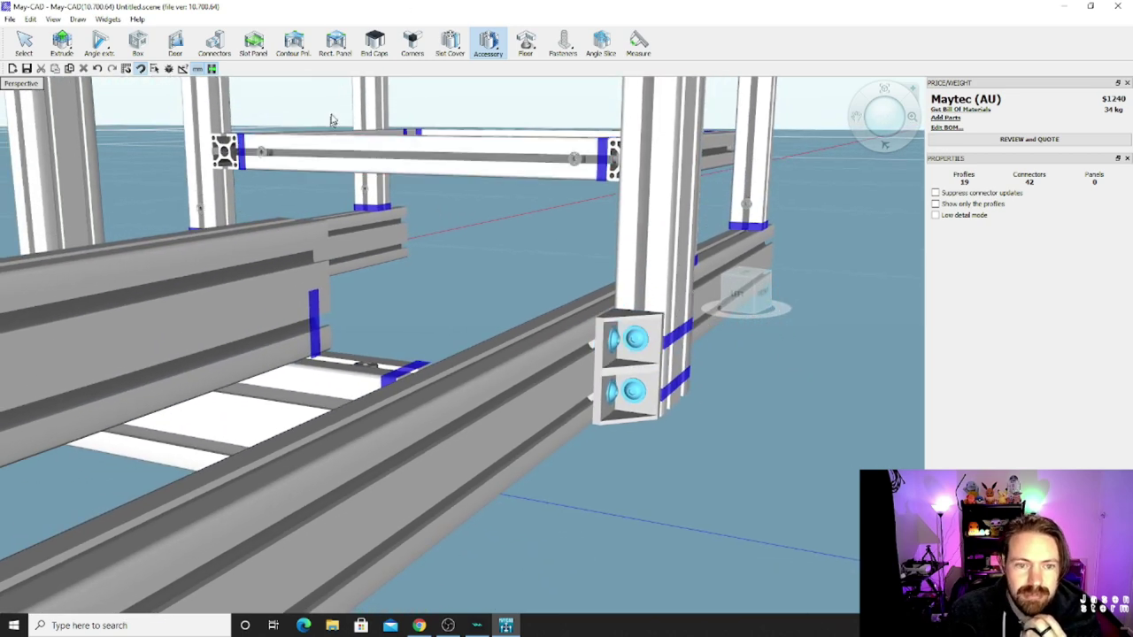
pyautogui.scroll(-5, 329, 114)
pyautogui.scroll(-6, 372, 522)
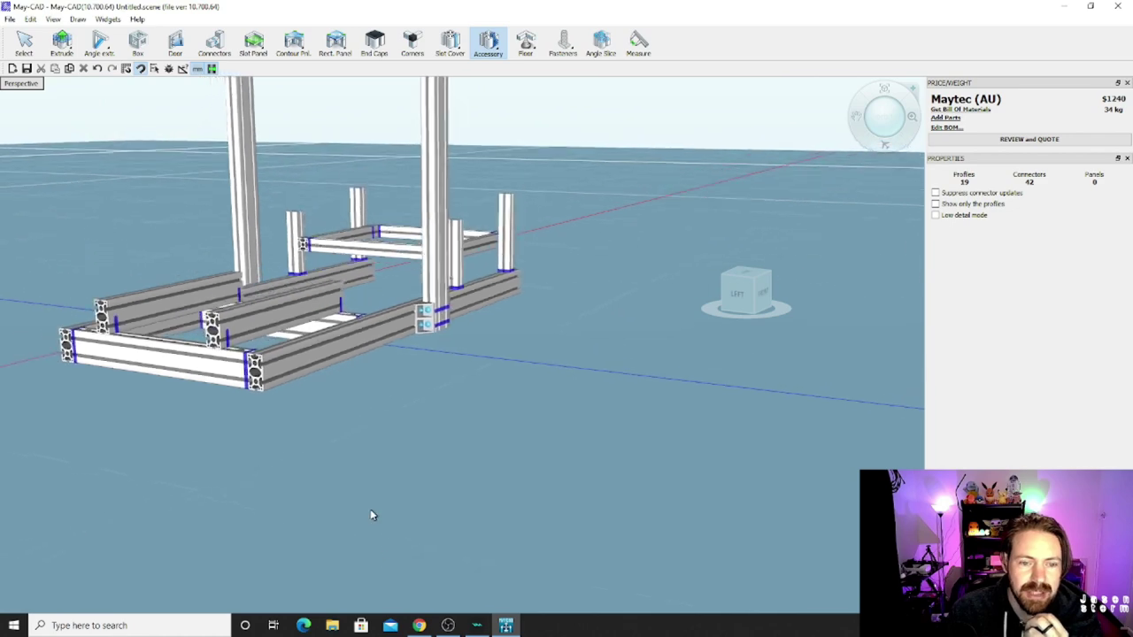
pyautogui.moveTo(369, 506); pyautogui.dragTo(506, 577, button='middle')
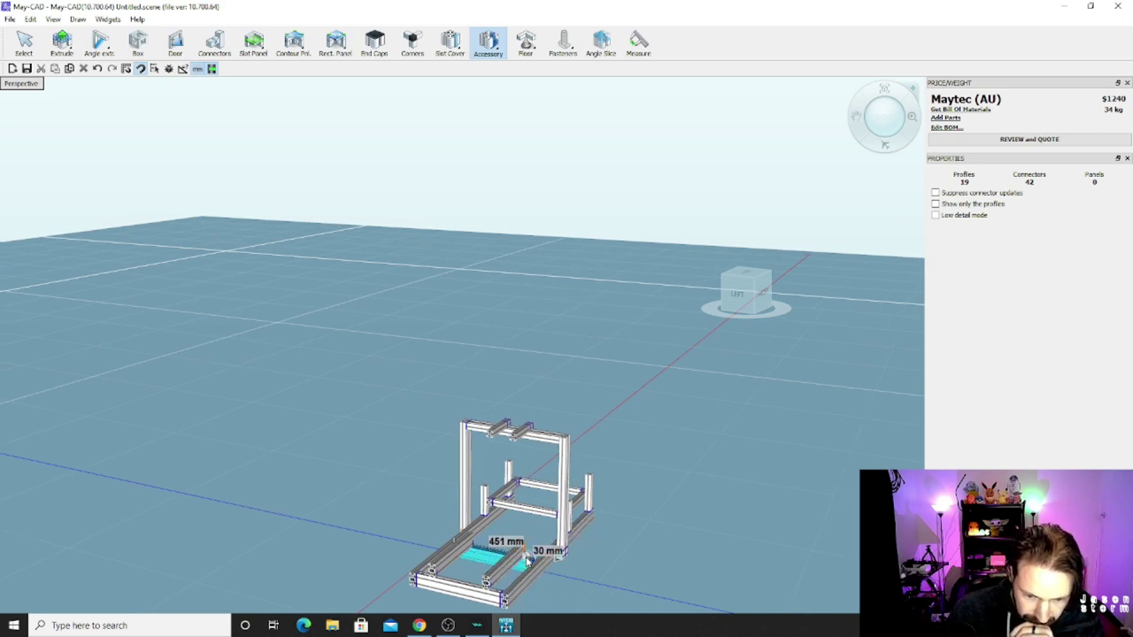
pyautogui.click(528, 560)
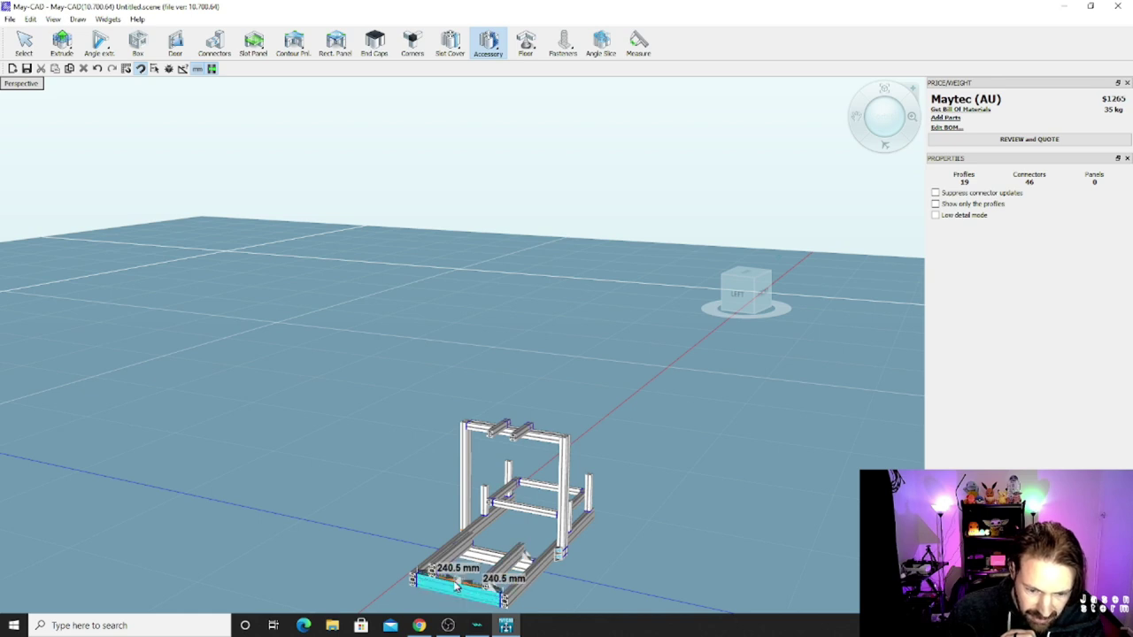
# Step: Place the 437 mm profile across the front of the base frame
pyautogui.moveTo(496, 594); pyautogui.dragTo(575, 598, button='middle')
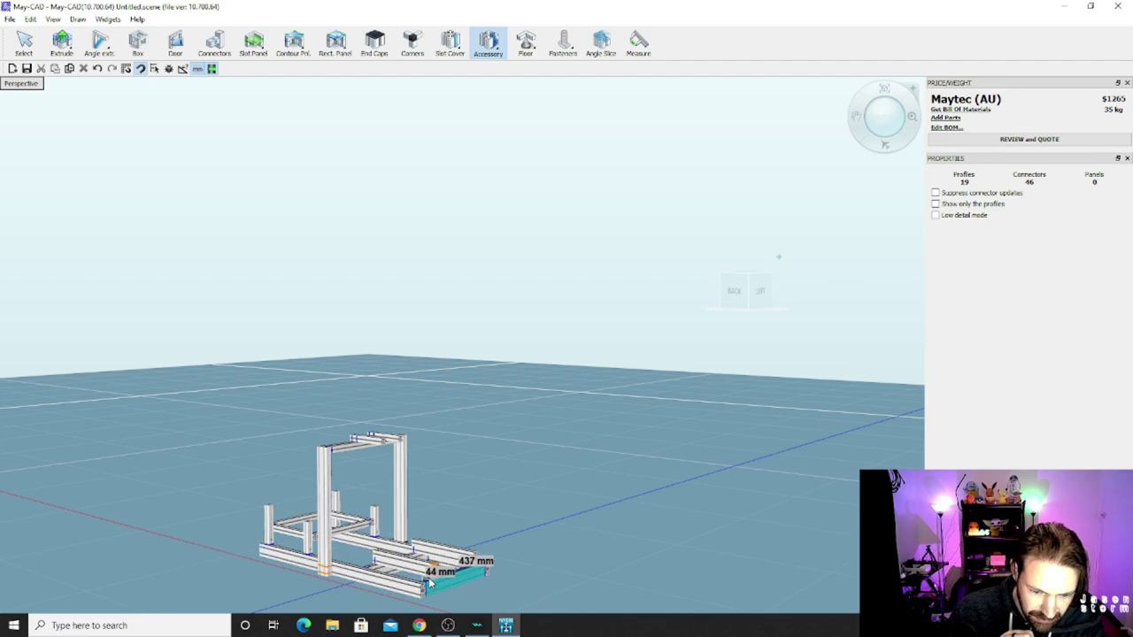
pyautogui.scroll(2, 428, 586)
pyautogui.scroll(5, 428, 384)
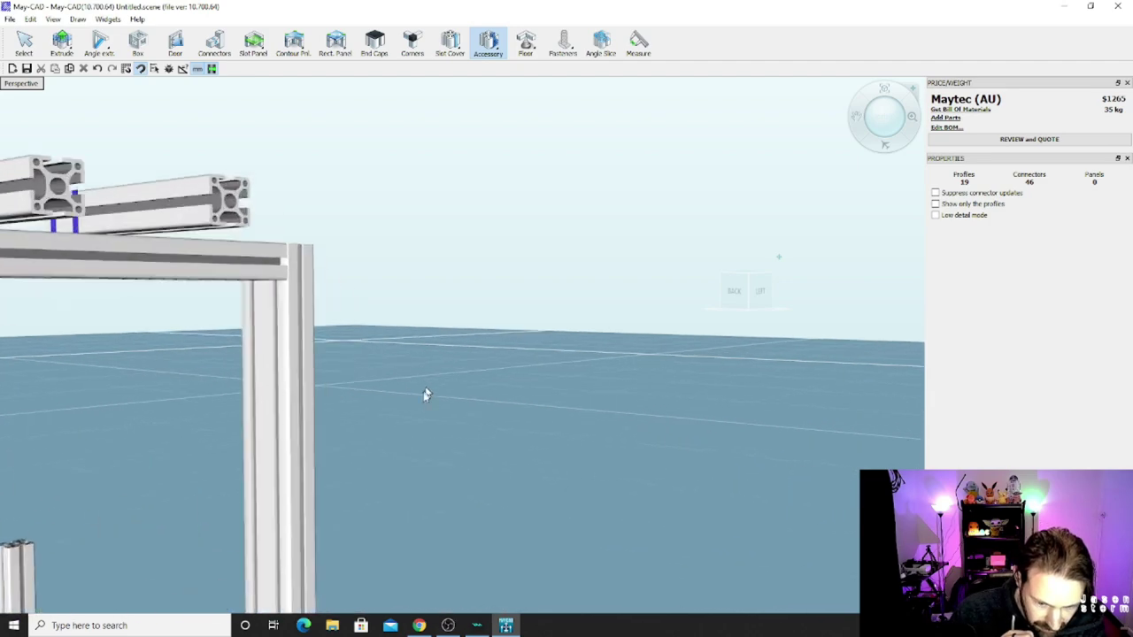
pyautogui.scroll(-6, 412, 444)
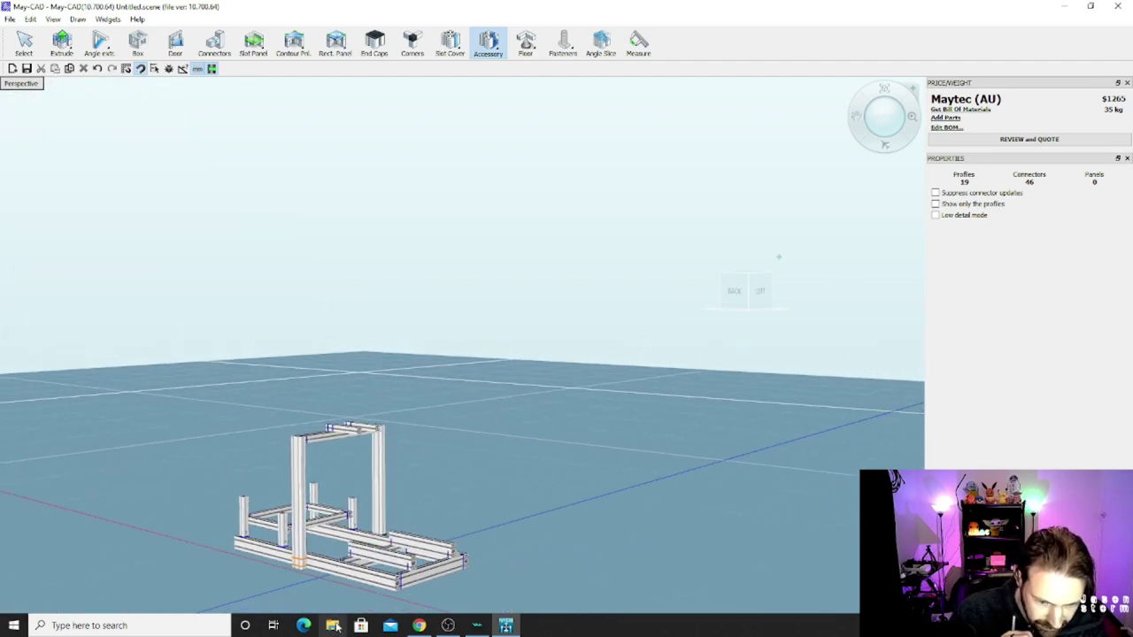
pyautogui.scroll(5, 343, 605)
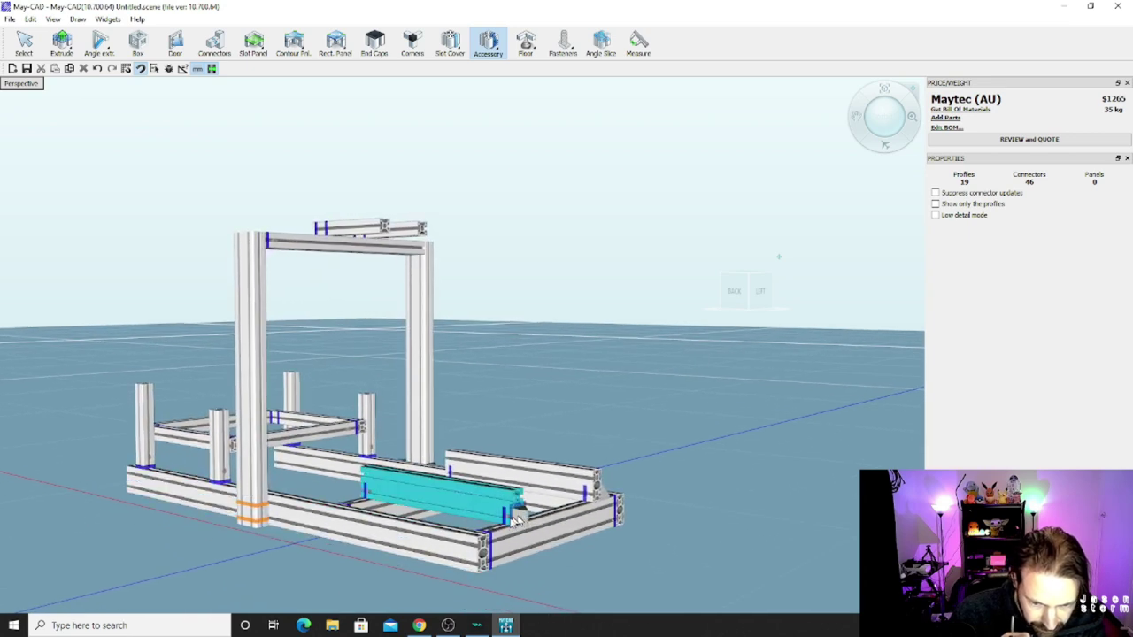
pyautogui.click(501, 528)
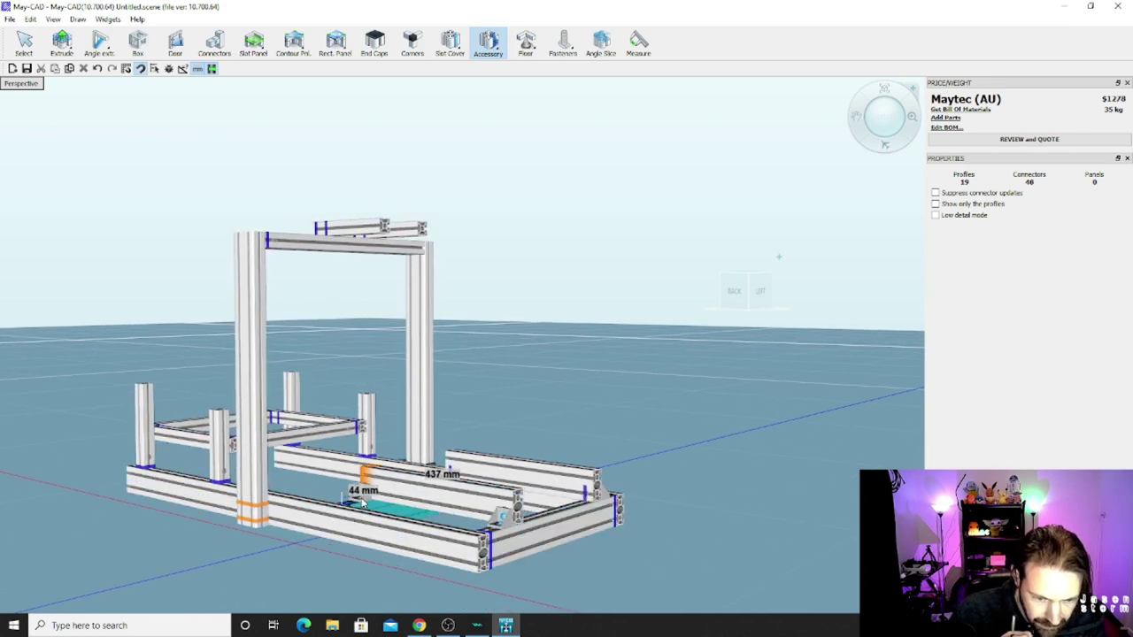
# Step: Bracket the new front profile to the frame, including one at the 91 mm spot on the bottom profile
pyautogui.click(360, 501)
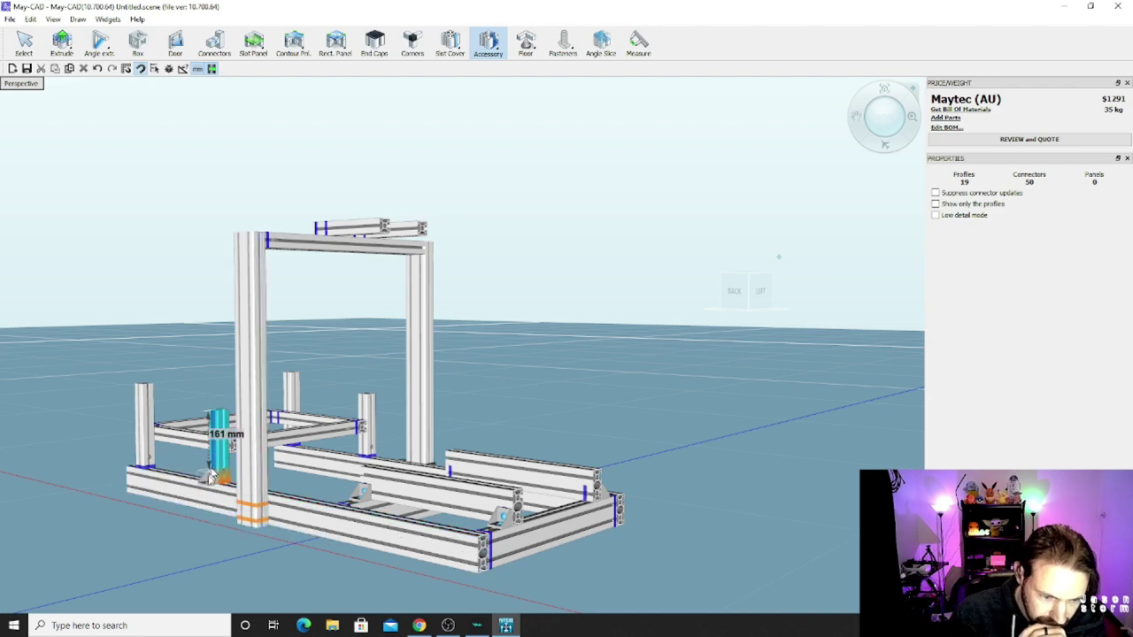
pyautogui.moveTo(213, 479); pyautogui.dragTo(249, 479, button='middle')
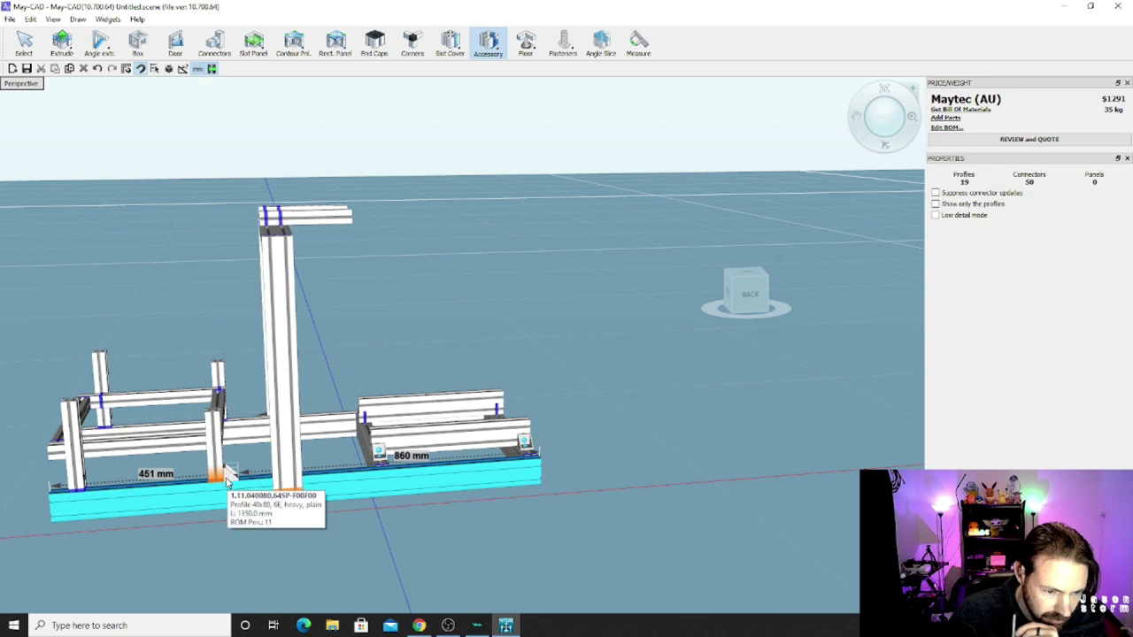
pyautogui.click(227, 479)
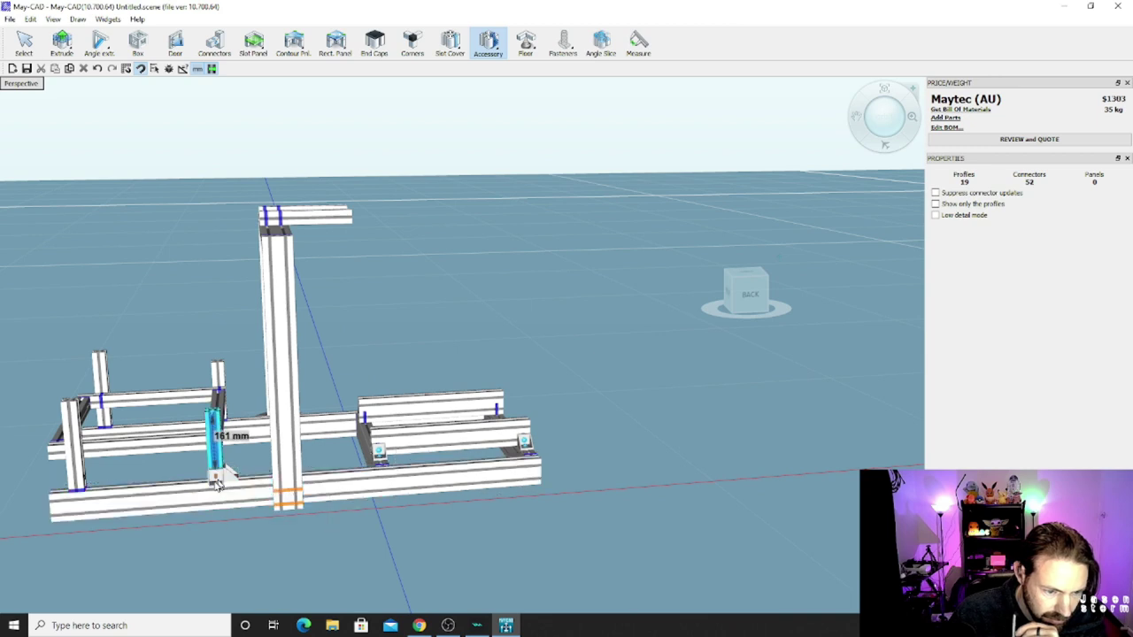
pyautogui.click(91, 492)
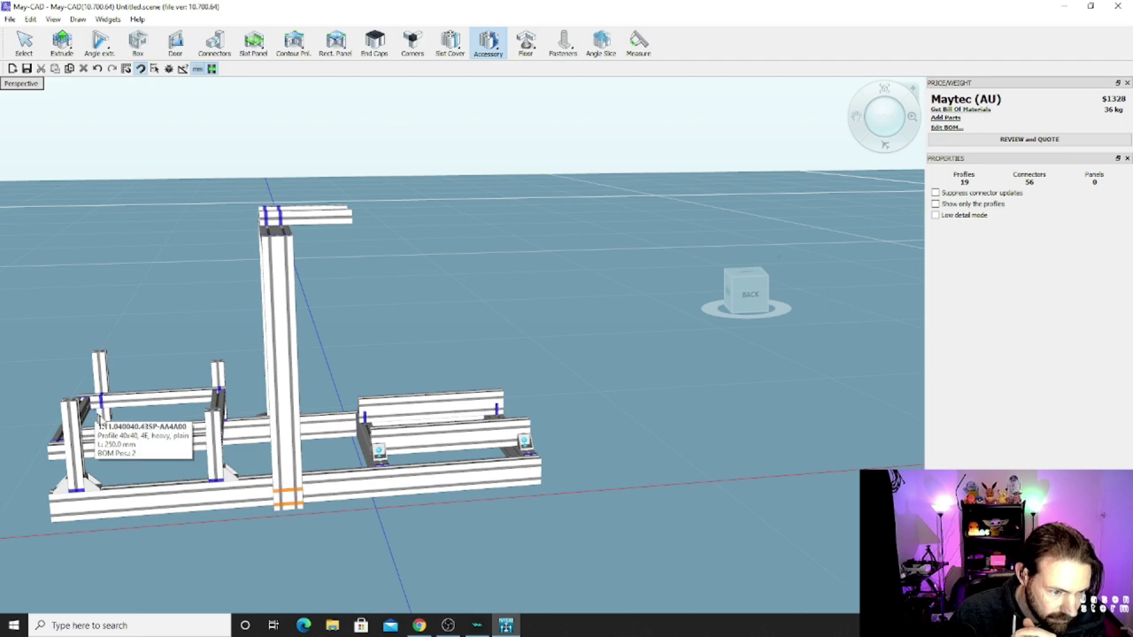
# Step: Bracket the short vertical profile to the base frame, raising connectors to 62 at $1366
pyautogui.moveTo(101, 372); pyautogui.dragTo(114, 430, button='middle')
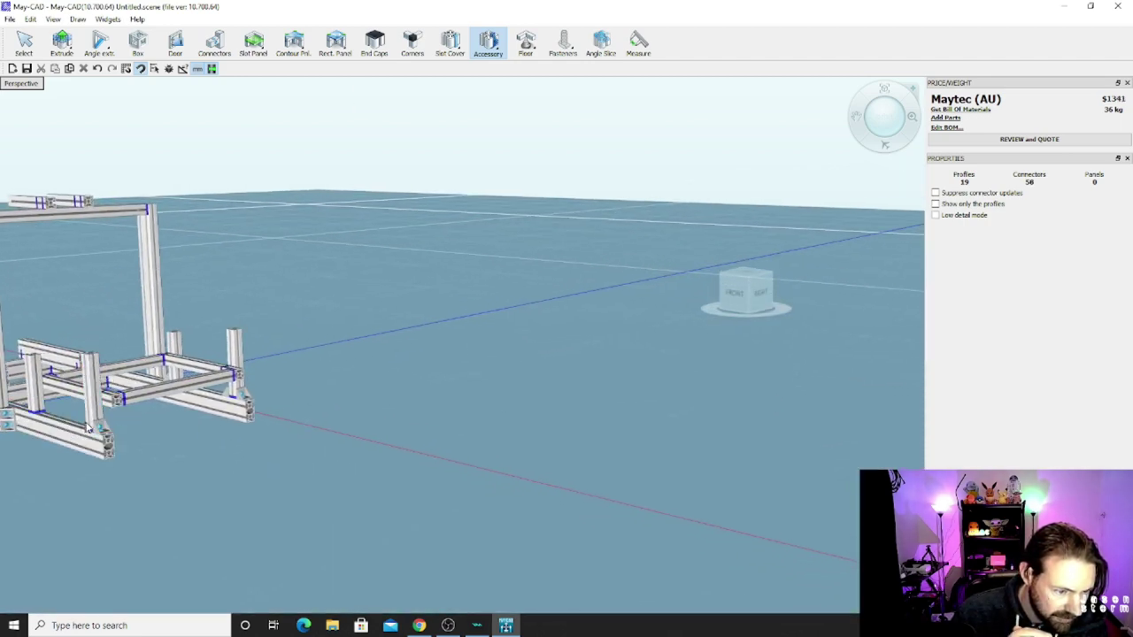
pyautogui.moveTo(102, 430); pyautogui.dragTo(108, 407, button='middle')
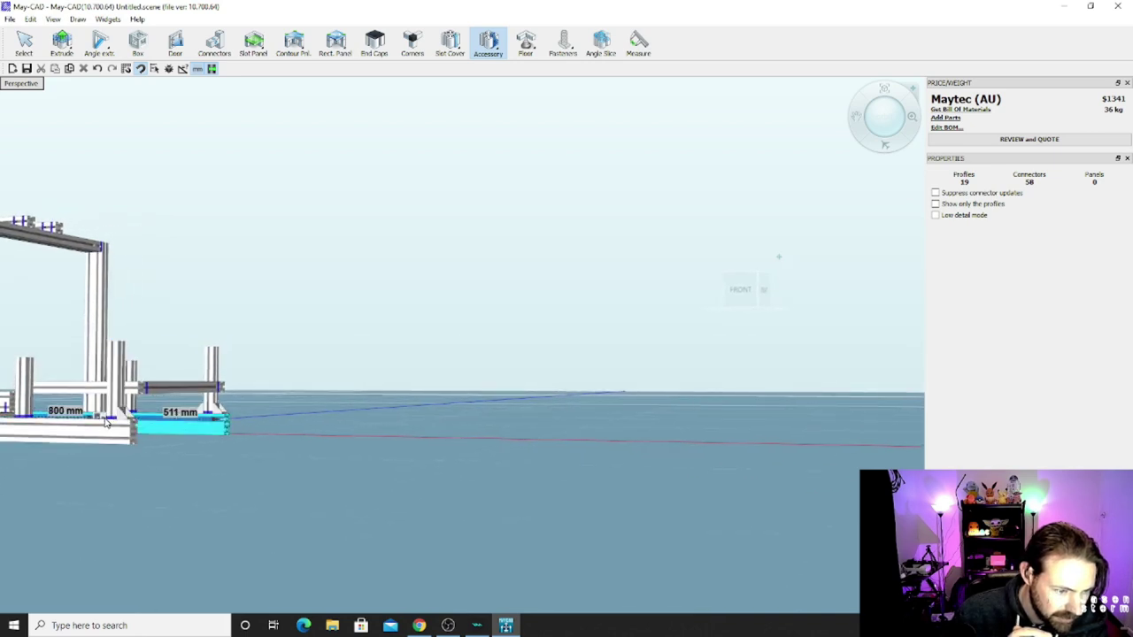
pyautogui.moveTo(106, 423); pyautogui.dragTo(281, 398, button='middle')
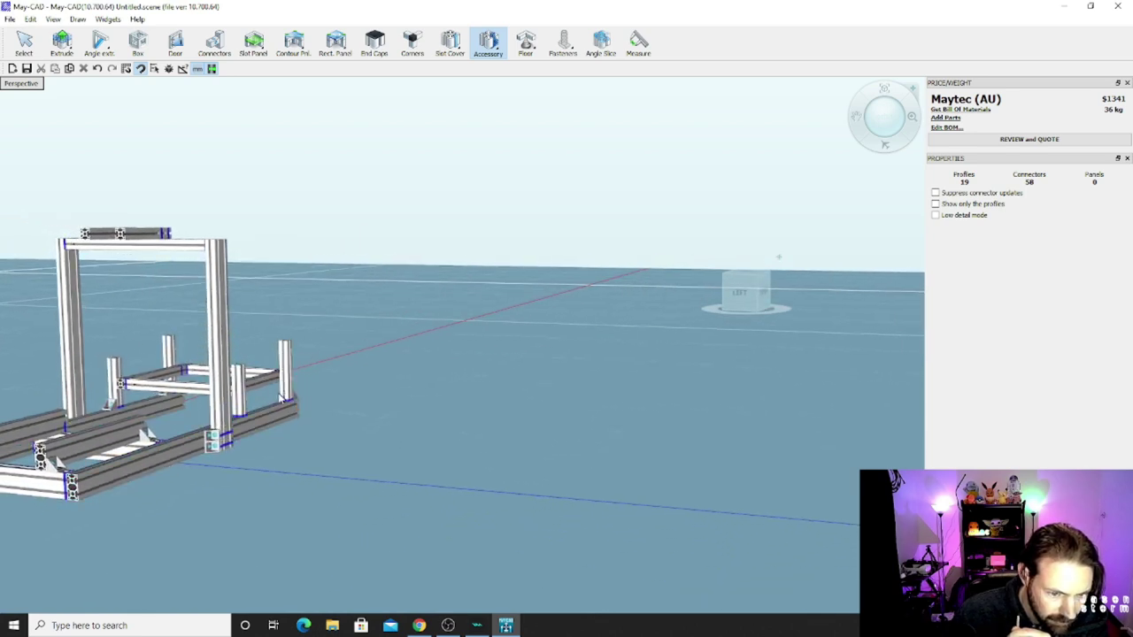
pyautogui.click(237, 416)
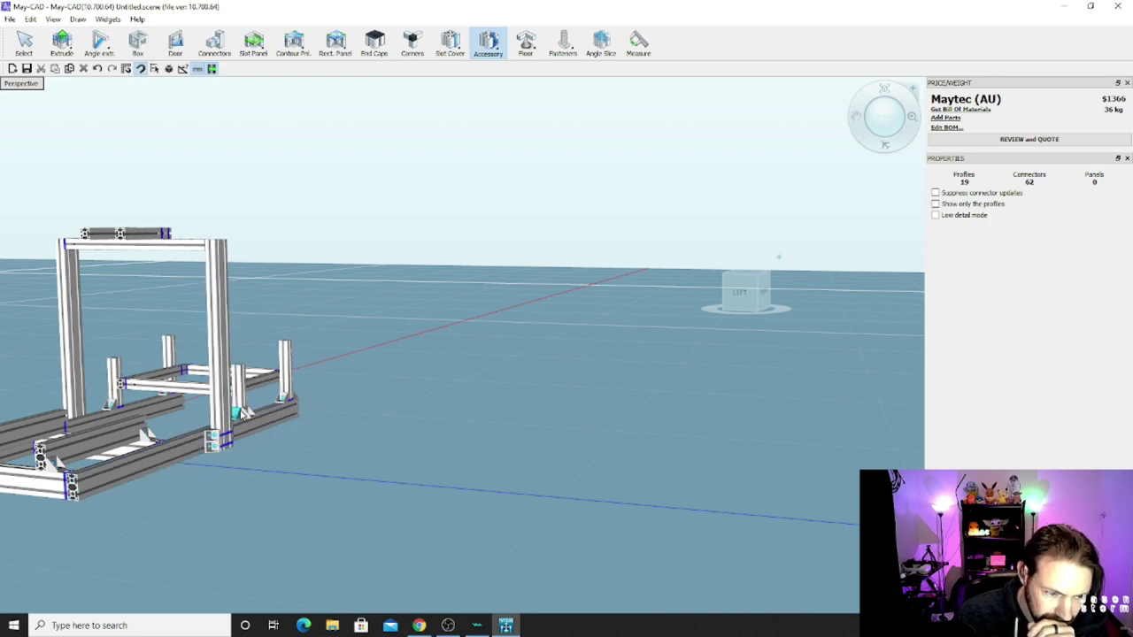
pyautogui.moveTo(234, 421); pyautogui.dragTo(309, 426, button='middle')
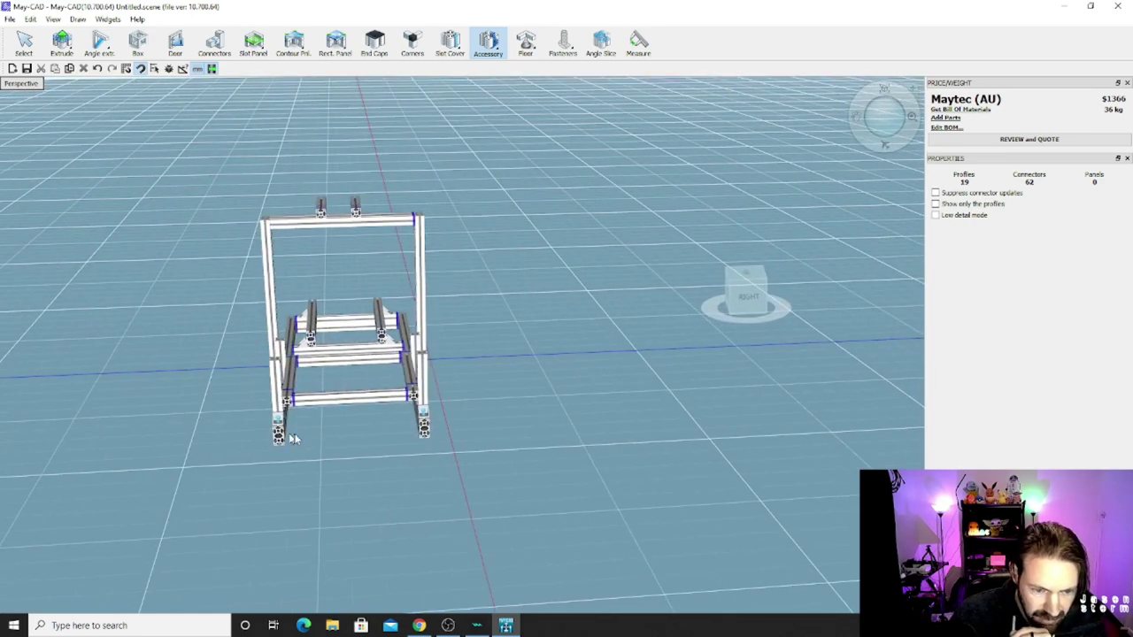
pyautogui.click(61, 44)
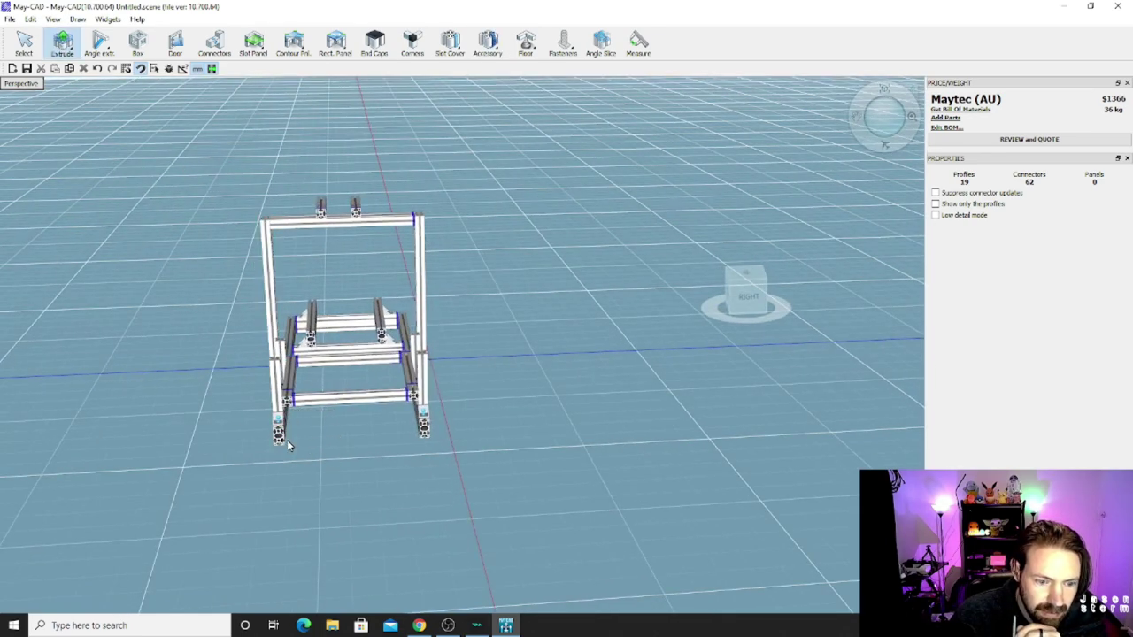
# Step: Extrude a 520 mm 40x80 crossbar from the bottom rail end across the front
pyautogui.click(282, 438)
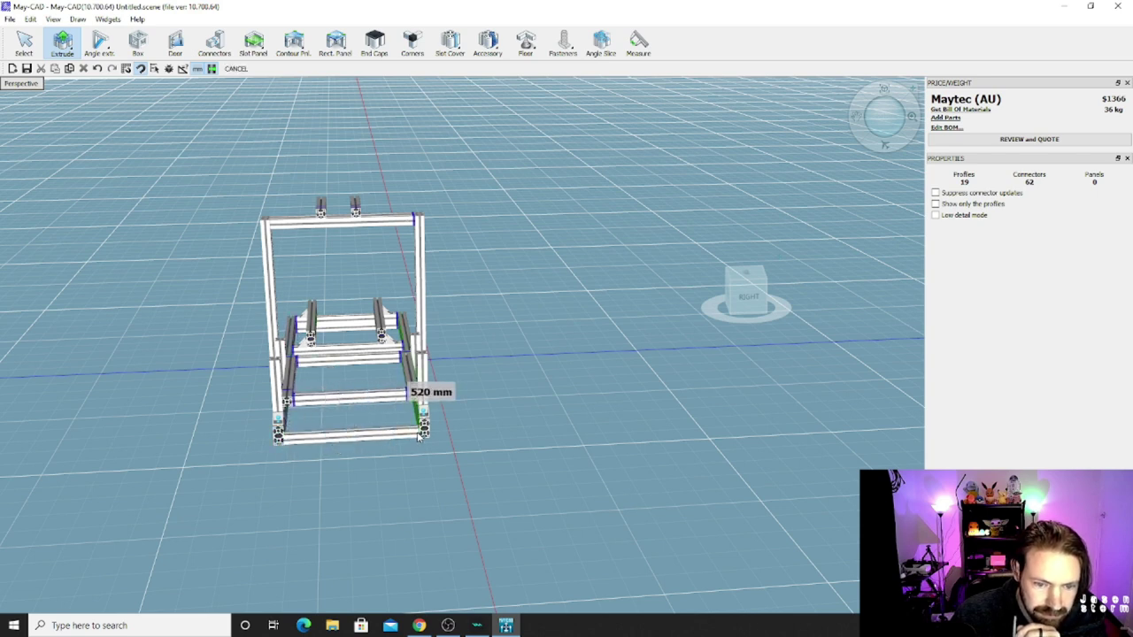
pyautogui.click(431, 377)
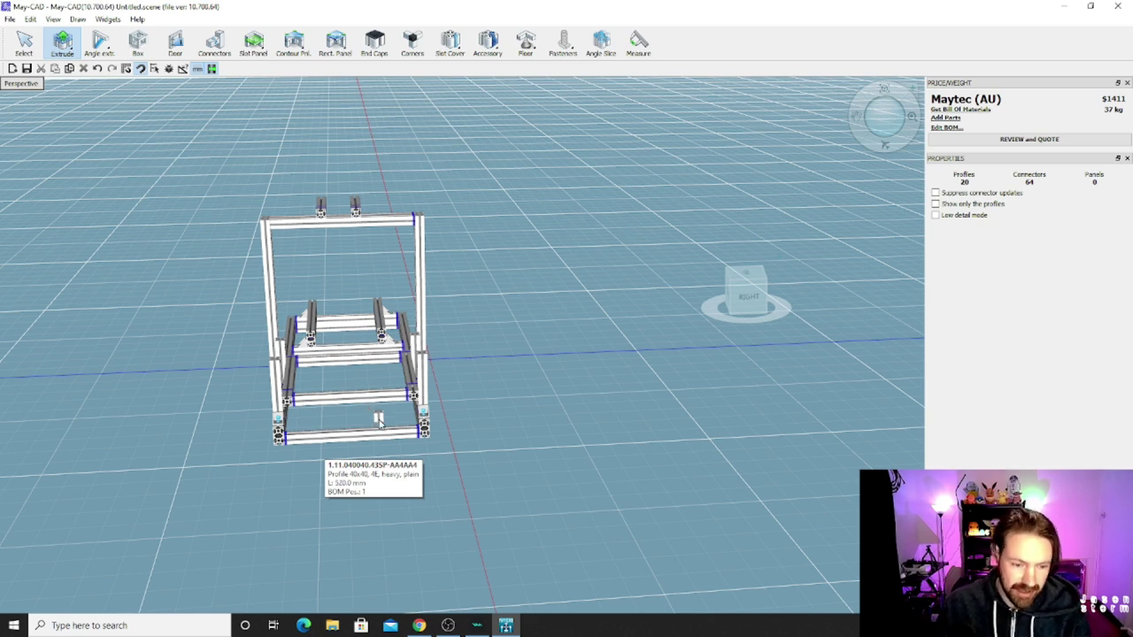
pyautogui.moveTo(379, 424); pyautogui.dragTo(96, 74, button='middle')
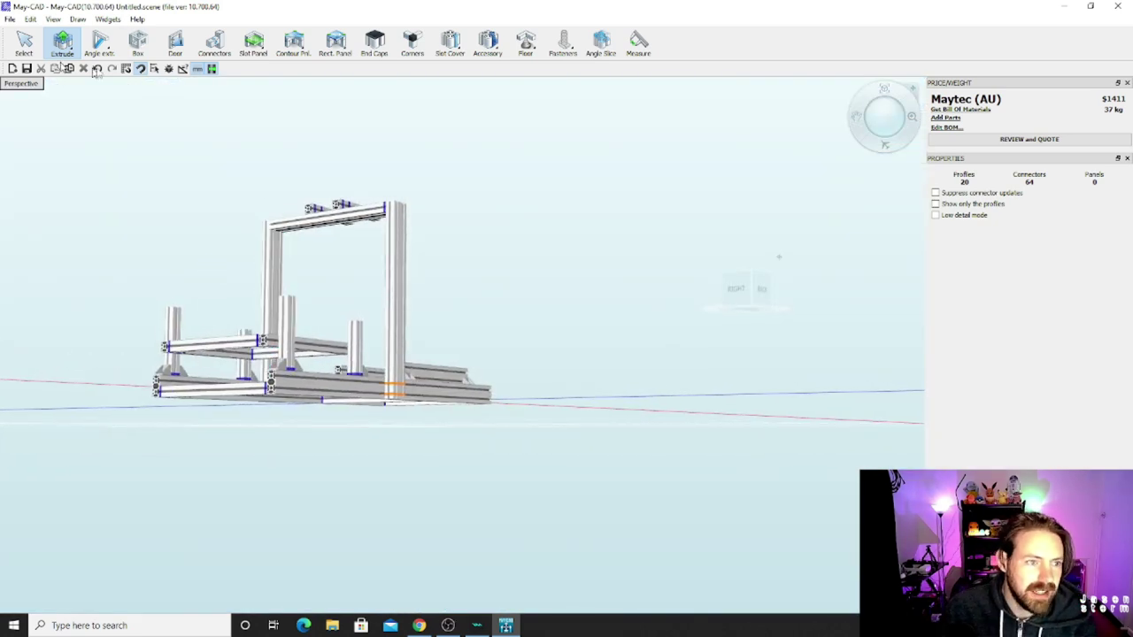
# Step: Place a bracket at the post-and-beam corner and delete the unwanted corner accessory
pyautogui.click(488, 42)
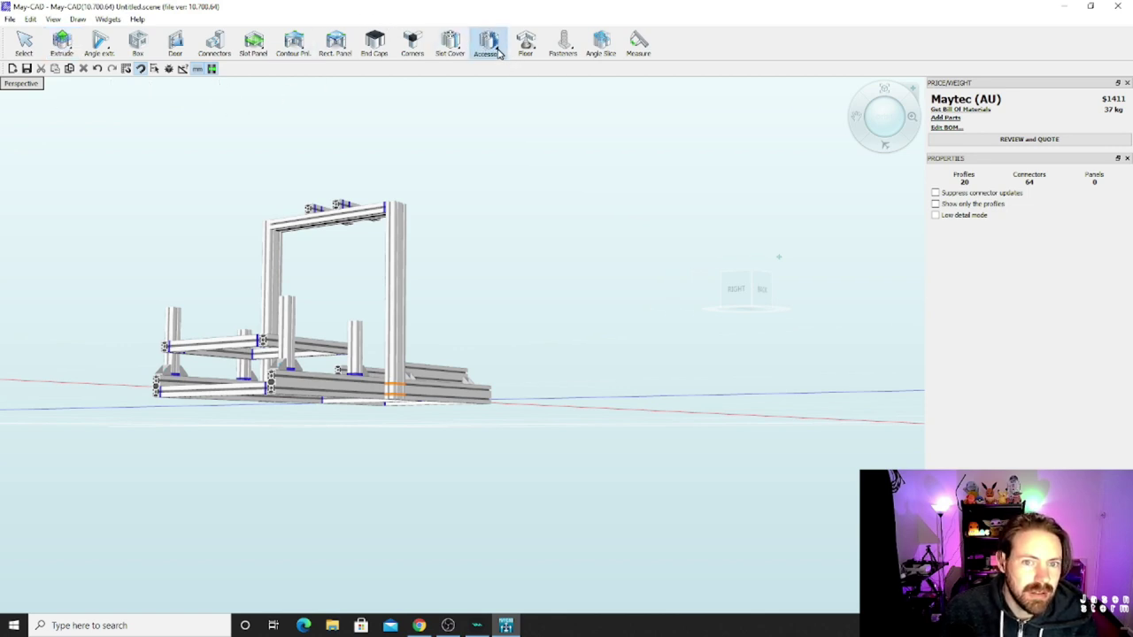
pyautogui.click(280, 238)
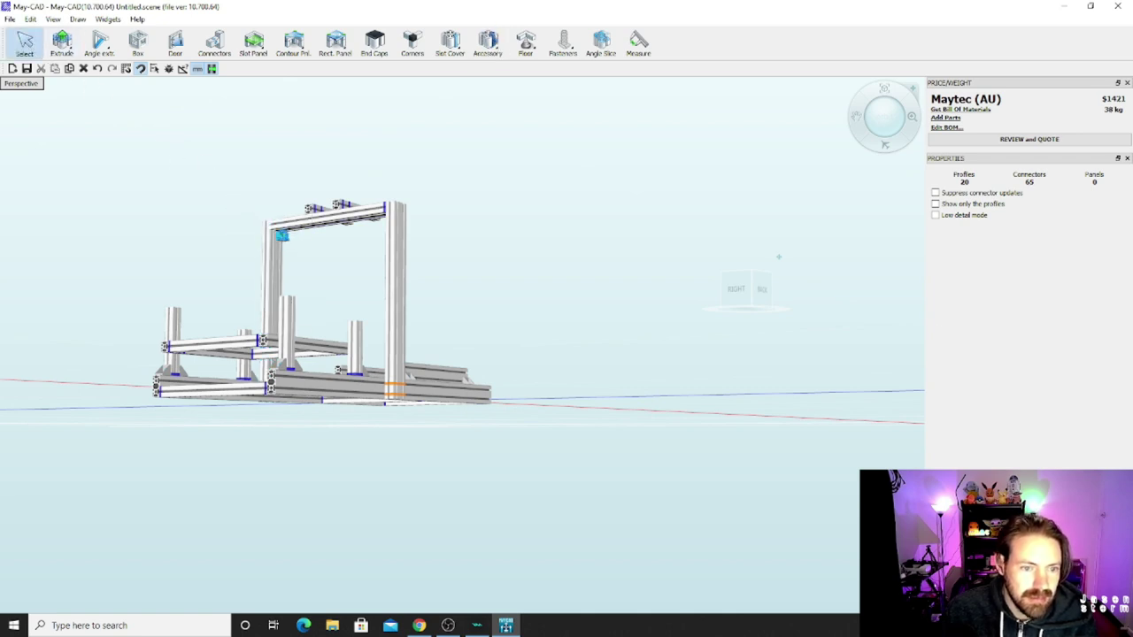
pyautogui.click(280, 234)
pyautogui.press('Delete')
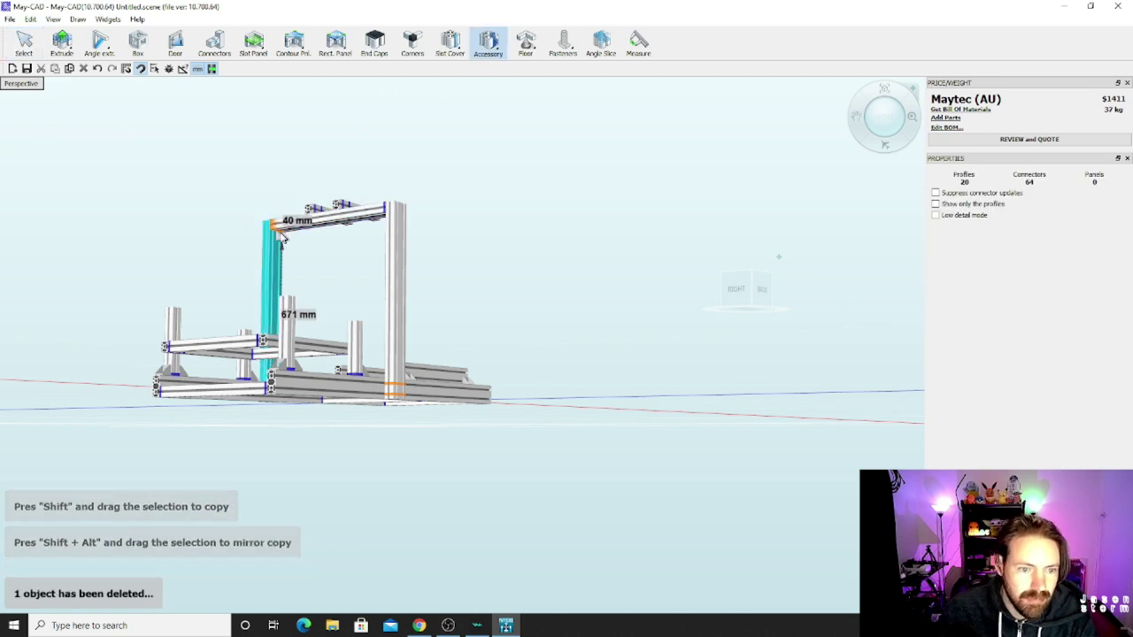
# Step: Add angle brackets at the tops of the right and left posts, reaching 70 connectors
pyautogui.scroll(6, 282, 230)
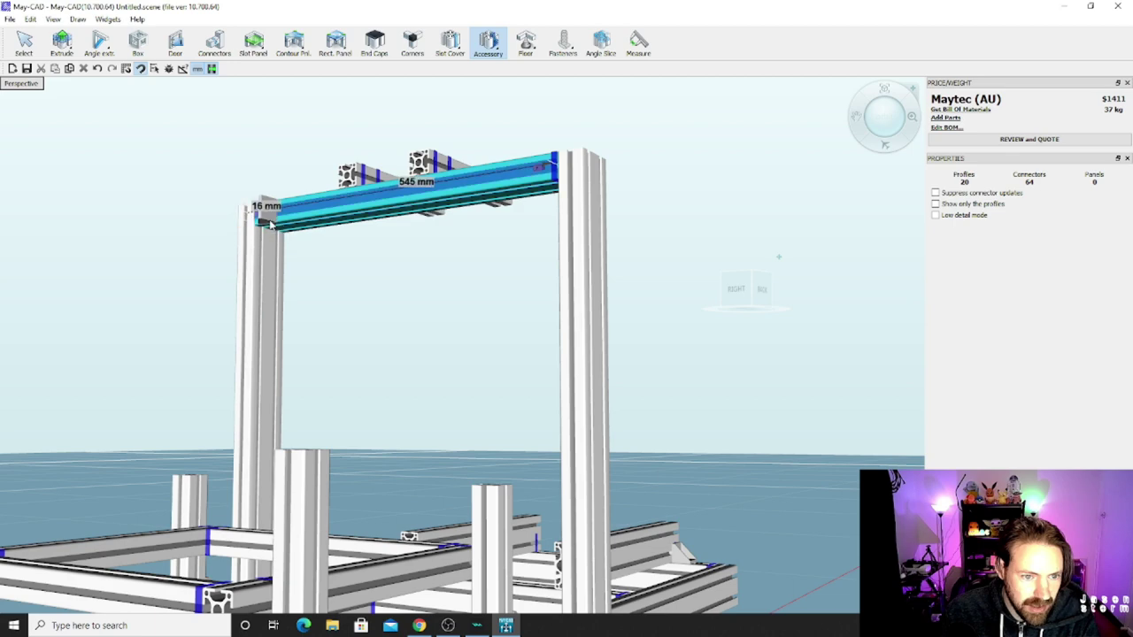
pyautogui.moveTo(269, 232)
pyautogui.mouseDown(button='middle')
pyautogui.moveTo(230, 242)
pyautogui.moveTo(263, 237)
pyautogui.mouseUp(button='middle')
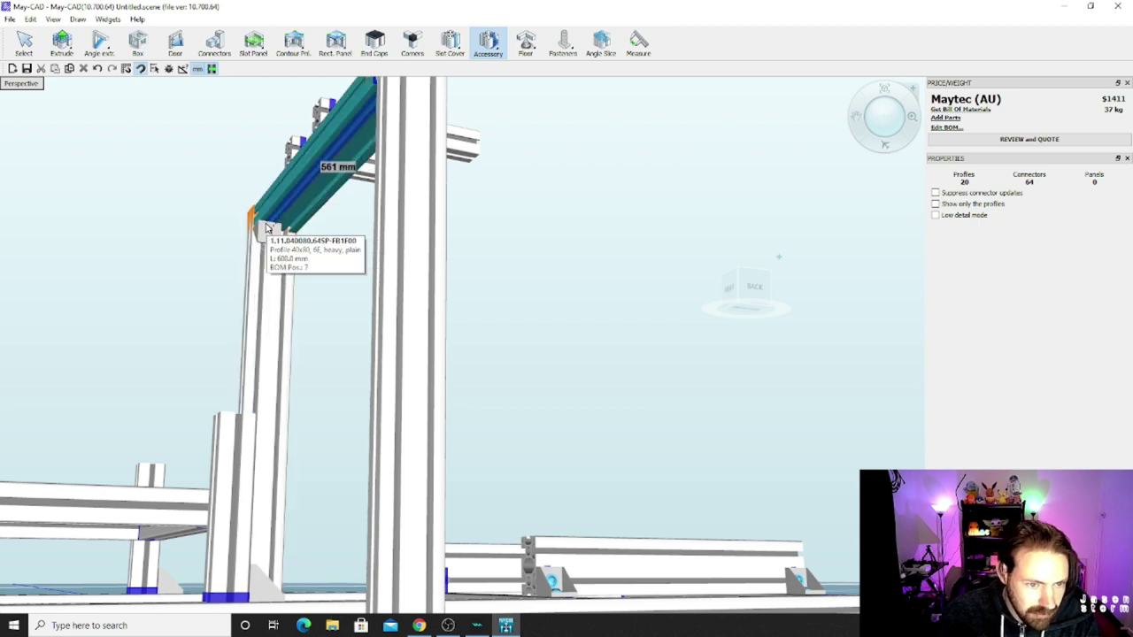
pyautogui.moveTo(375, 208); pyautogui.dragTo(509, 214, button='middle')
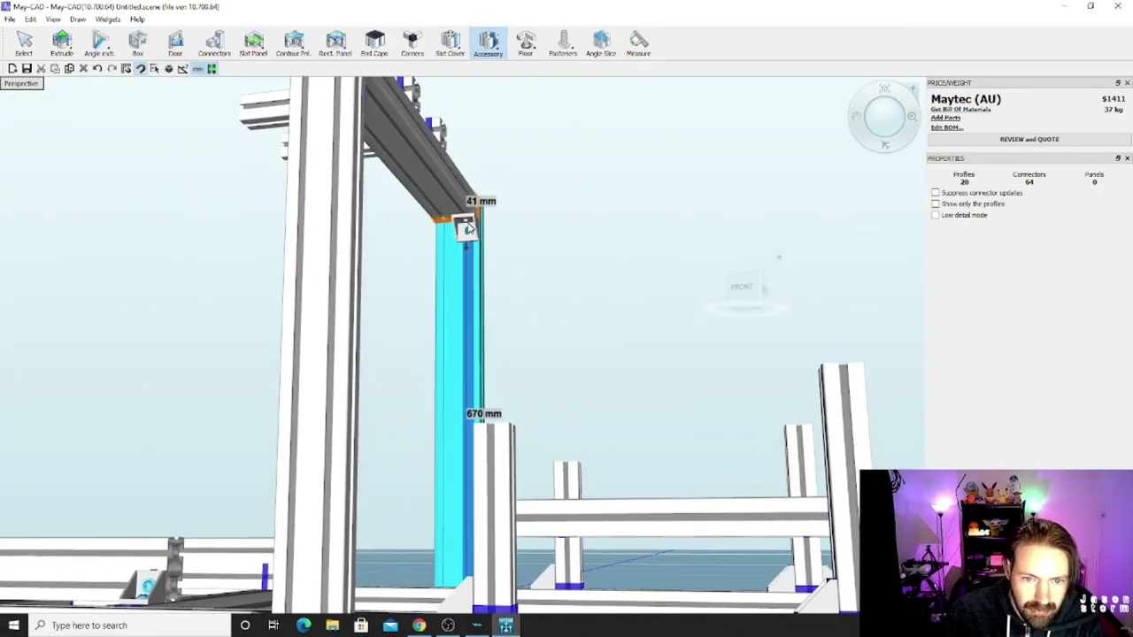
pyautogui.click(466, 228)
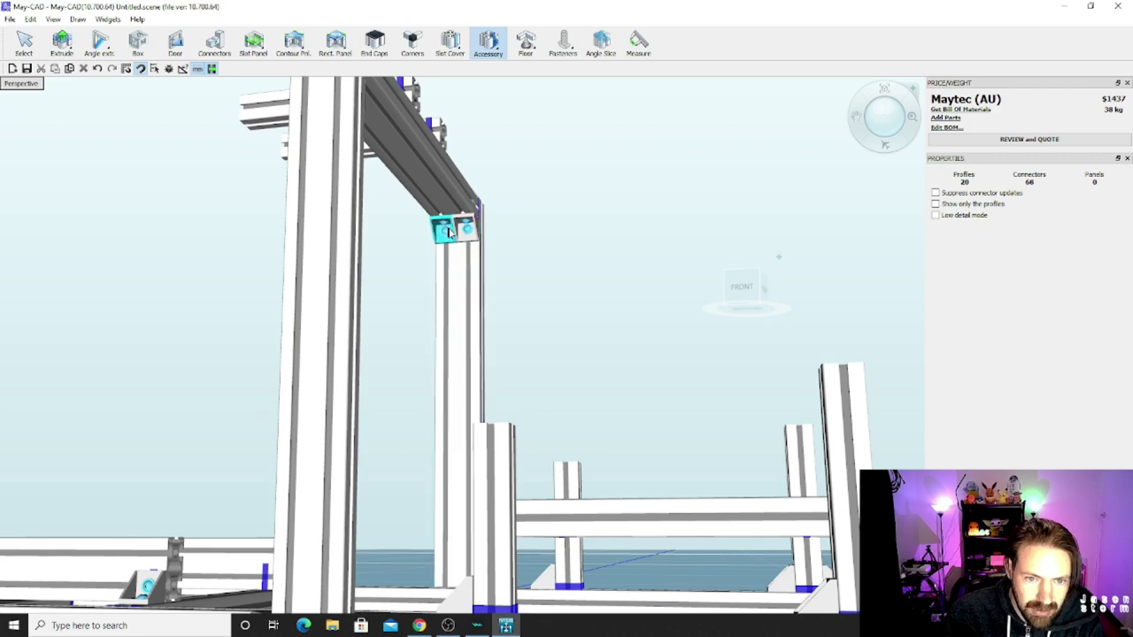
pyautogui.moveTo(450, 223); pyautogui.dragTo(301, 270, button='middle')
pyautogui.click(378, 285)
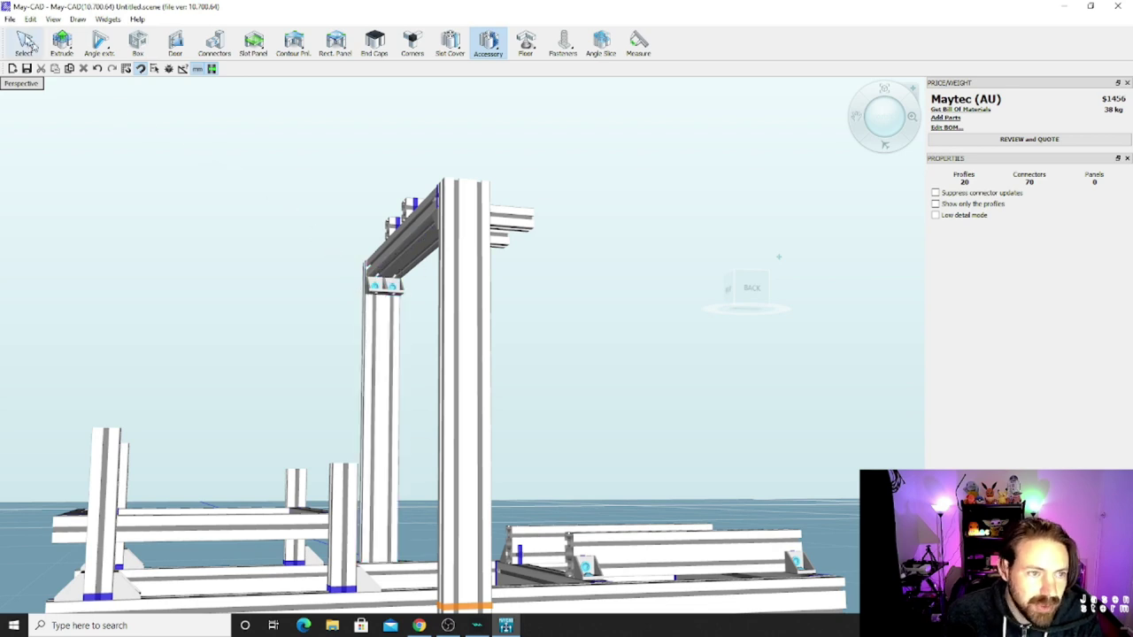
# Step: Rotate the bracket on the left post into its new orientation
pyautogui.click(374, 292)
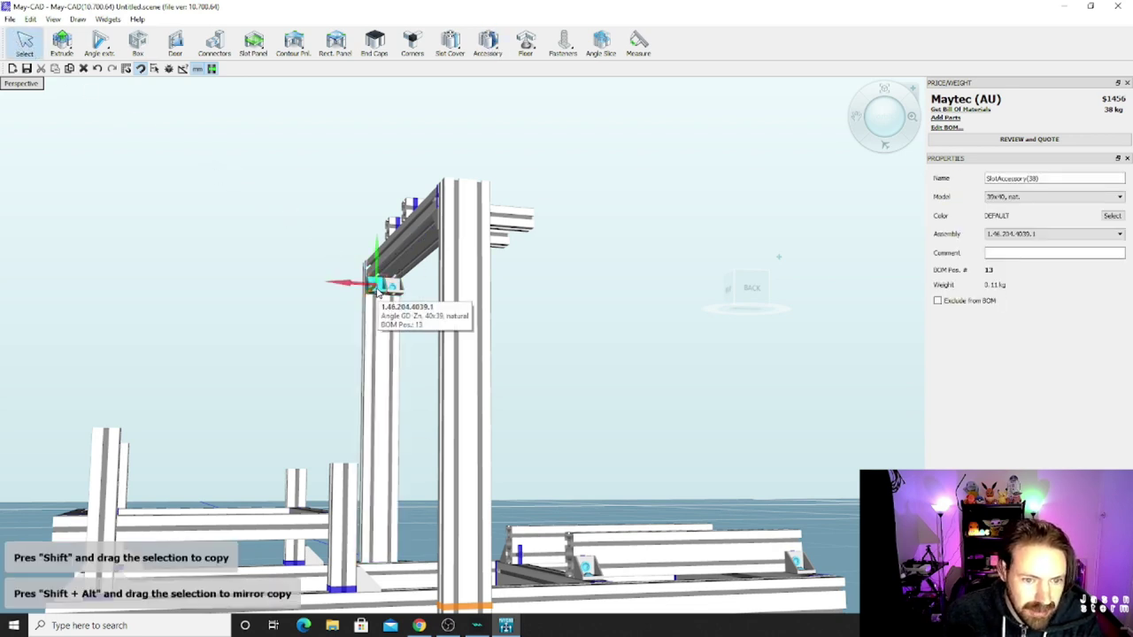
pyautogui.rightClick(383, 297)
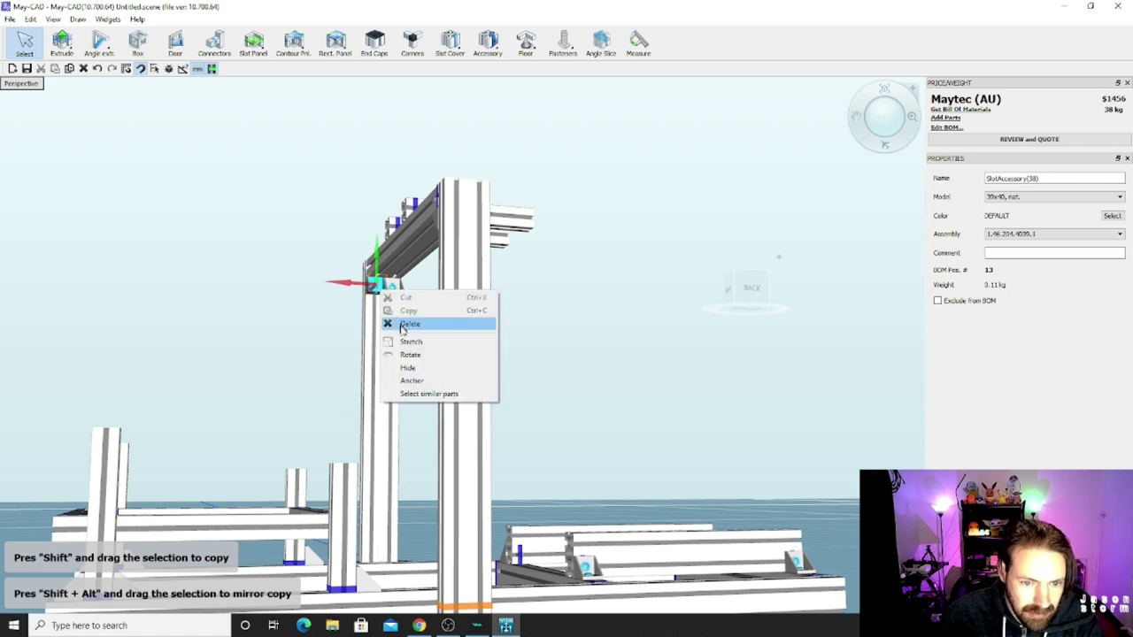
pyautogui.click(411, 355)
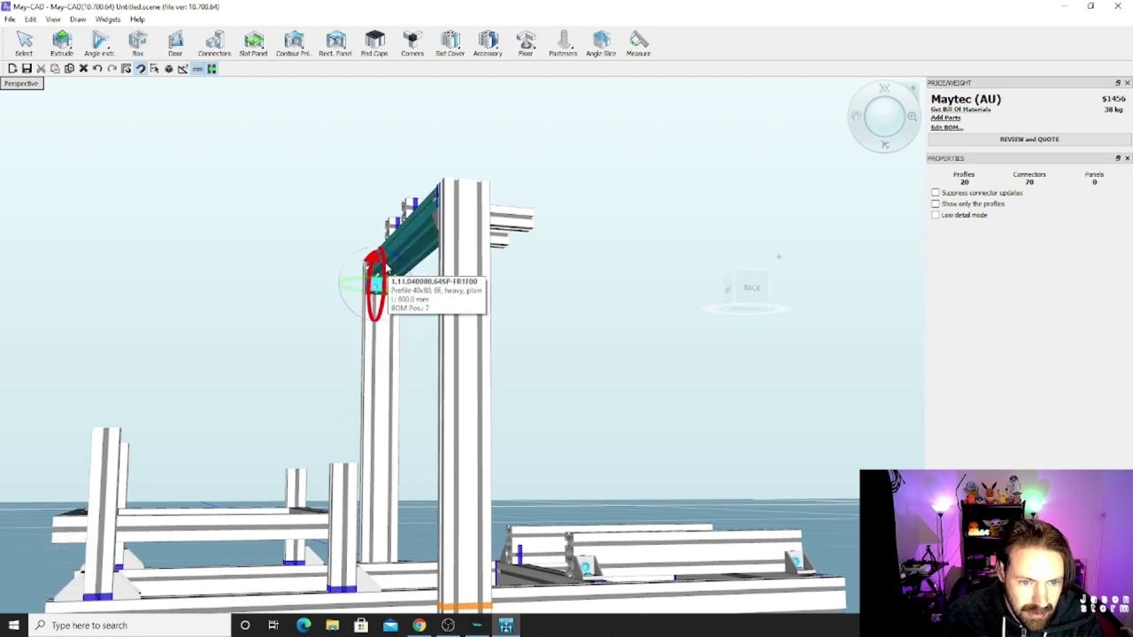
pyautogui.click(387, 270)
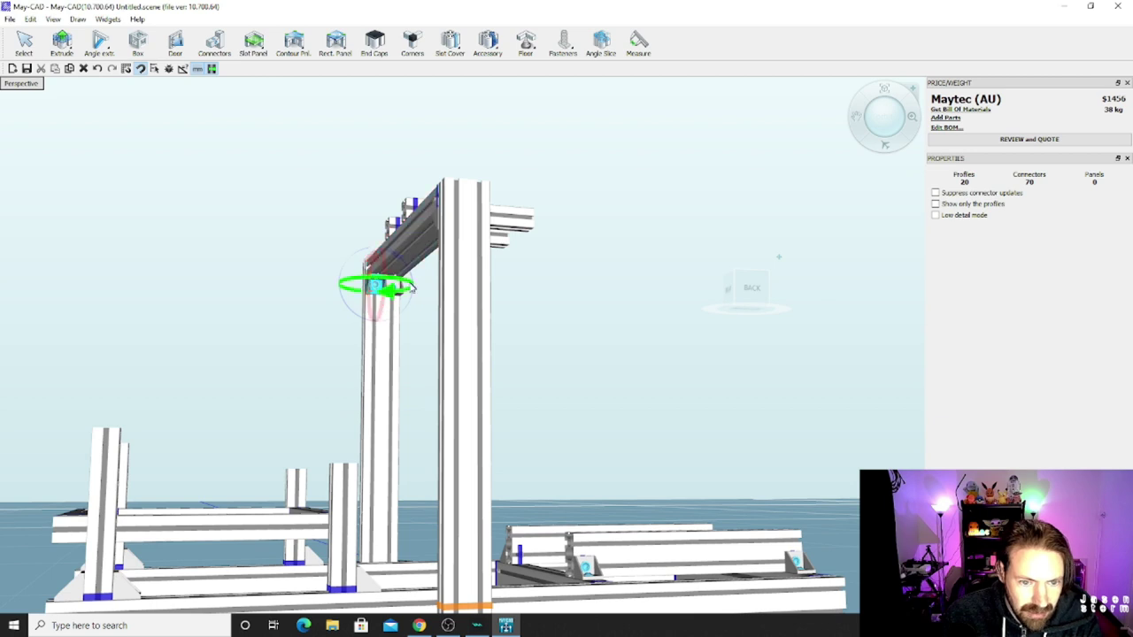
pyautogui.press('Escape')
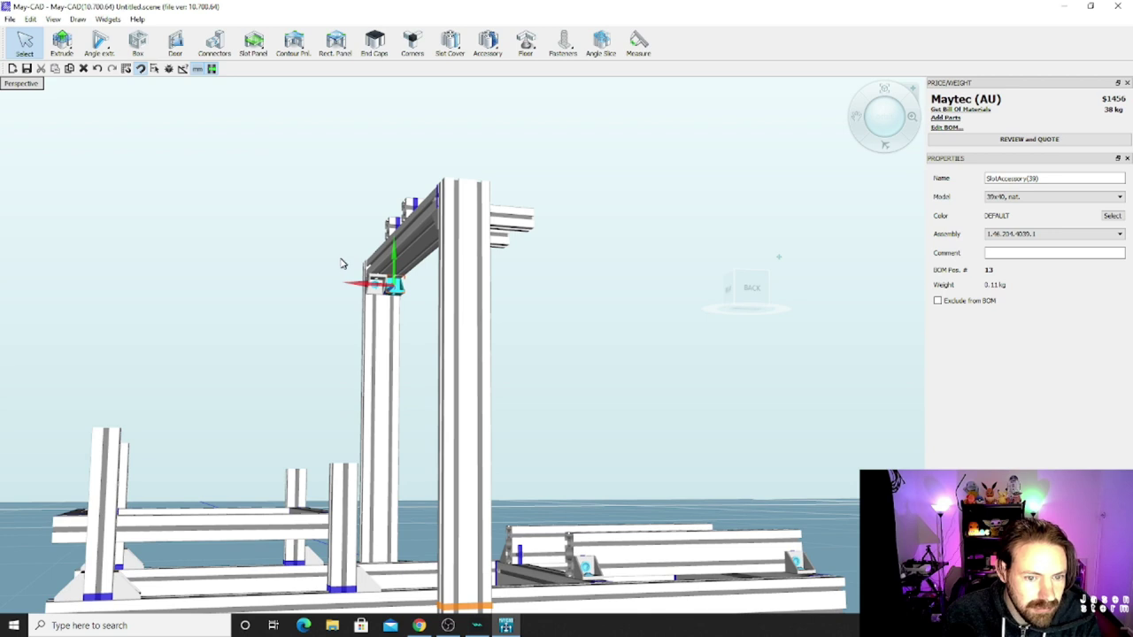
# Step: Start rotating the second bracket, then select the second slot accessory
pyautogui.rightClick(395, 285)
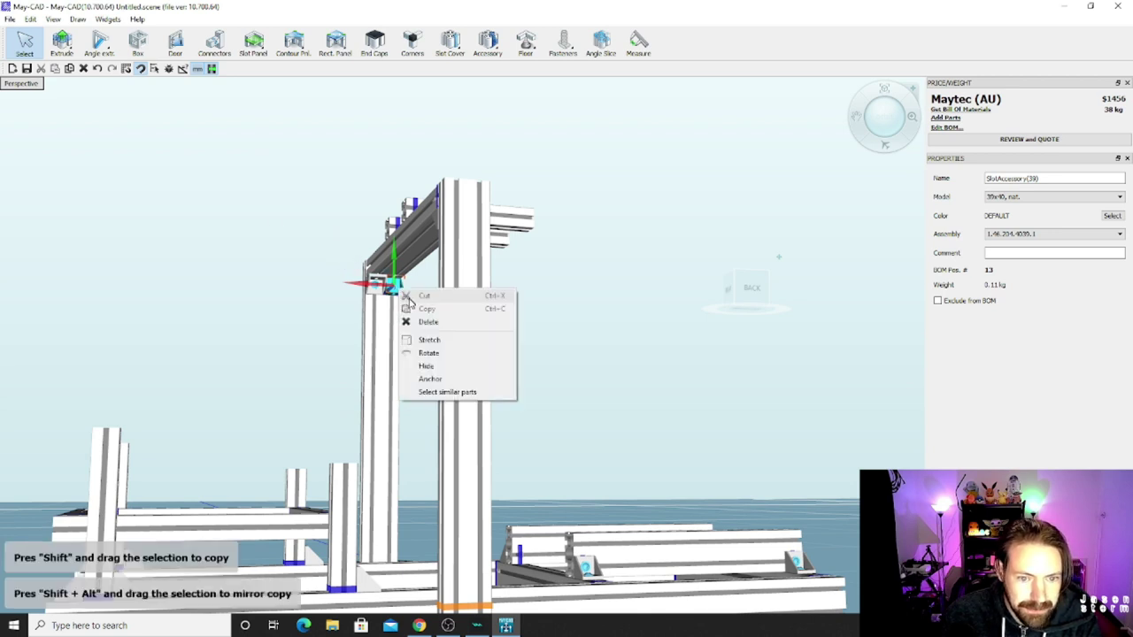
pyautogui.click(427, 352)
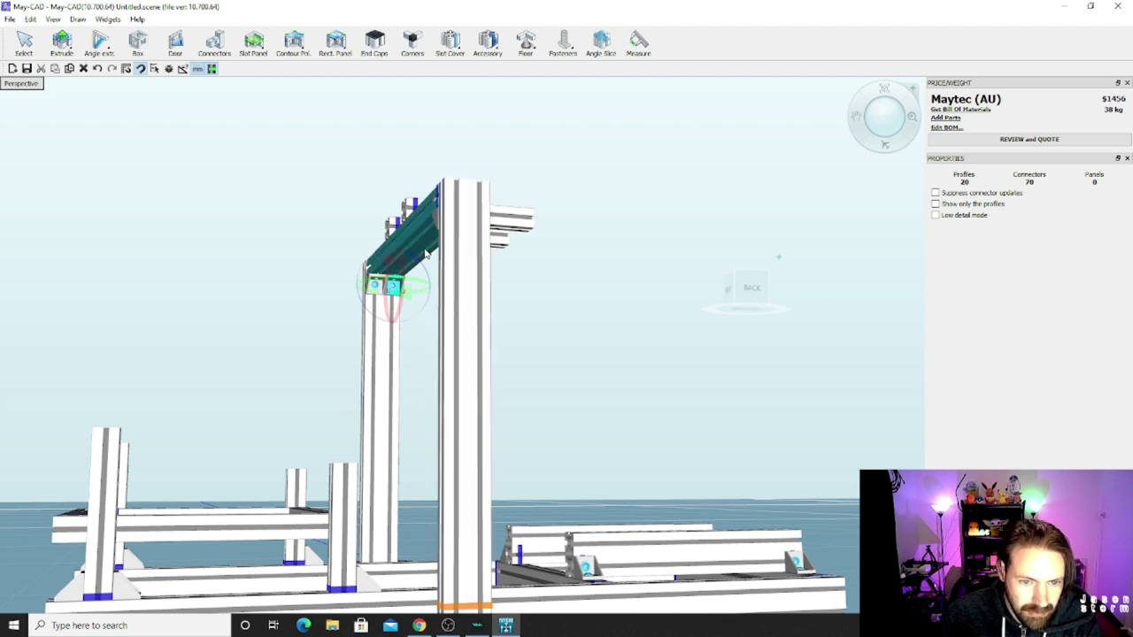
pyautogui.click(449, 262)
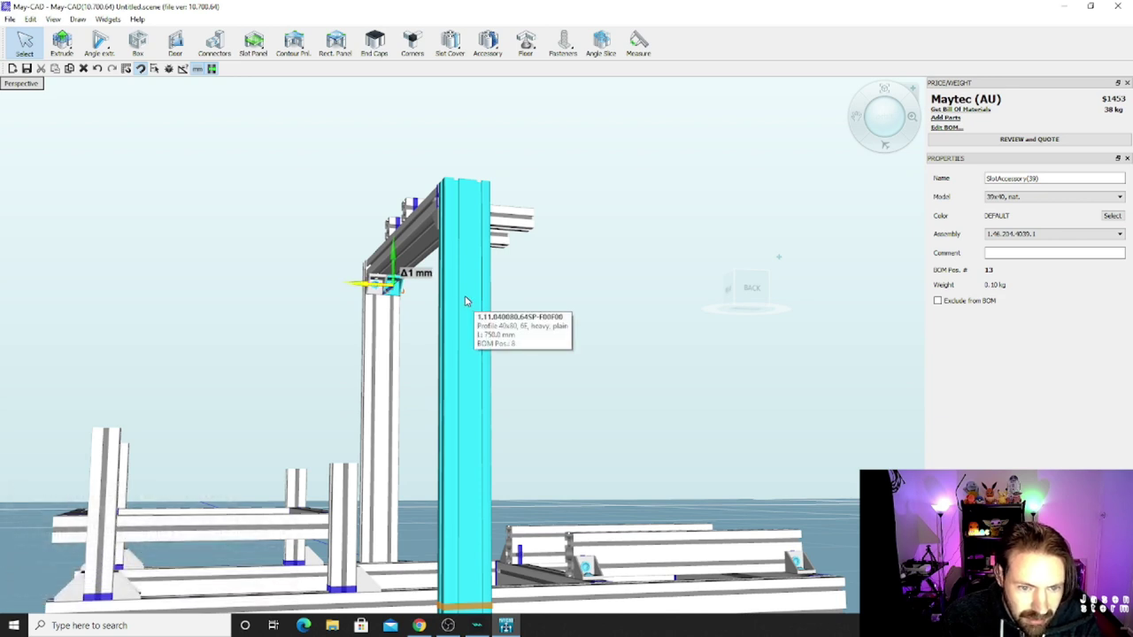
# Step: Nudge the bracket 1 mm along X and adjust the top diagonal beam by 1 mm
pyautogui.press('Right')
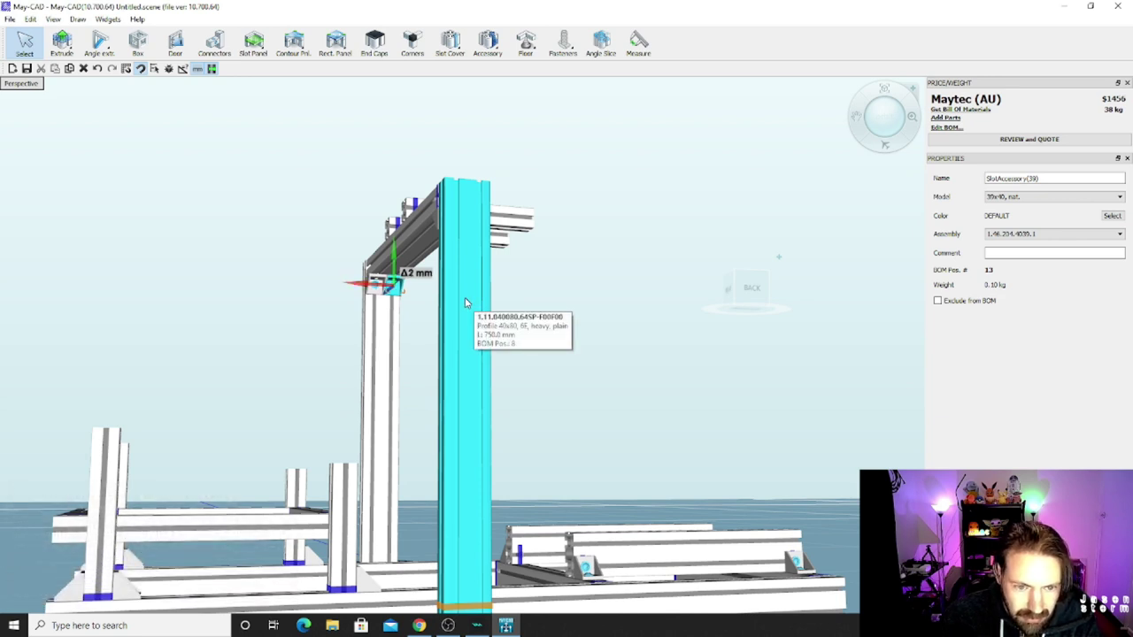
pyautogui.click(431, 244)
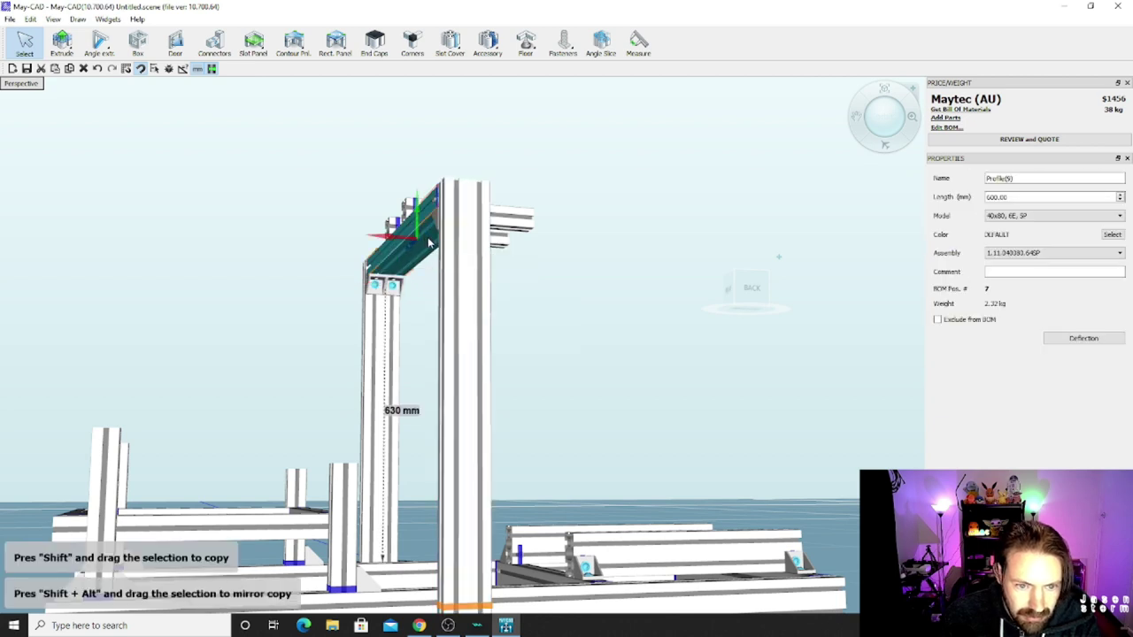
pyautogui.press('Right')
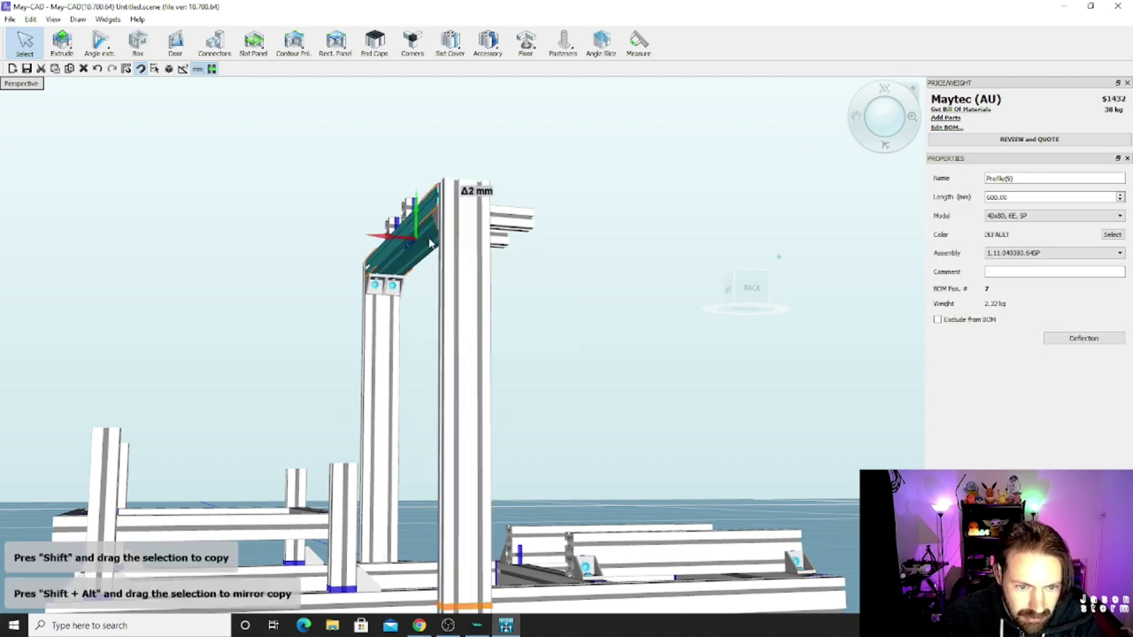
pyautogui.press('Left')
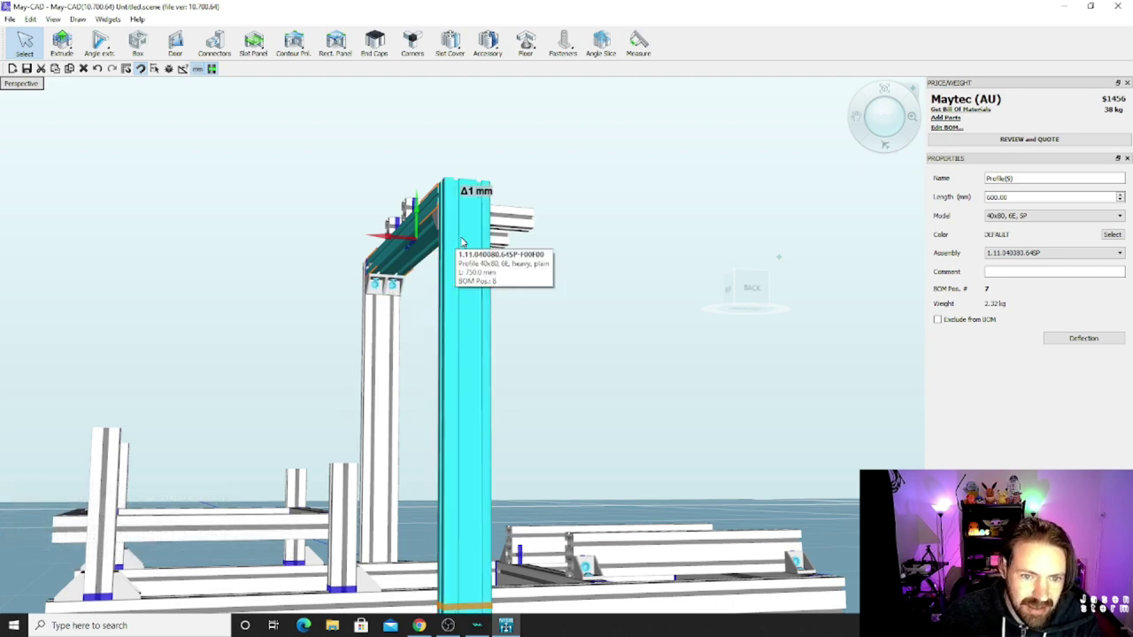
# Step: Connect the tall 750 mm post to the bottom rails with brackets, reaching 76 connectors
pyautogui.moveTo(461, 241)
pyautogui.mouseDown(button='middle')
pyautogui.moveTo(334, 263)
pyautogui.moveTo(461, 295)
pyautogui.moveTo(457, 363)
pyautogui.moveTo(463, 263)
pyautogui.mouseUp(button='middle')
pyautogui.click(469, 317)
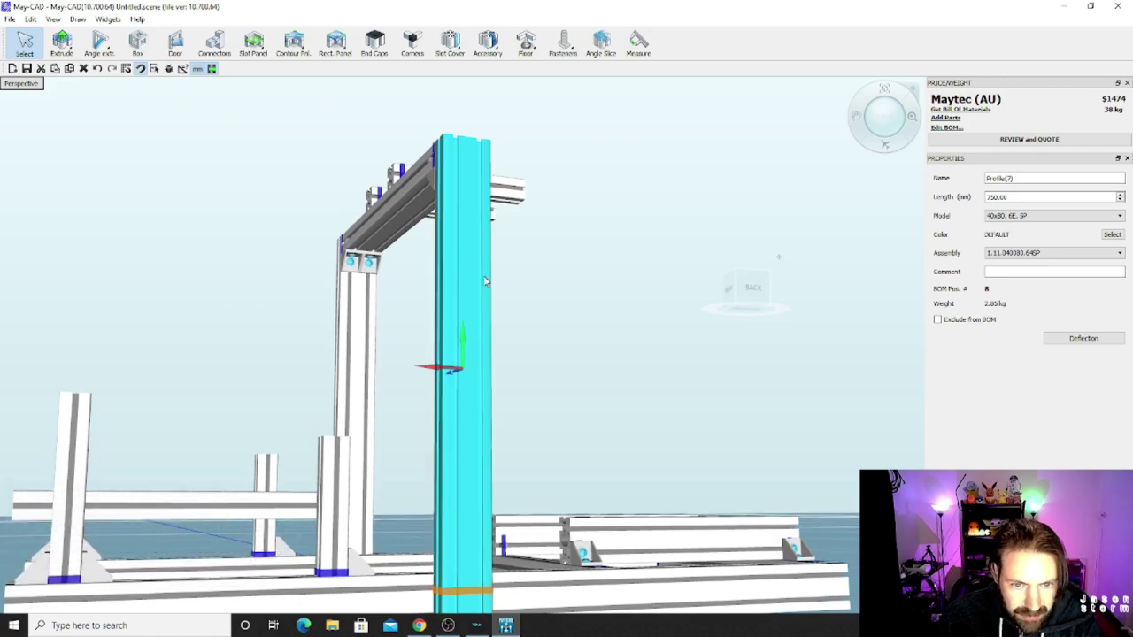
pyautogui.moveTo(475, 259); pyautogui.dragTo(409, 372, button='middle')
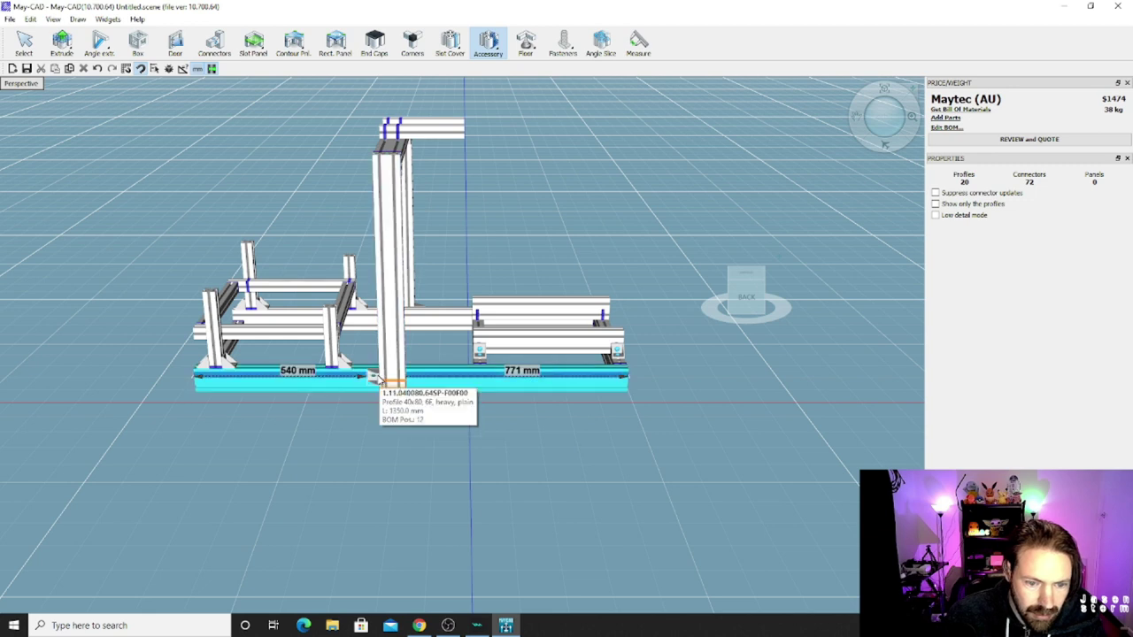
pyautogui.click(381, 382)
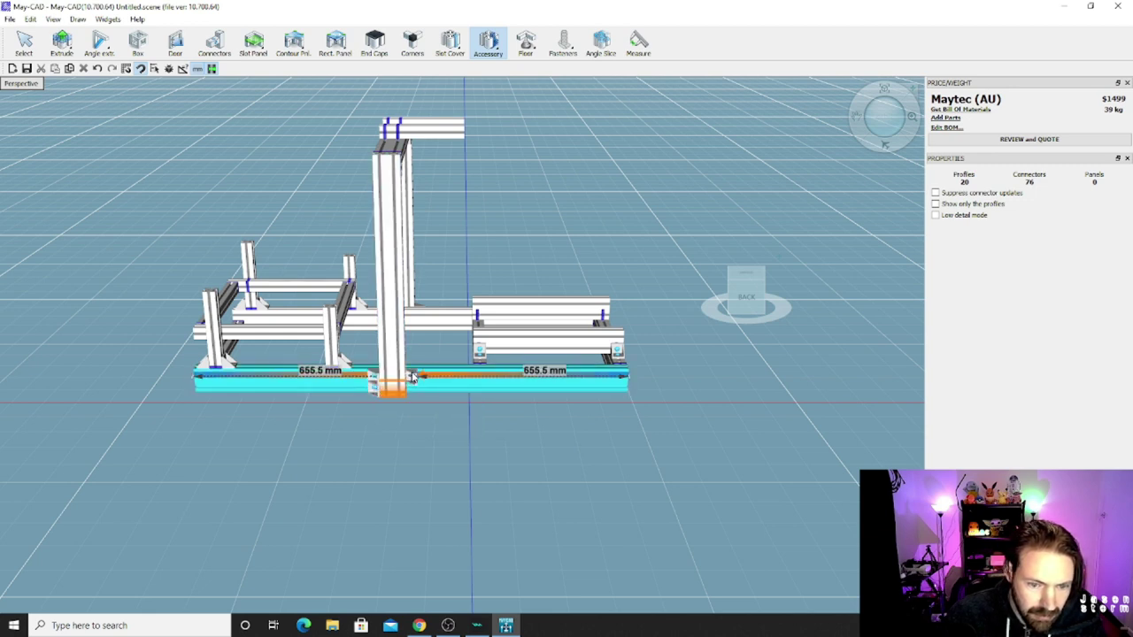
# Step: Add another connector on the bottom rails and slide it further down the profile
pyautogui.click(411, 376)
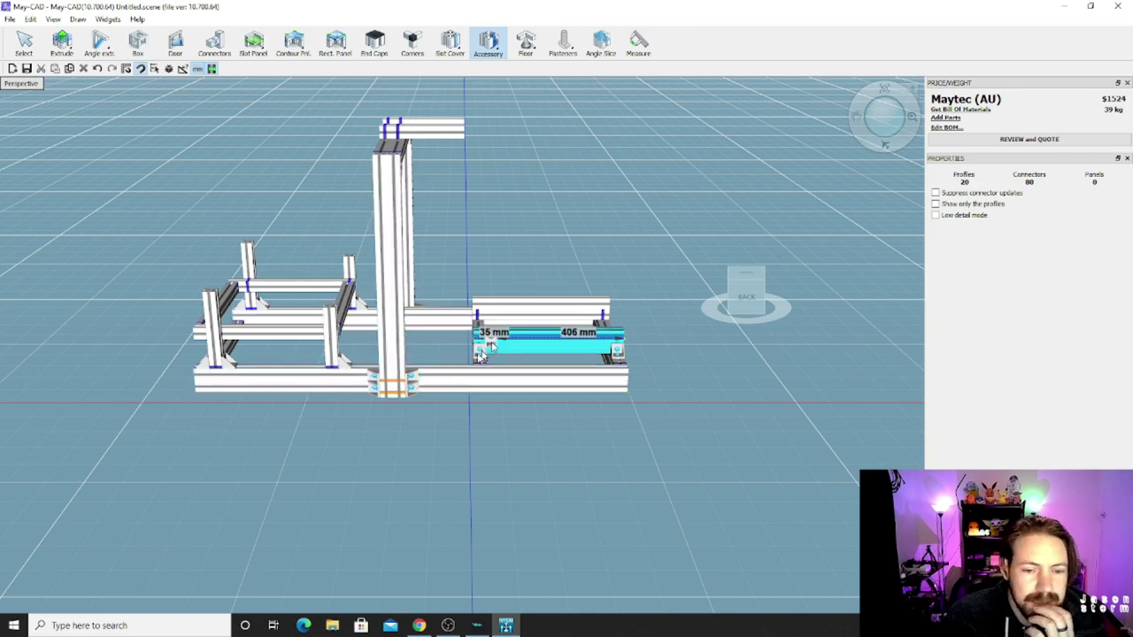
pyautogui.moveTo(432, 366); pyautogui.dragTo(360, 340, button='middle')
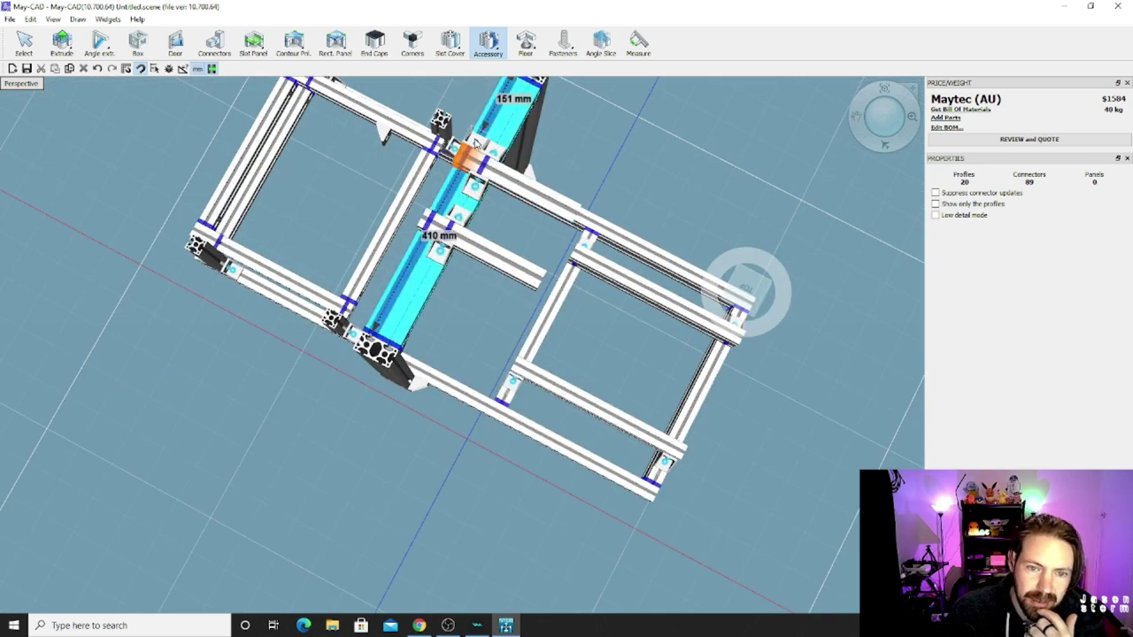
pyautogui.moveTo(479, 143); pyautogui.dragTo(432, 222)
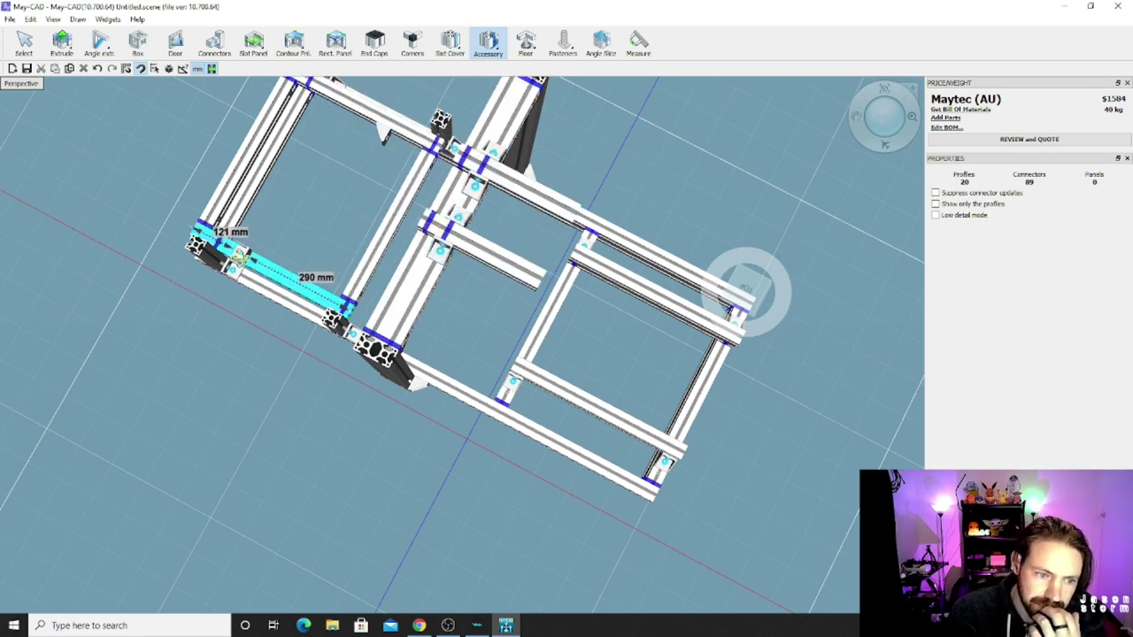
pyautogui.moveTo(239, 257); pyautogui.dragTo(506, 359, button='middle')
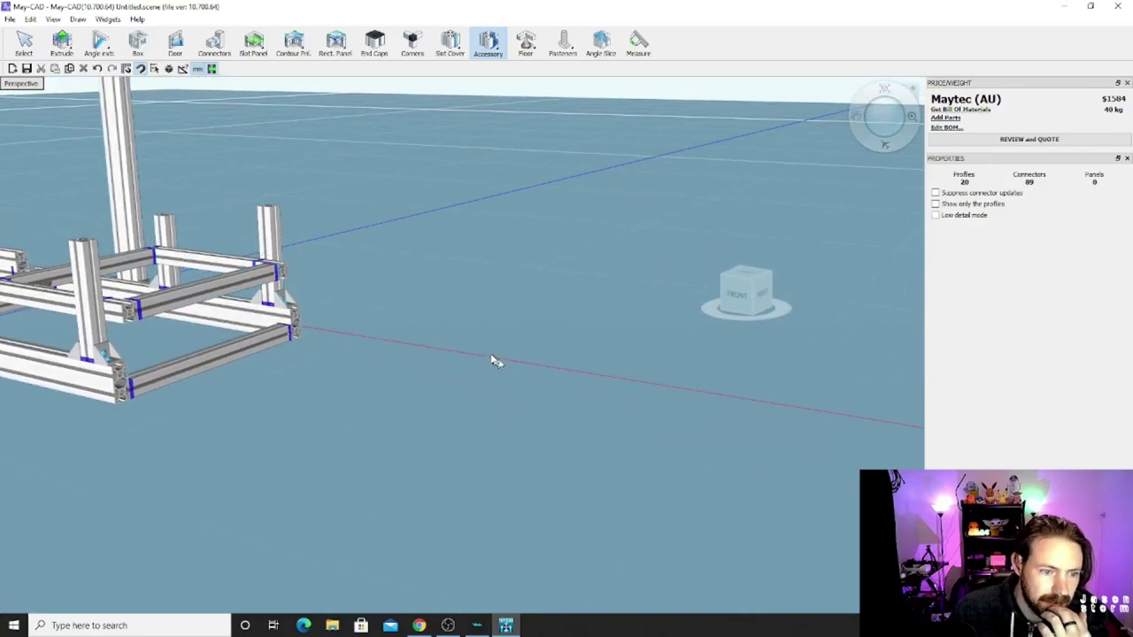
# Step: Add connectors on the highlighted profile and at the lower profile's end, viewed from below
pyautogui.moveTo(266, 297)
pyautogui.mouseDown(button='middle')
pyautogui.moveTo(269, 316)
pyautogui.moveTo(286, 309)
pyautogui.moveTo(292, 321)
pyautogui.moveTo(292, 265)
pyautogui.moveTo(278, 299)
pyautogui.moveTo(266, 285)
pyautogui.mouseUp(button='middle')
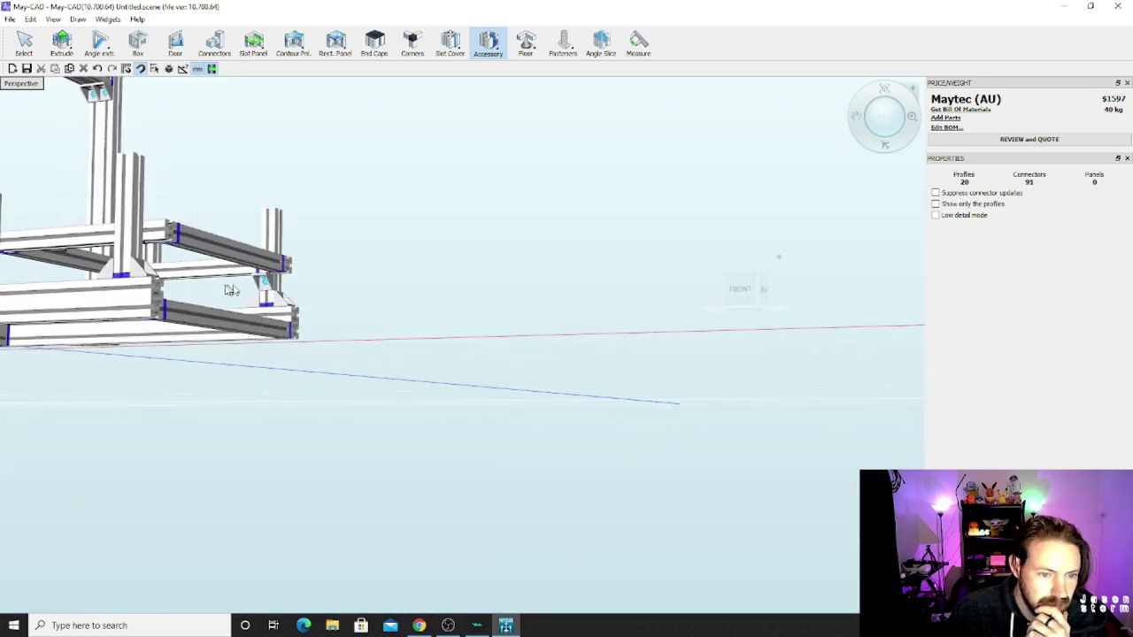
pyautogui.moveTo(230, 290); pyautogui.dragTo(137, 336, button='middle')
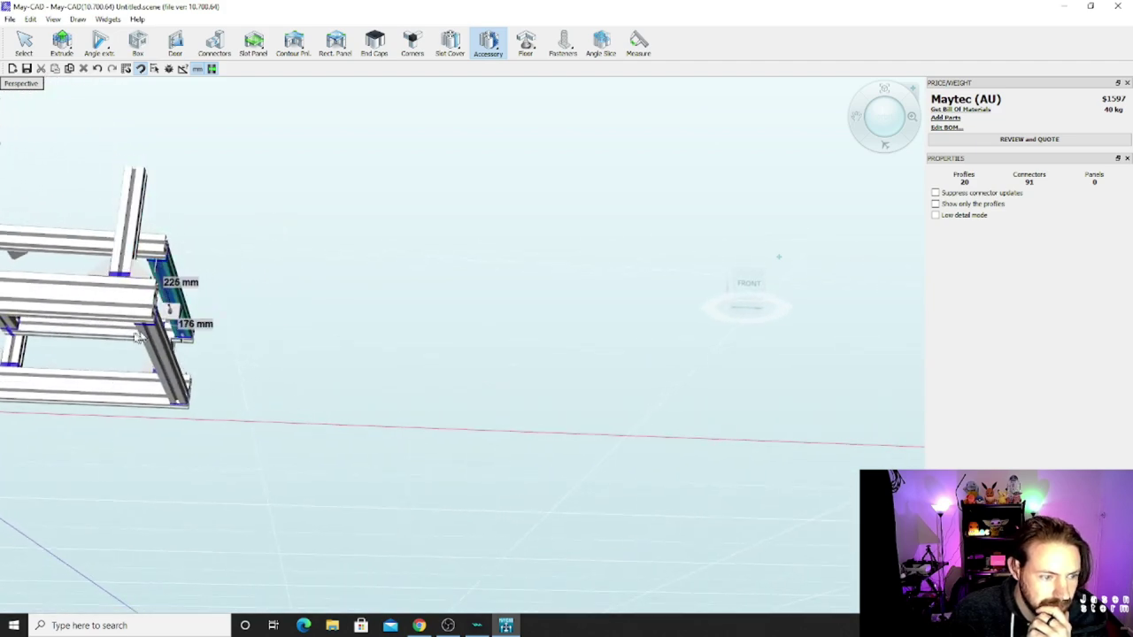
pyautogui.moveTo(40, 339); pyautogui.dragTo(53, 318, button='middle')
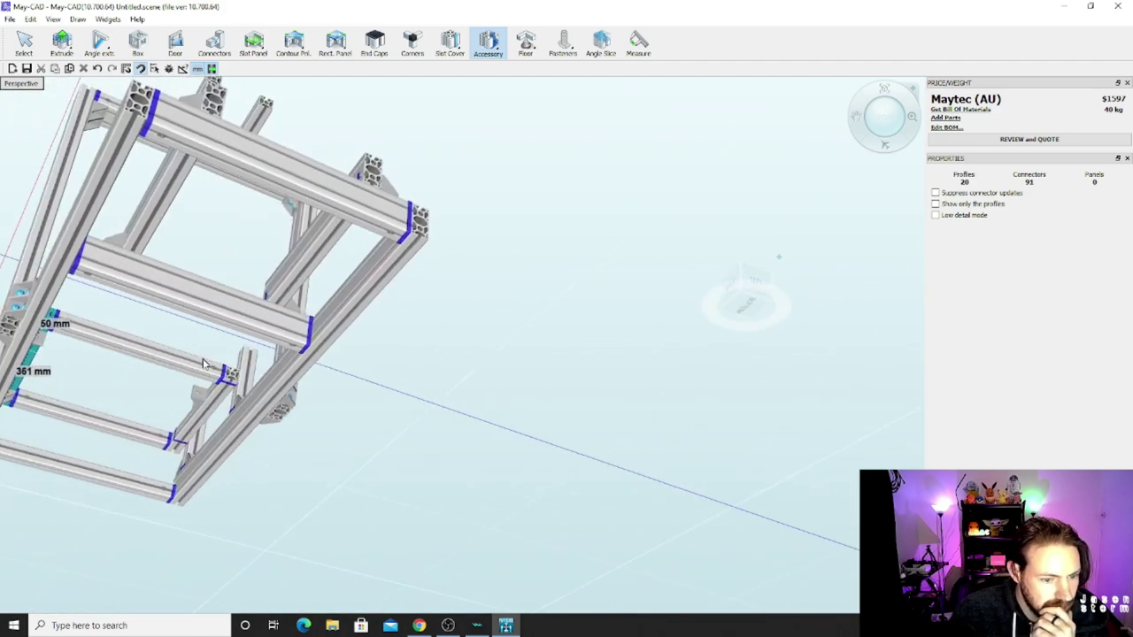
pyautogui.click(234, 398)
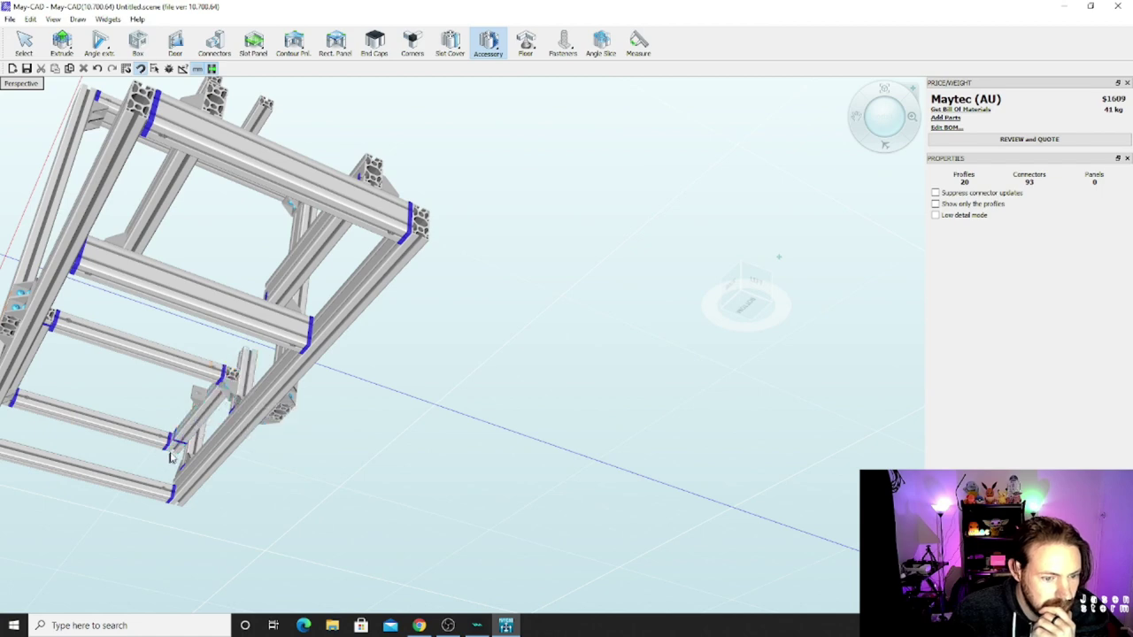
pyautogui.click(184, 452)
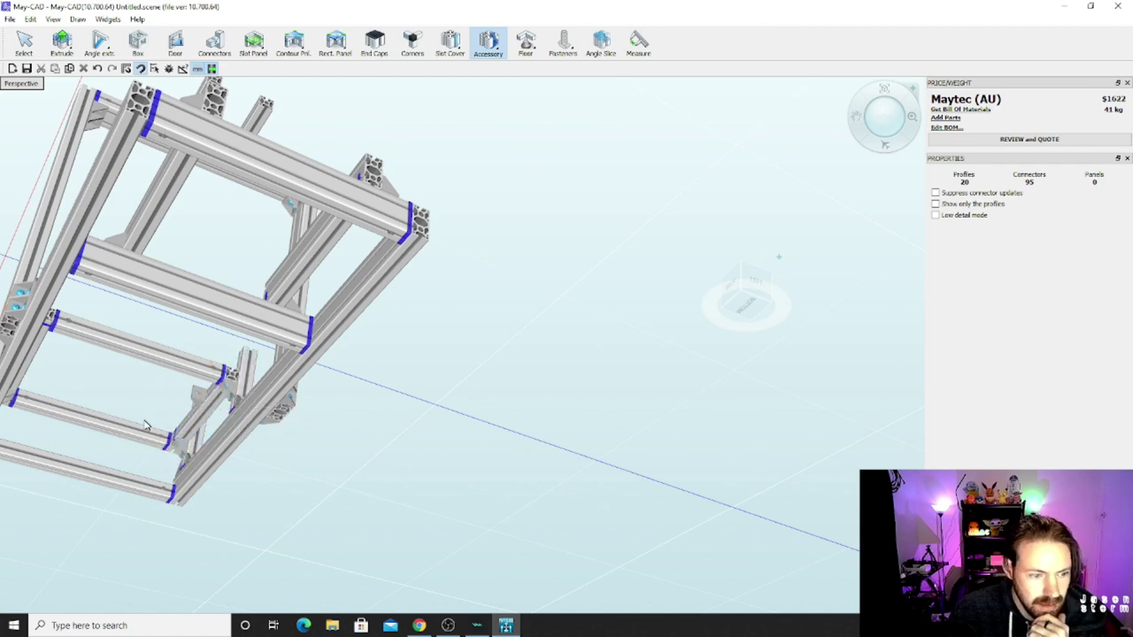
# Step: Attach connectors at the crossbar end and frame corner, reaching 101, then switch to front view
pyautogui.moveTo(56, 321); pyautogui.dragTo(31, 339, button='middle')
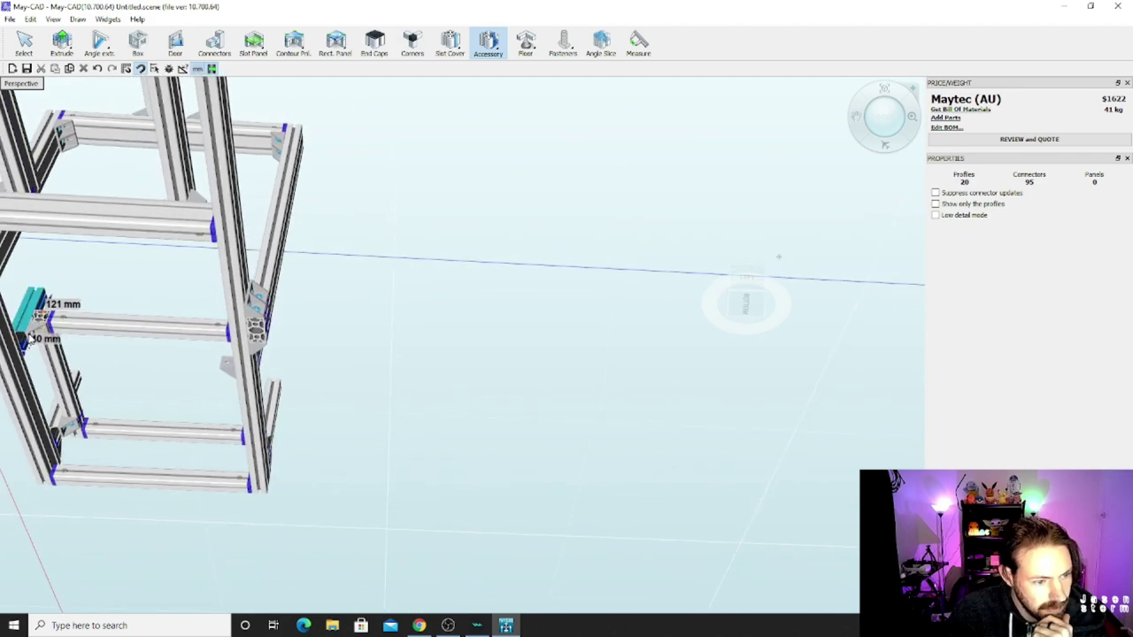
pyautogui.click(31, 340)
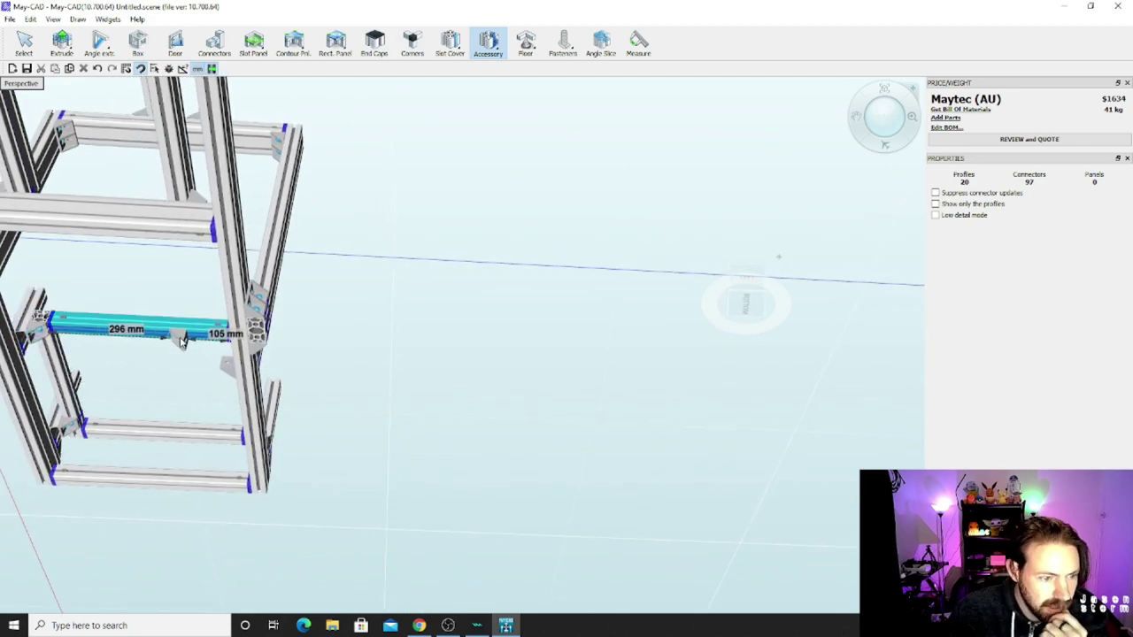
pyautogui.moveTo(180, 341); pyautogui.dragTo(142, 301, button='middle')
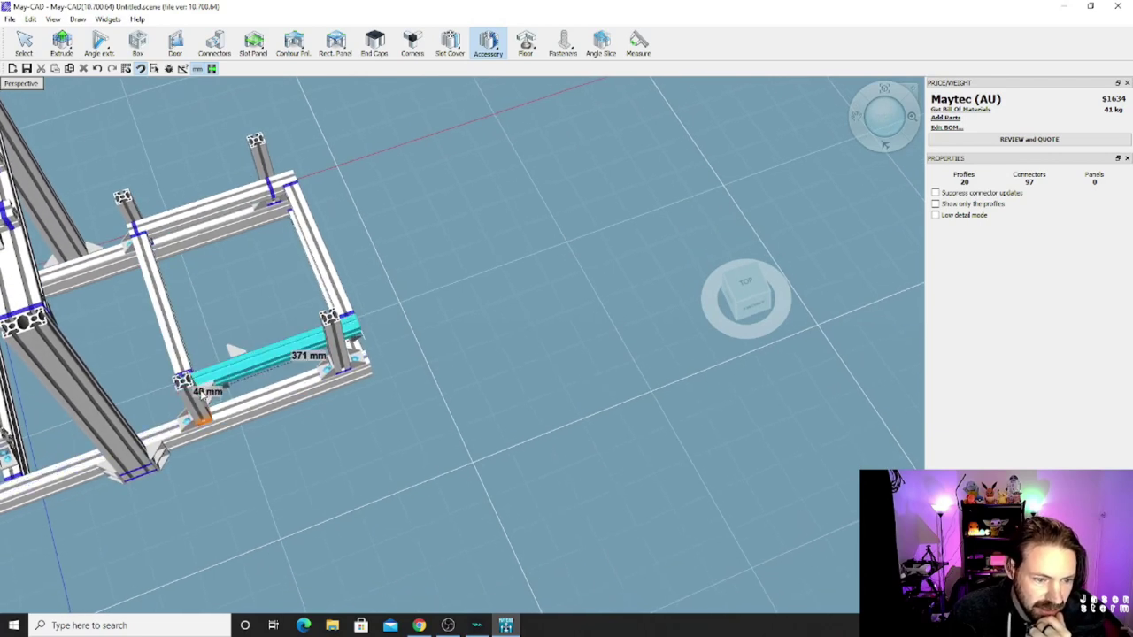
pyautogui.moveTo(203, 400)
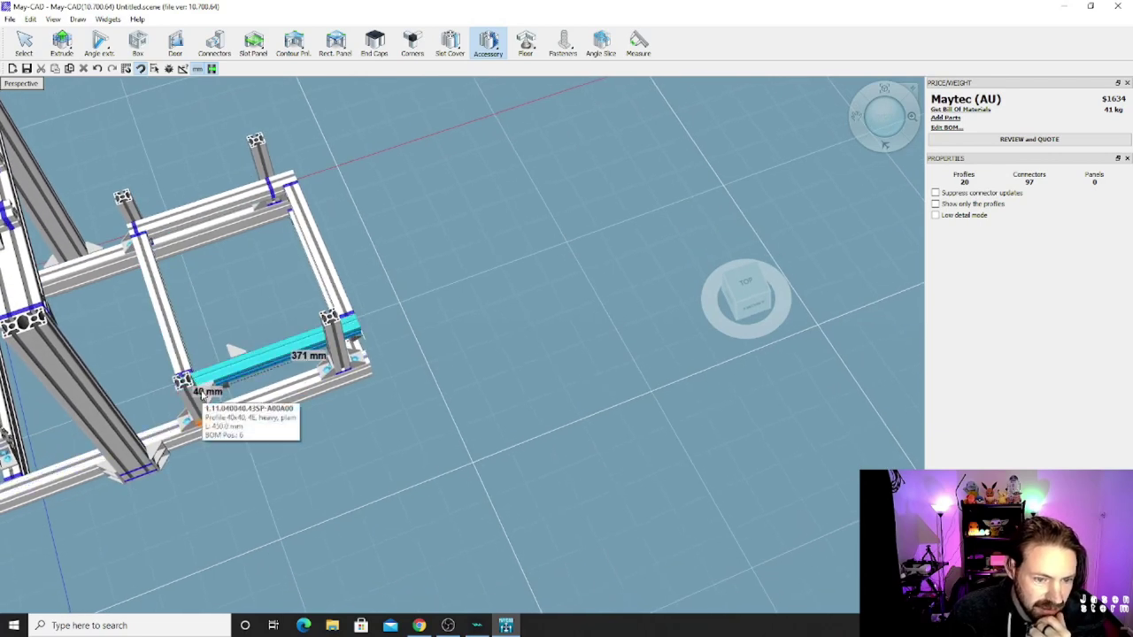
pyautogui.click(353, 340)
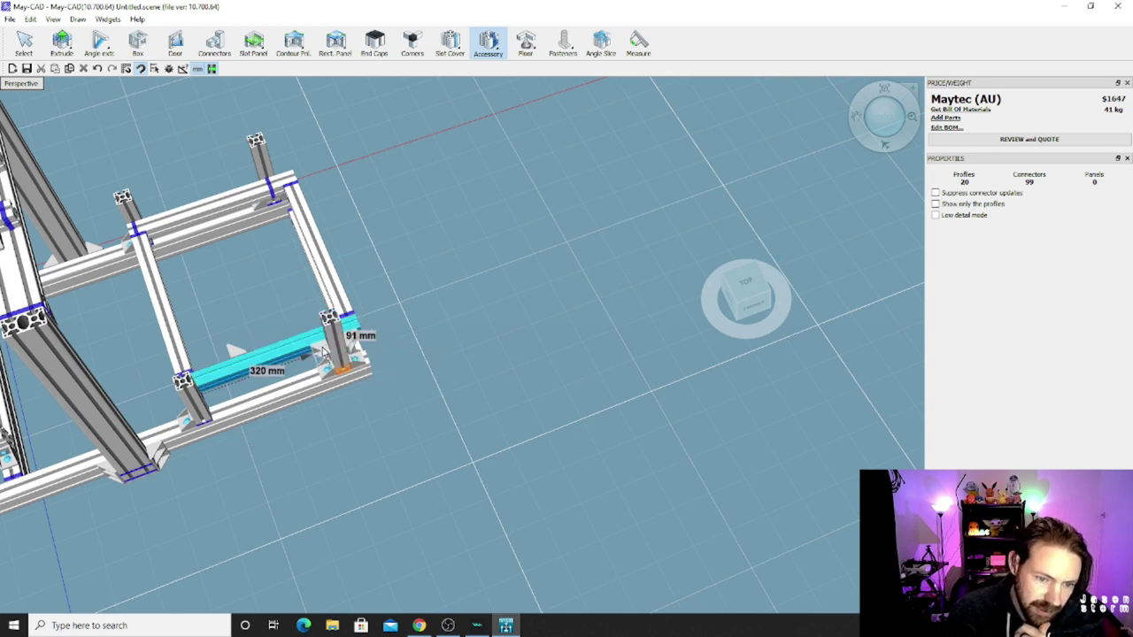
pyautogui.press('Up')
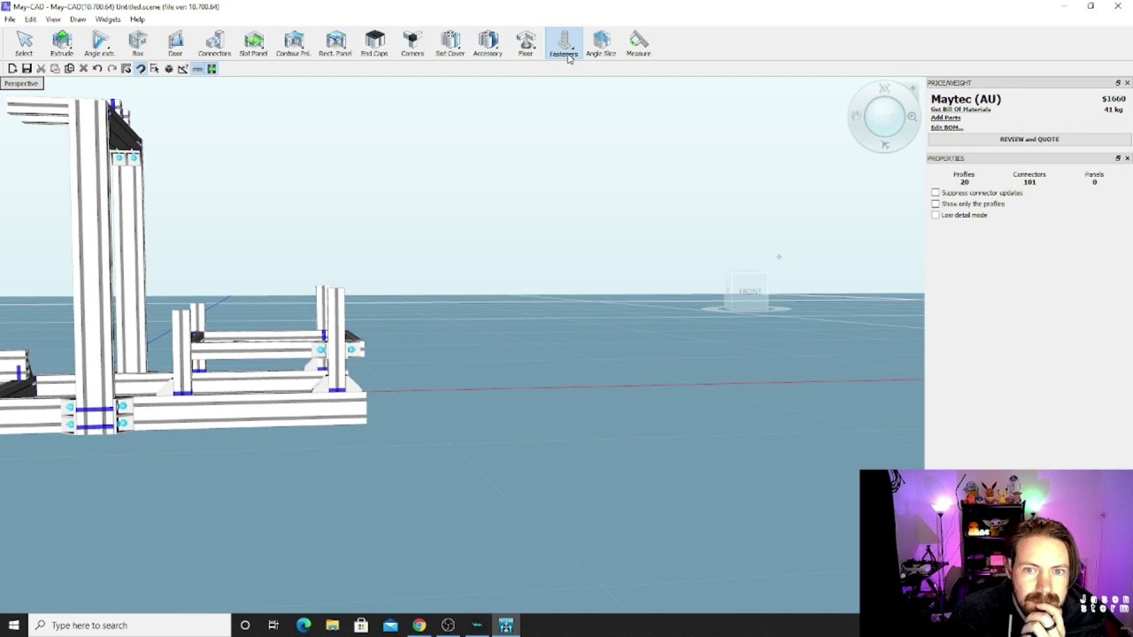
pyautogui.click(575, 51)
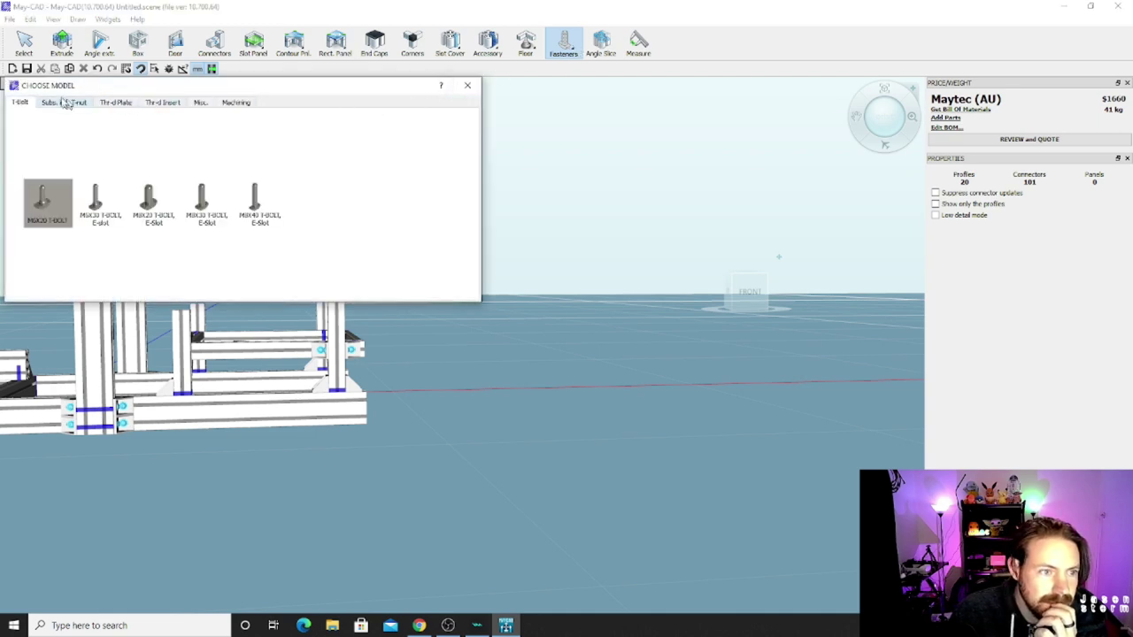
pyautogui.click(200, 102)
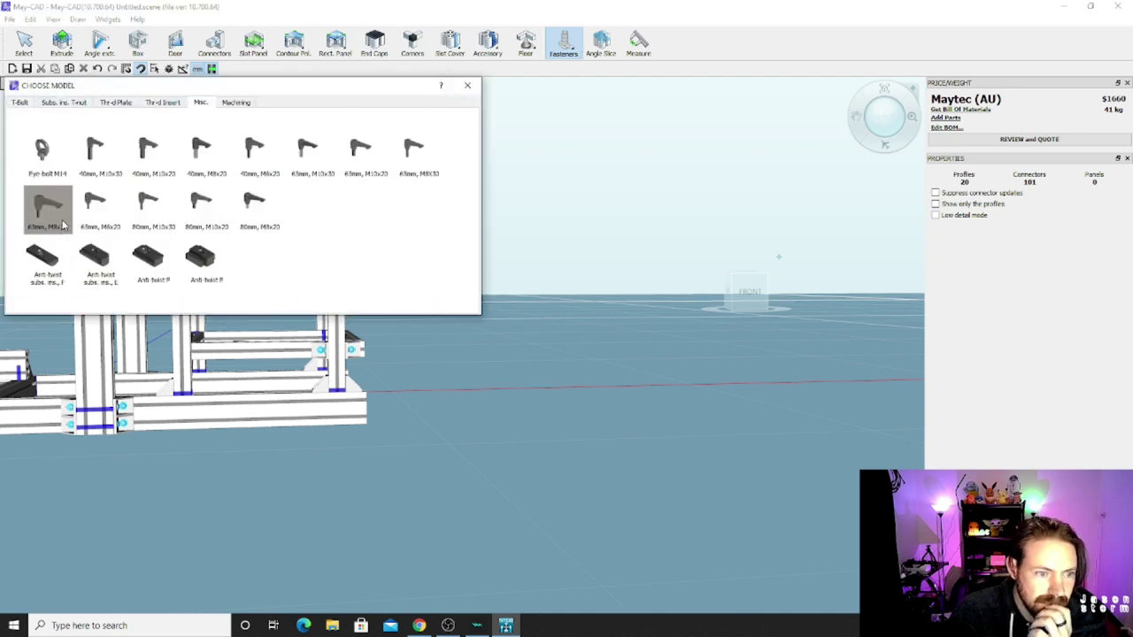
pyautogui.click(62, 225)
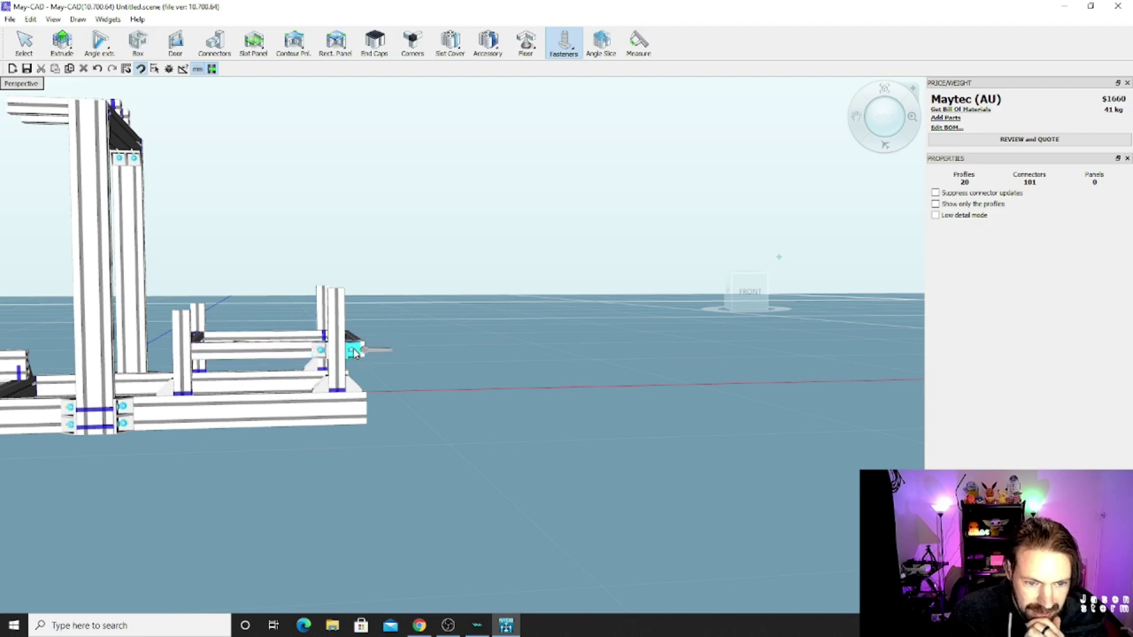
pyautogui.moveTo(354, 352); pyautogui.dragTo(378, 350, button='middle')
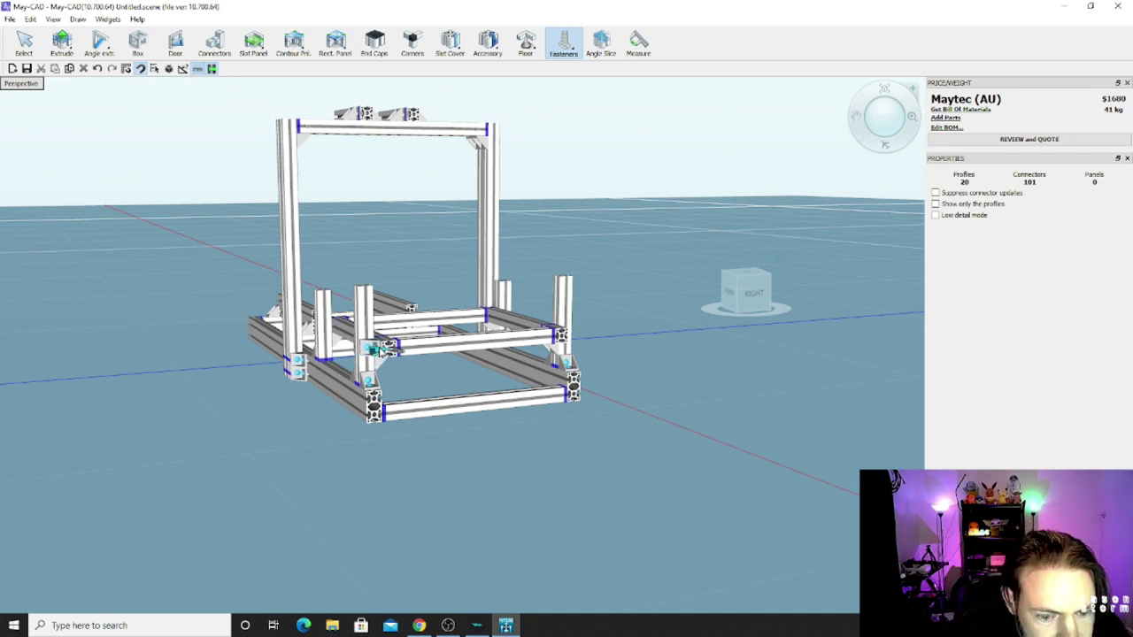
pyautogui.moveTo(379, 351); pyautogui.dragTo(386, 352, button='middle')
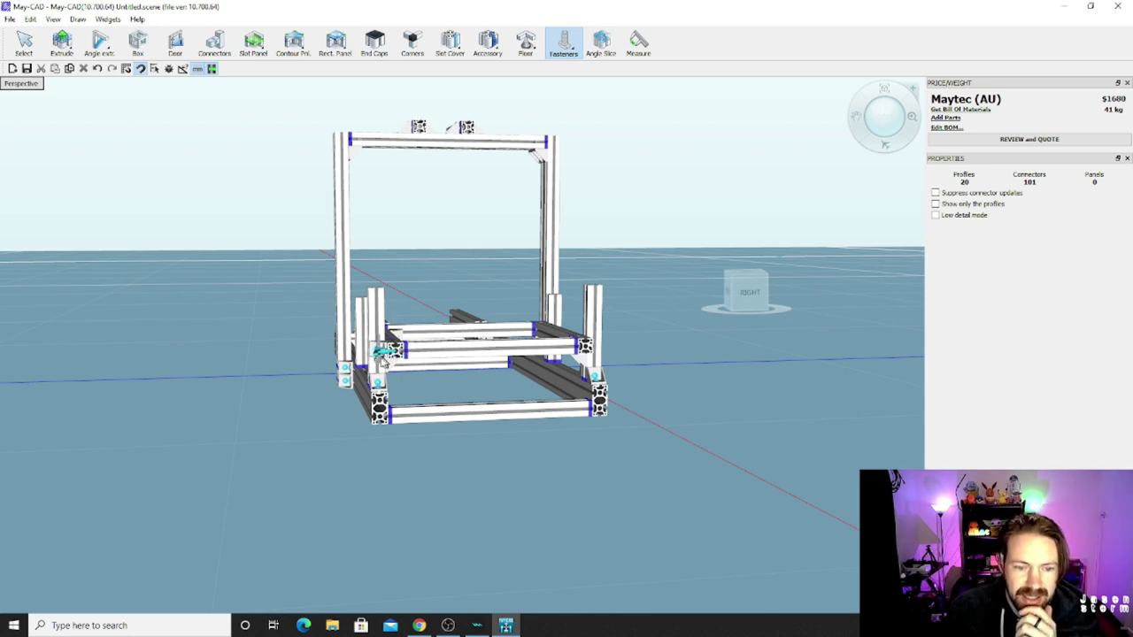
pyautogui.moveTo(380, 351); pyautogui.dragTo(349, 358, button='middle')
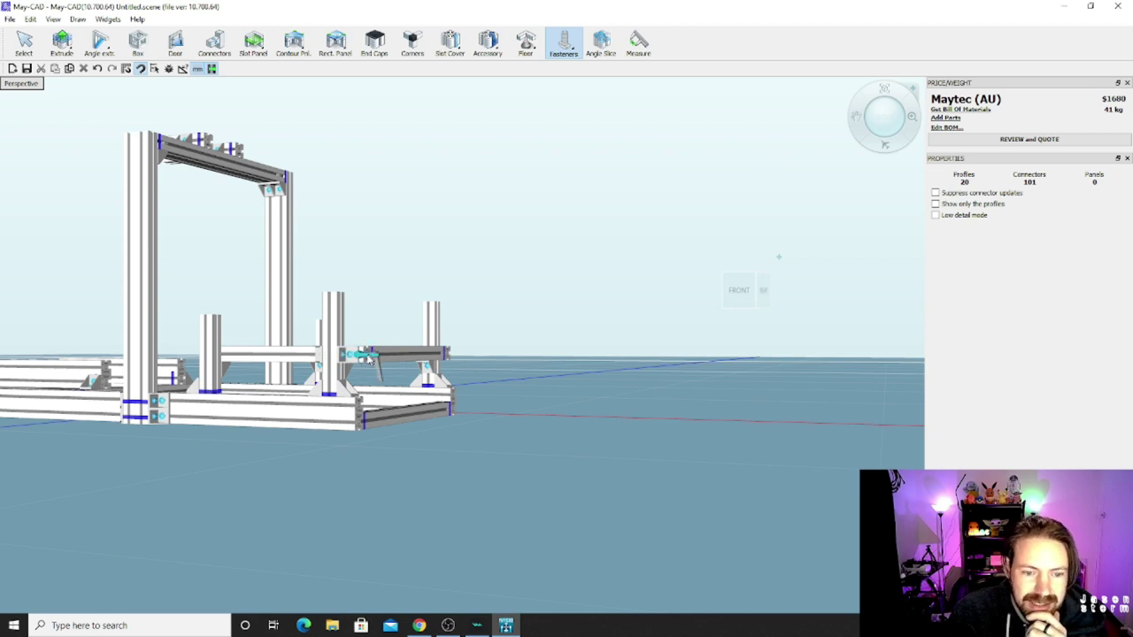
pyautogui.click(558, 52)
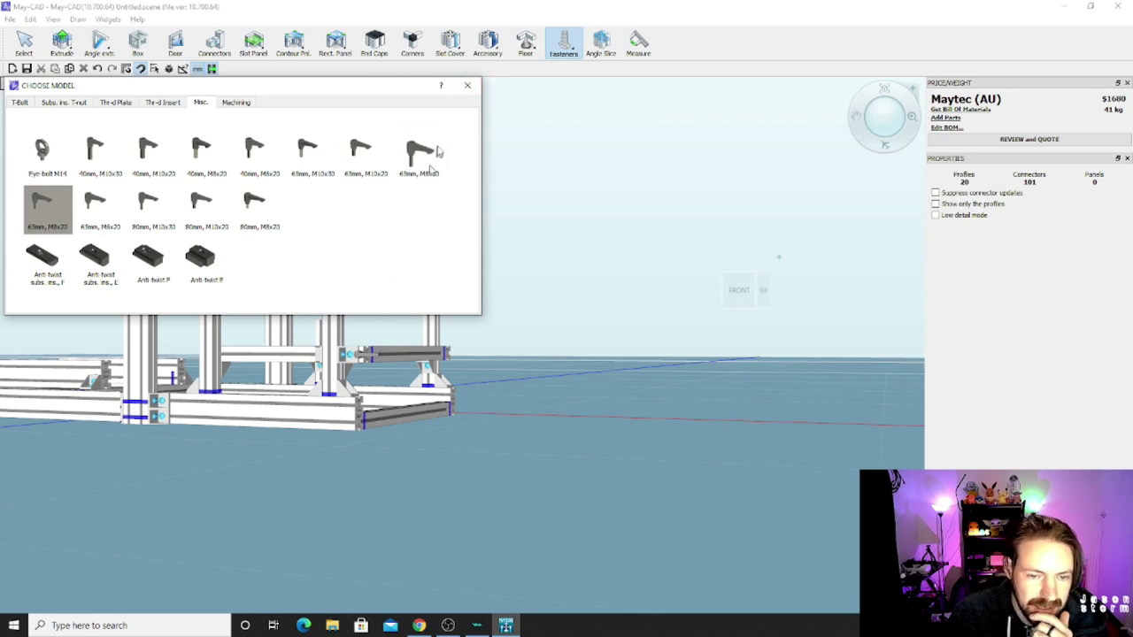
pyautogui.click(468, 85)
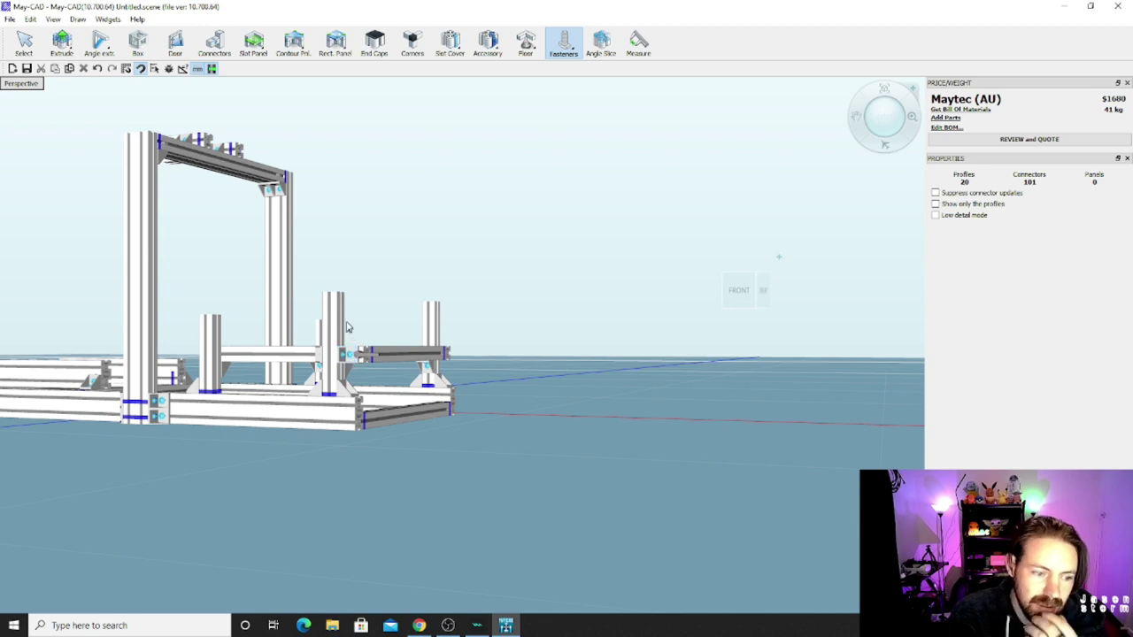
pyautogui.moveTo(348, 322); pyautogui.dragTo(326, 312)
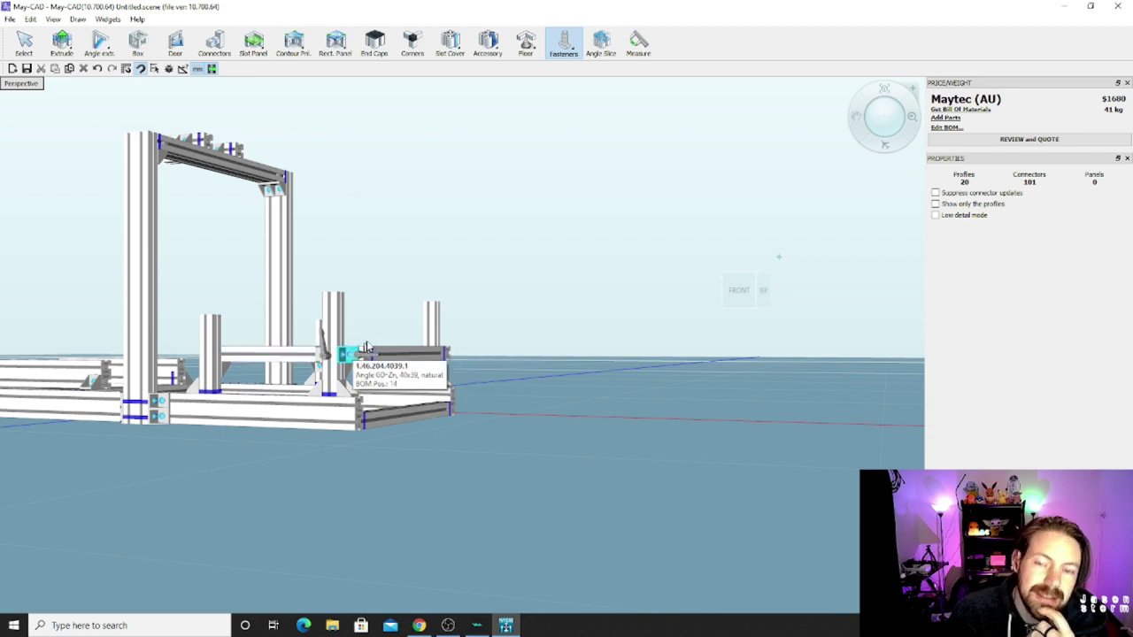
pyautogui.click(339, 336)
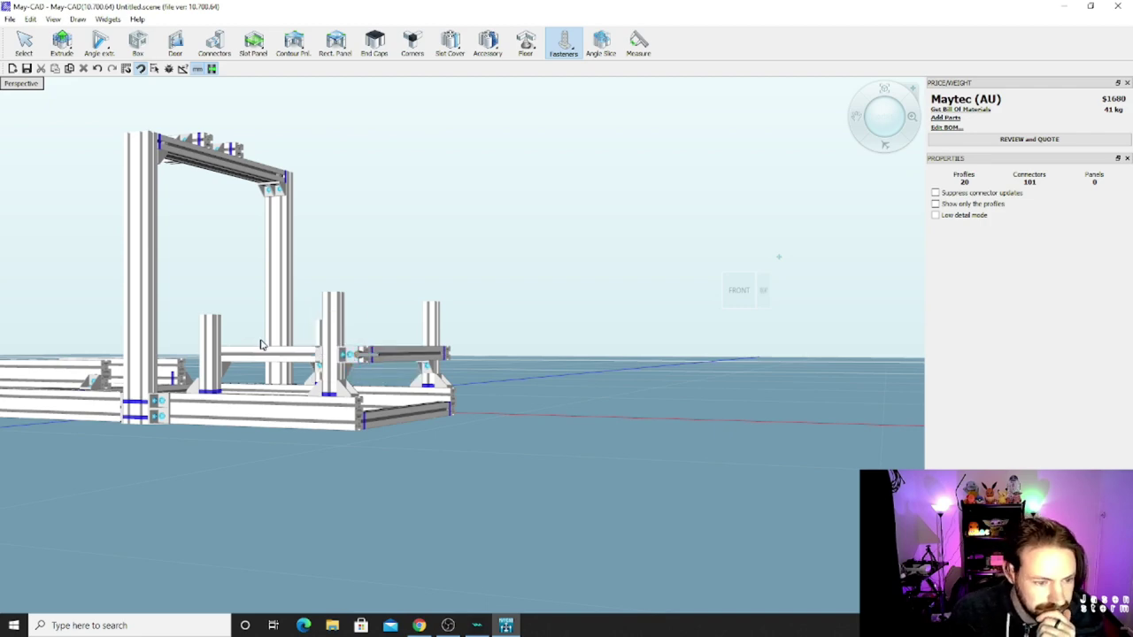
pyautogui.moveTo(354, 357); pyautogui.dragTo(585, 438, button='right')
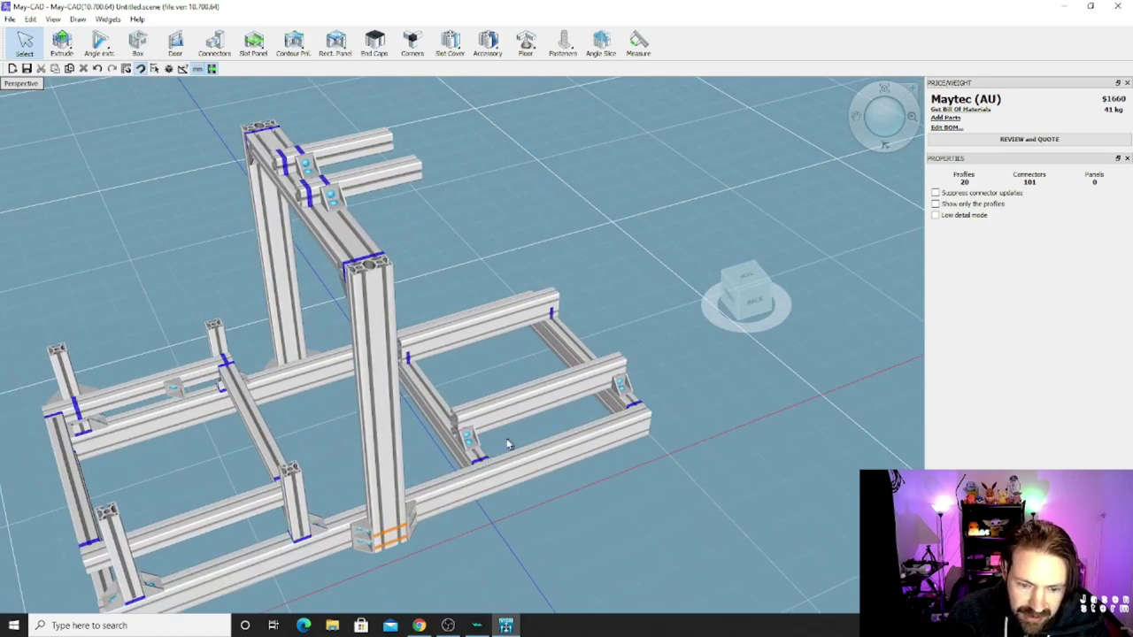
# Step: Pick the 74x76 natural gusset, place one at a corner, then delete the misplaced one
pyautogui.click(491, 49)
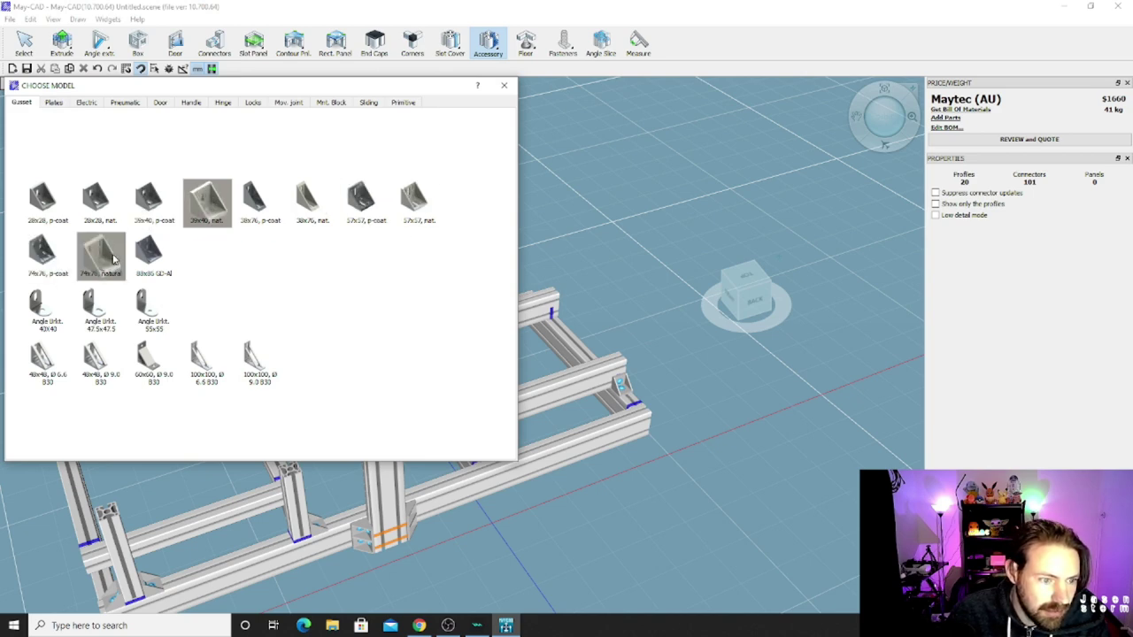
pyautogui.click(110, 262)
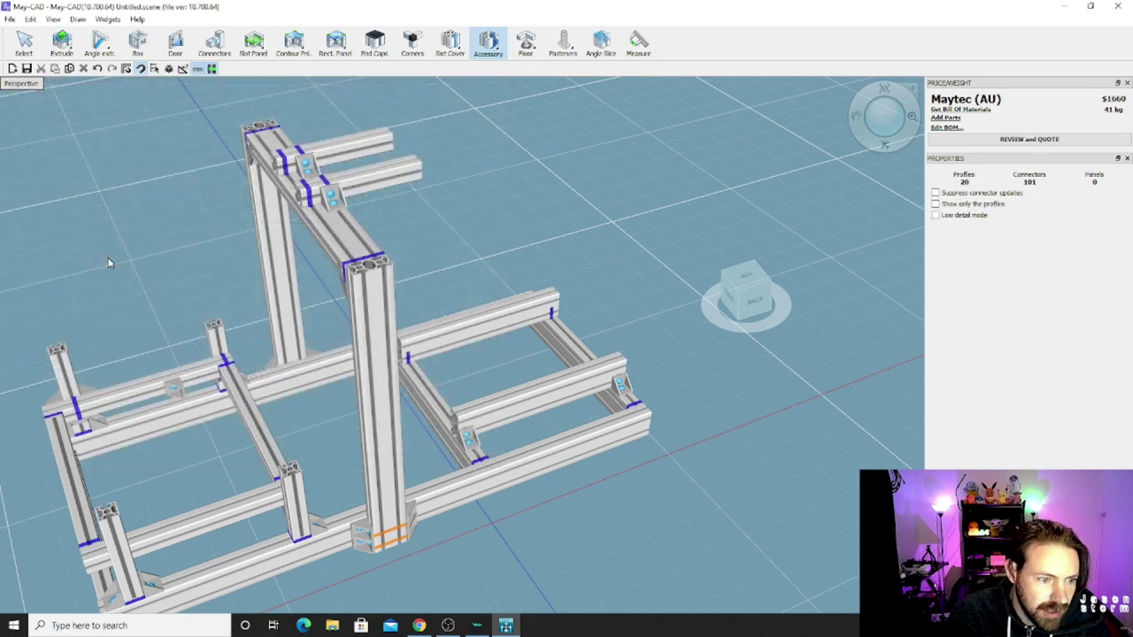
pyautogui.click(617, 410)
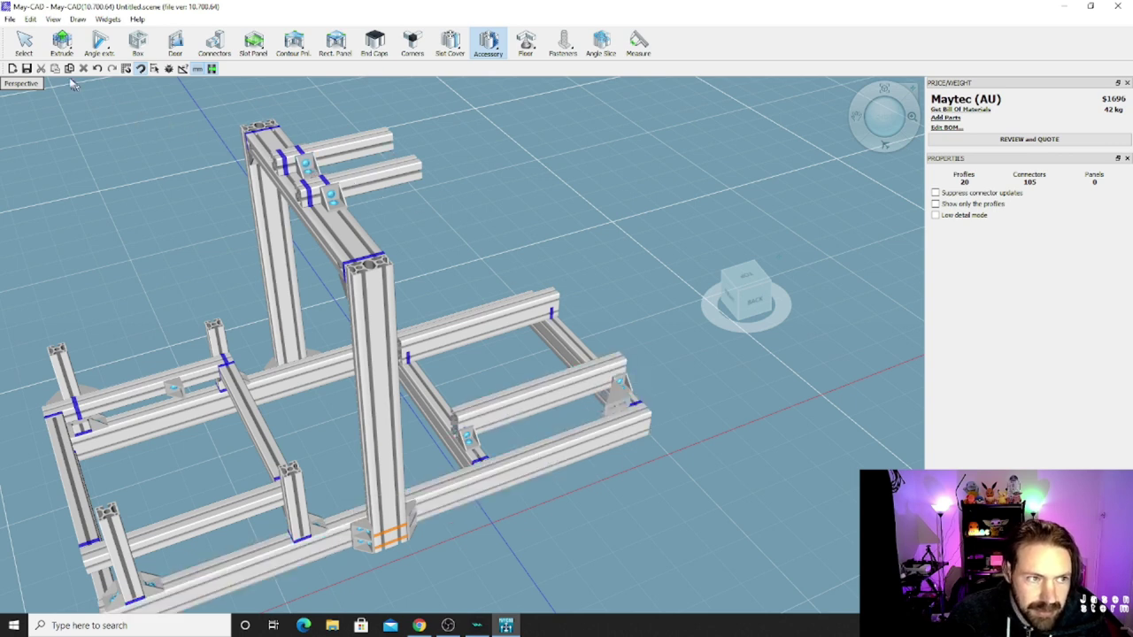
pyautogui.click(24, 45)
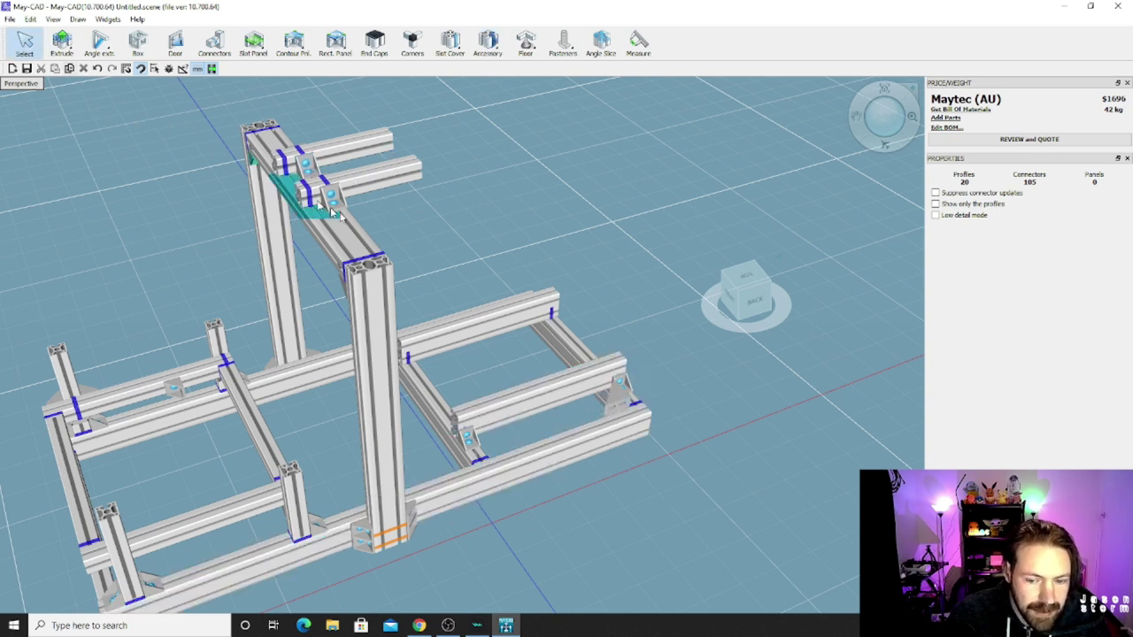
pyautogui.click(619, 412)
pyautogui.press('Delete')
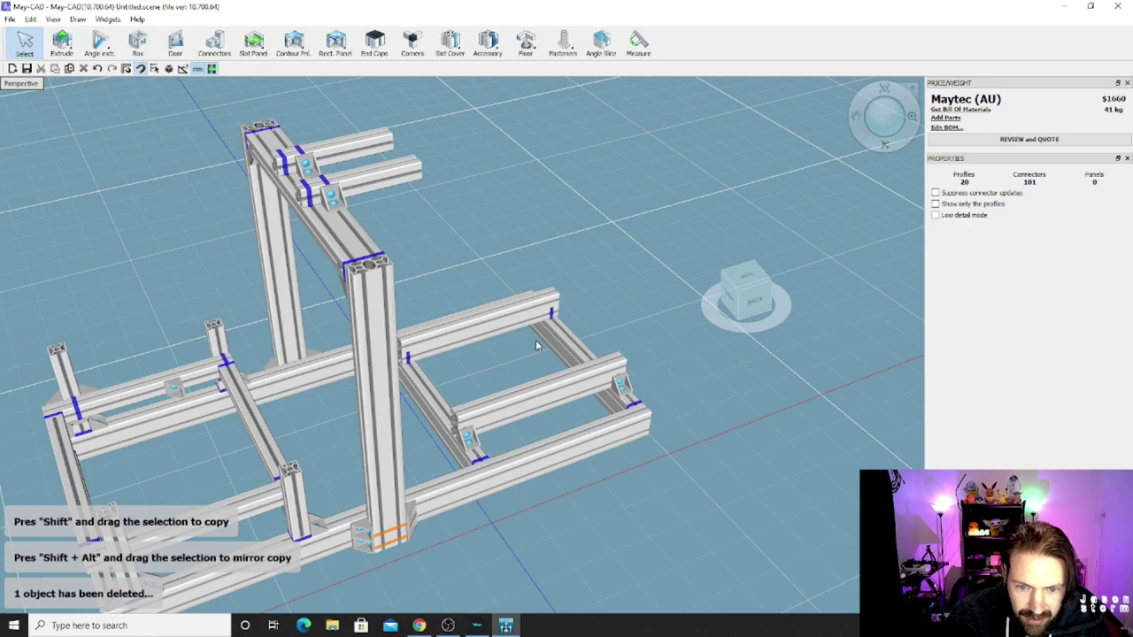
# Step: Place 74x76 gussets under the frame's lower corners, raising connectors to 117
pyautogui.moveTo(556, 357); pyautogui.dragTo(647, 567, button='middle')
pyautogui.press('a')
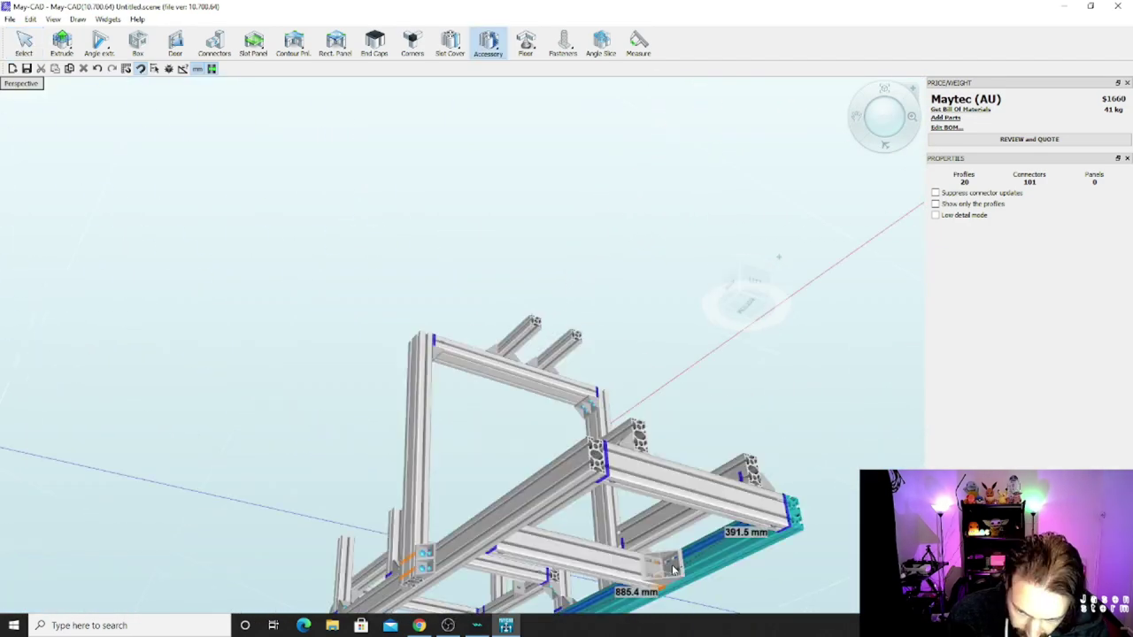
pyautogui.click(673, 569)
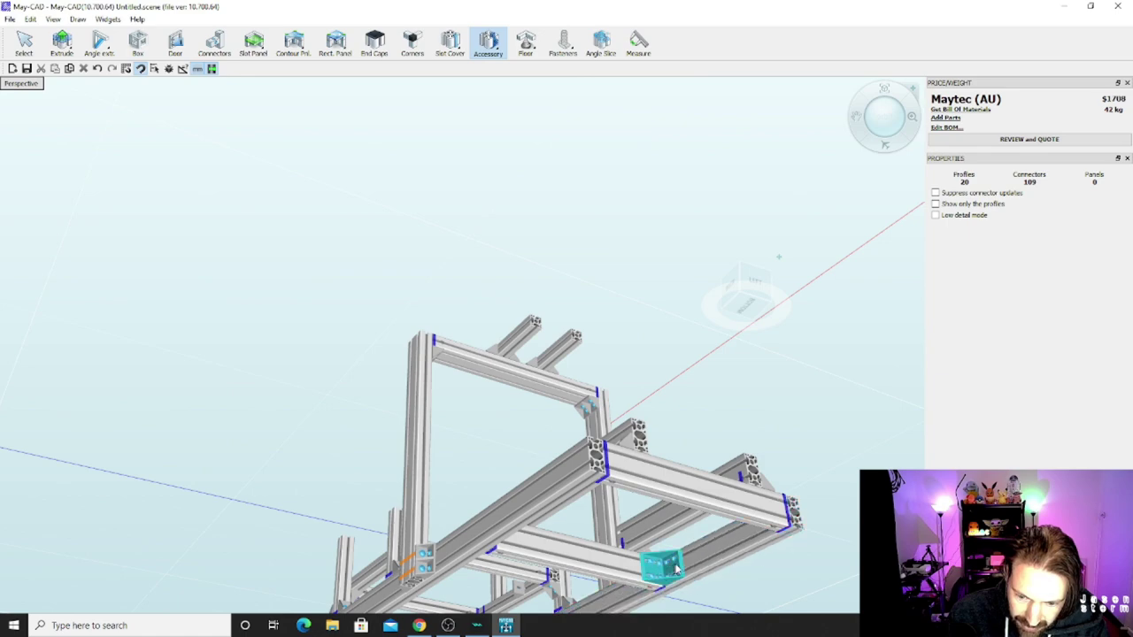
pyautogui.moveTo(728, 537); pyautogui.dragTo(816, 532, button='middle')
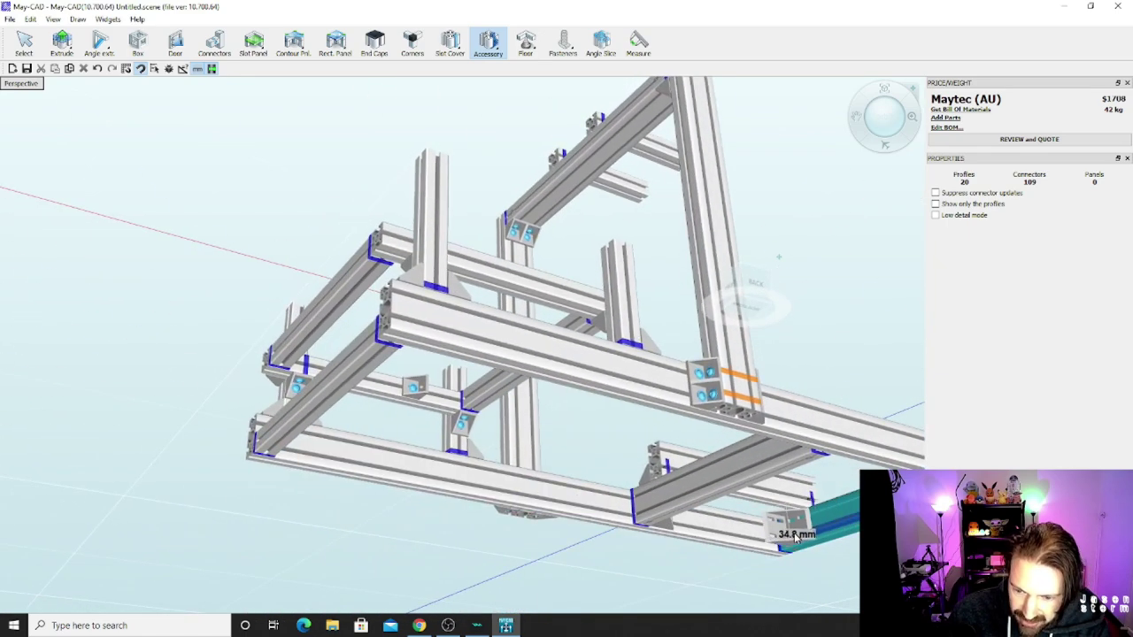
pyautogui.click(784, 540)
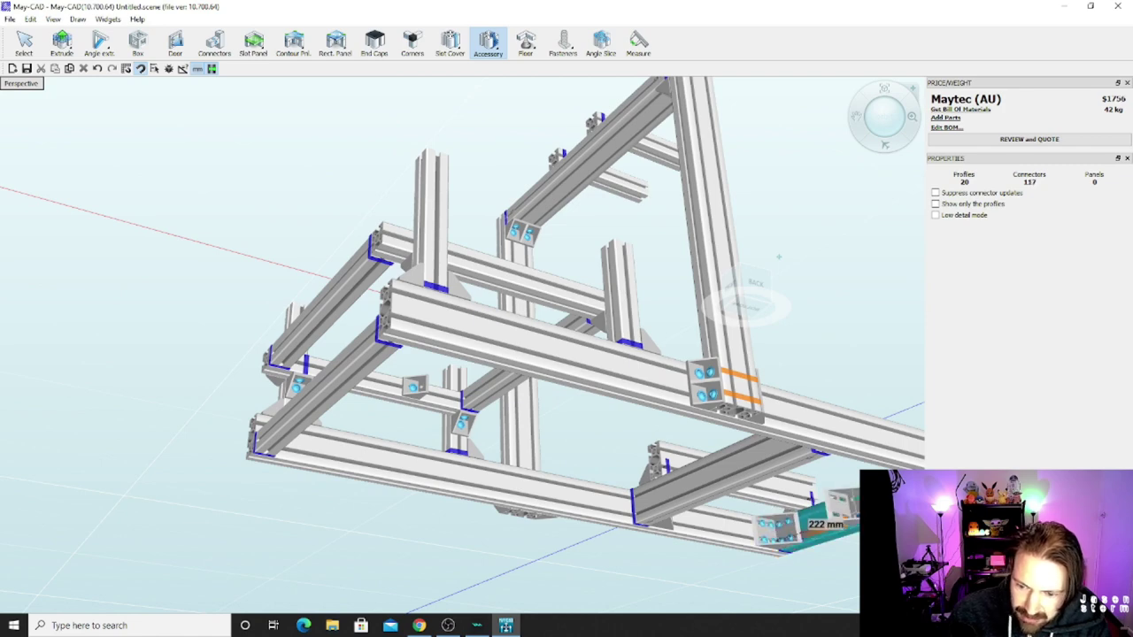
pyautogui.moveTo(784, 540); pyautogui.dragTo(852, 475, button='middle')
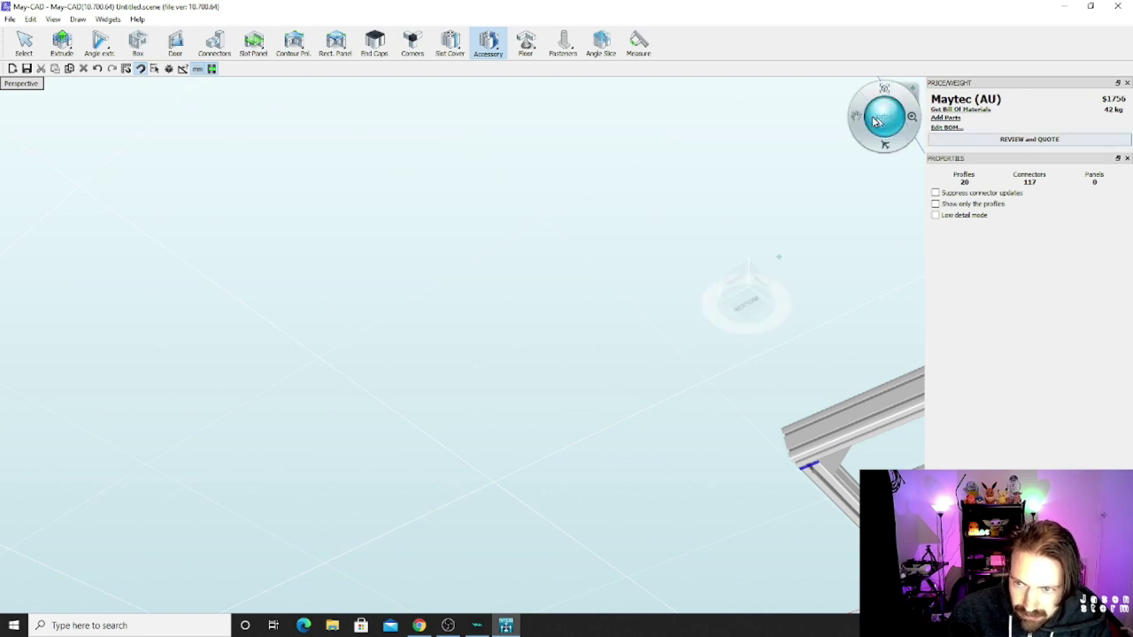
# Step: Add a gusset at the corner joint and stand a short 124 mm post on the lower rail
pyautogui.moveTo(868, 121); pyautogui.dragTo(310, 49)
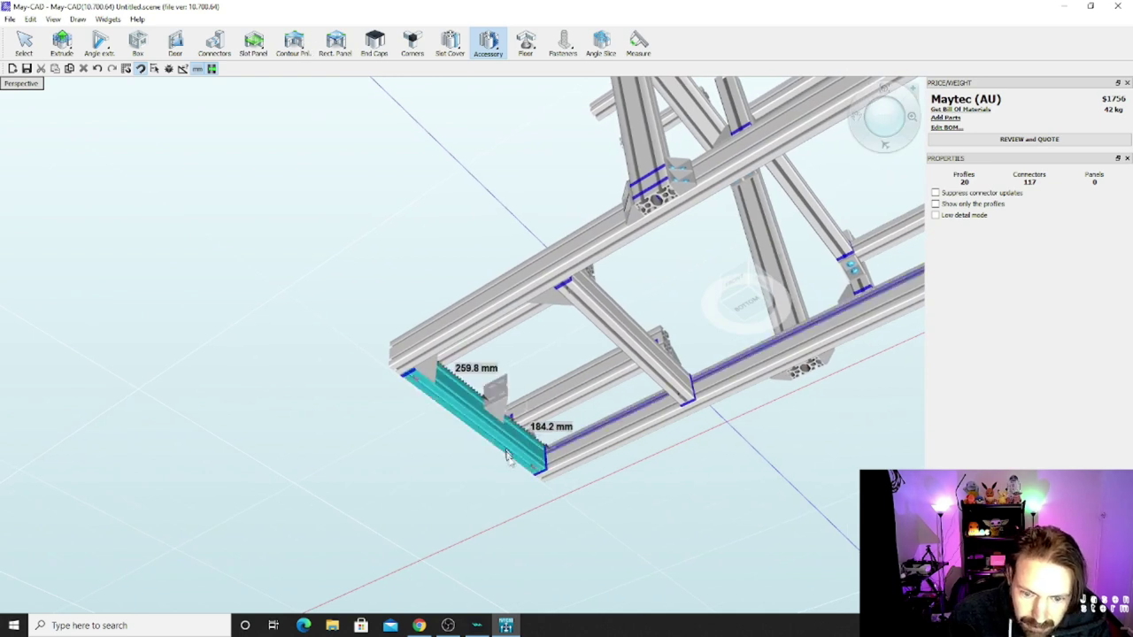
pyautogui.click(554, 460)
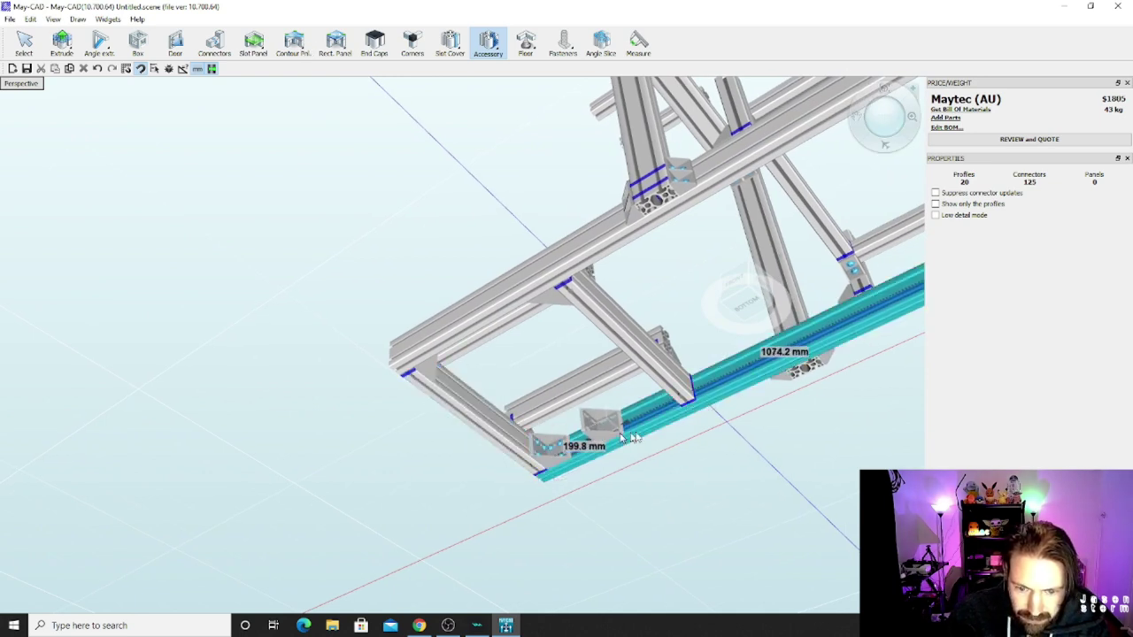
pyautogui.moveTo(675, 403)
pyautogui.mouseDown(button='middle')
pyautogui.moveTo(653, 460)
pyautogui.moveTo(608, 422)
pyautogui.moveTo(735, 319)
pyautogui.moveTo(822, 366)
pyautogui.moveTo(758, 380)
pyautogui.moveTo(734, 304)
pyautogui.moveTo(758, 404)
pyautogui.moveTo(670, 392)
pyautogui.mouseUp(button='middle')
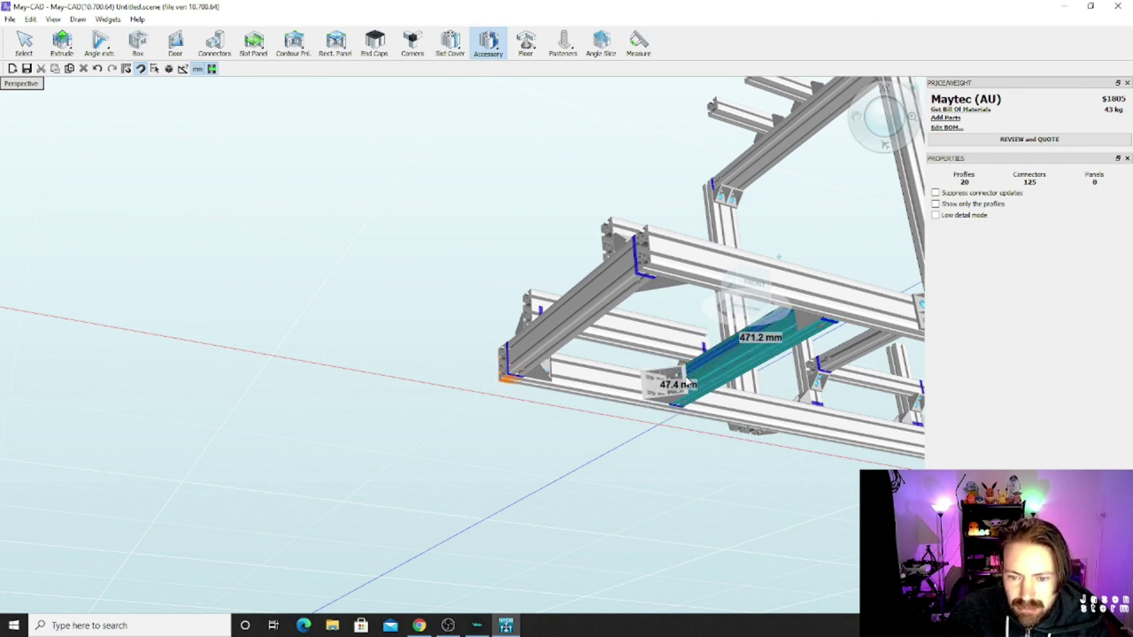
pyautogui.moveTo(794, 328); pyautogui.dragTo(637, 303, button='middle')
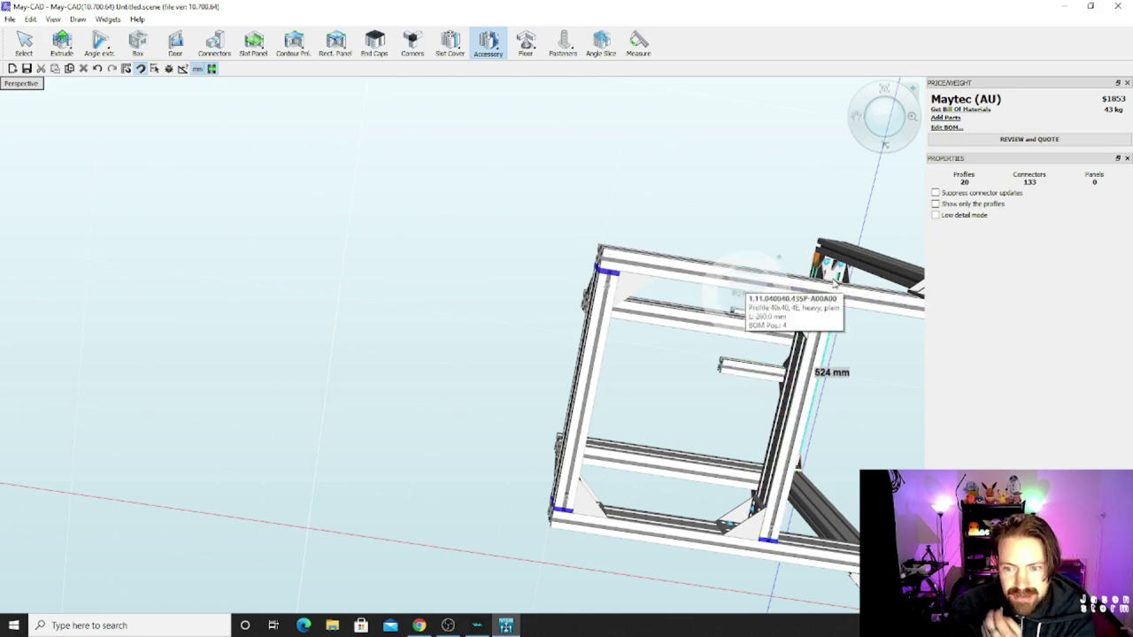
pyautogui.moveTo(783, 265); pyautogui.dragTo(748, 402, button='middle')
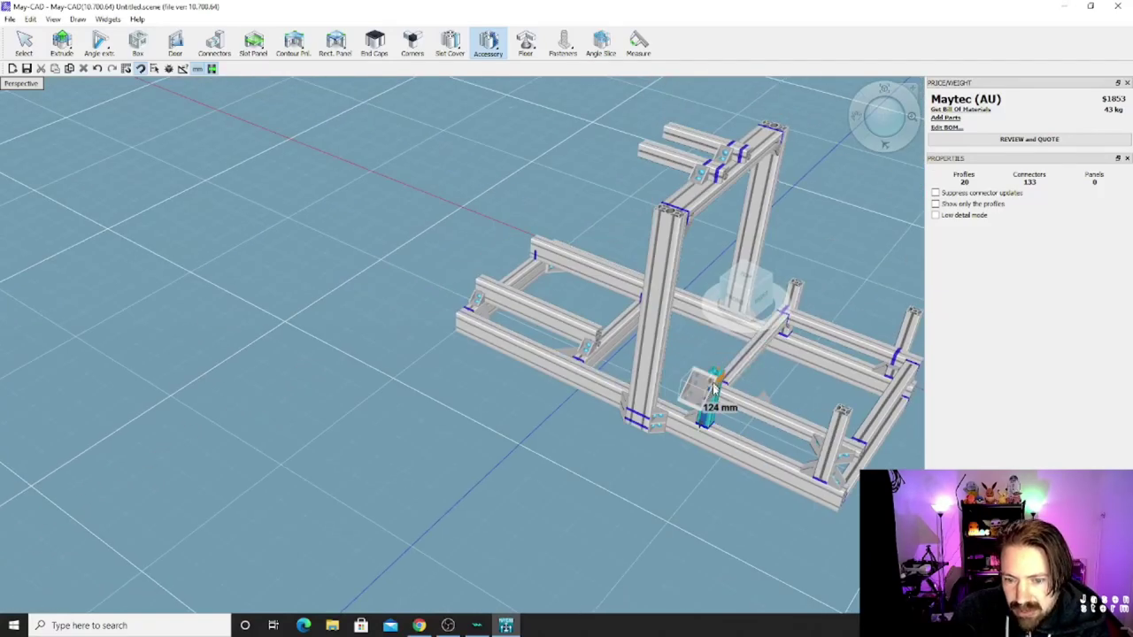
pyautogui.click(748, 403)
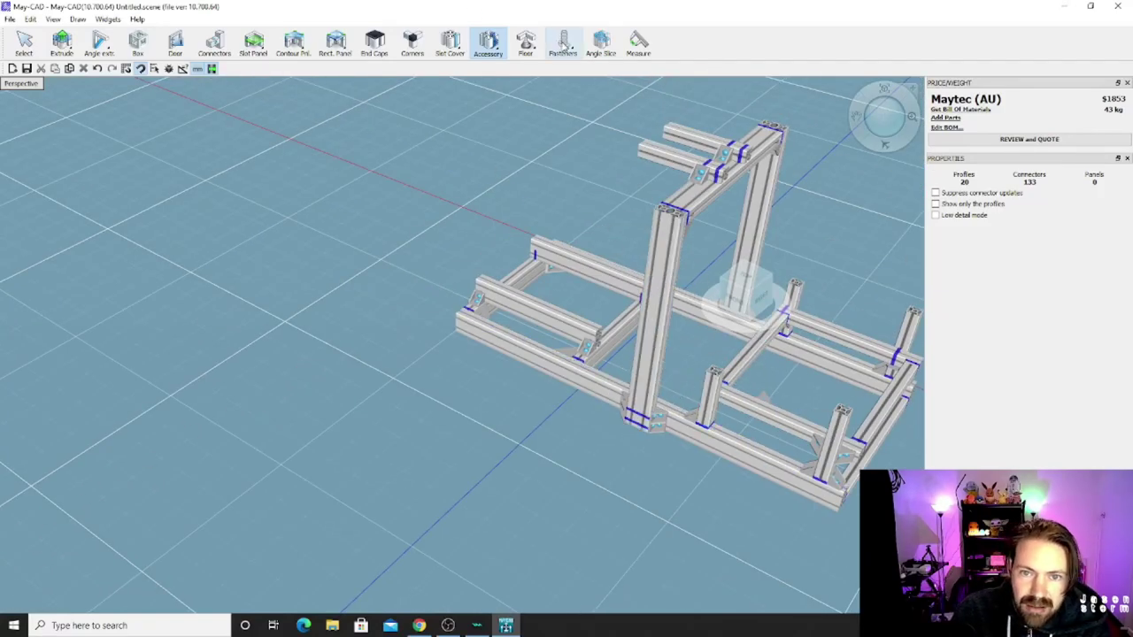
# Step: Attach a heavy-duty lever movable joint to the front upright
pyautogui.click(497, 53)
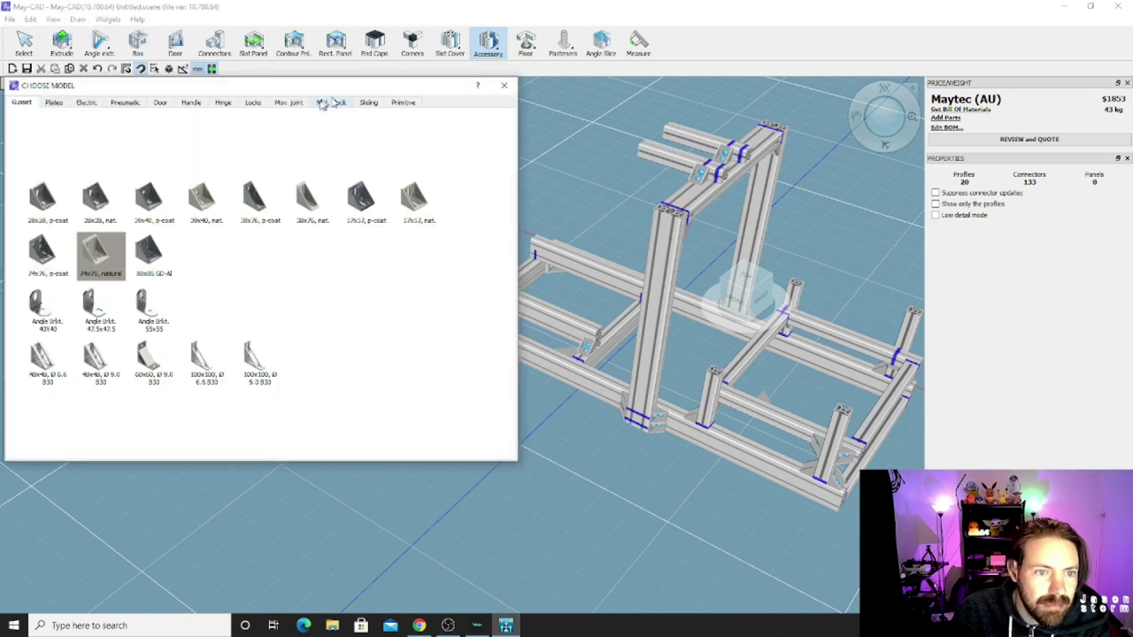
pyautogui.click(293, 104)
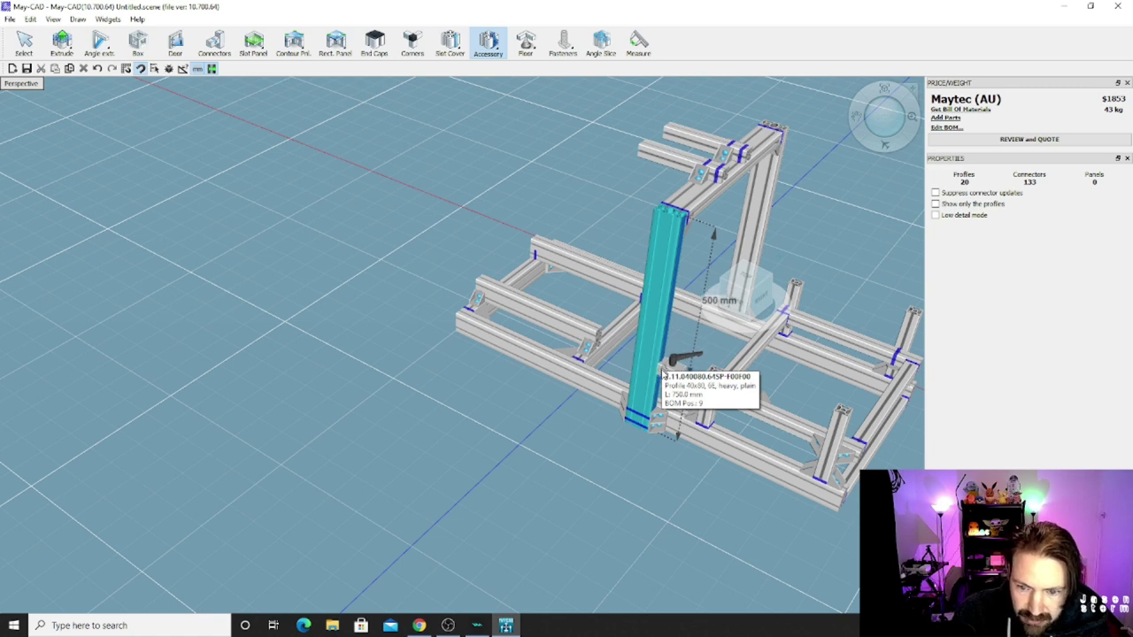
pyautogui.click(665, 388)
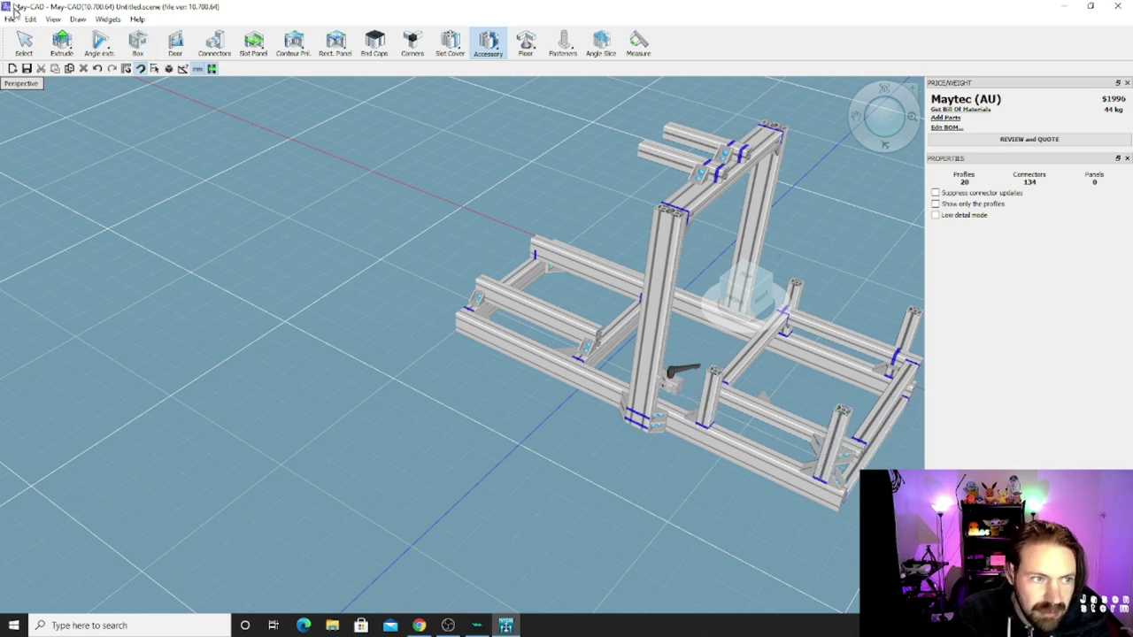
# Step: Select the lever joint and begin rotating it
pyautogui.click(25, 43)
pyautogui.click(676, 387)
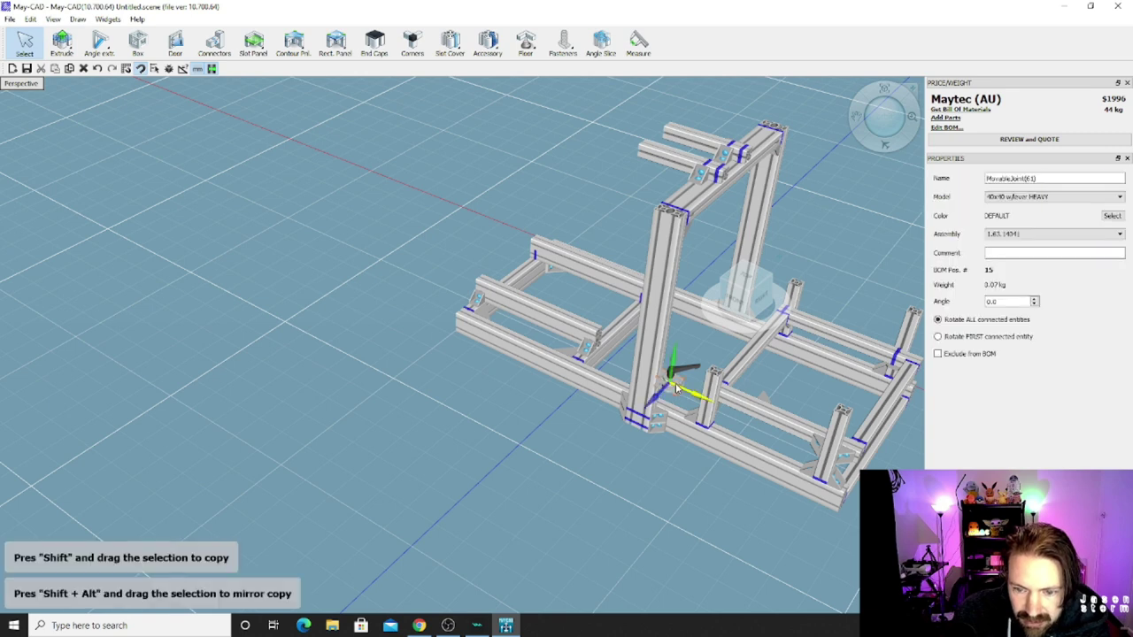
pyautogui.rightClick(676, 389)
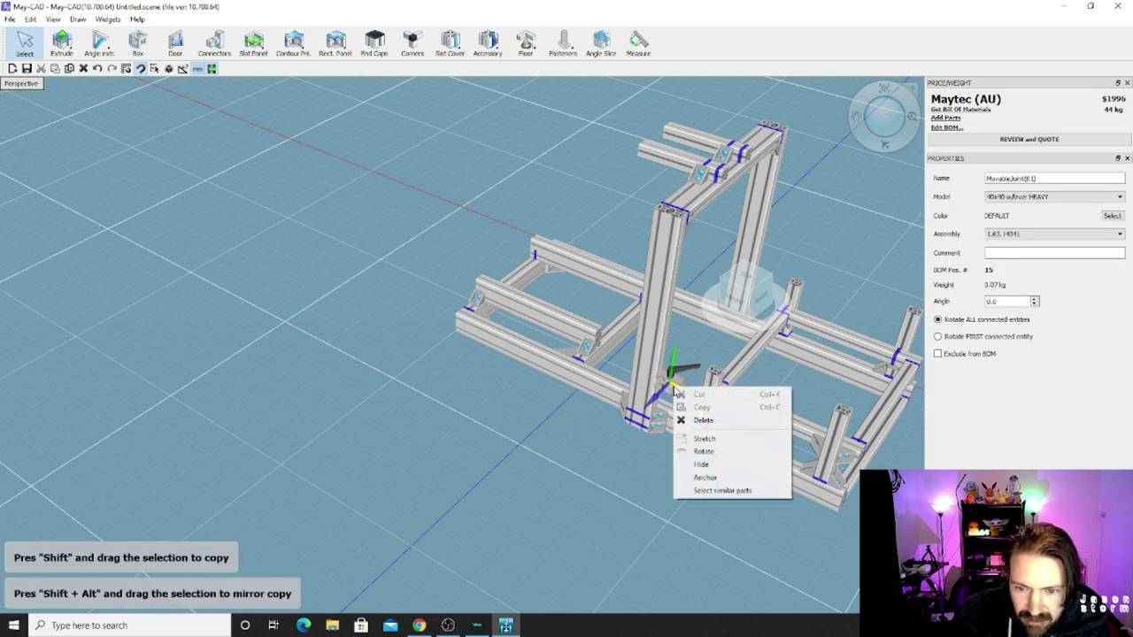
pyautogui.click(703, 451)
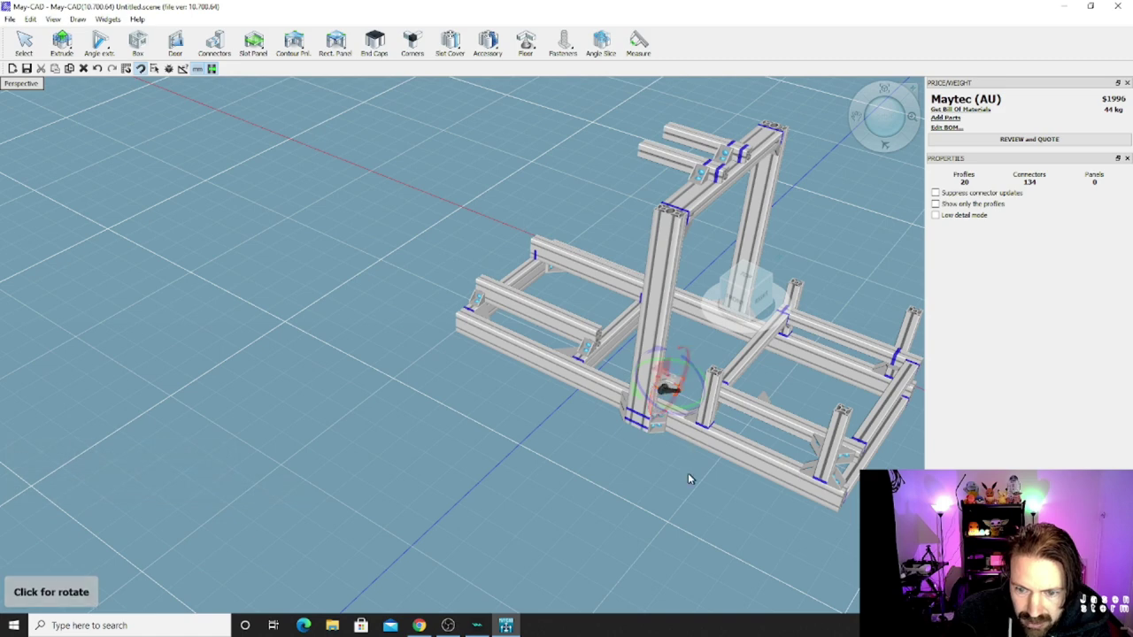
pyautogui.scroll(5, 674, 421)
pyautogui.scroll(1, 671, 371)
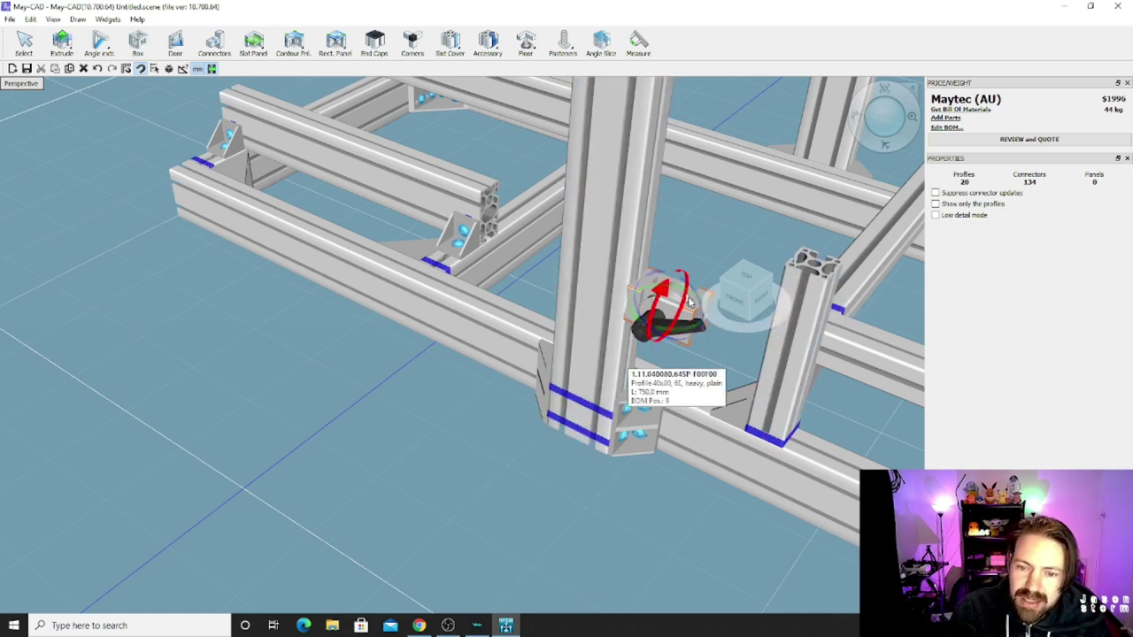
pyautogui.moveTo(623, 248); pyautogui.dragTo(611, 301, button='middle')
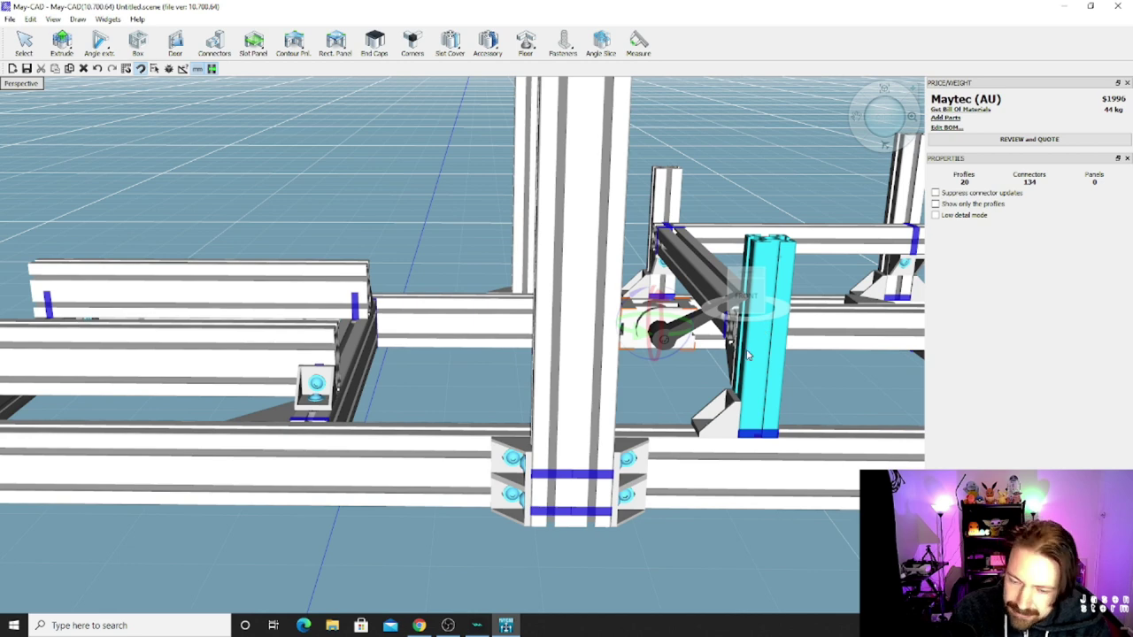
pyautogui.moveTo(738, 345); pyautogui.dragTo(292, 389, button='right')
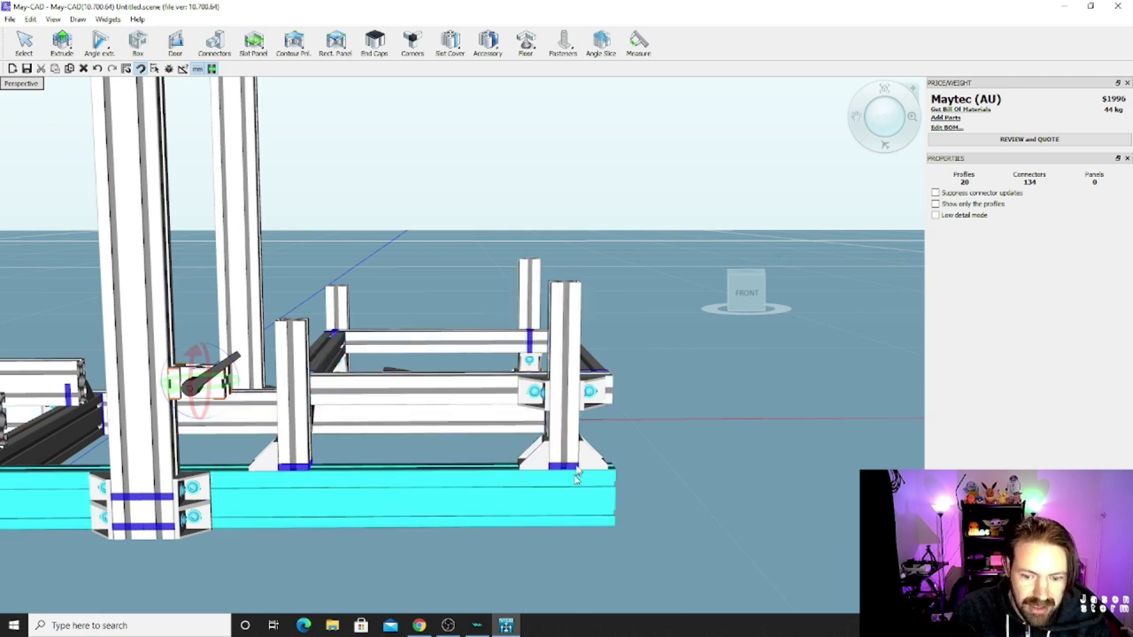
pyautogui.click(379, 197)
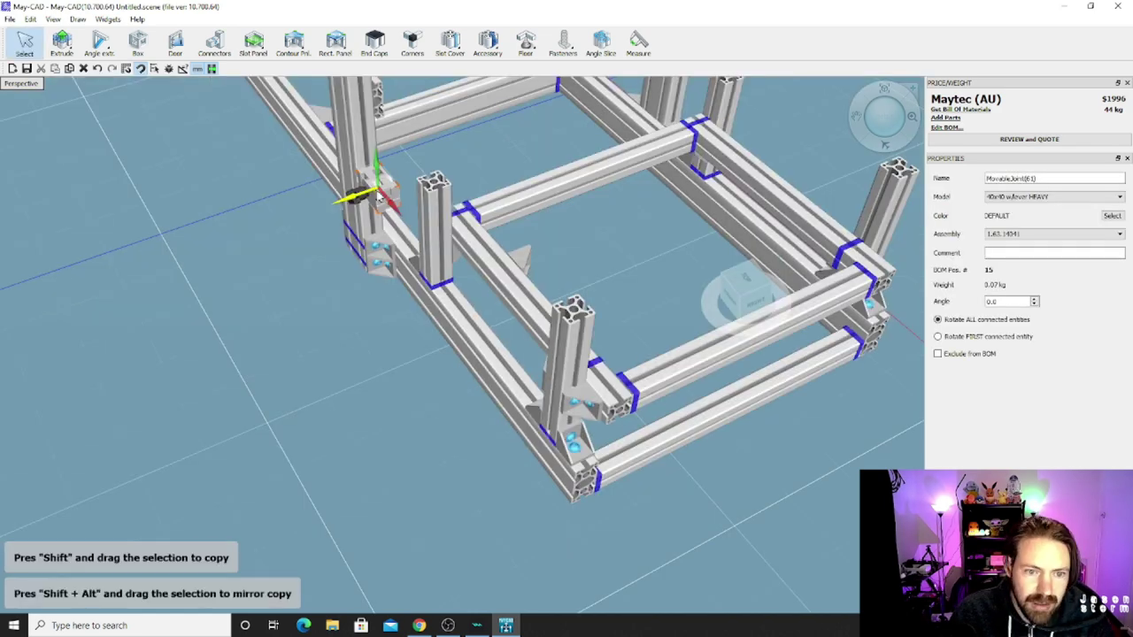
# Step: Delete the lever joint from the upright and place a first bracket on the lower rail
pyautogui.press('Delete')
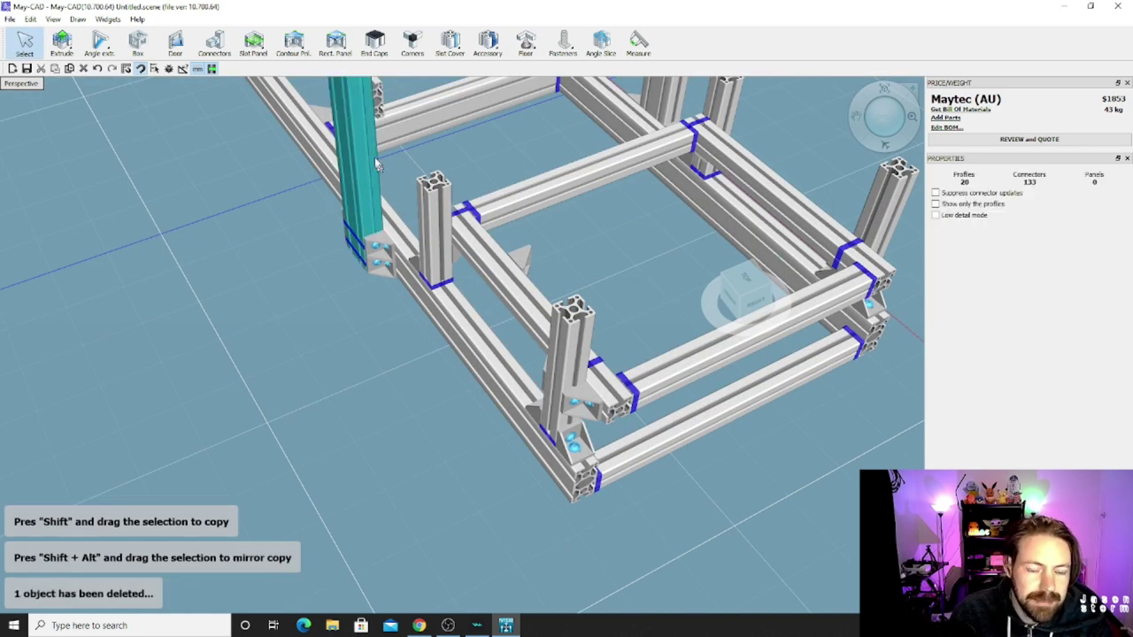
pyautogui.moveTo(361, 133); pyautogui.dragTo(808, 392, button='middle')
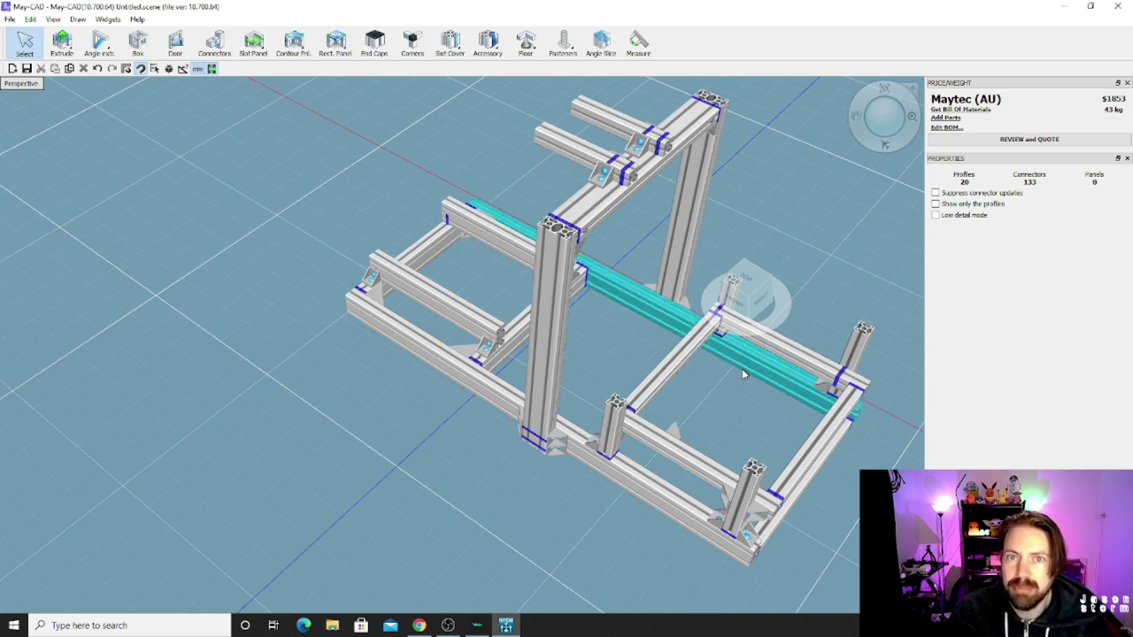
pyautogui.click(488, 44)
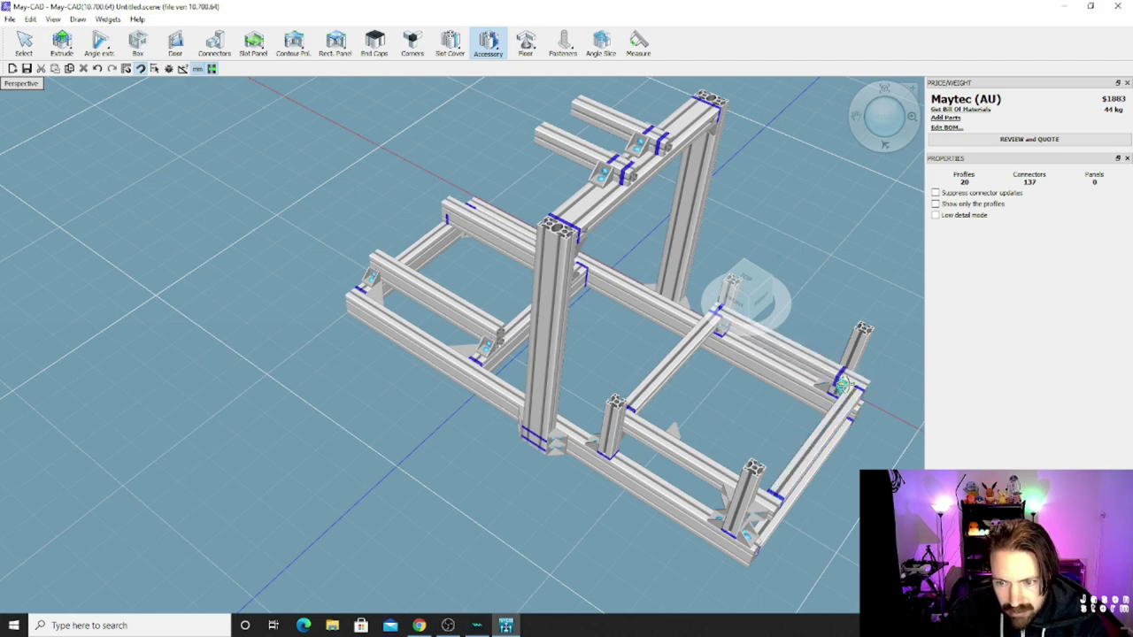
# Step: Fit a bracket on the rail where it meets the short rear post
pyautogui.moveTo(841, 385); pyautogui.dragTo(724, 388, button='middle')
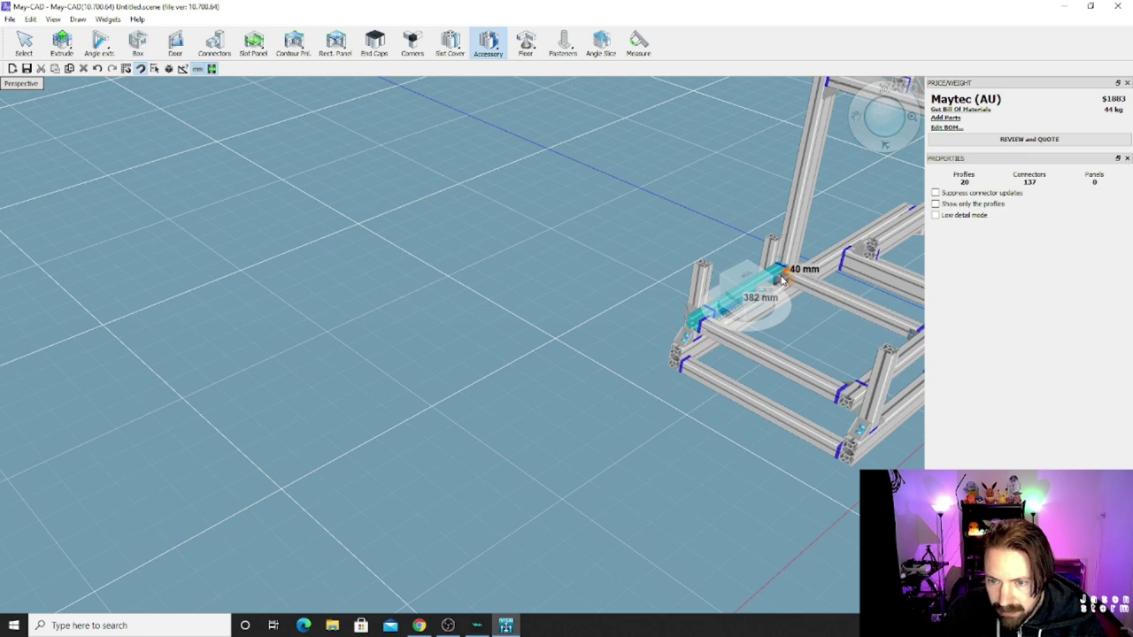
pyautogui.click(781, 279)
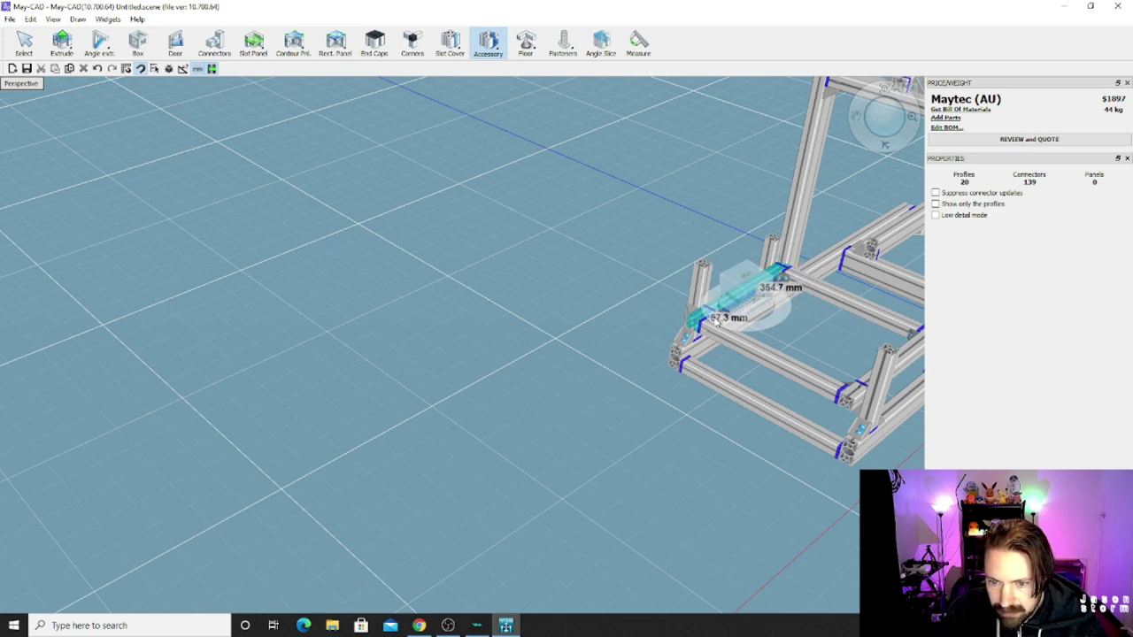
pyautogui.moveTo(700, 321)
pyautogui.mouseDown(button='middle')
pyautogui.moveTo(632, 309)
pyautogui.moveTo(719, 328)
pyautogui.mouseUp(button='middle')
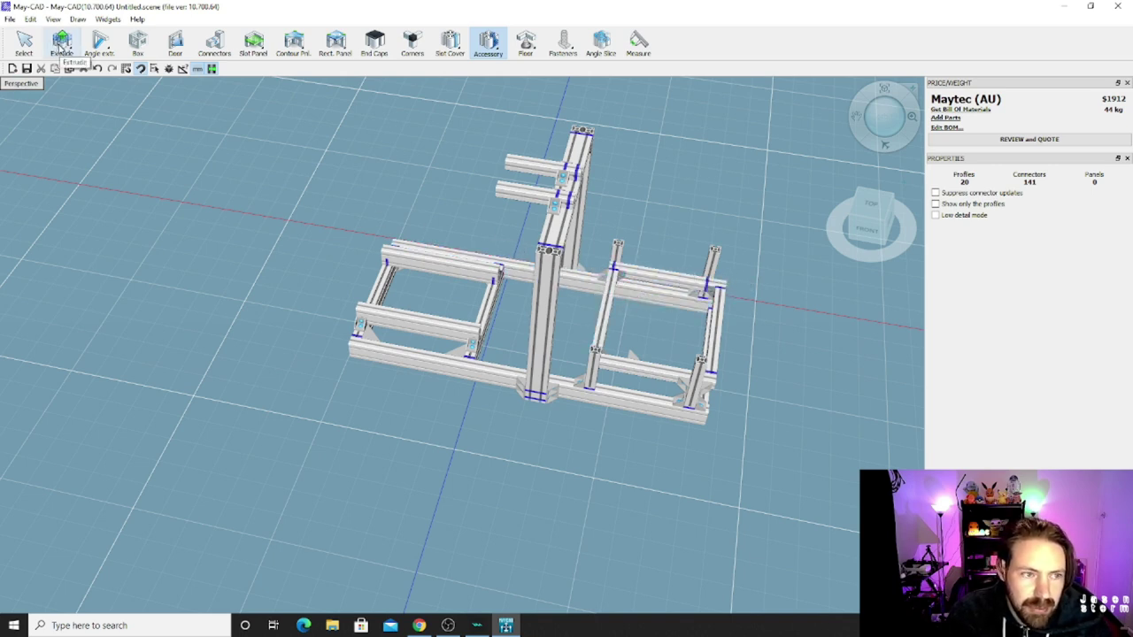
# Step: Delete the 440 mm crossbar from the seat base and bring up the 40 mm profile catalogue
pyautogui.press('Escape')
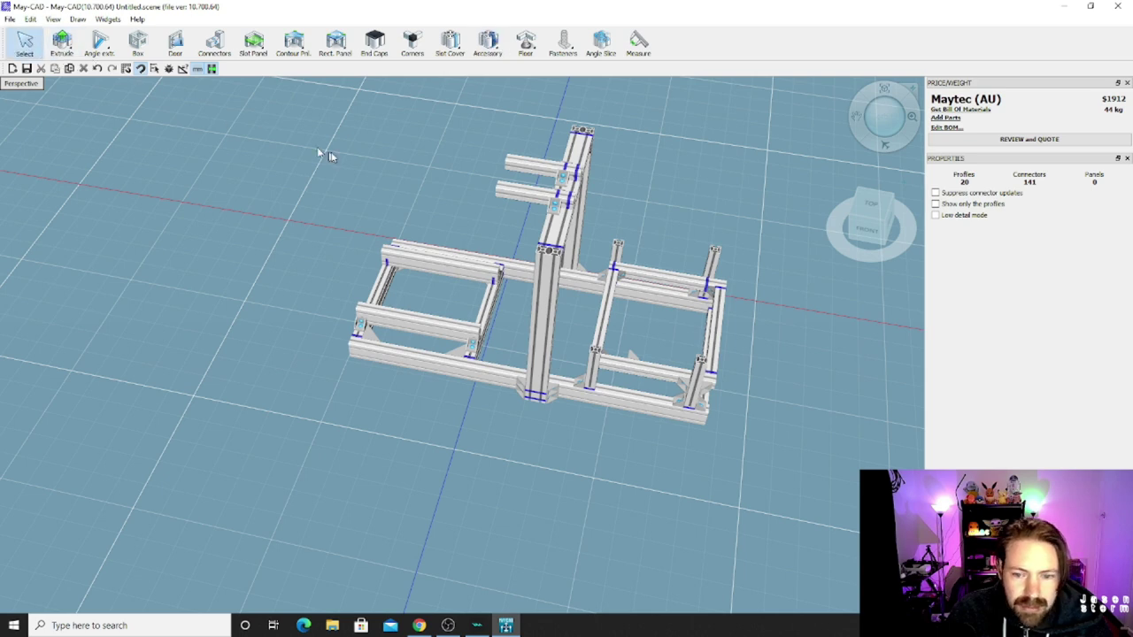
pyautogui.click(607, 316)
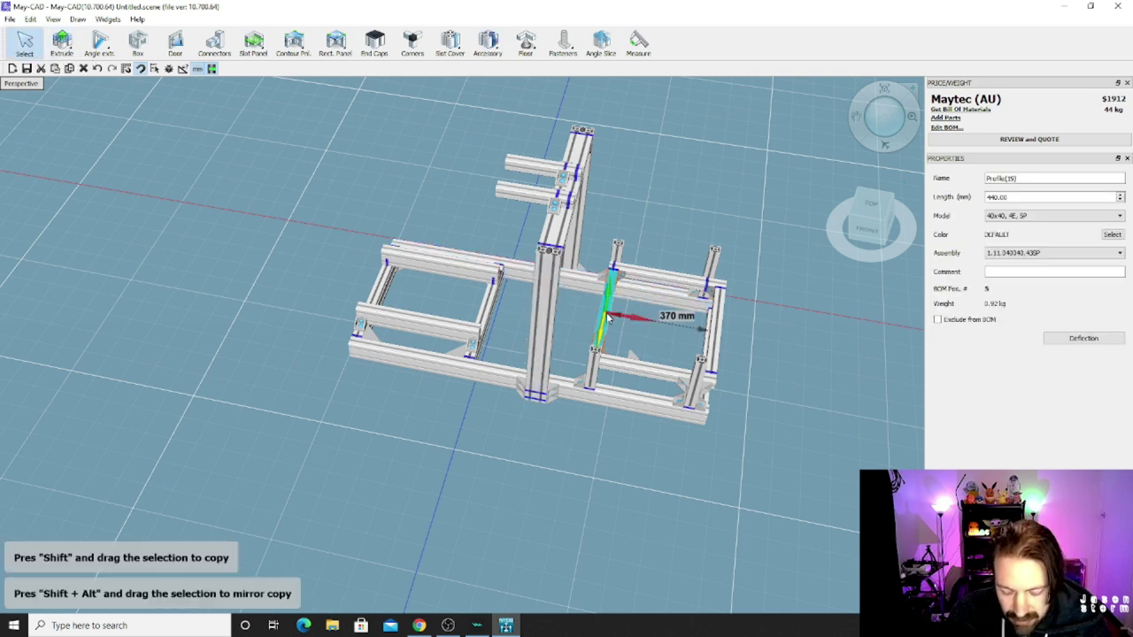
pyautogui.press('Delete')
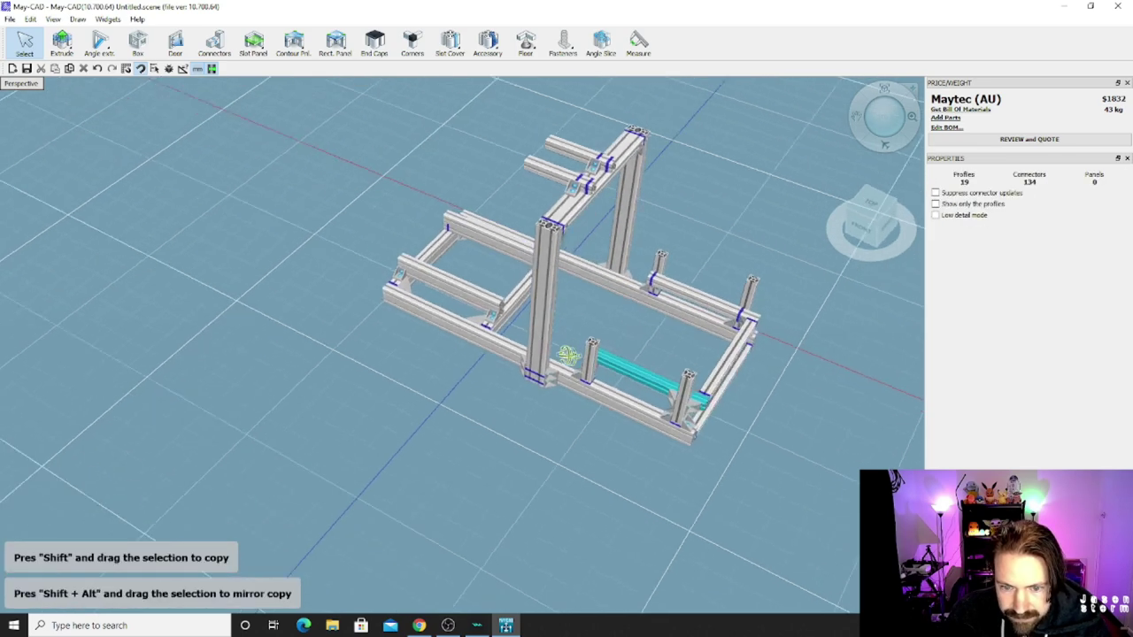
pyautogui.moveTo(567, 354); pyautogui.dragTo(447, 305, button='right')
pyautogui.click(62, 42)
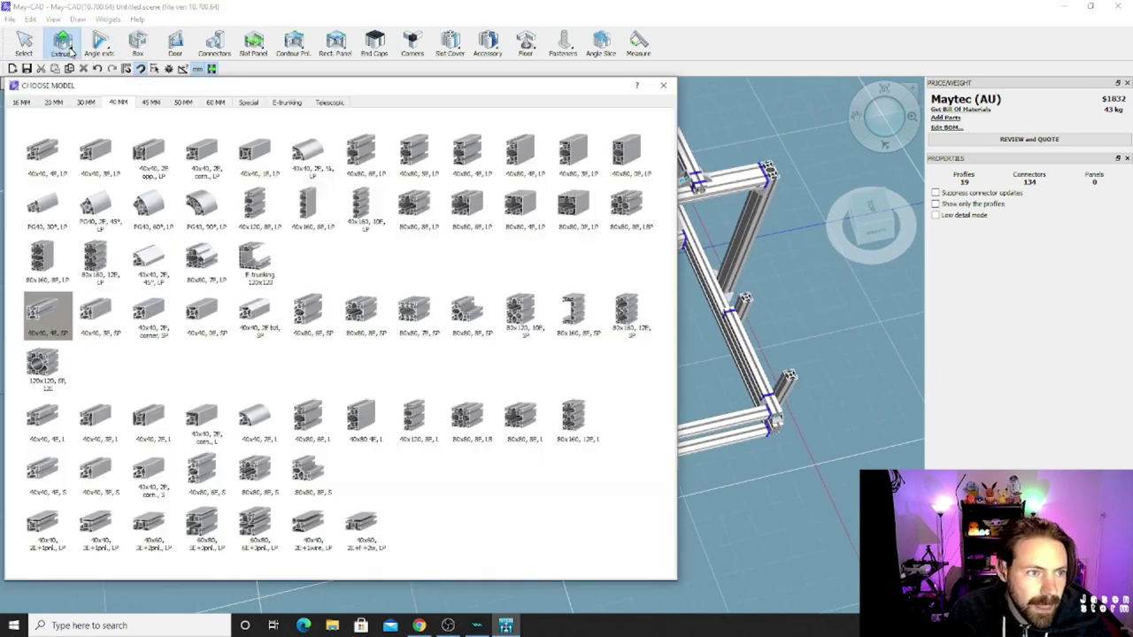
# Step: Place a 440 mm 40x80 profile and extrude a second crossbar from the right side rail
pyautogui.click(320, 317)
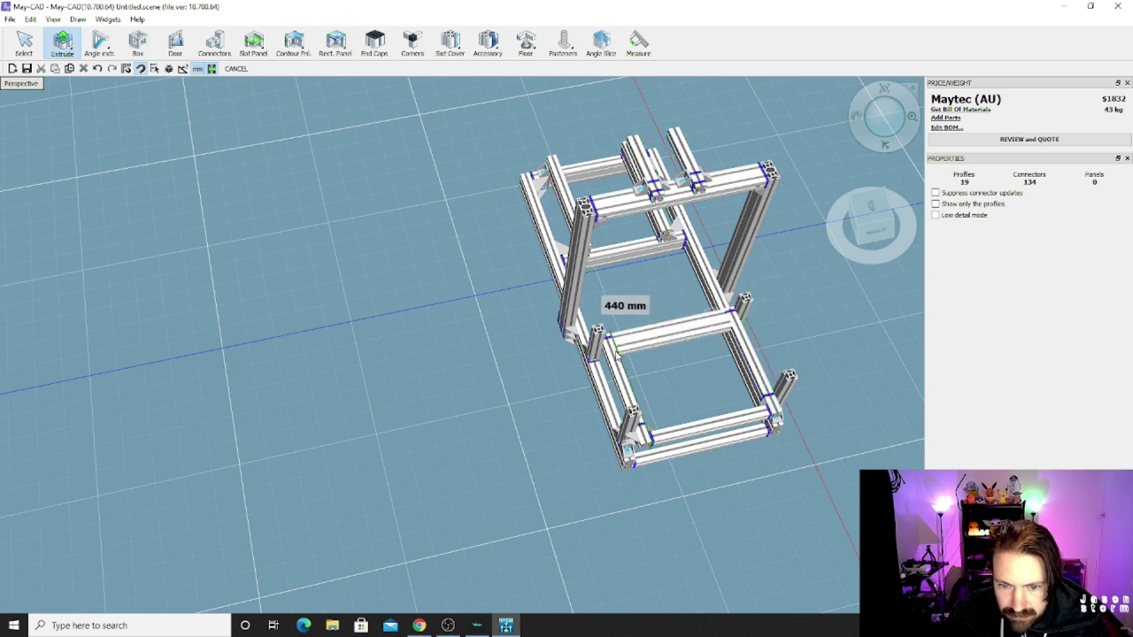
pyautogui.click(726, 320)
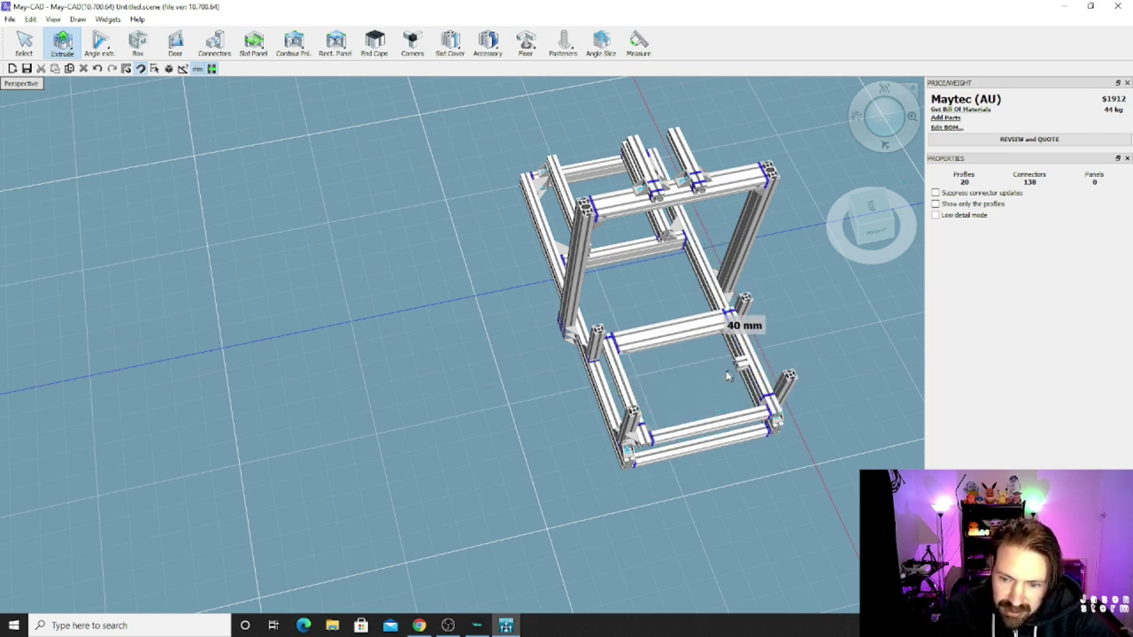
pyautogui.moveTo(742, 365); pyautogui.dragTo(634, 397)
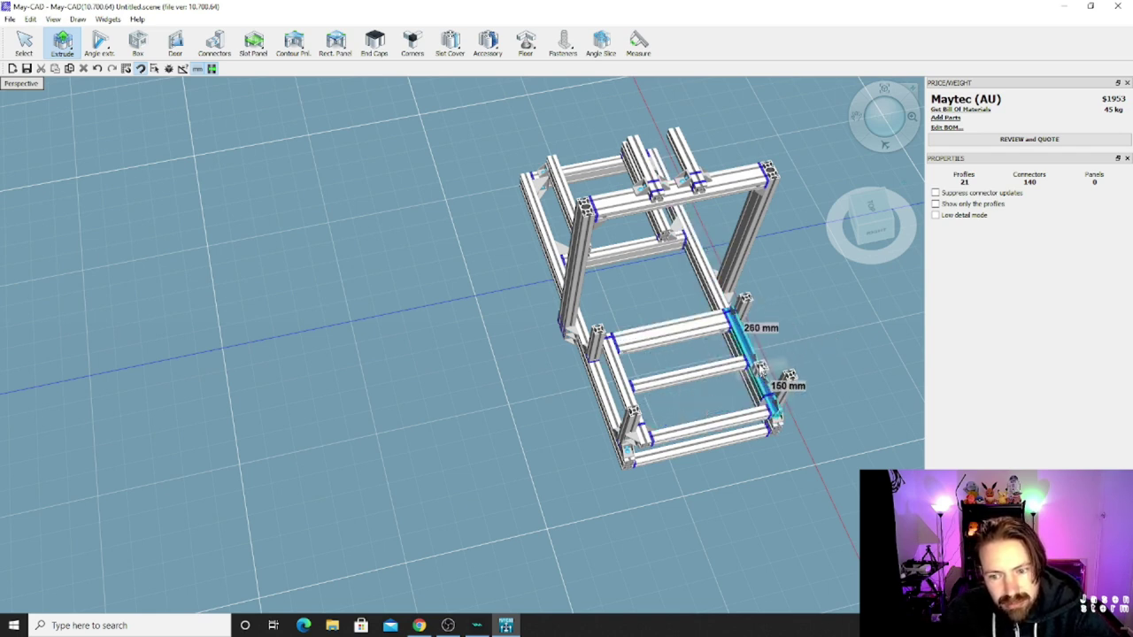
pyautogui.click(489, 51)
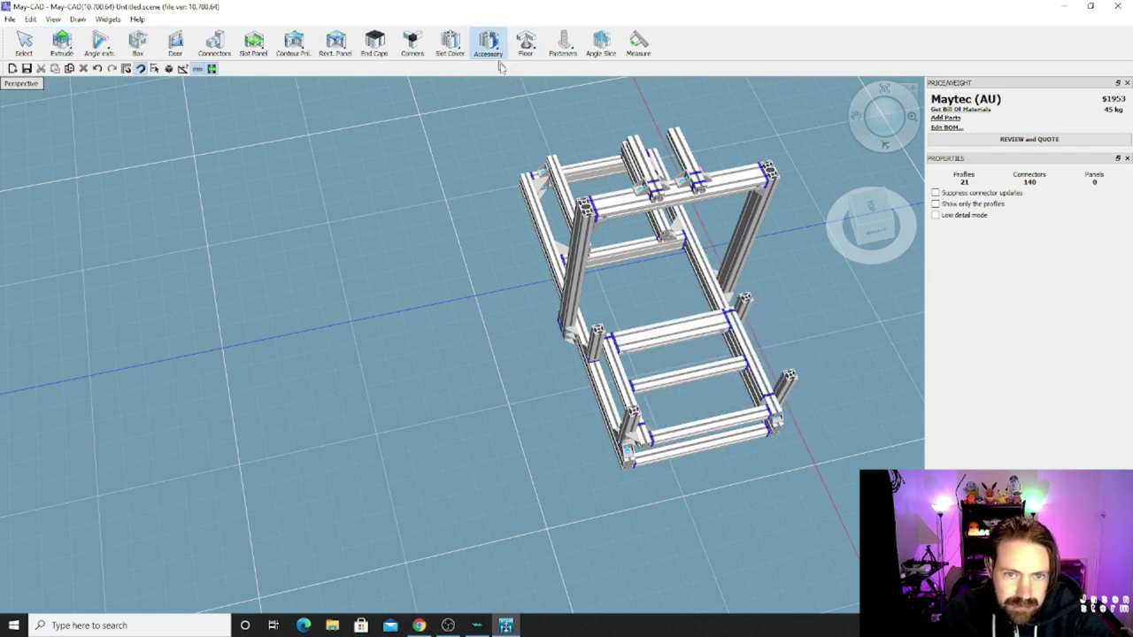
# Step: Place gussets at both ends of the new crossbars and on the side rail
pyautogui.click(717, 337)
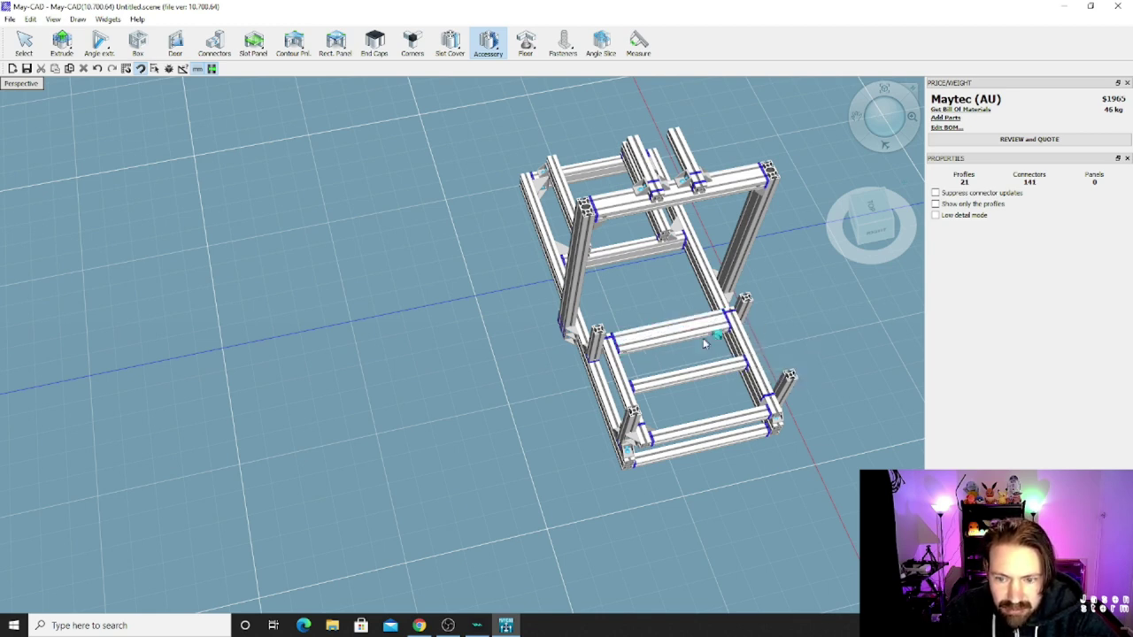
pyautogui.click(638, 355)
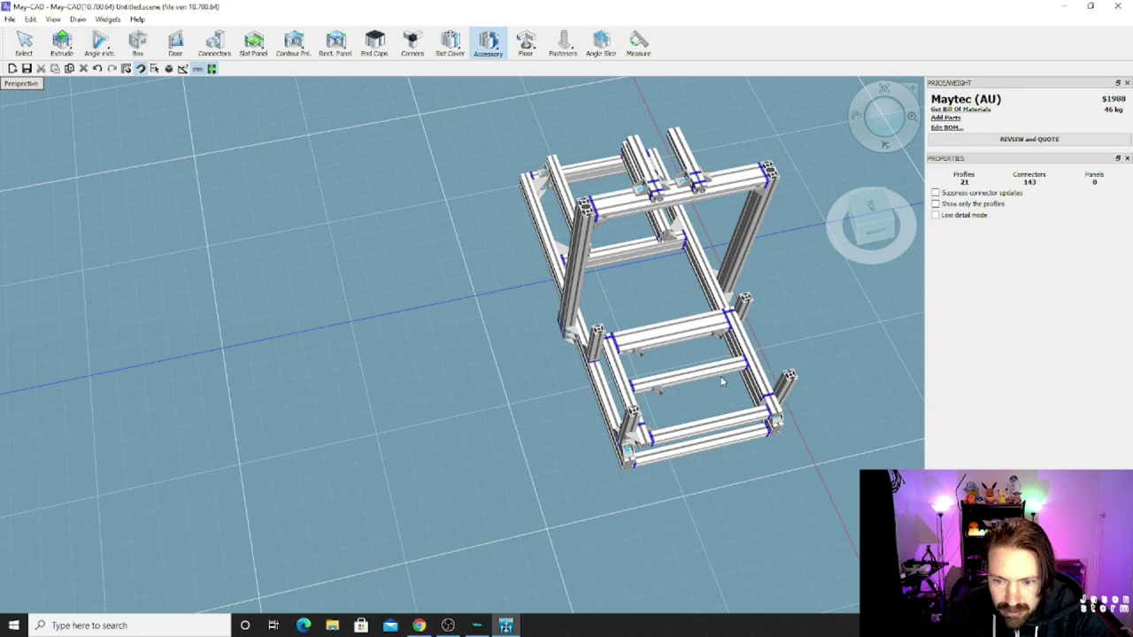
pyautogui.click(748, 415)
pyautogui.moveTo(748, 414)
pyautogui.mouseDown(button='right')
pyautogui.moveTo(835, 387)
pyautogui.moveTo(759, 408)
pyautogui.mouseUp(button='right')
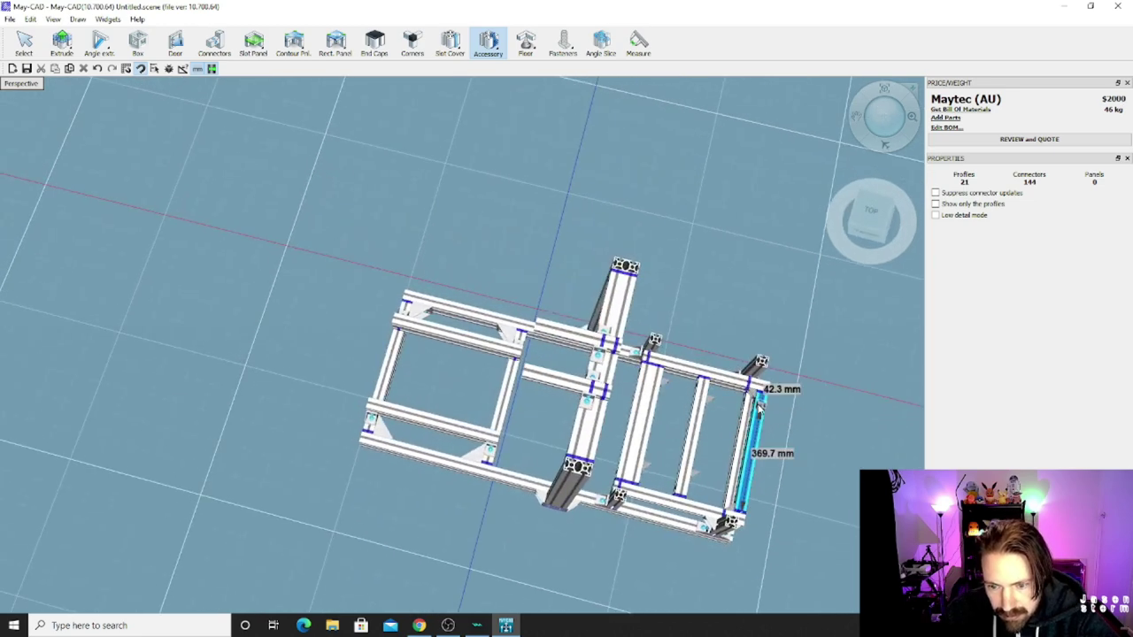
pyautogui.click(752, 416)
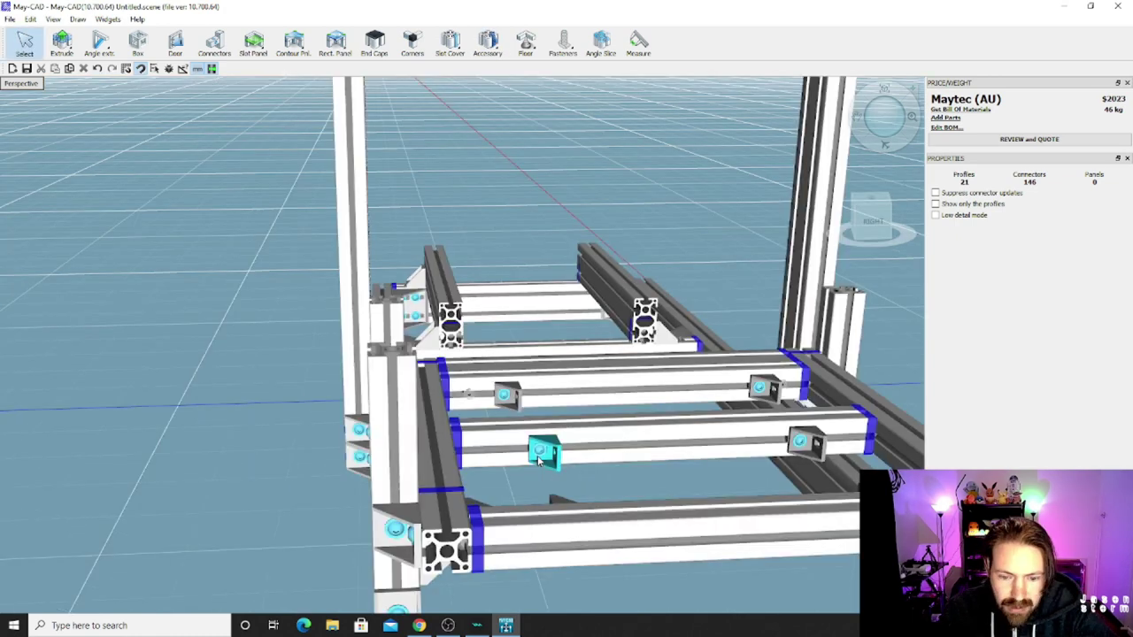
# Step: Start rotating the left slot bracket on the crossbar, then cancel back to Select
pyautogui.click(547, 453)
pyautogui.rightClick(549, 458)
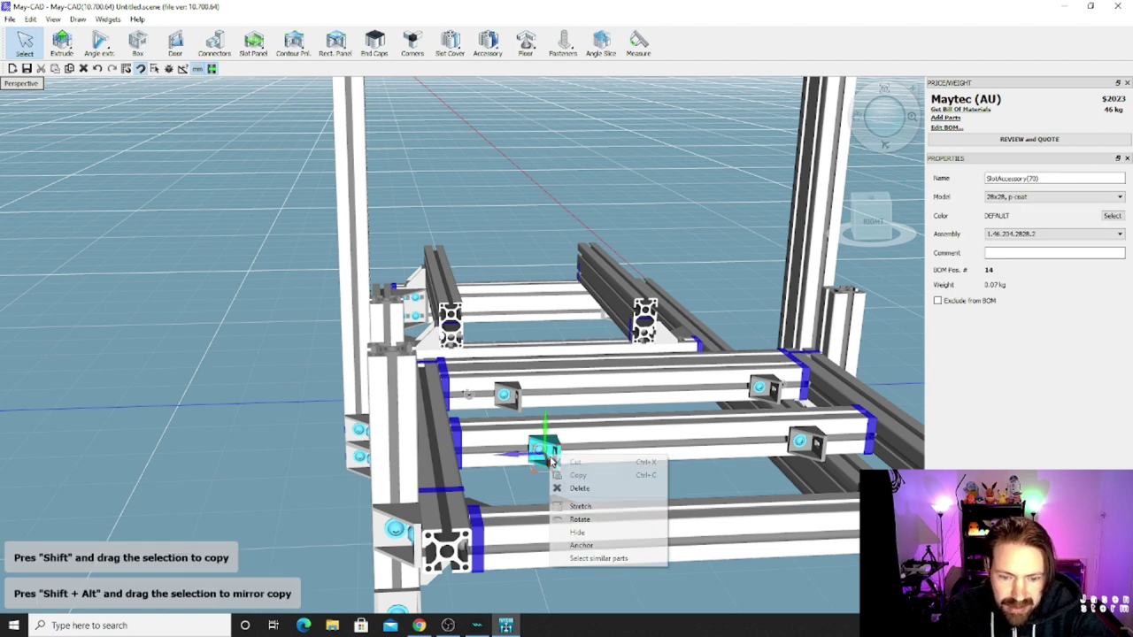
pyautogui.click(577, 522)
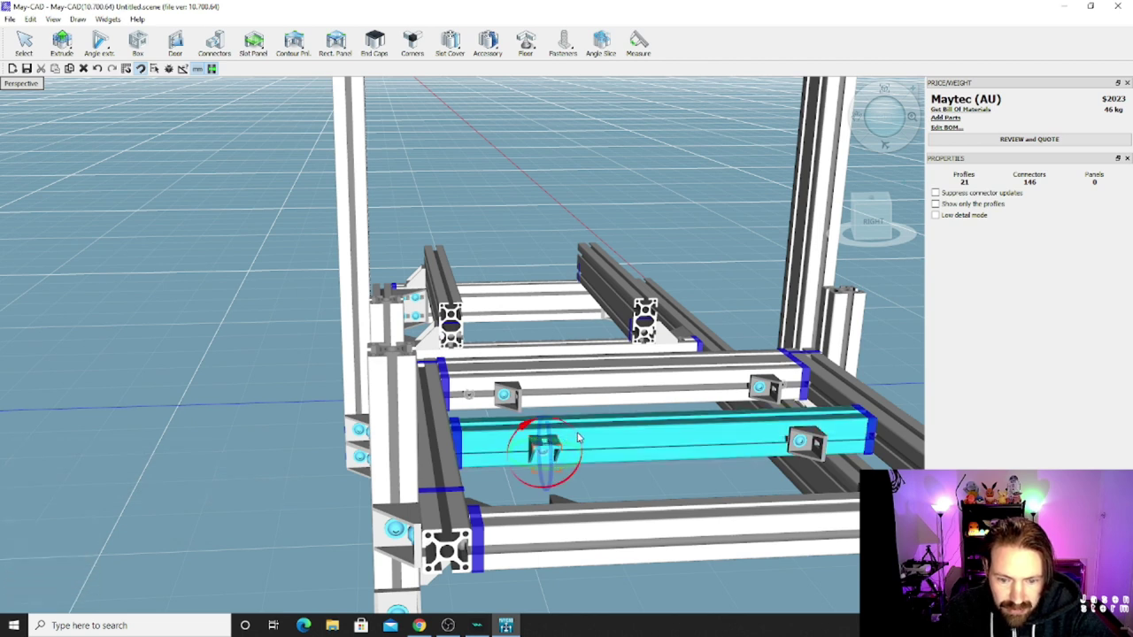
pyautogui.press('Escape')
# Step: Rotate the right-hand slot accessory on the seat crossbar to its new orientation
pyautogui.click(814, 449)
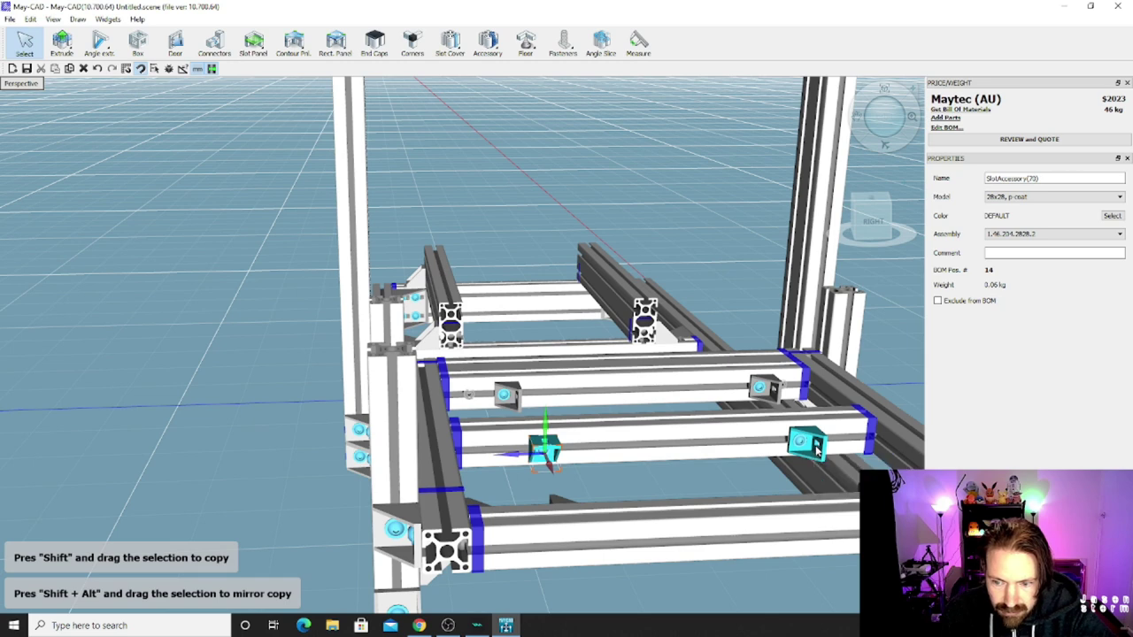
pyautogui.click(814, 448)
pyautogui.rightClick(816, 449)
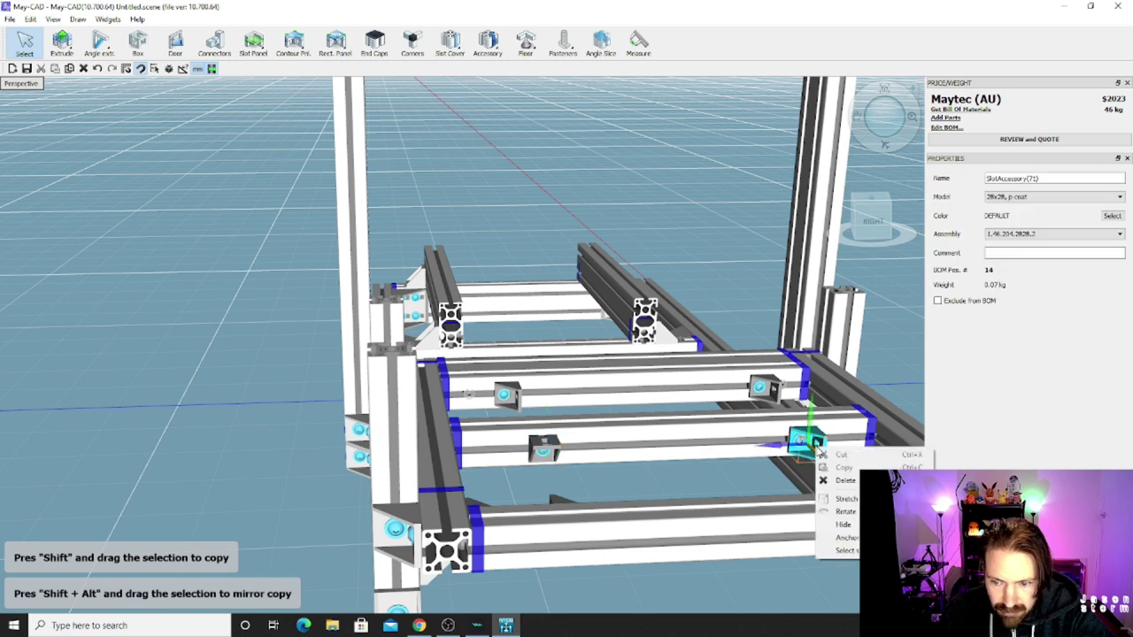
pyautogui.click(843, 513)
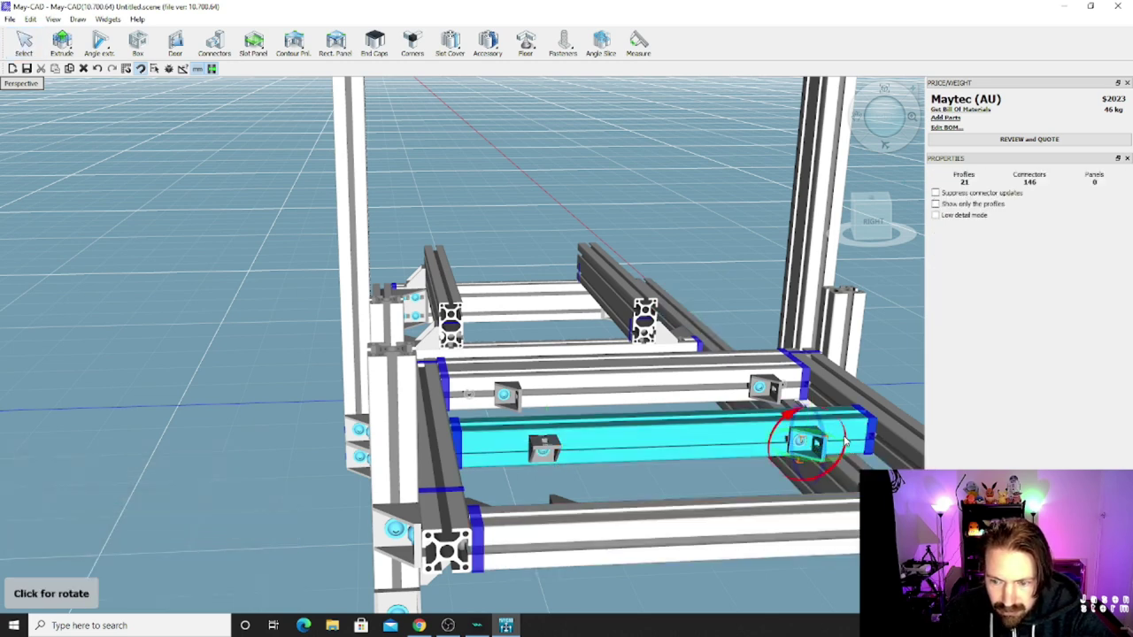
pyautogui.click(803, 445)
# Step: Select the wide crossbar profile and look down on the seat frame
pyautogui.click(767, 390)
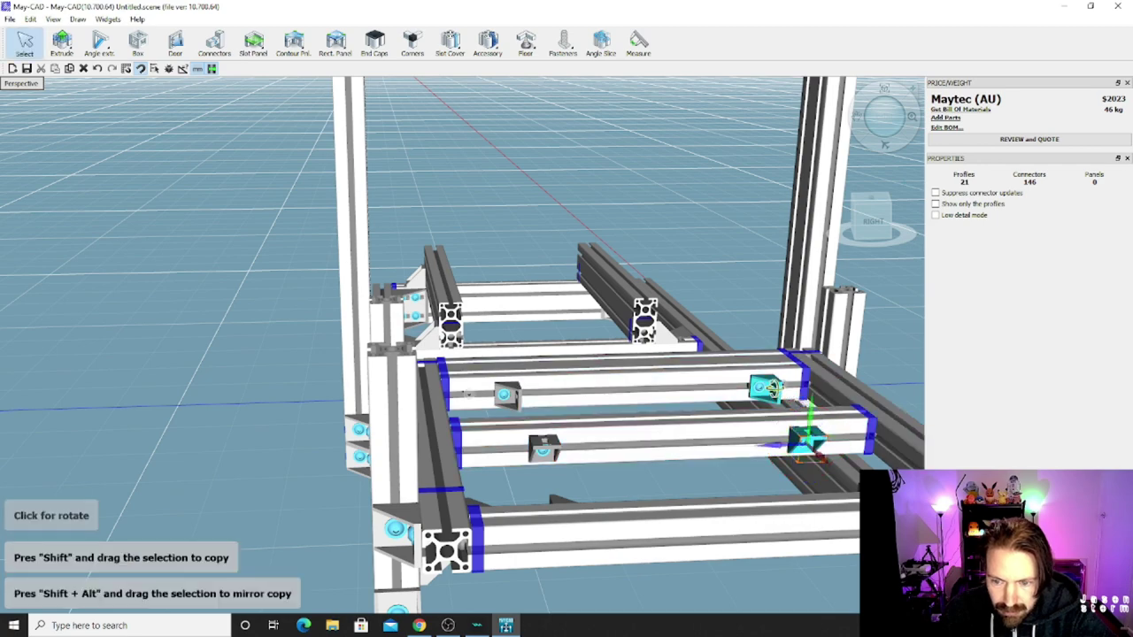
pyautogui.moveTo(767, 390); pyautogui.dragTo(649, 379, button='right')
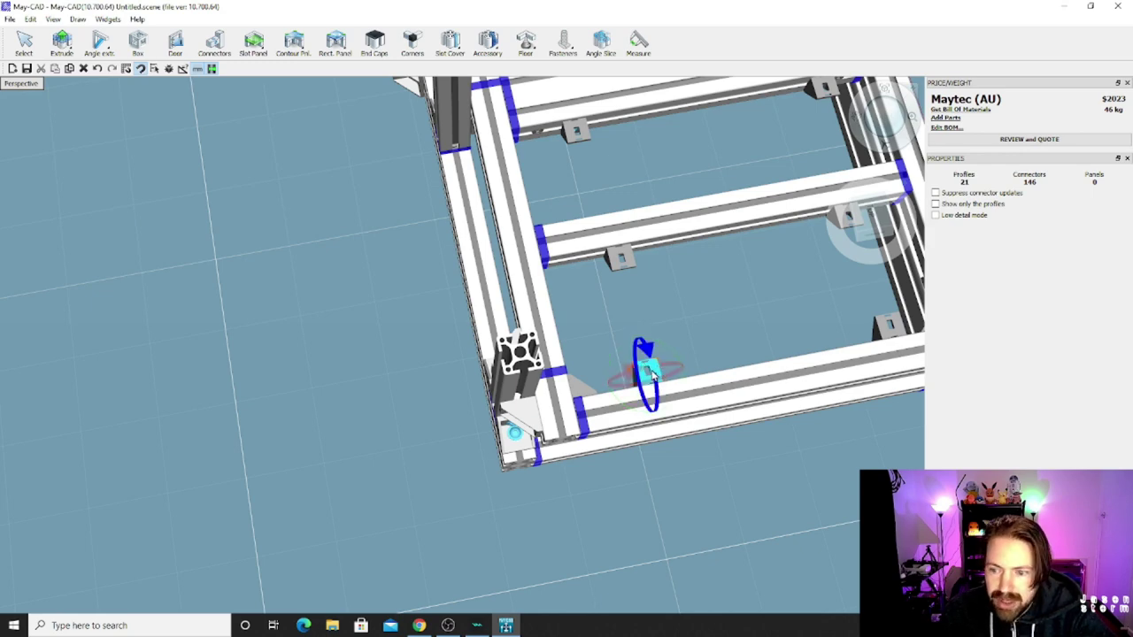
pyautogui.click(647, 375)
pyautogui.moveTo(647, 374); pyautogui.dragTo(664, 209, button='right')
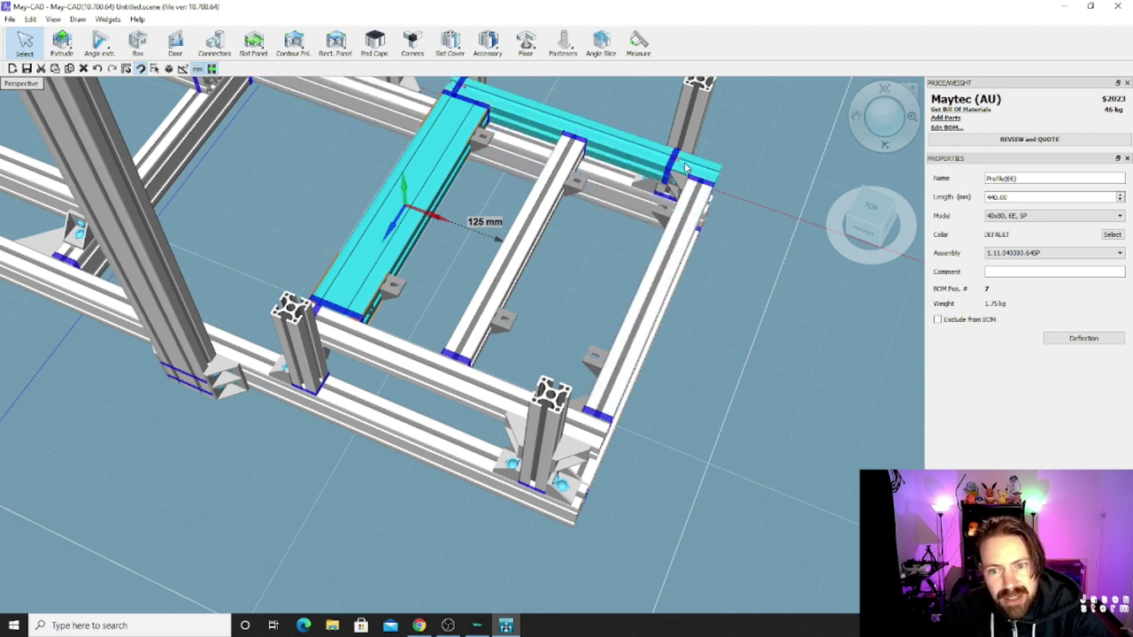
# Step: Select the right-hand and second seat-frame crossbars, then clear the selection
pyautogui.press('a')
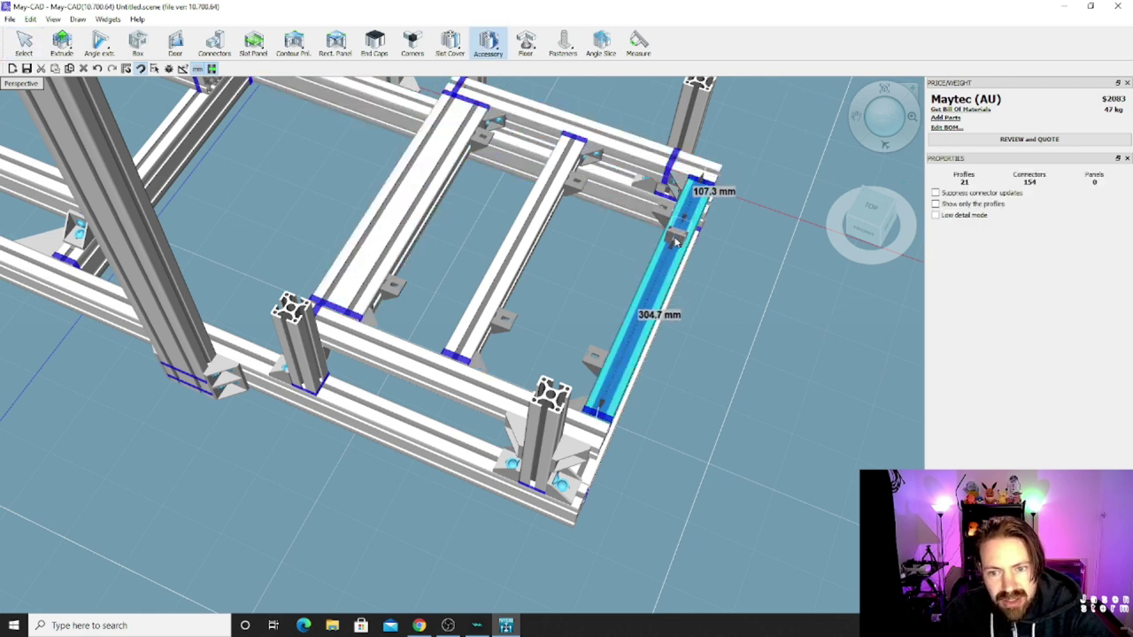
pyautogui.click(24, 42)
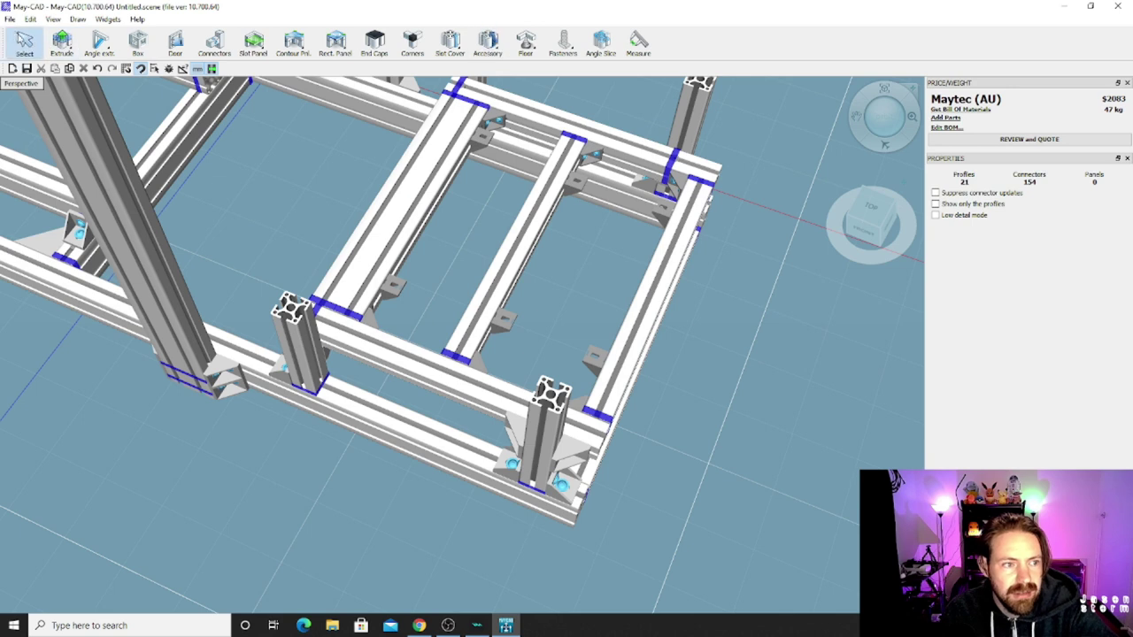
pyautogui.click(660, 287)
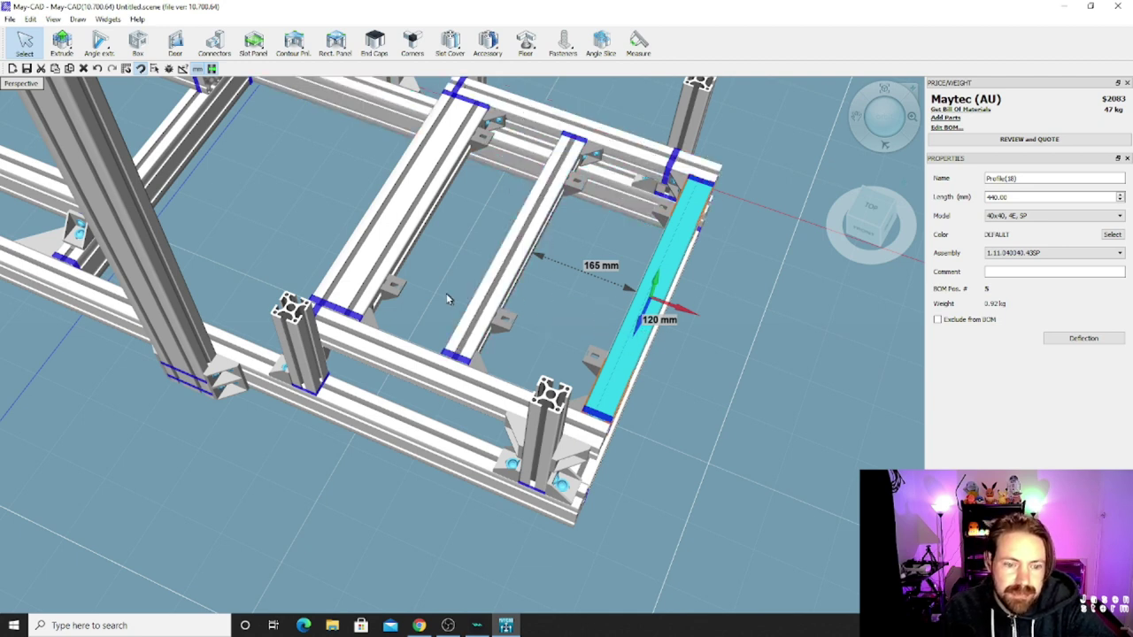
pyautogui.keyDown('ctrl'); pyautogui.click(472, 302); pyautogui.keyUp('ctrl')
pyautogui.moveTo(473, 302); pyautogui.dragTo(699, 584, button='middle')
pyautogui.click(708, 597)
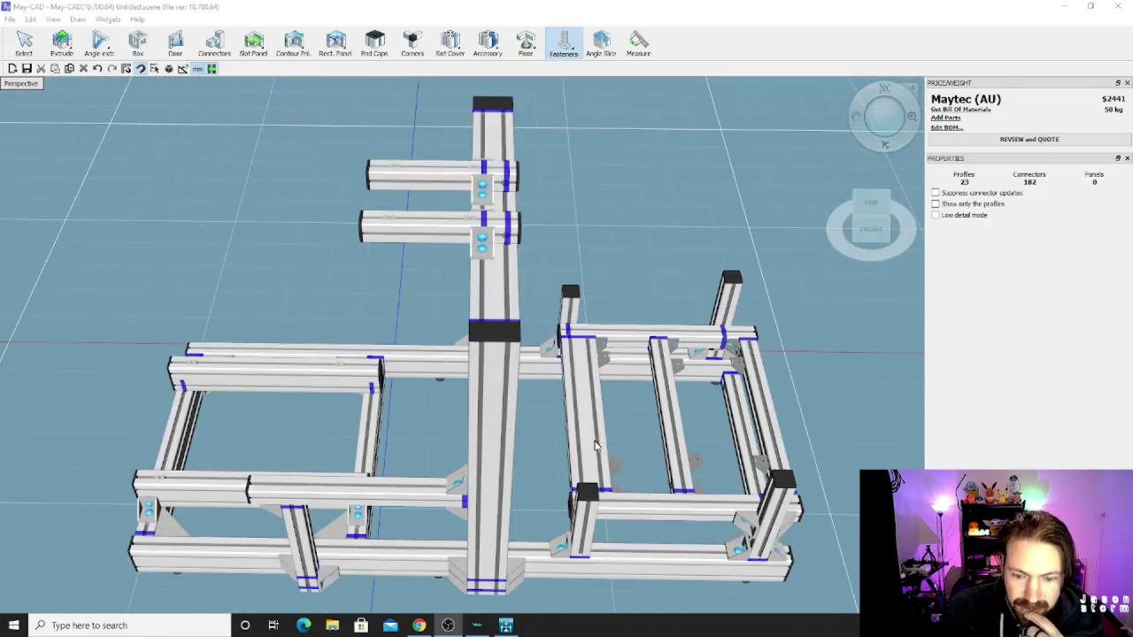
# Step: Choose the M8 T-bolt and place four on the upright and right rail, top and bottom
pyautogui.click(565, 46)
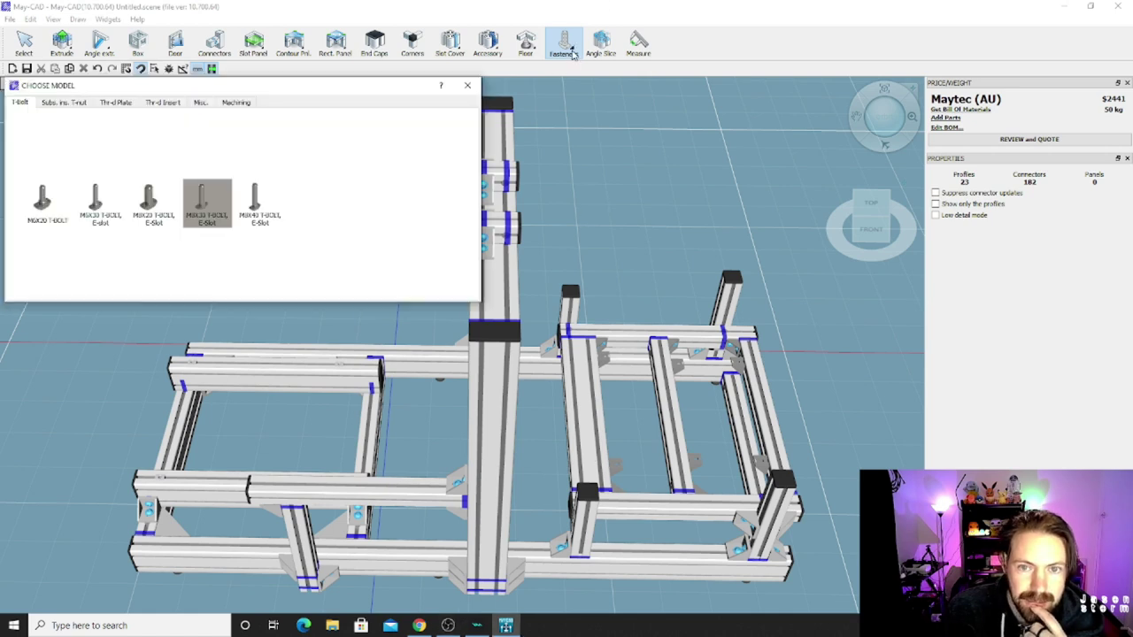
pyautogui.click(211, 206)
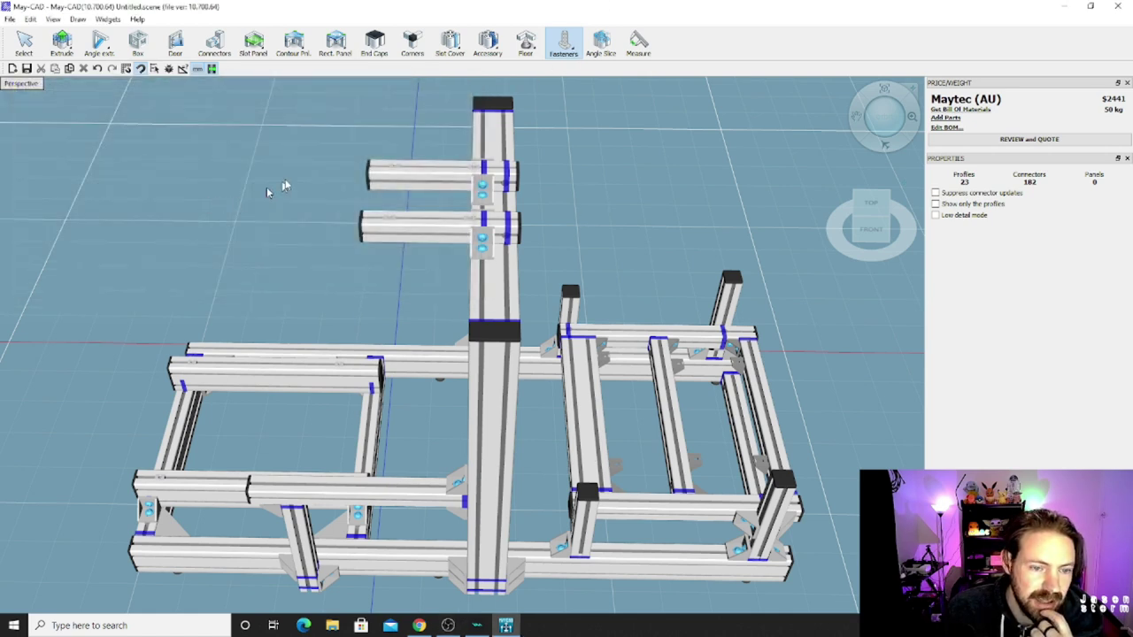
pyautogui.click(603, 468)
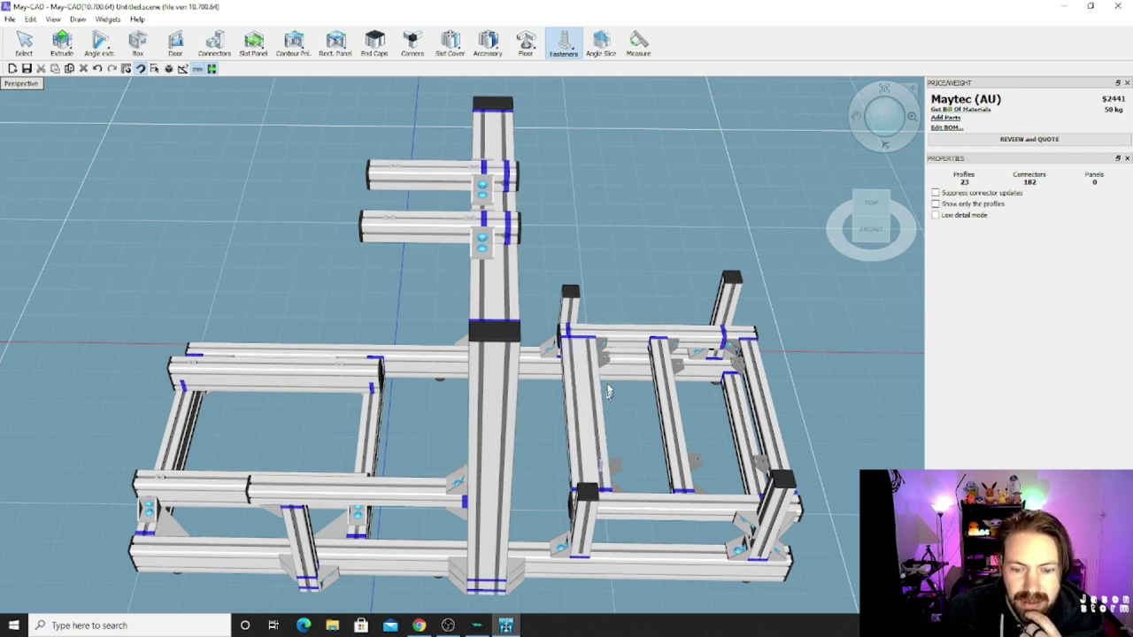
pyautogui.click(591, 365)
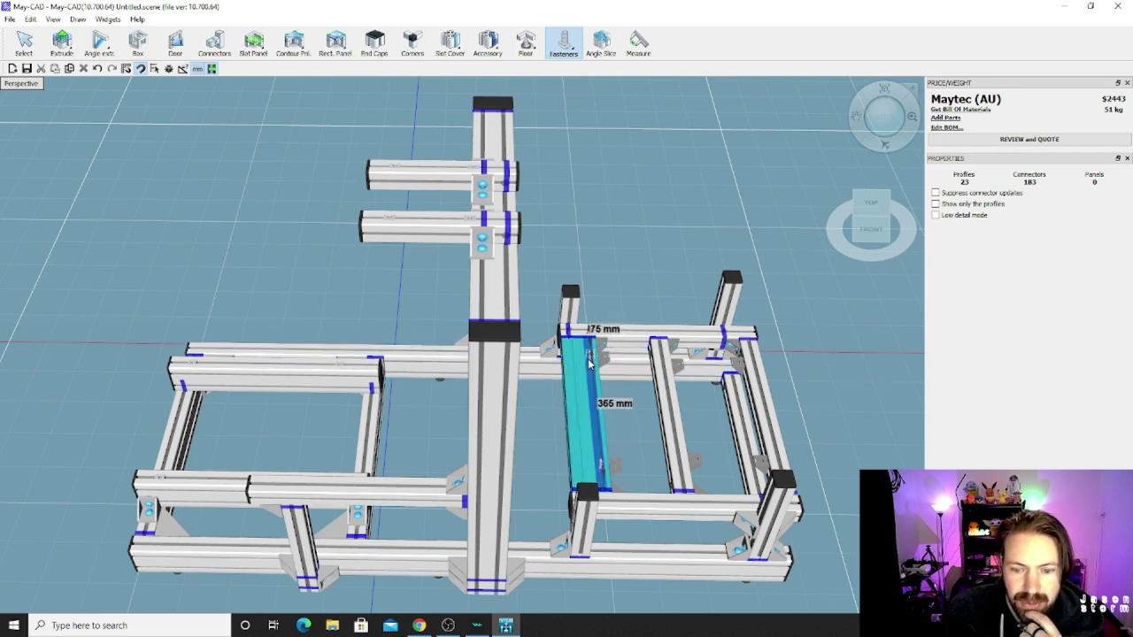
pyautogui.click(756, 370)
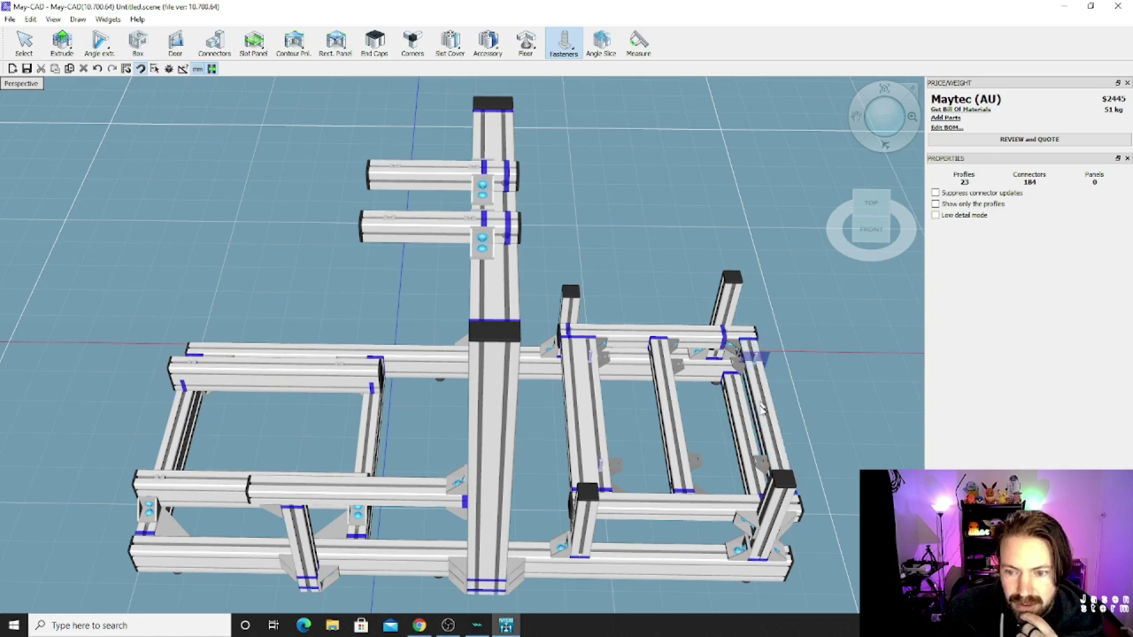
pyautogui.click(784, 467)
# Step: Place two more T-bolts on the seat frame
pyautogui.moveTo(784, 465); pyautogui.dragTo(699, 409, button='middle')
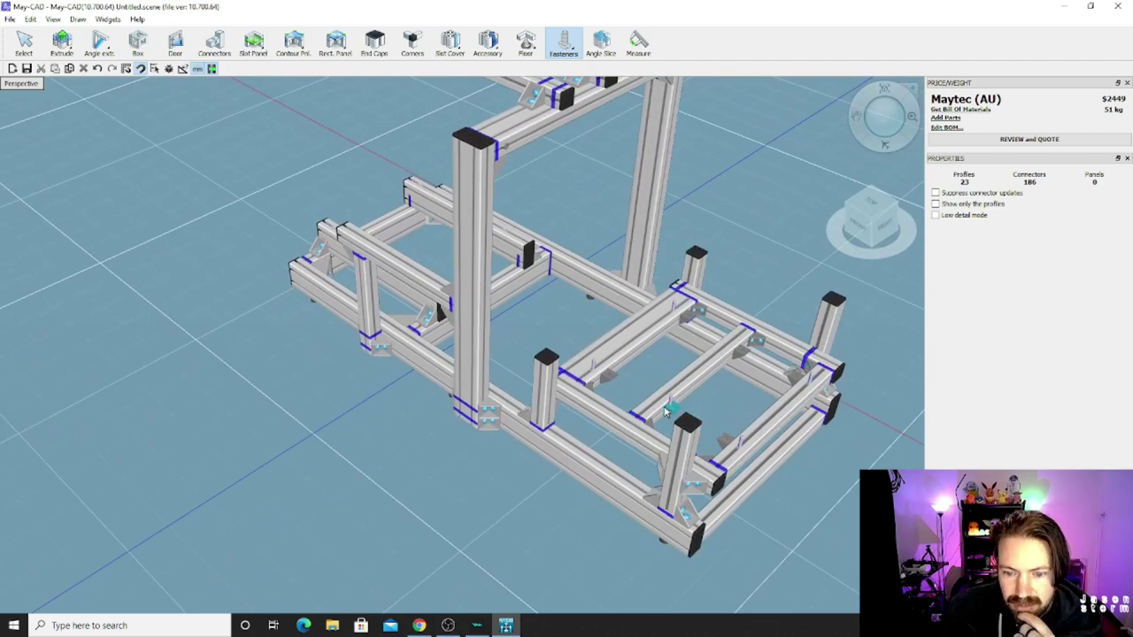
pyautogui.click(733, 338)
pyautogui.click(780, 390)
pyautogui.moveTo(779, 389); pyautogui.dragTo(735, 338, button='middle')
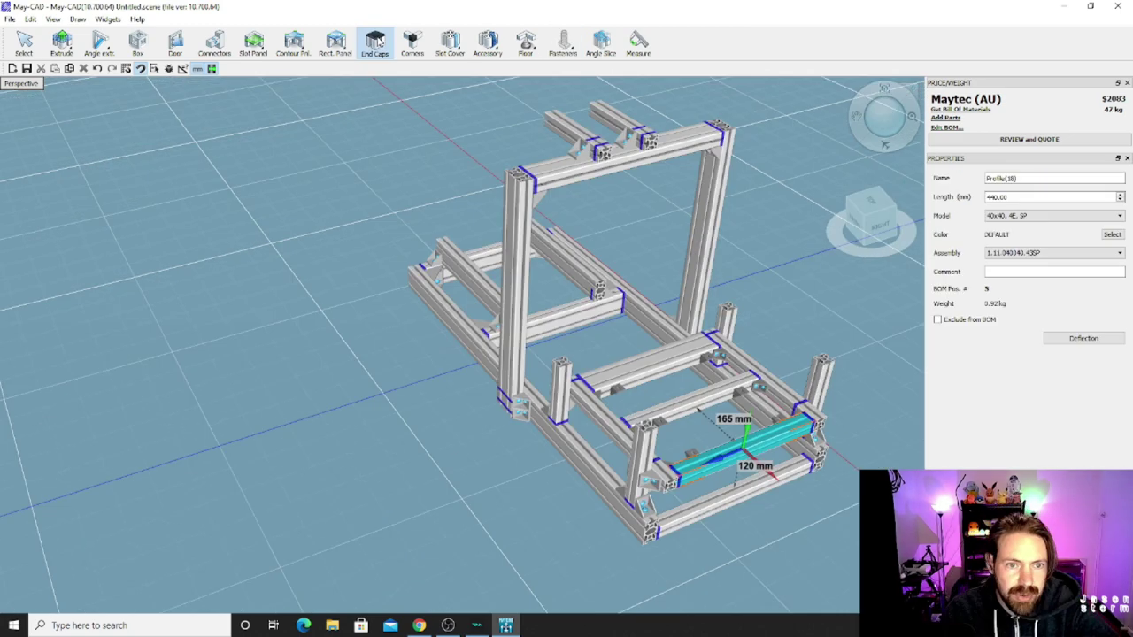
pyautogui.click(377, 53)
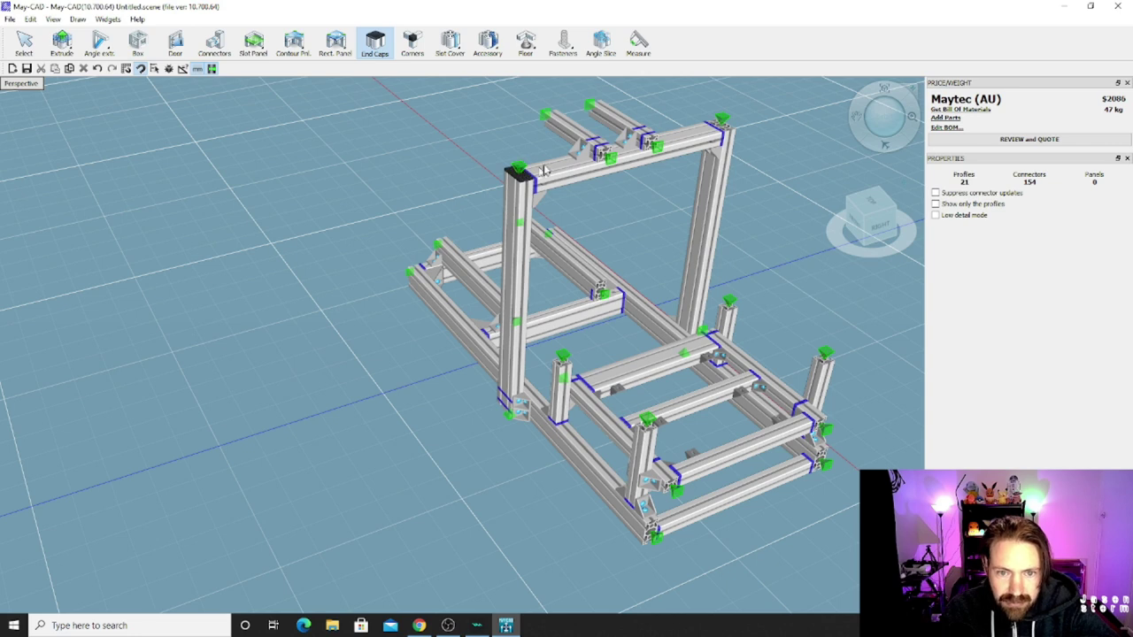
# Step: Cap eight open ends: top crossbar, upright corner, front right post and rail, front base, and seat frame
pyautogui.click(608, 158)
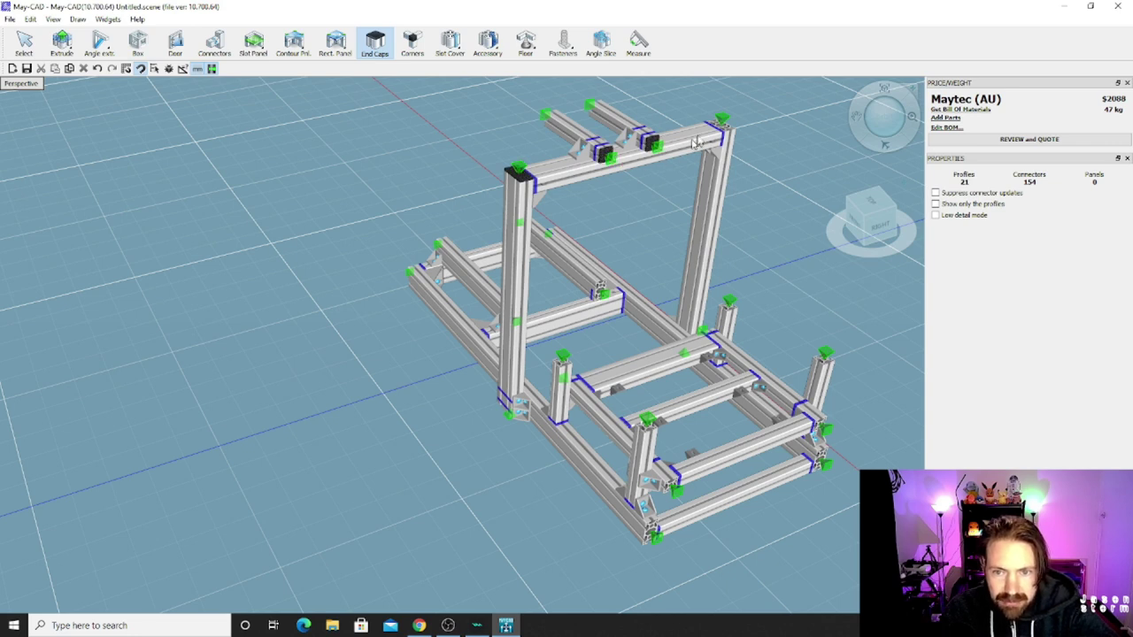
pyautogui.click(725, 120)
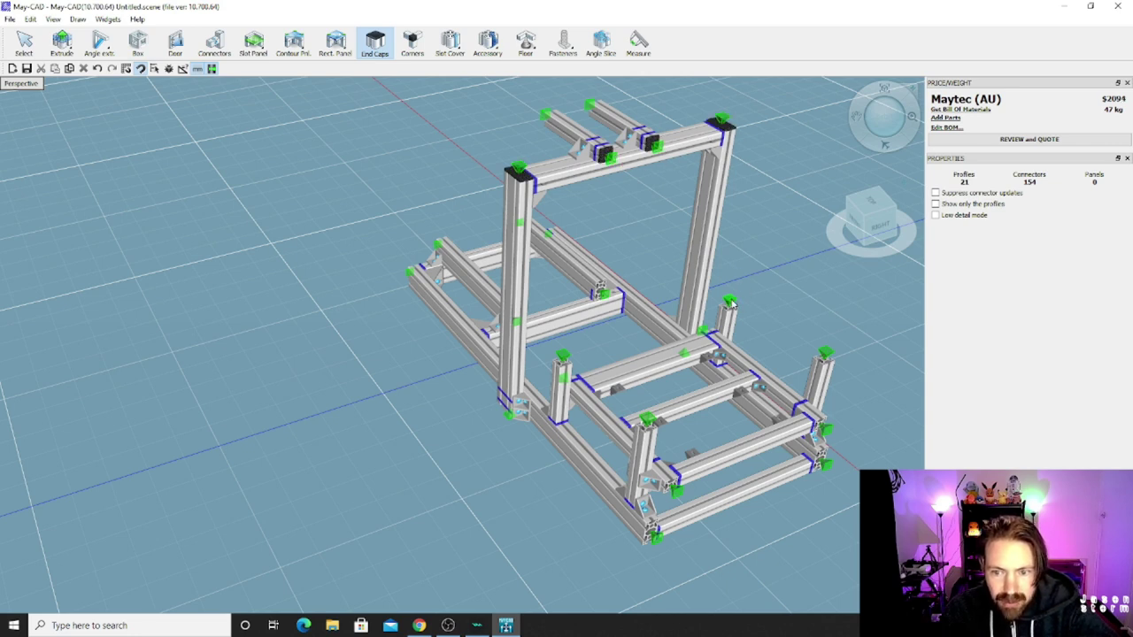
pyautogui.click(824, 353)
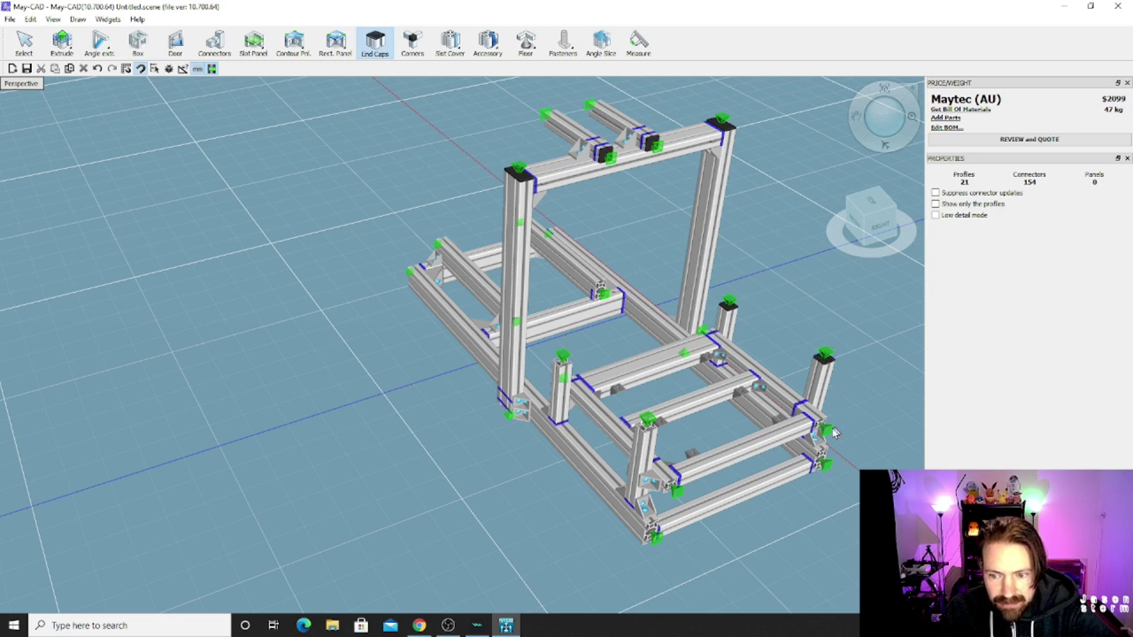
pyautogui.click(831, 431)
pyautogui.click(826, 467)
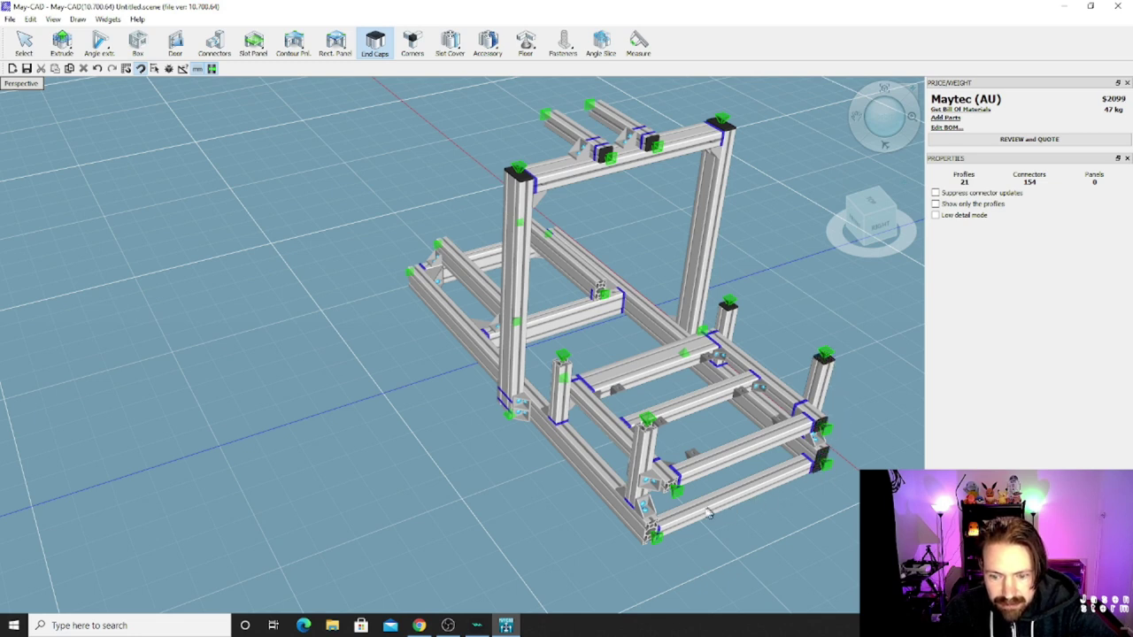
pyautogui.click(657, 540)
pyautogui.click(672, 496)
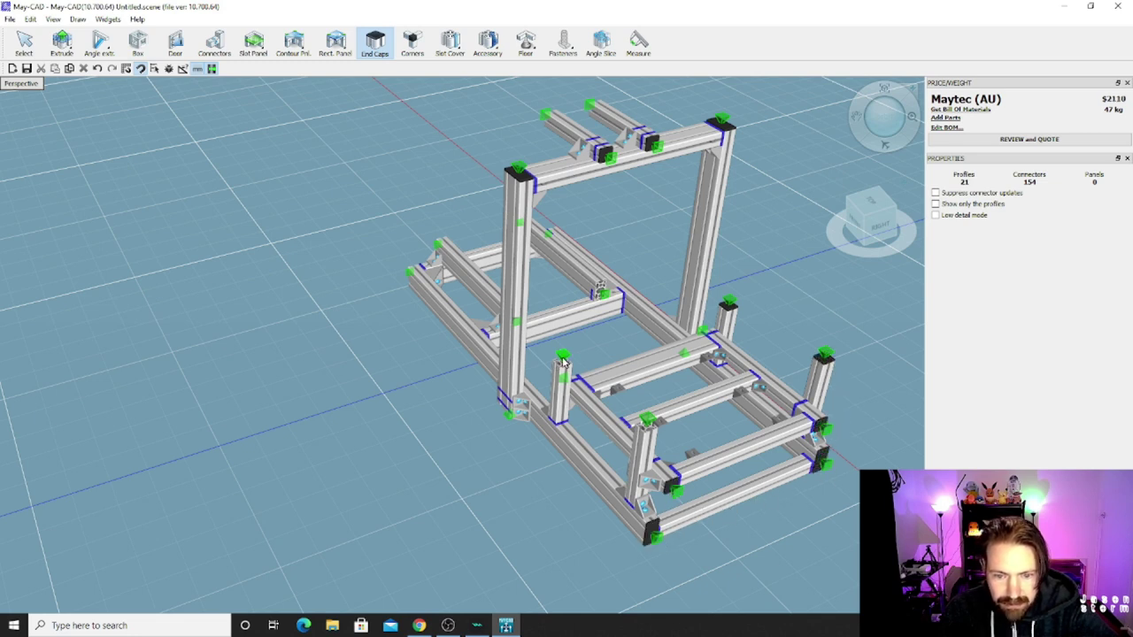
pyautogui.click(654, 423)
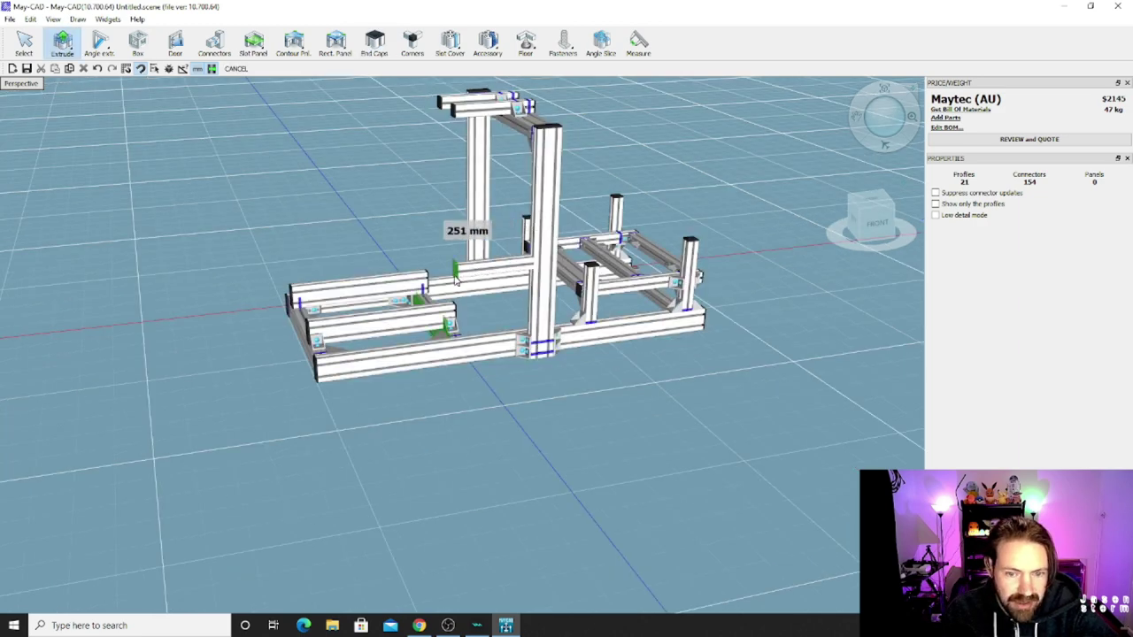
# Step: Size the new upright crossbar to about 400 mm and raise a 310 mm post from the front rail
pyautogui.moveTo(426, 285); pyautogui.dragTo(405, 283)
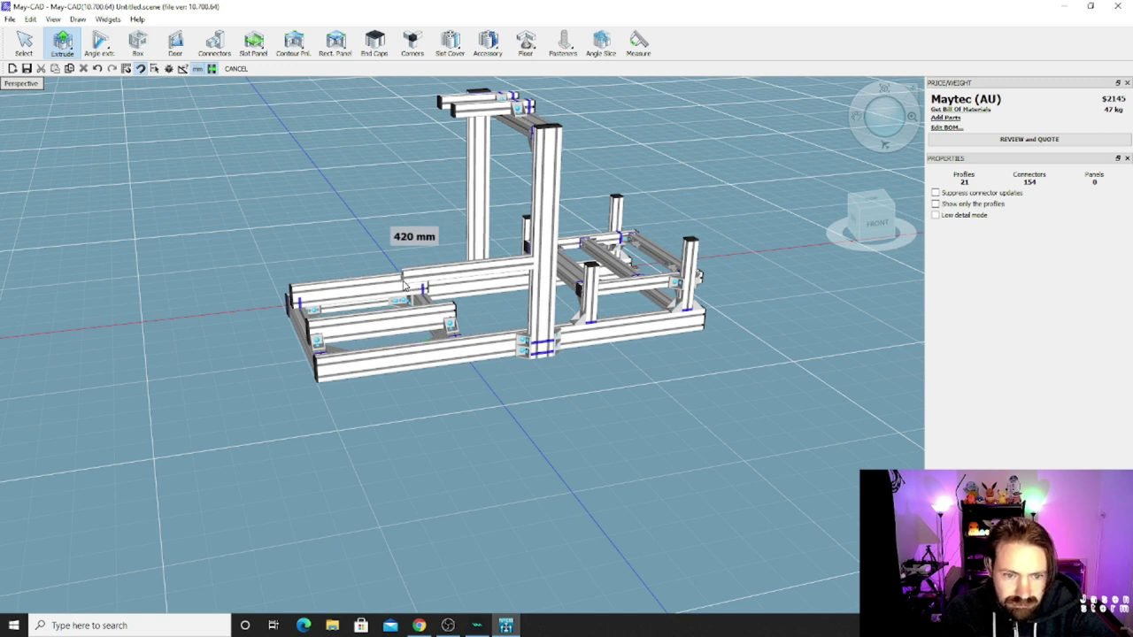
pyautogui.moveTo(405, 284); pyautogui.dragTo(413, 284)
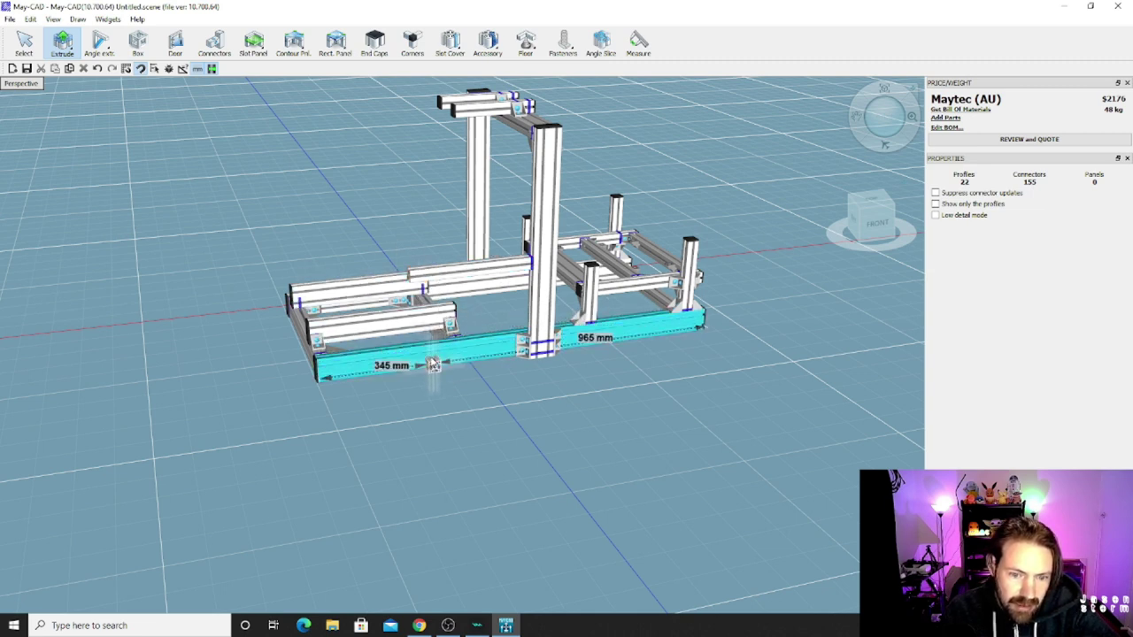
pyautogui.moveTo(433, 356); pyautogui.dragTo(426, 278)
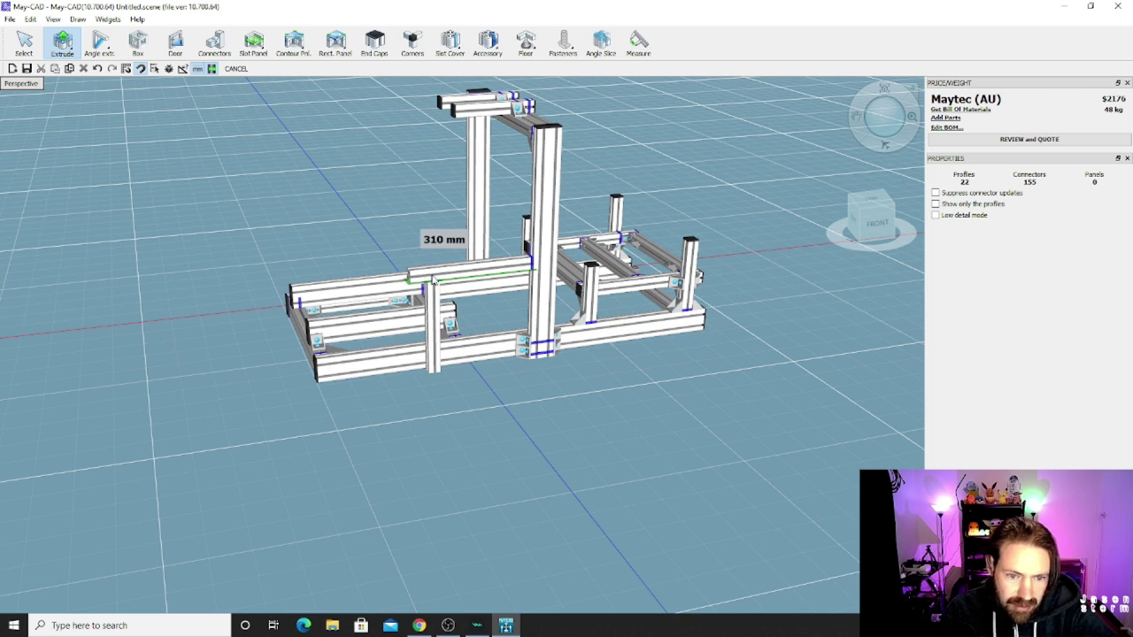
pyautogui.moveTo(434, 284); pyautogui.dragTo(434, 283)
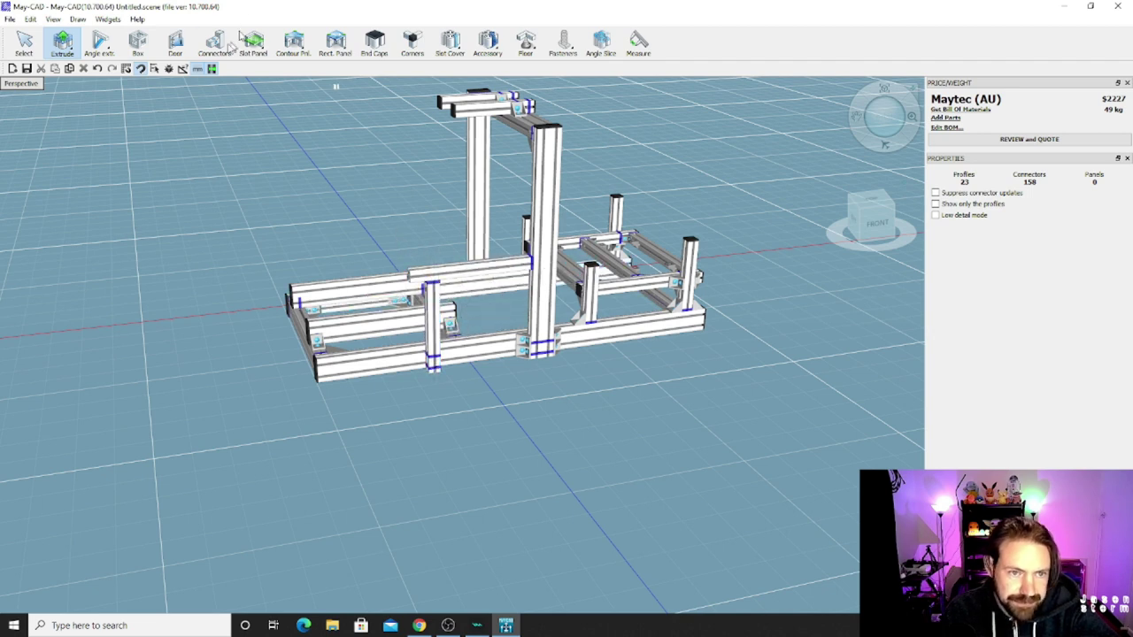
# Step: Place 38x76 gussets where the front post meets the bottom rail and horizontal beam
pyautogui.click(488, 43)
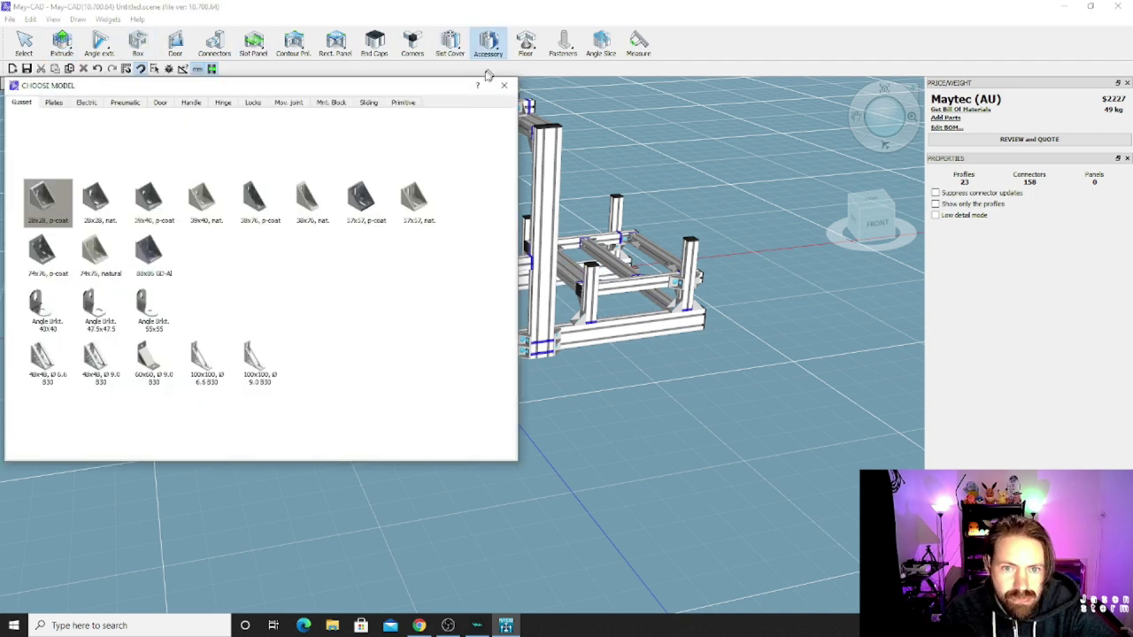
pyautogui.click(207, 220)
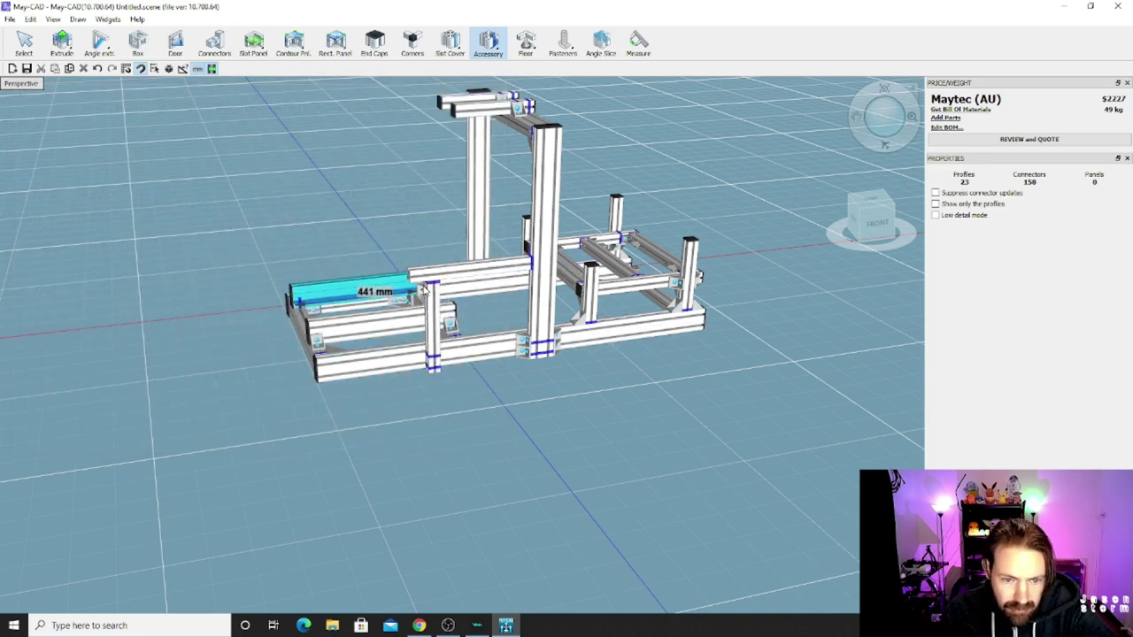
pyautogui.click(429, 292)
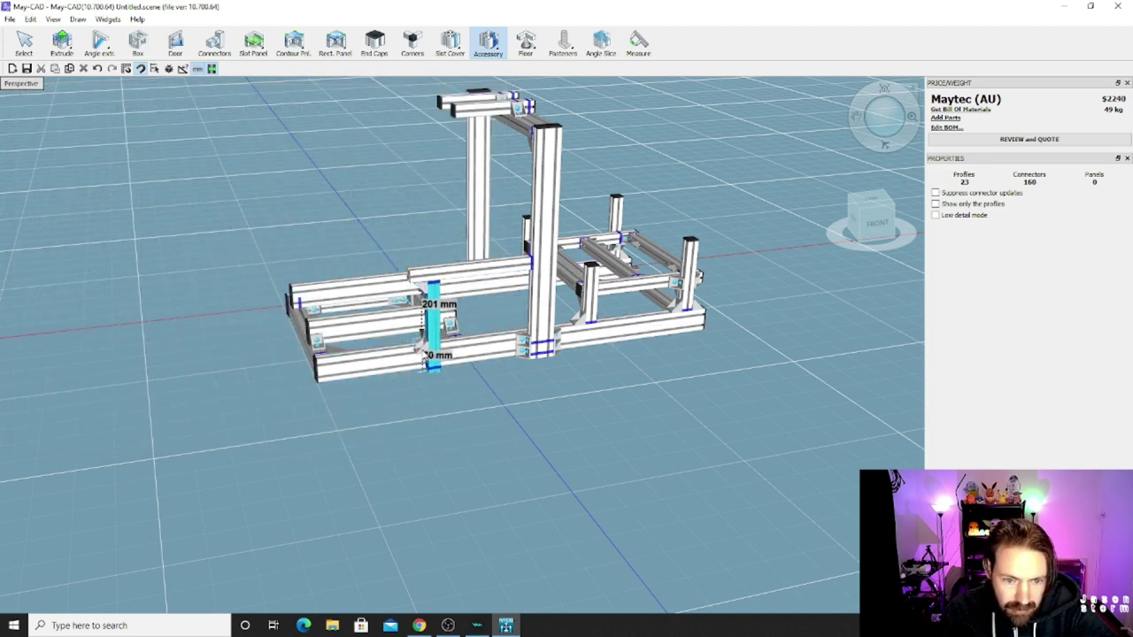
pyautogui.click(435, 364)
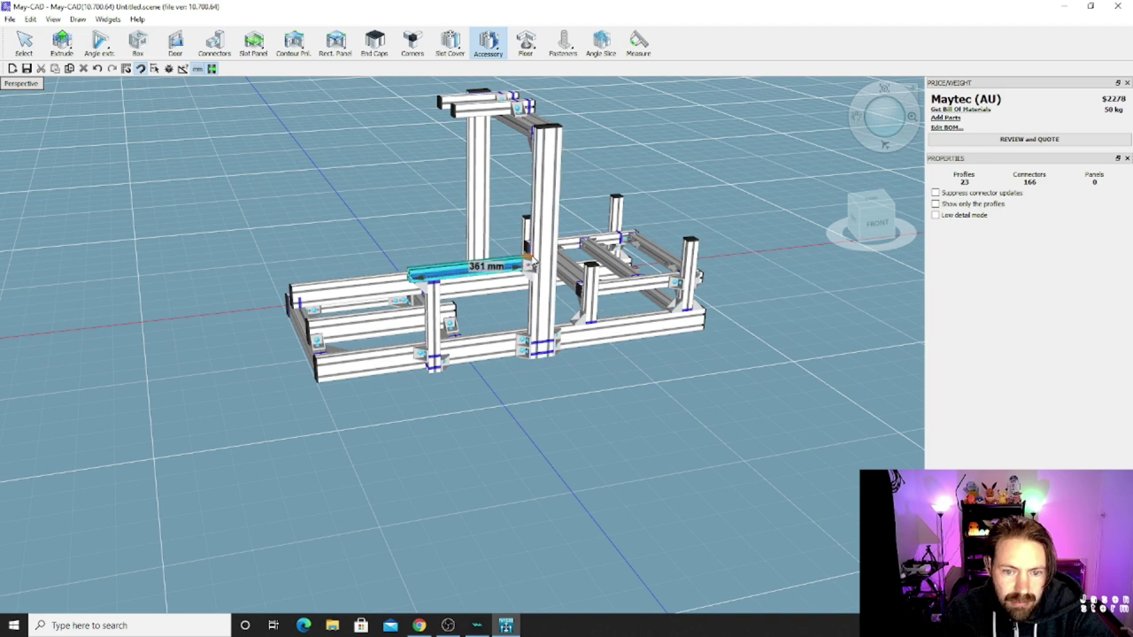
pyautogui.click(531, 259)
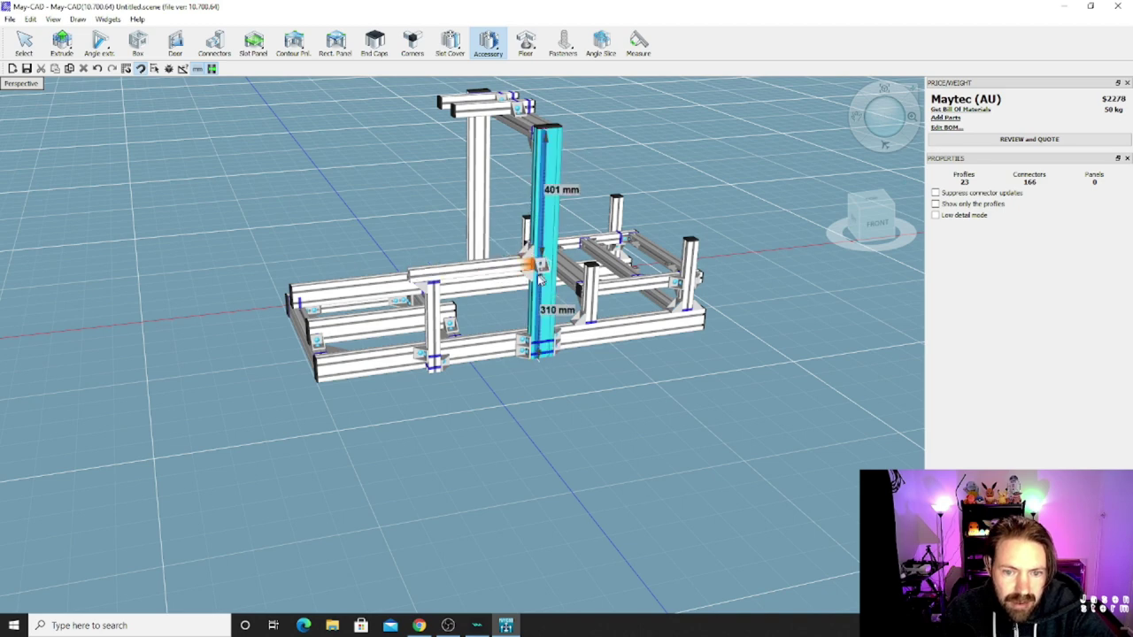
pyautogui.click(456, 281)
pyautogui.moveTo(455, 280); pyautogui.dragTo(433, 281, button='right')
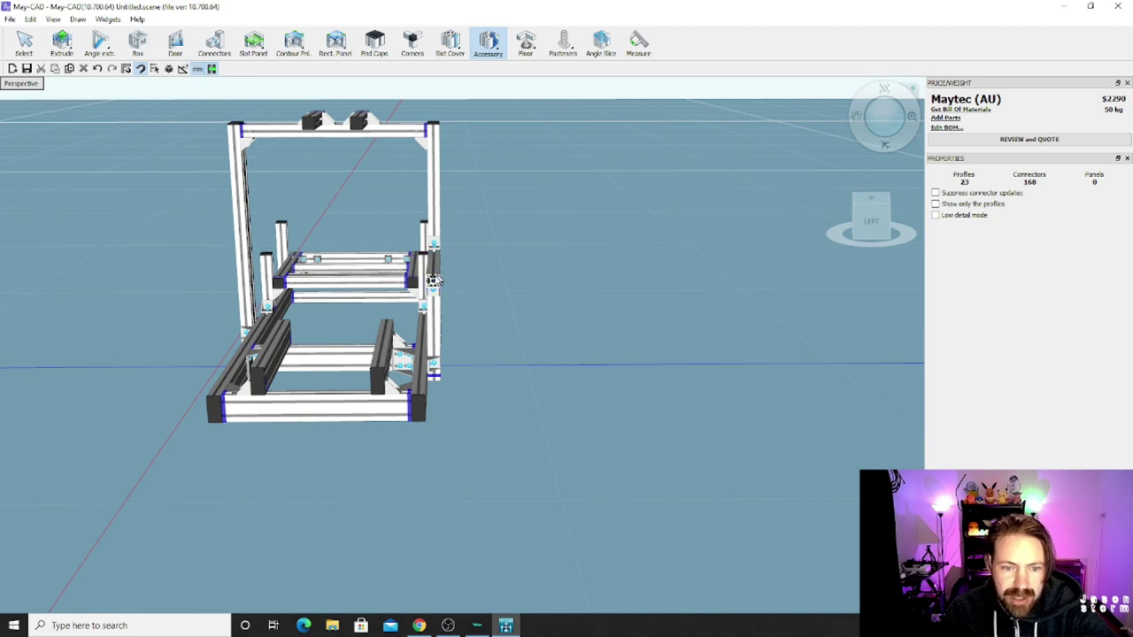
pyautogui.click(433, 281)
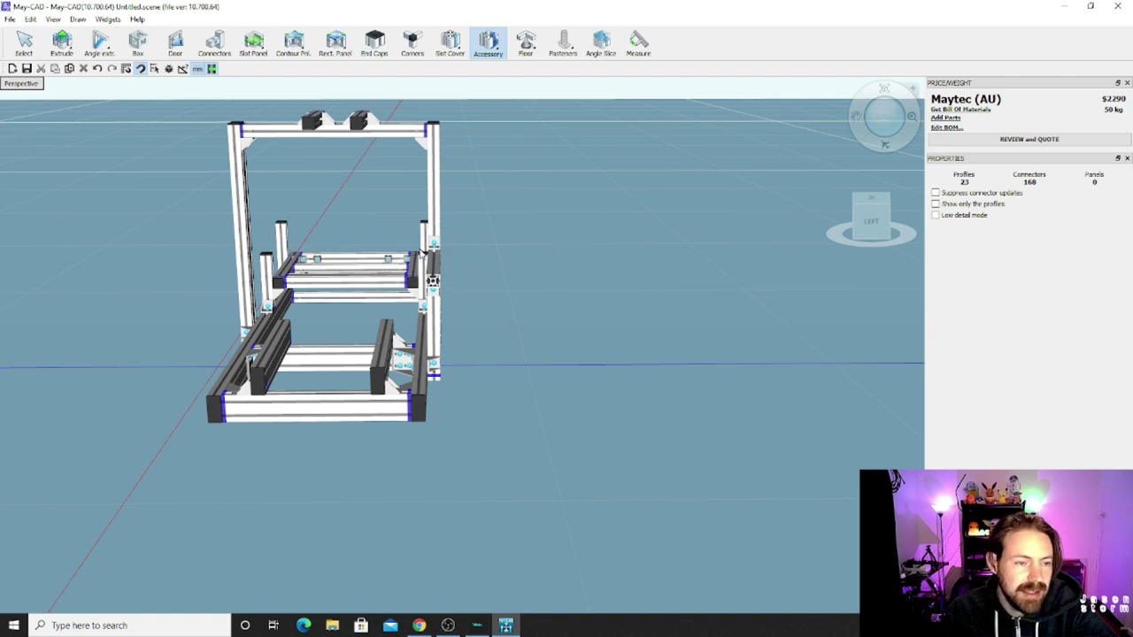
# Step: Place six leveling feet from the Floor catalogue under the bottom profiles' ends
pyautogui.press('f')
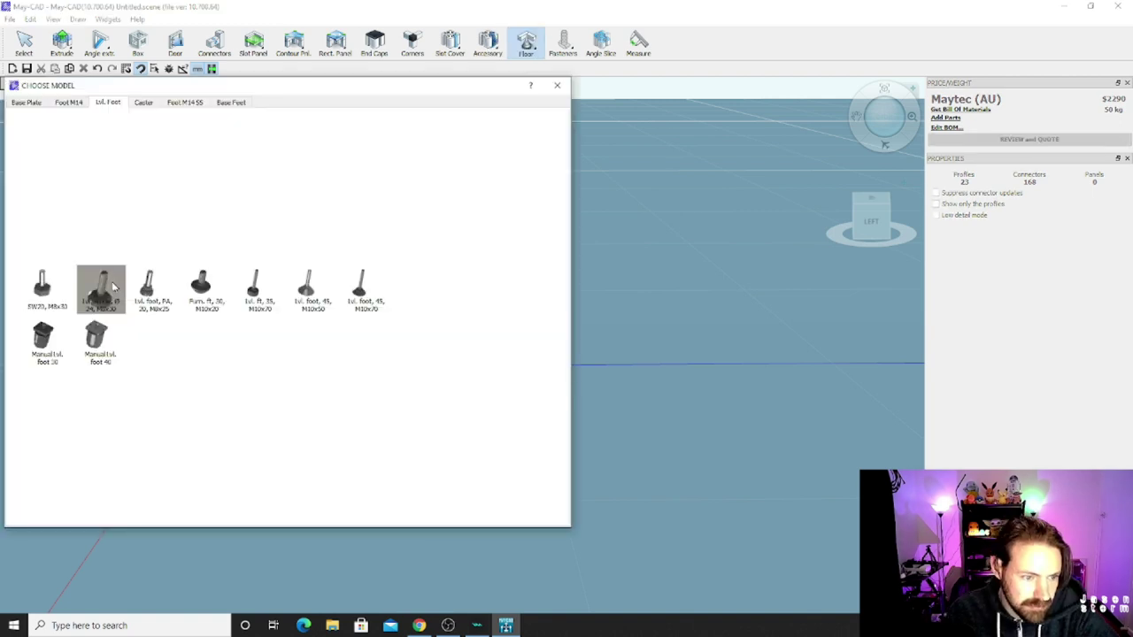
pyautogui.click(113, 286)
pyautogui.moveTo(420, 407); pyautogui.dragTo(416, 522, button='middle')
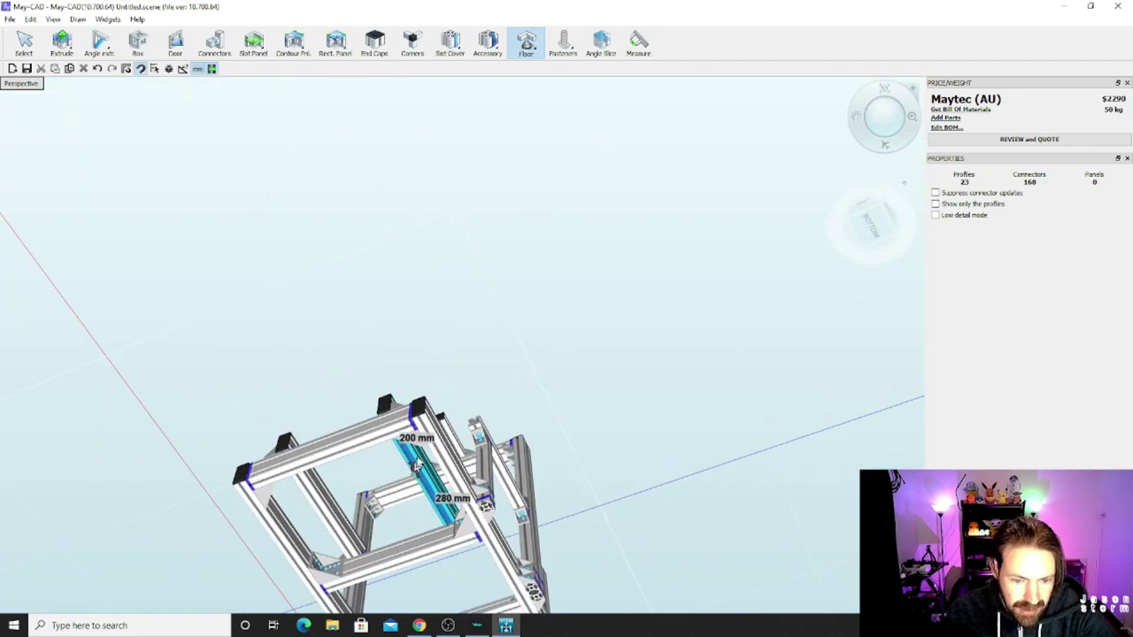
pyautogui.click(431, 442)
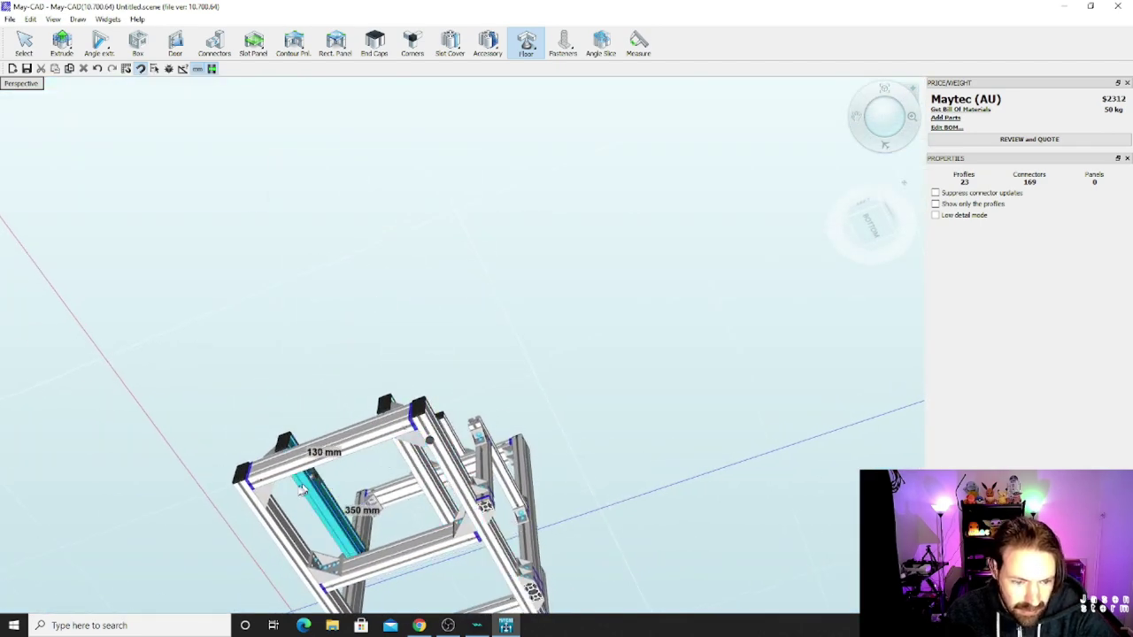
pyautogui.click(254, 506)
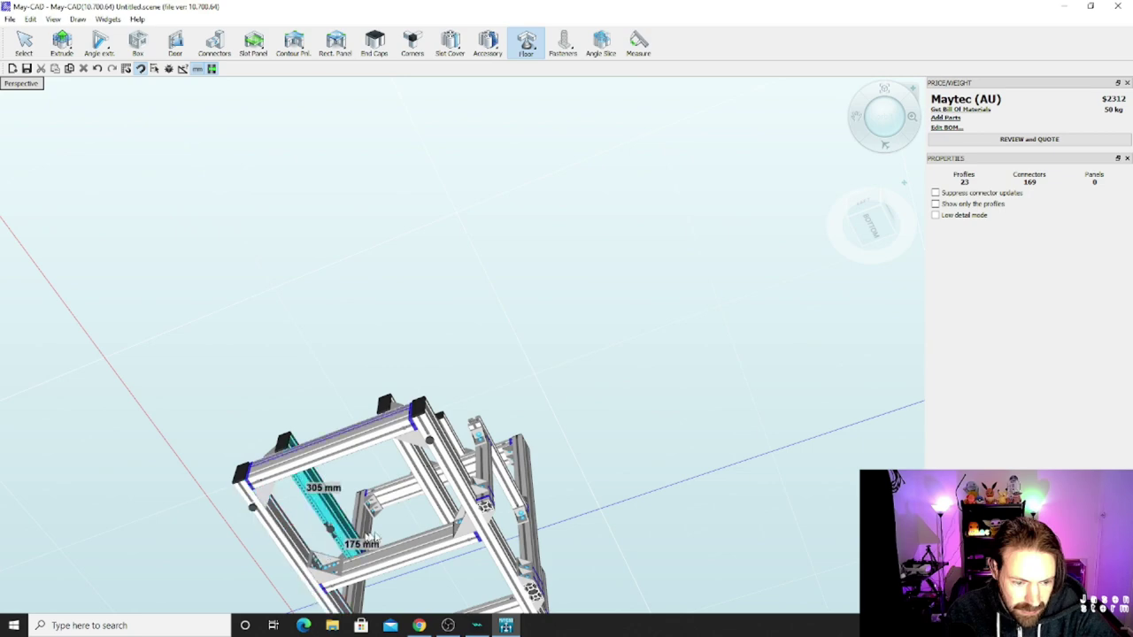
pyautogui.click(498, 573)
pyautogui.moveTo(504, 571); pyautogui.dragTo(559, 438, button='middle')
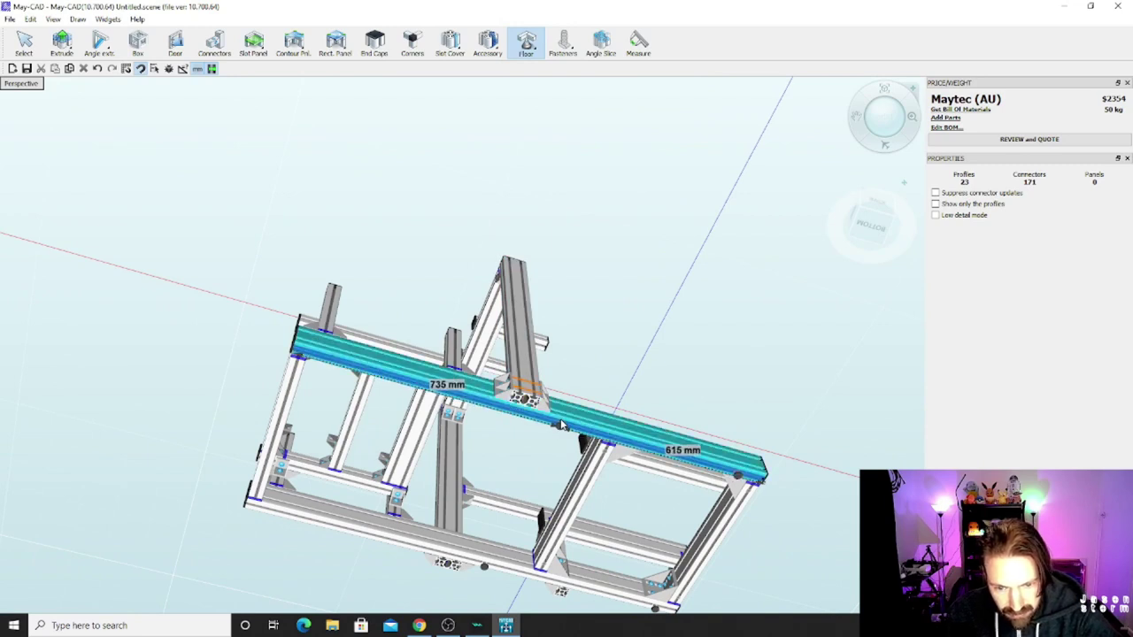
pyautogui.click(560, 425)
pyautogui.click(311, 355)
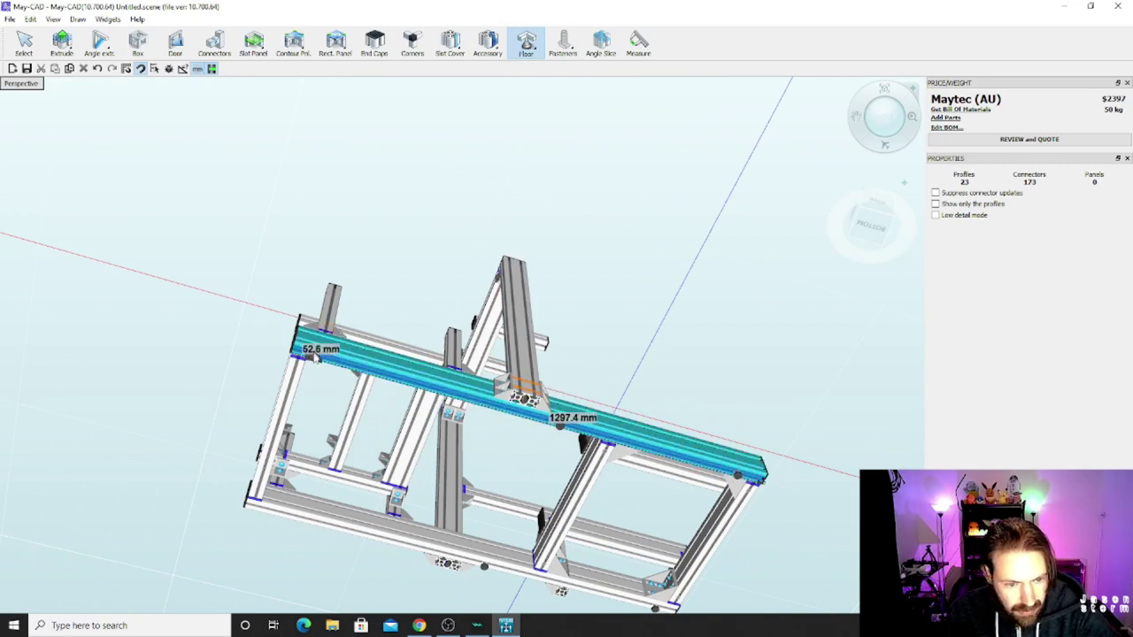
pyautogui.click(265, 512)
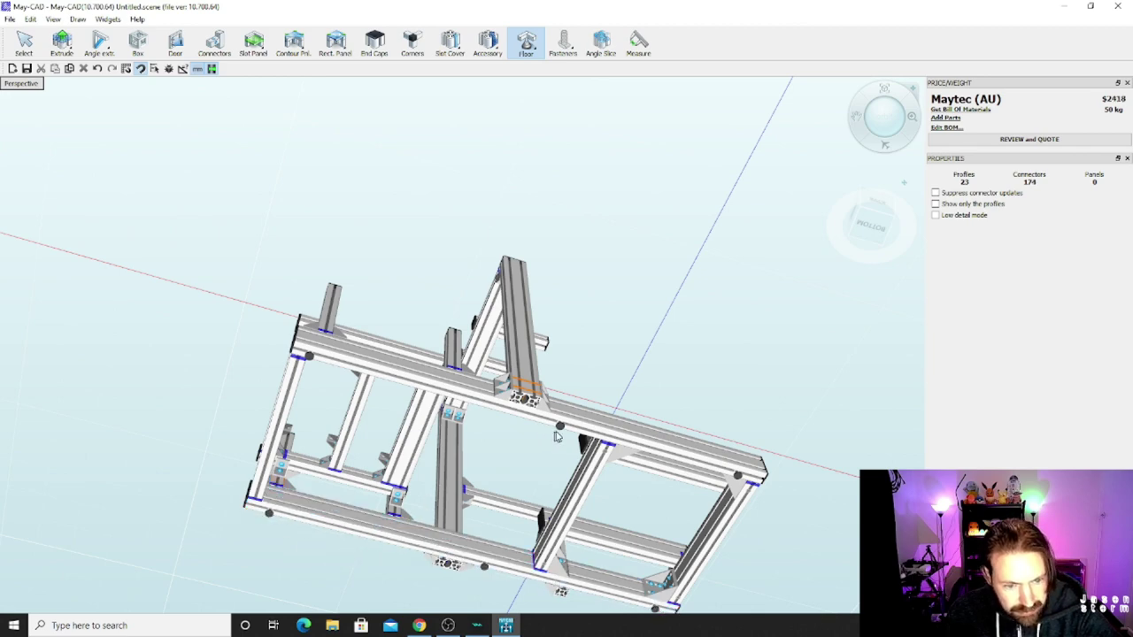
pyautogui.moveTo(680, 455); pyautogui.dragTo(638, 336, button='middle')
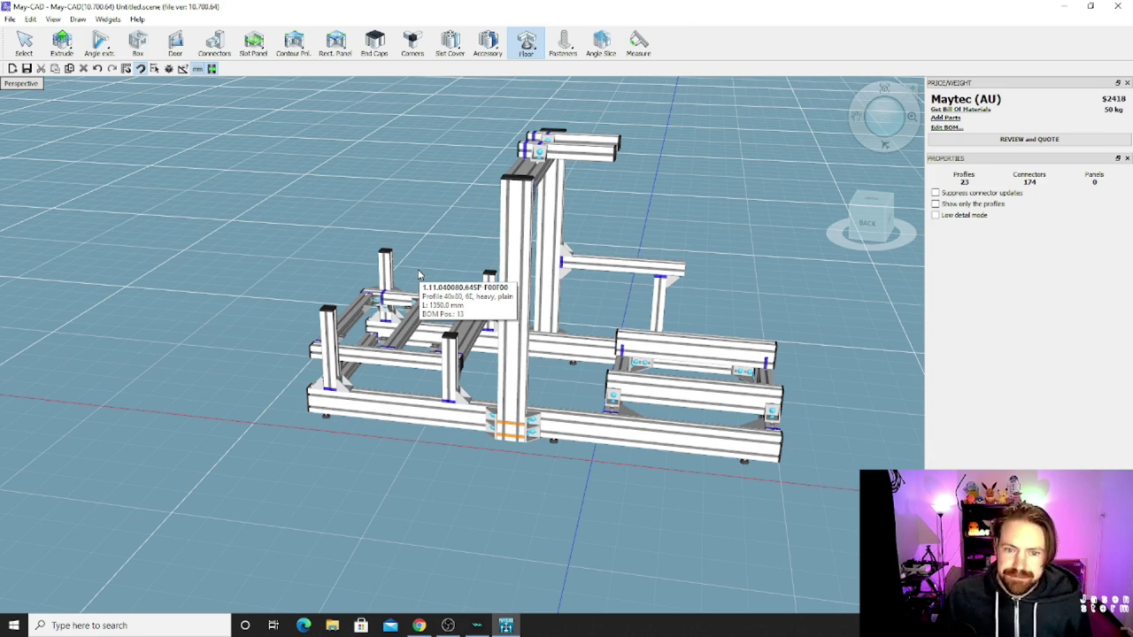
# Step: Zoom around the footed frame, then leave Floor placement for the Select tool
pyautogui.scroll(3, 416, 283)
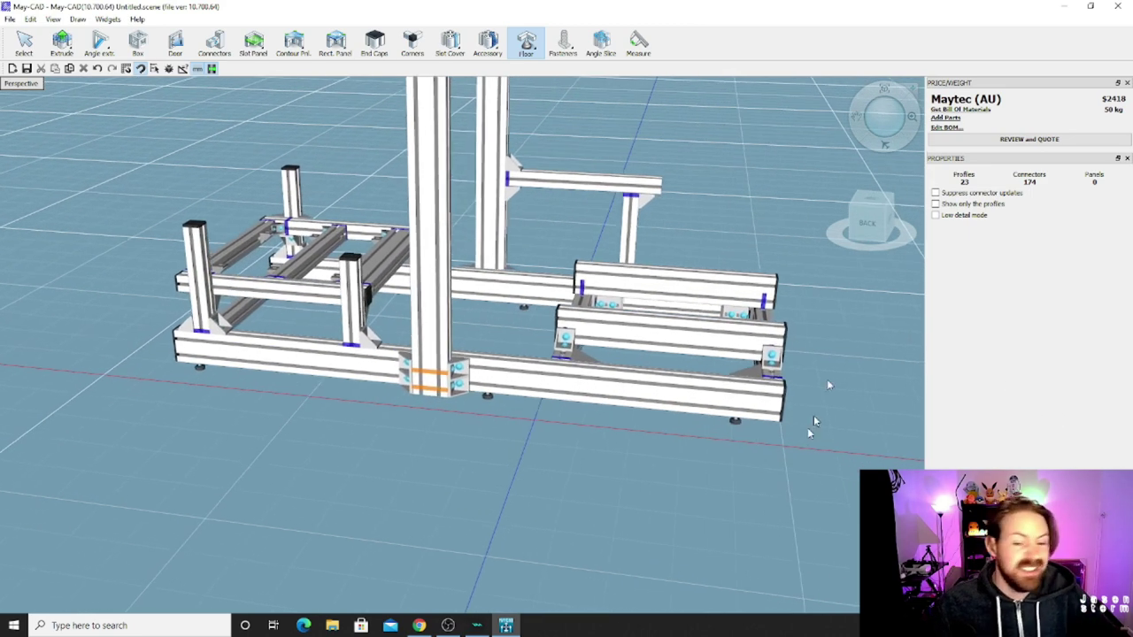
pyautogui.click(458, 218)
pyautogui.scroll(-3, 376, 219)
pyautogui.scroll(-3, 207, 251)
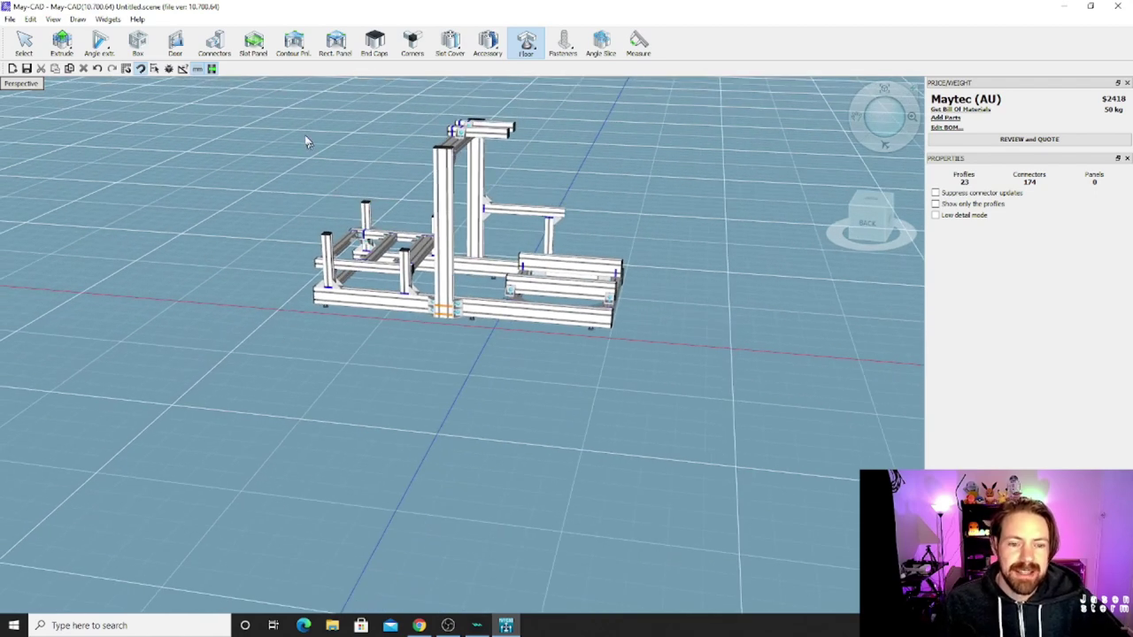
pyautogui.click(24, 44)
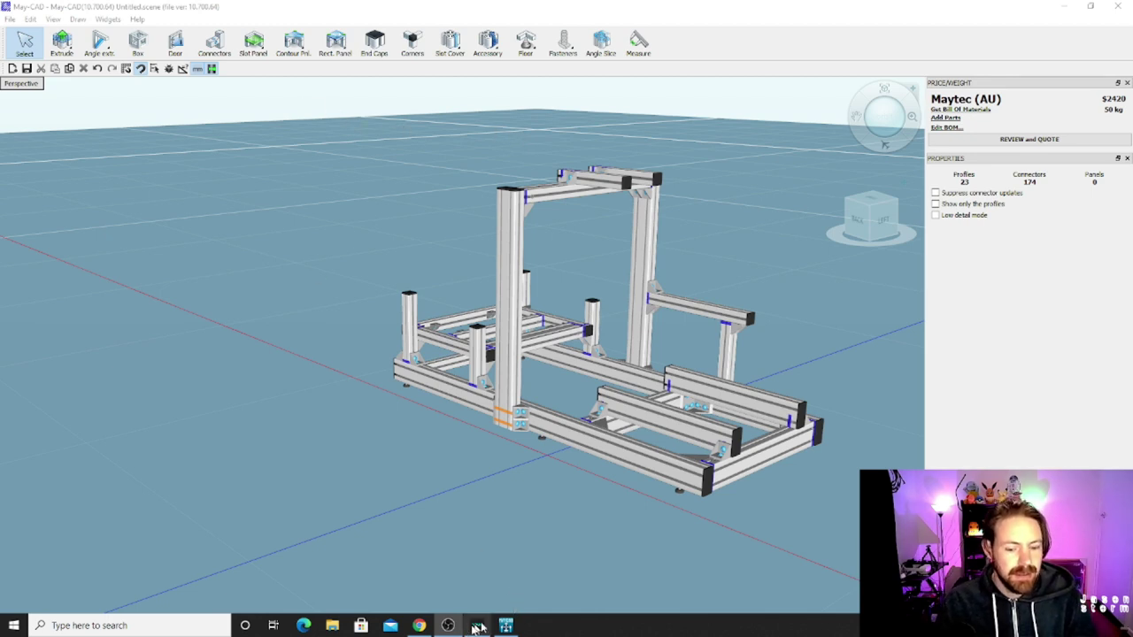
# Step: Scroll through the Sim-Lab Accessories page in the browser, then switch back to May-CAD
pyautogui.click(419, 625)
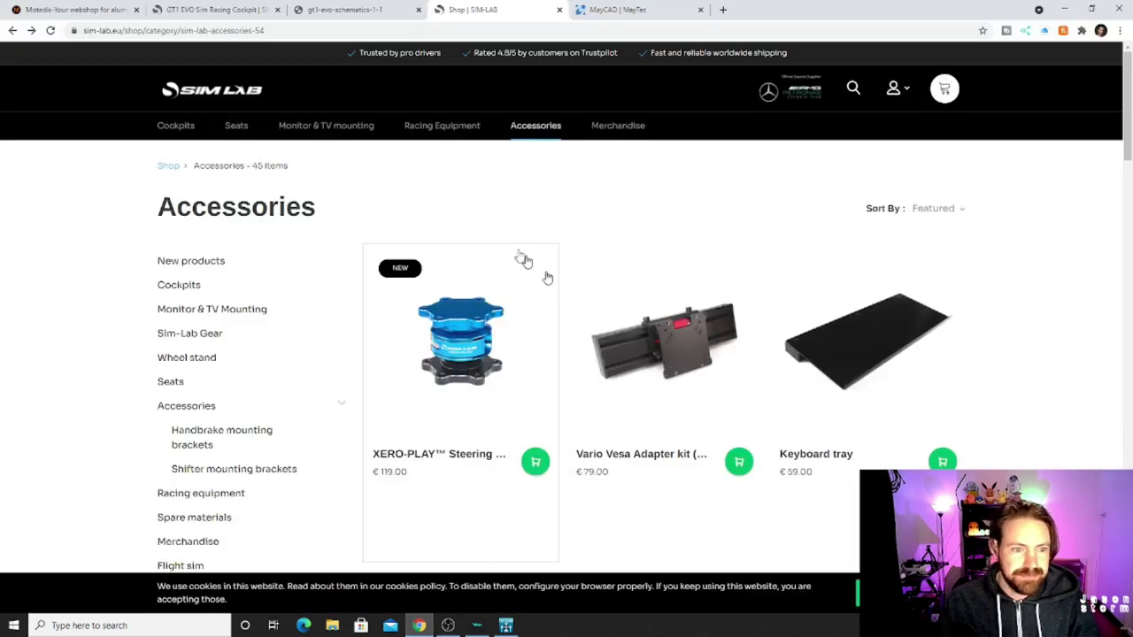
pyautogui.scroll(-2, 915, 352)
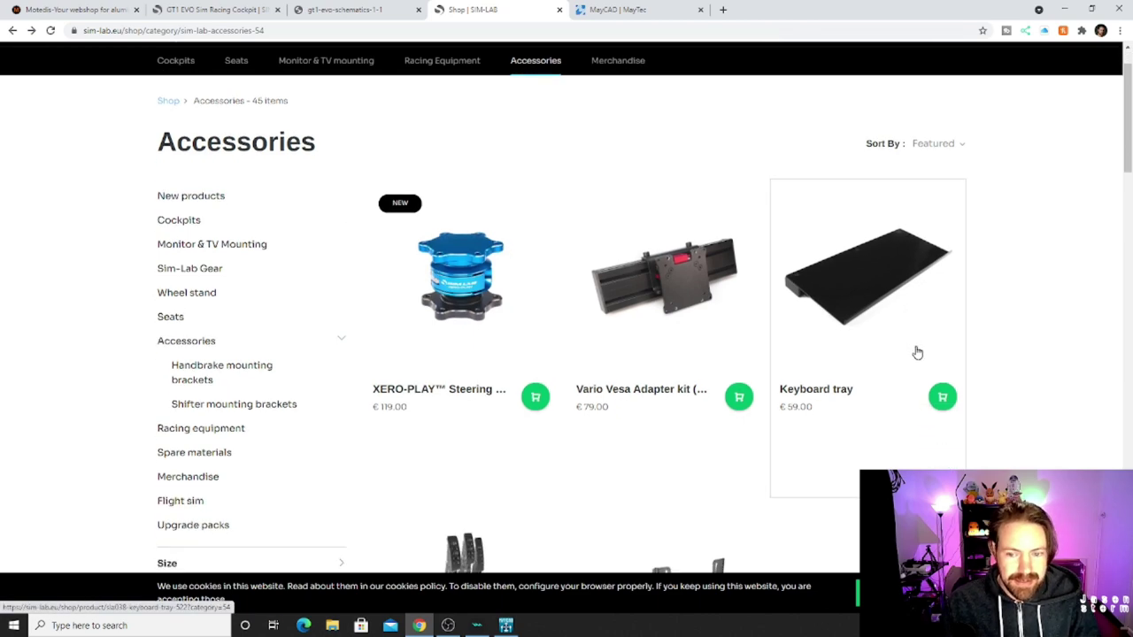
pyautogui.scroll(-1, 951, 352)
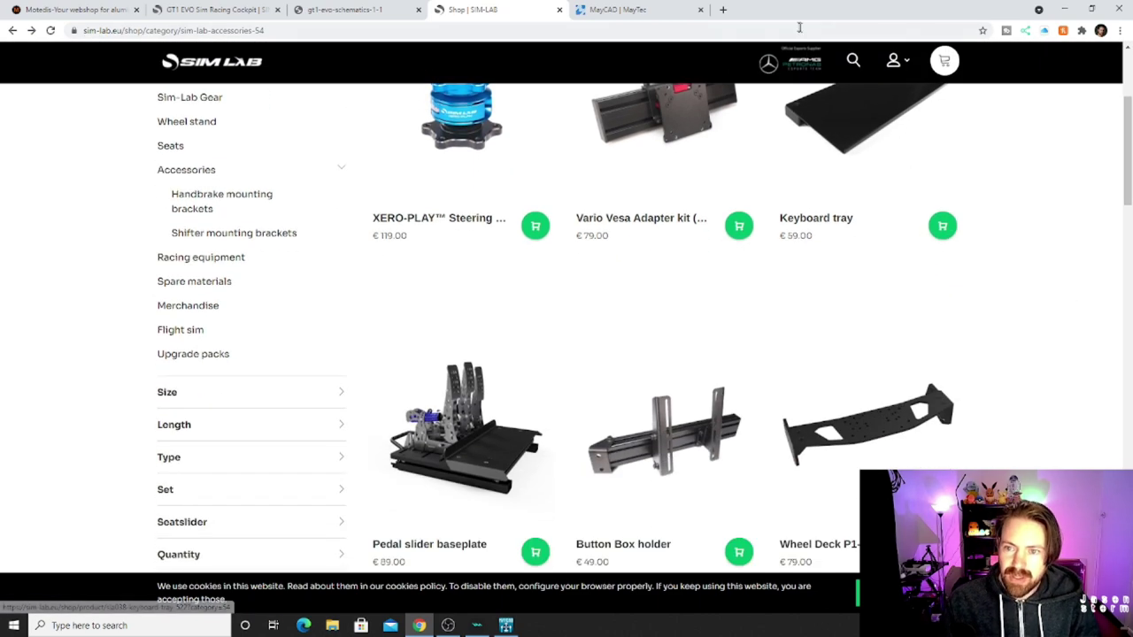
pyautogui.scroll(-2, 842, 366)
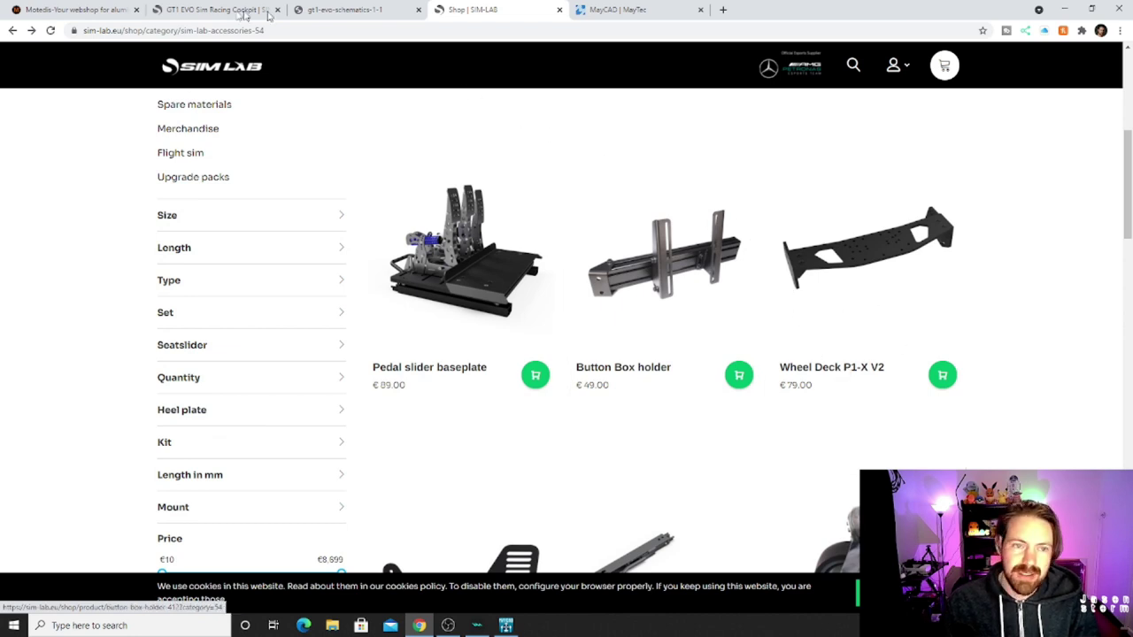
pyautogui.click(507, 626)
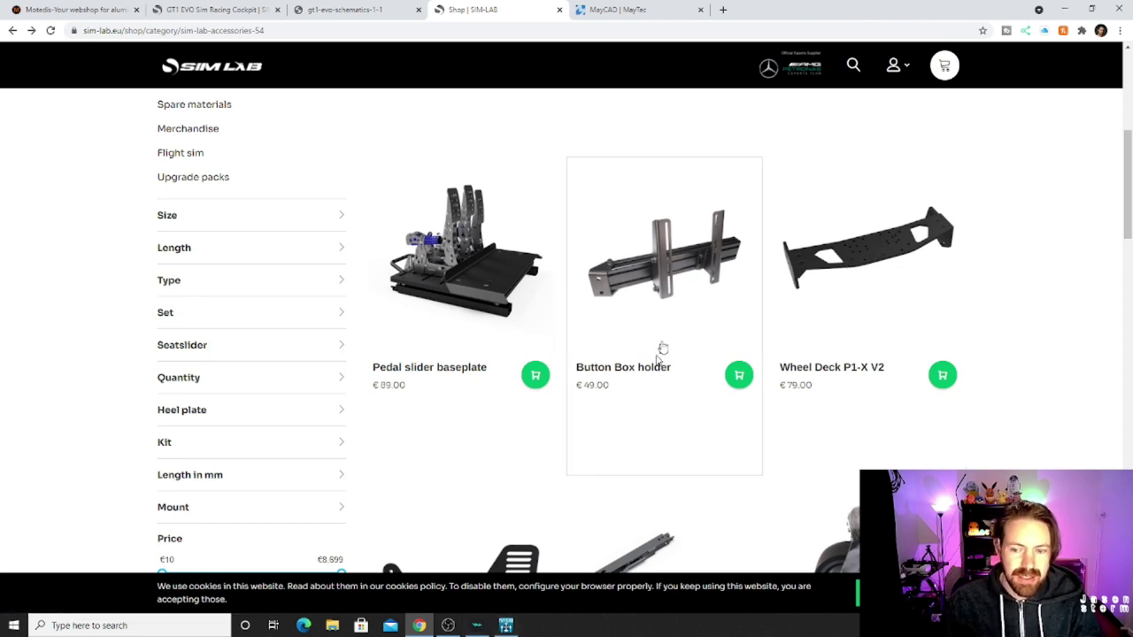
# Step: Open the Wheel Deck P1-X V2 page and read its description, including the 600 mm plate width
pyautogui.click(839, 240)
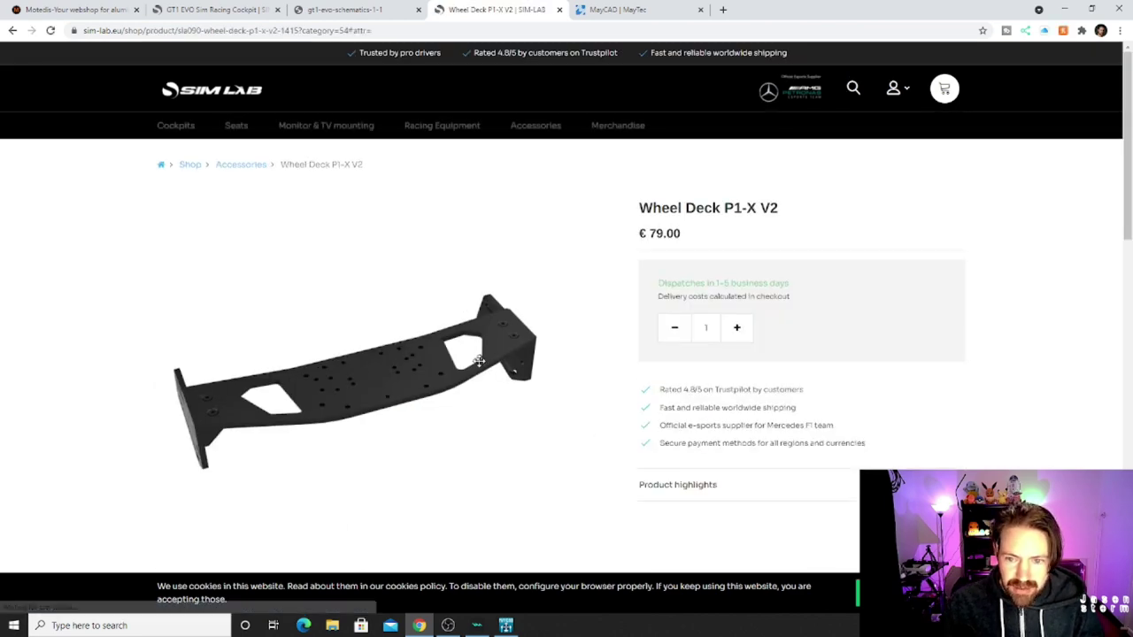
pyautogui.scroll(-3, 476, 365)
pyautogui.scroll(-6, 476, 366)
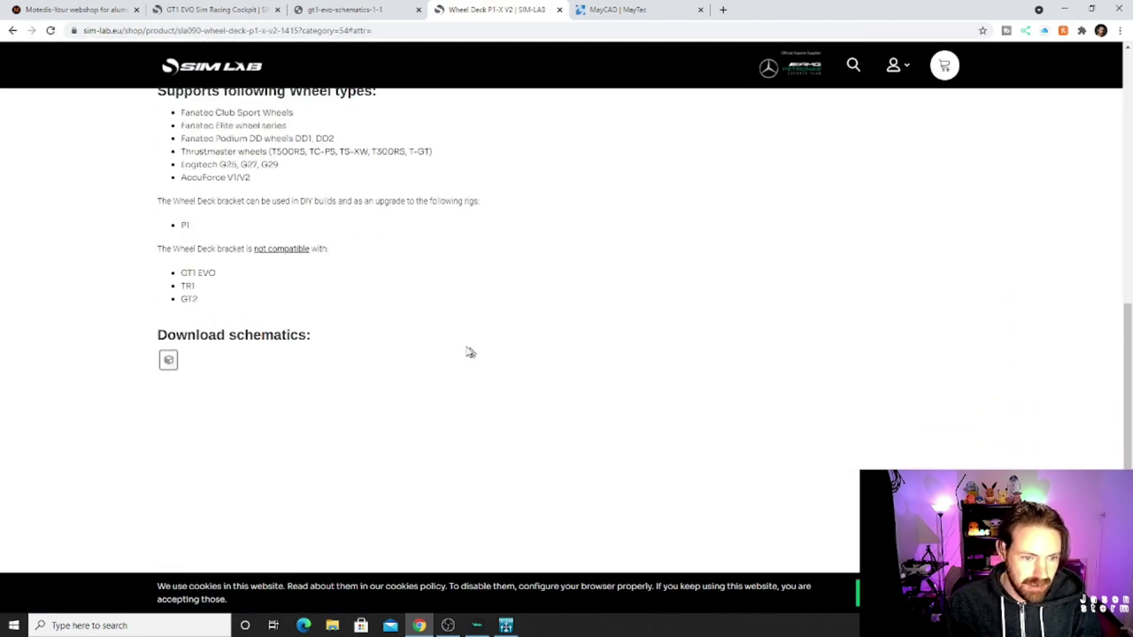
pyautogui.scroll(-2, 333, 314)
pyautogui.scroll(4, 331, 316)
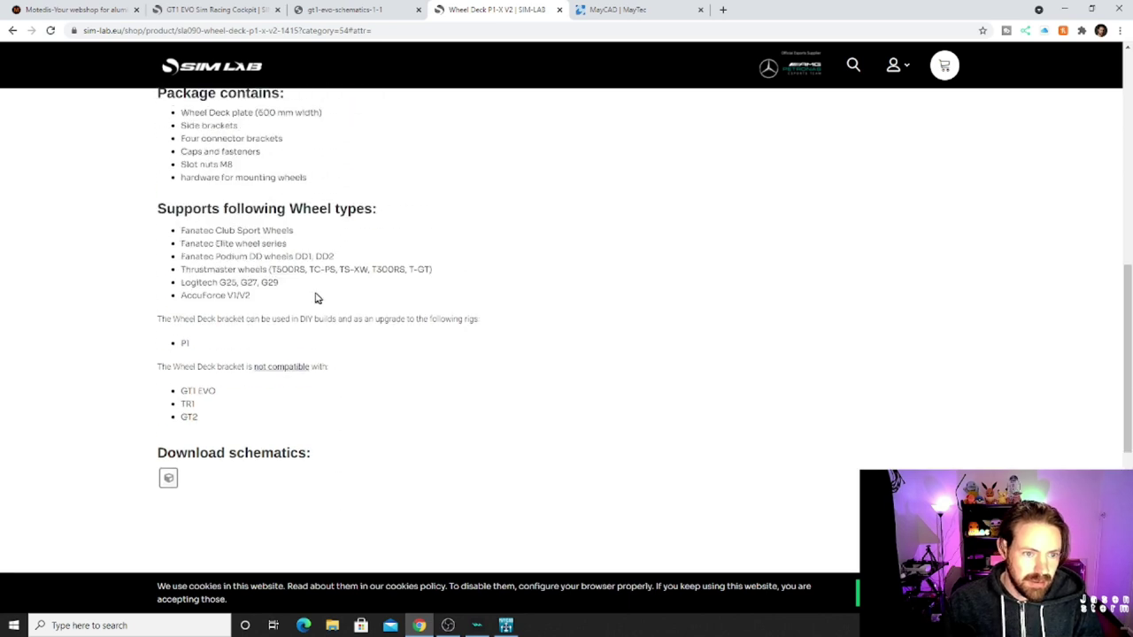
pyautogui.scroll(1, 301, 221)
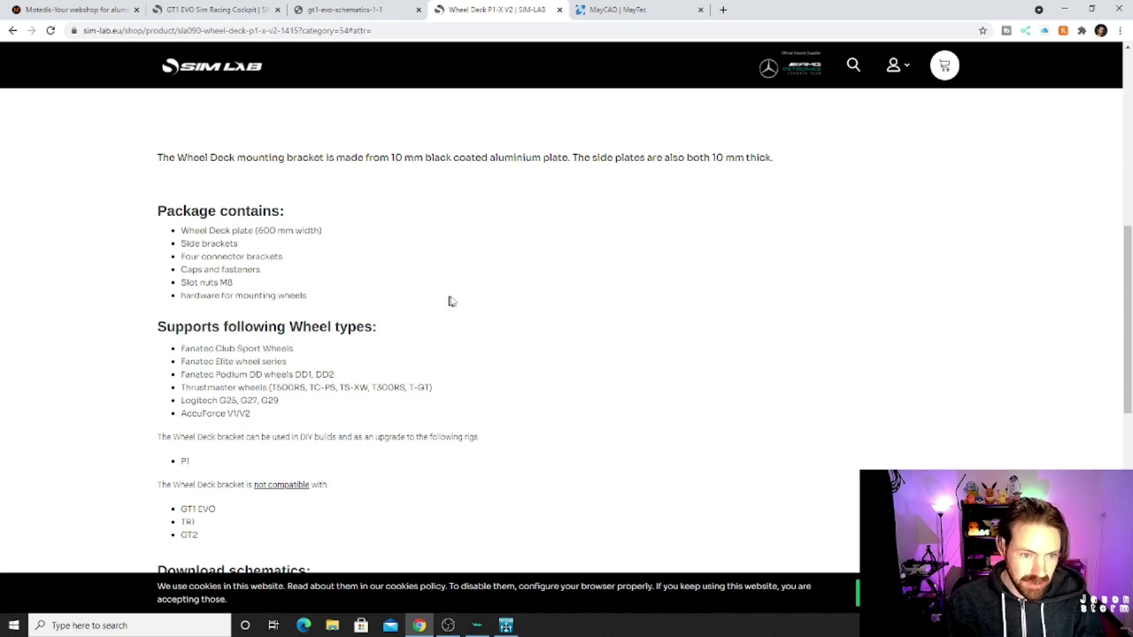
pyautogui.scroll(6, 467, 308)
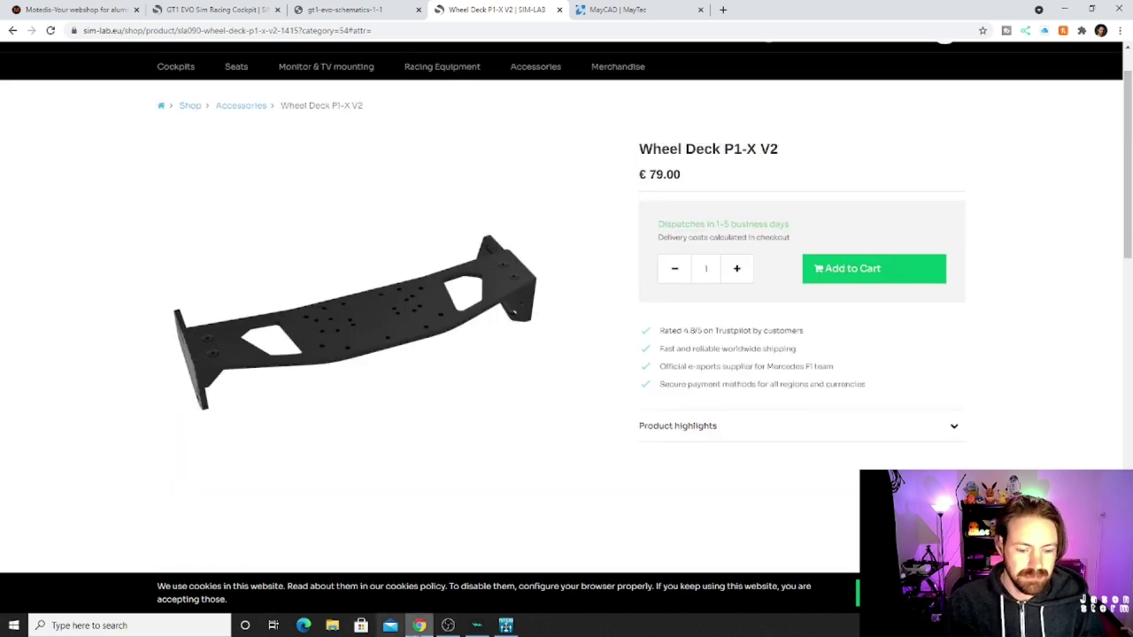
pyautogui.click(506, 625)
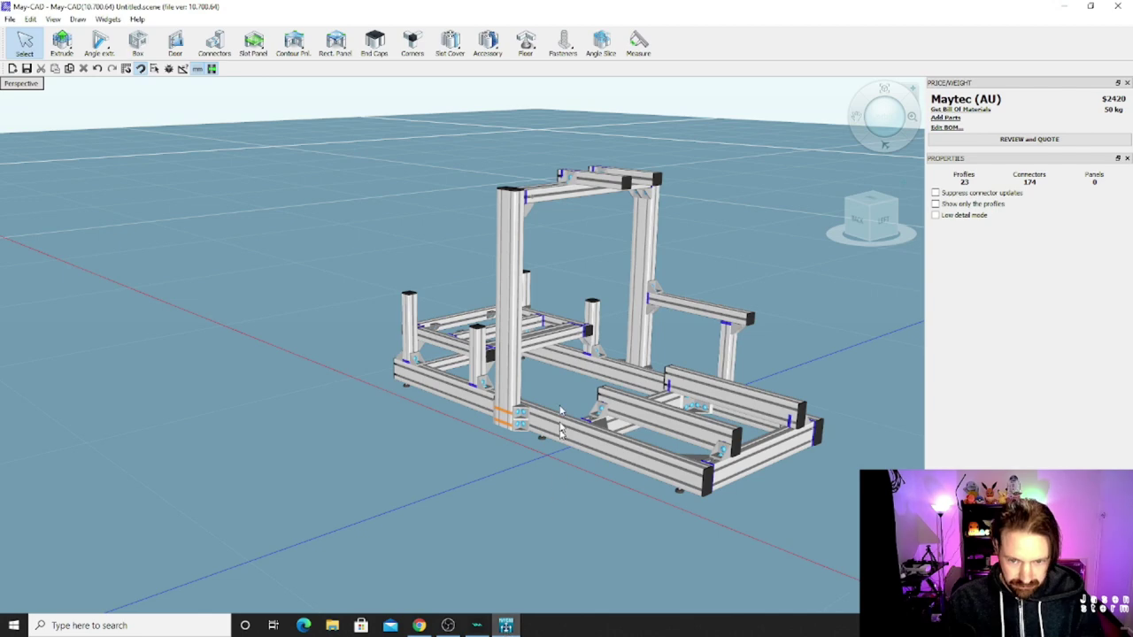
# Step: Select the top crossbar from the left view, highlight its 600 mm Length, and compare against the Wheel Deck page
pyautogui.click(645, 236)
pyautogui.moveTo(645, 235); pyautogui.dragTo(521, 215, button='middle')
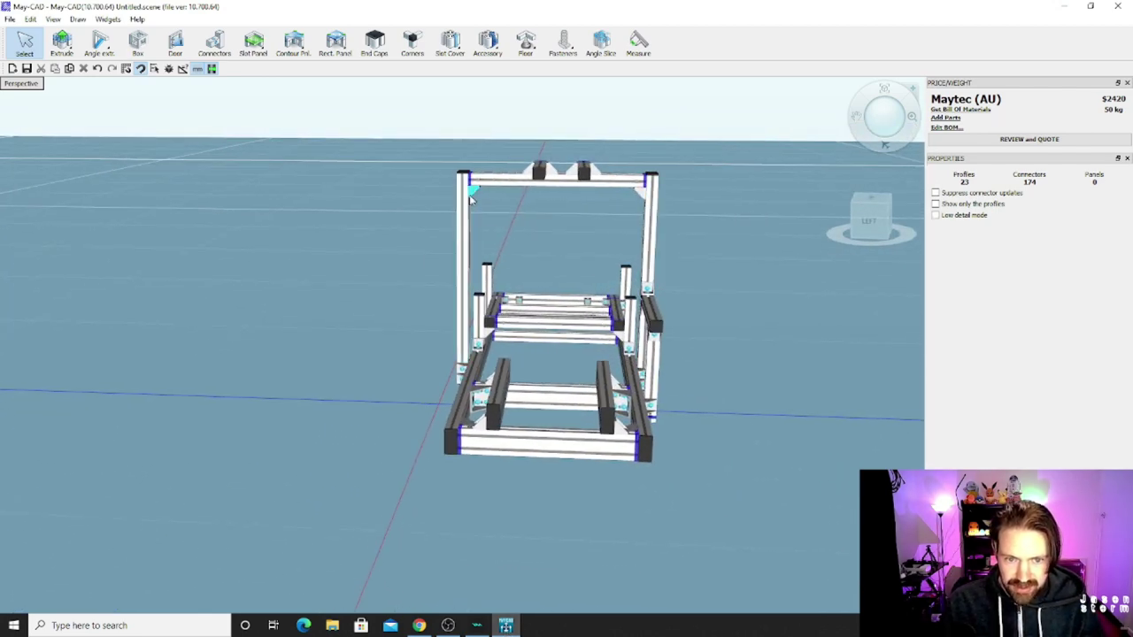
pyautogui.click(637, 184)
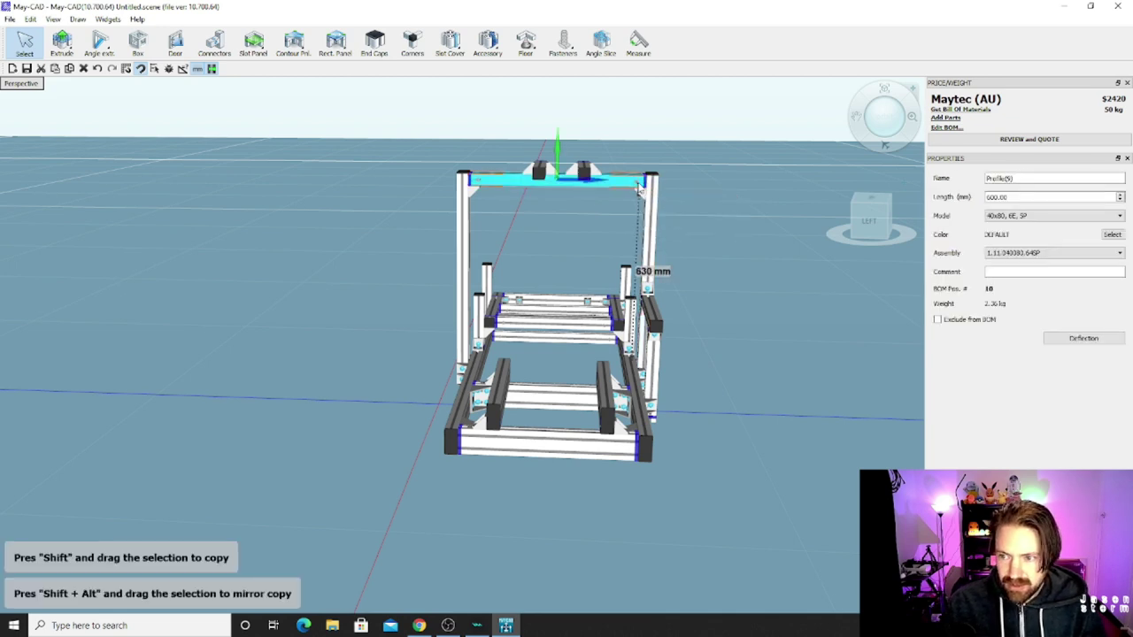
pyautogui.doubleClick(992, 198)
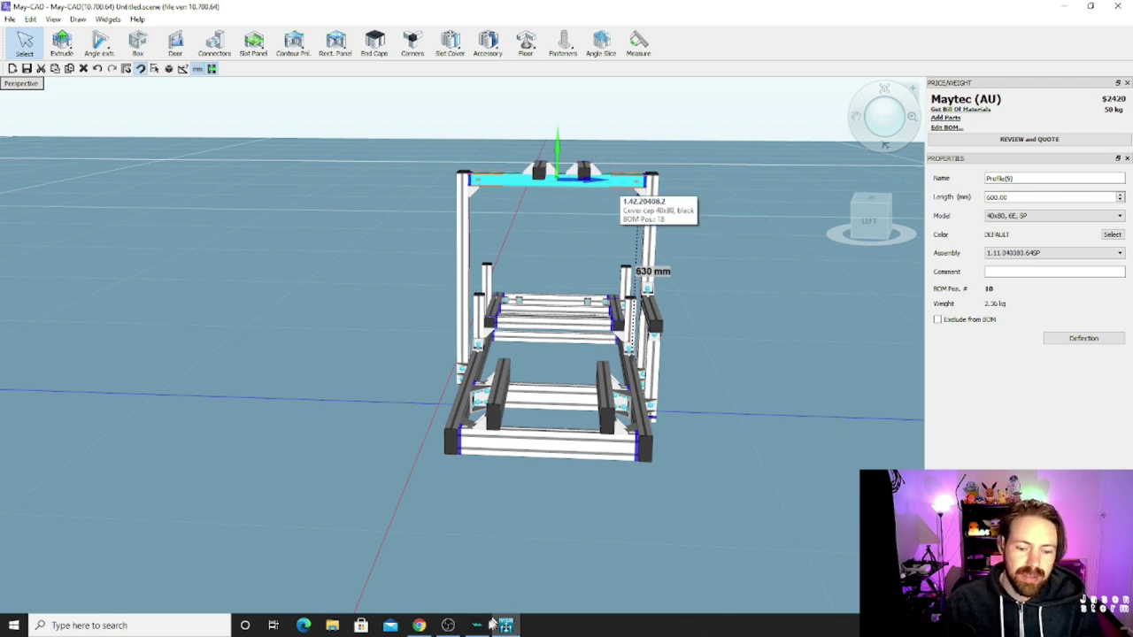
pyautogui.click(419, 625)
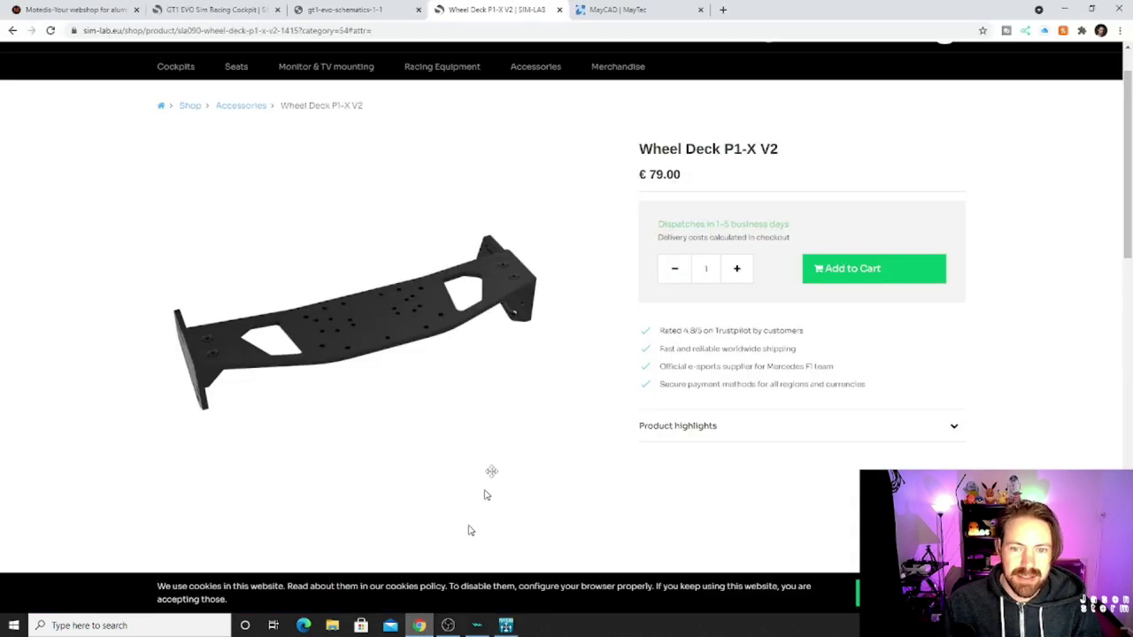
pyautogui.click(506, 626)
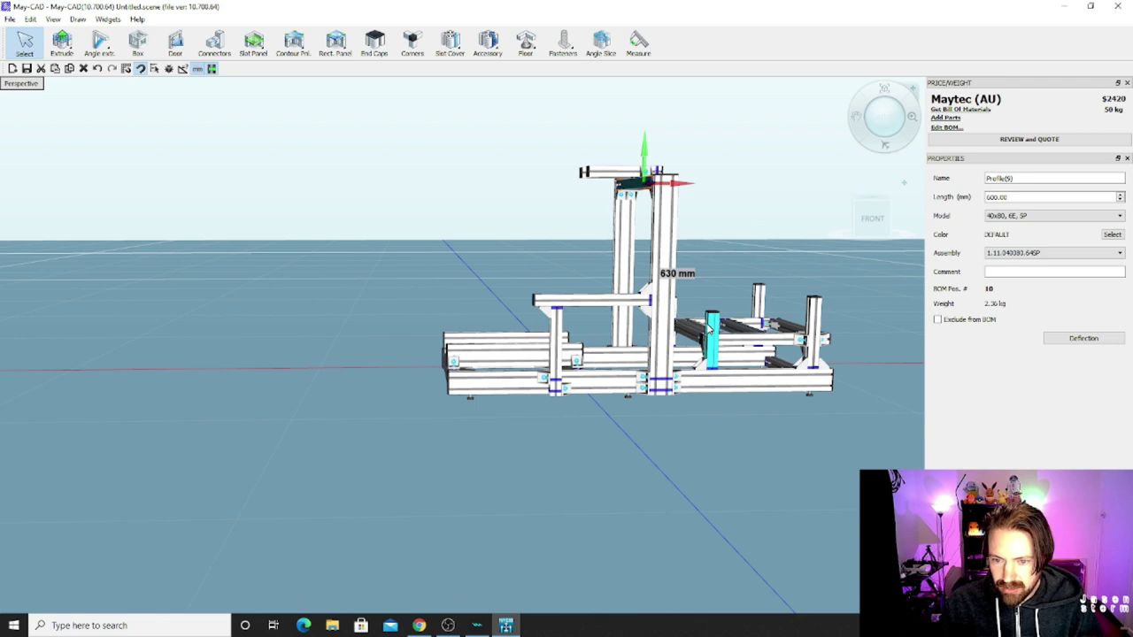
# Step: Select the short vertical post Profile(13) and change its Length from 220 to 200 mm
pyautogui.click(713, 330)
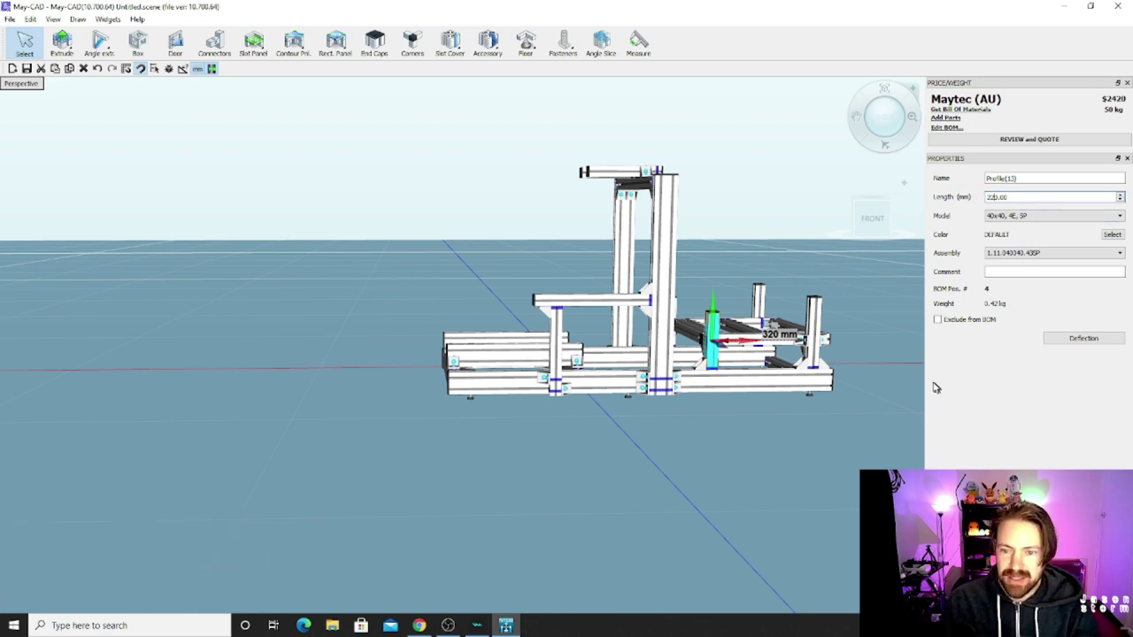
pyautogui.click(778, 379)
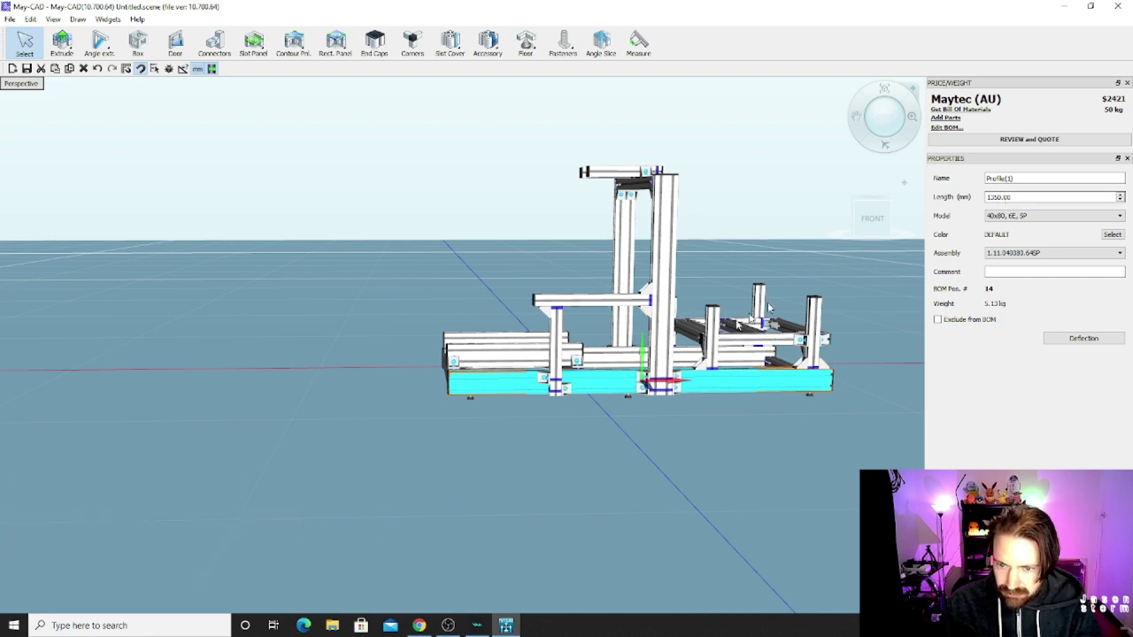
pyautogui.click(709, 341)
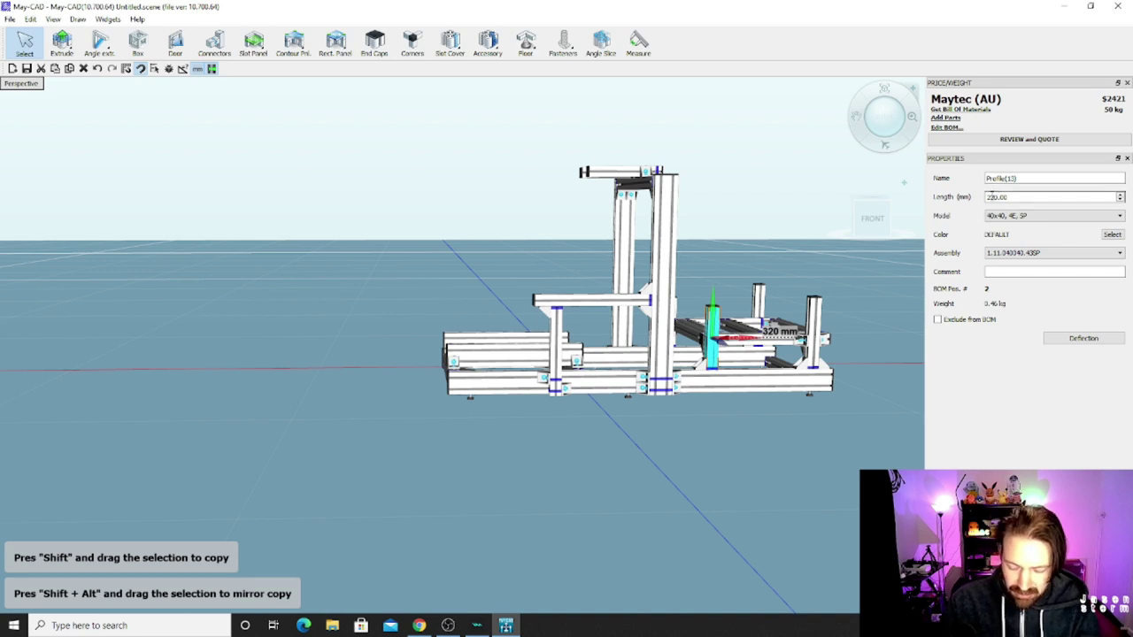
pyautogui.press('BackSpace')
pyautogui.write('0')
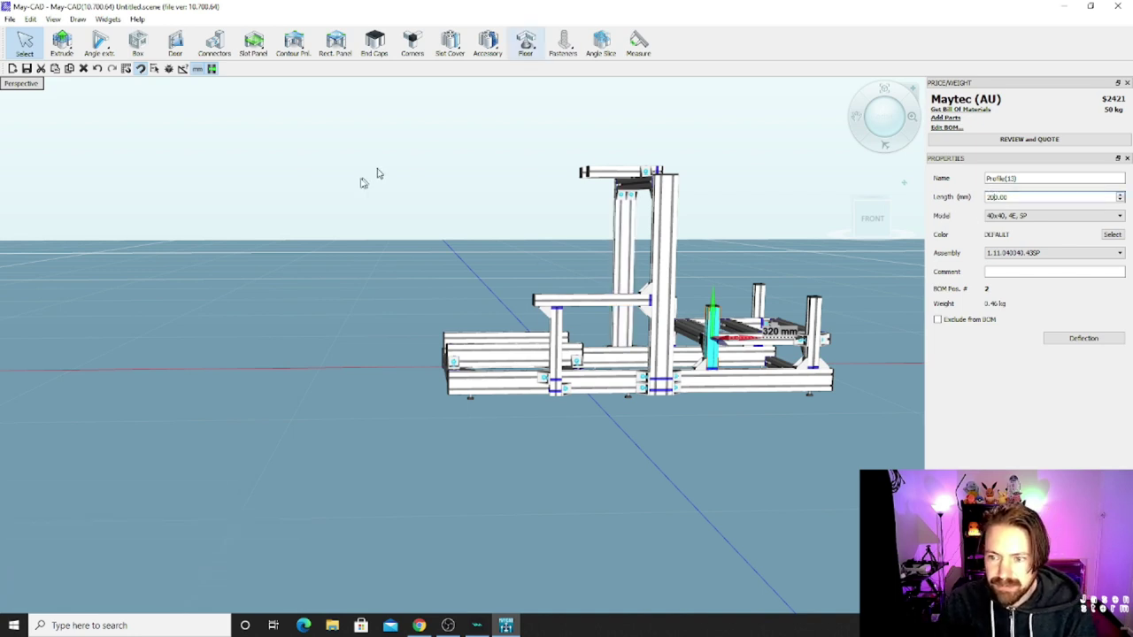
pyautogui.hotkey('alt', 'Tab')
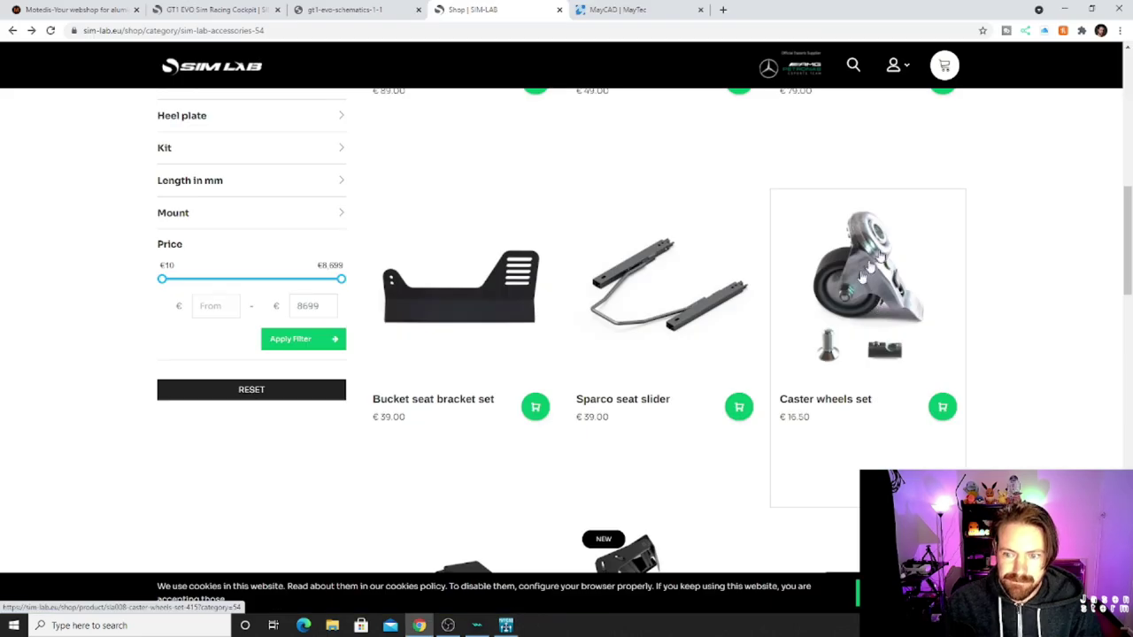
pyautogui.scroll(-2, 797, 230)
pyautogui.scroll(1, 566, 186)
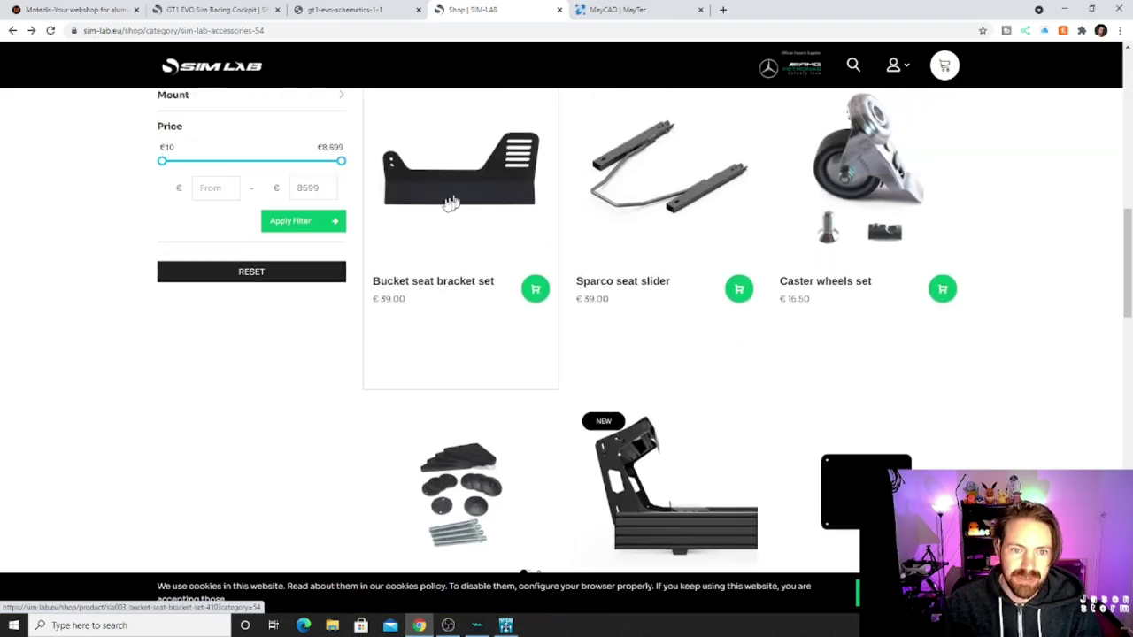
pyautogui.scroll(-7, 797, 245)
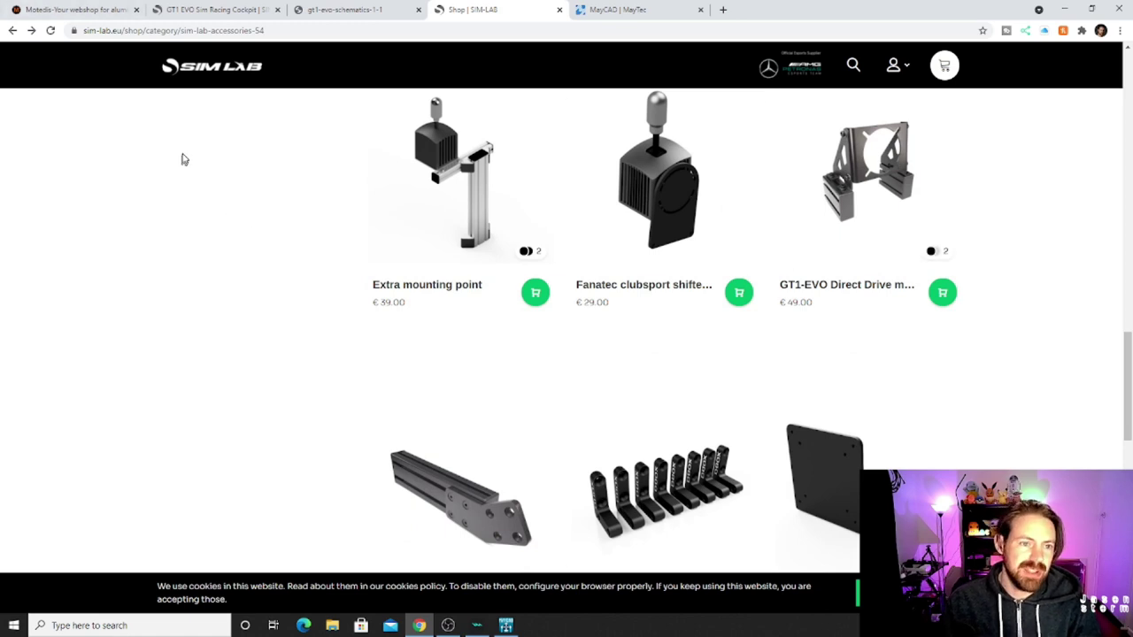
pyautogui.click(635, 13)
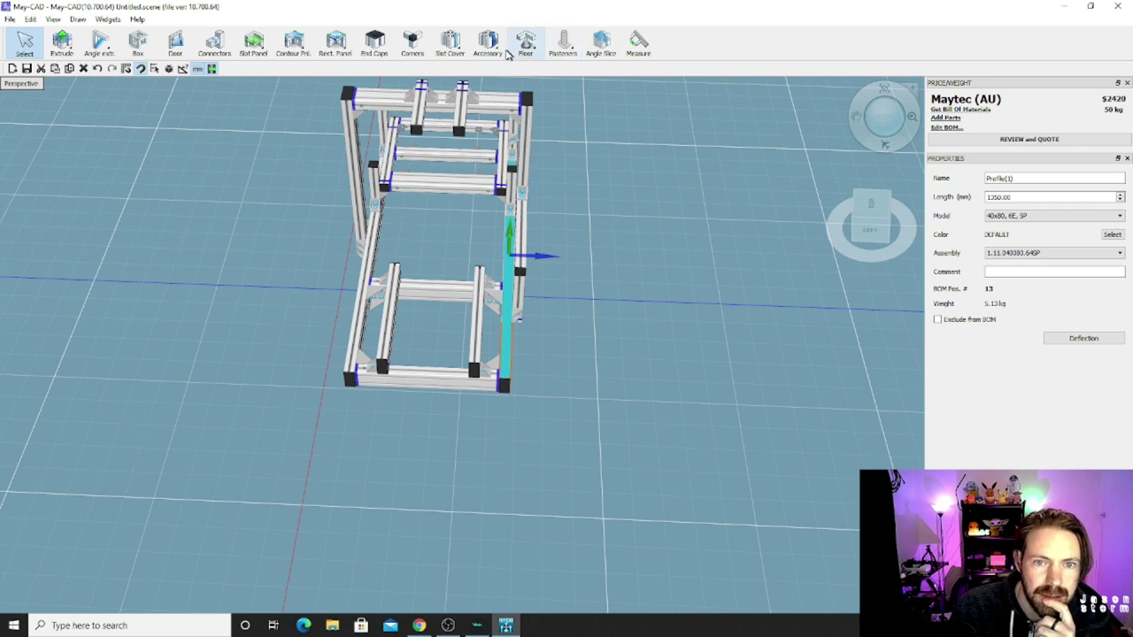
# Step: Pick the spring-loaded M8 slide-in T-nut from the Fasteners catalogue
pyautogui.click(565, 49)
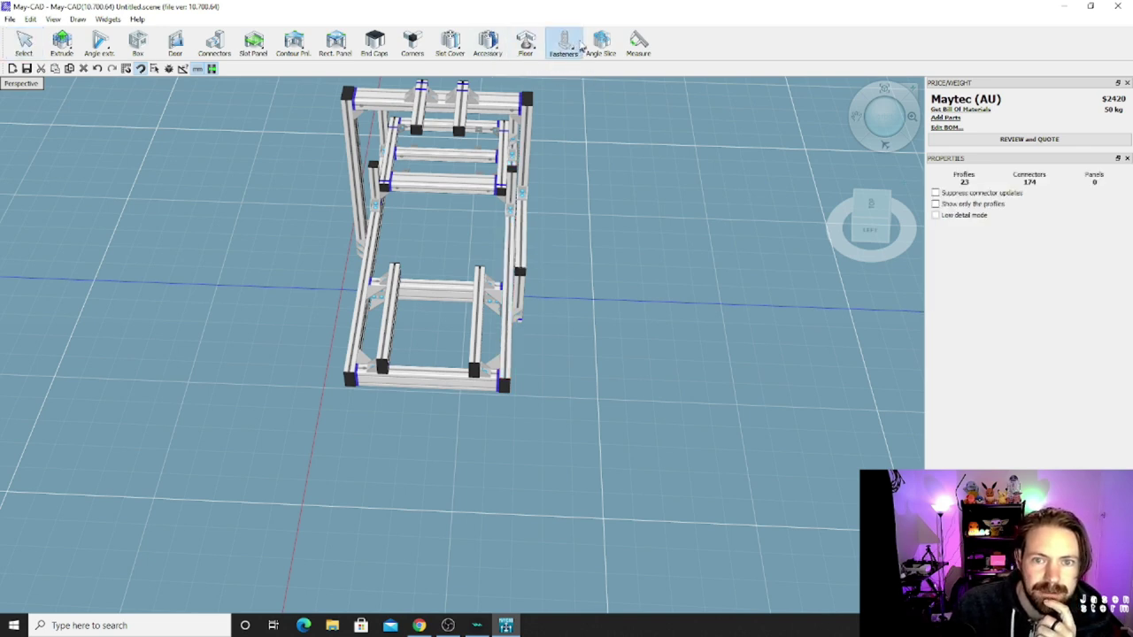
pyautogui.click(573, 51)
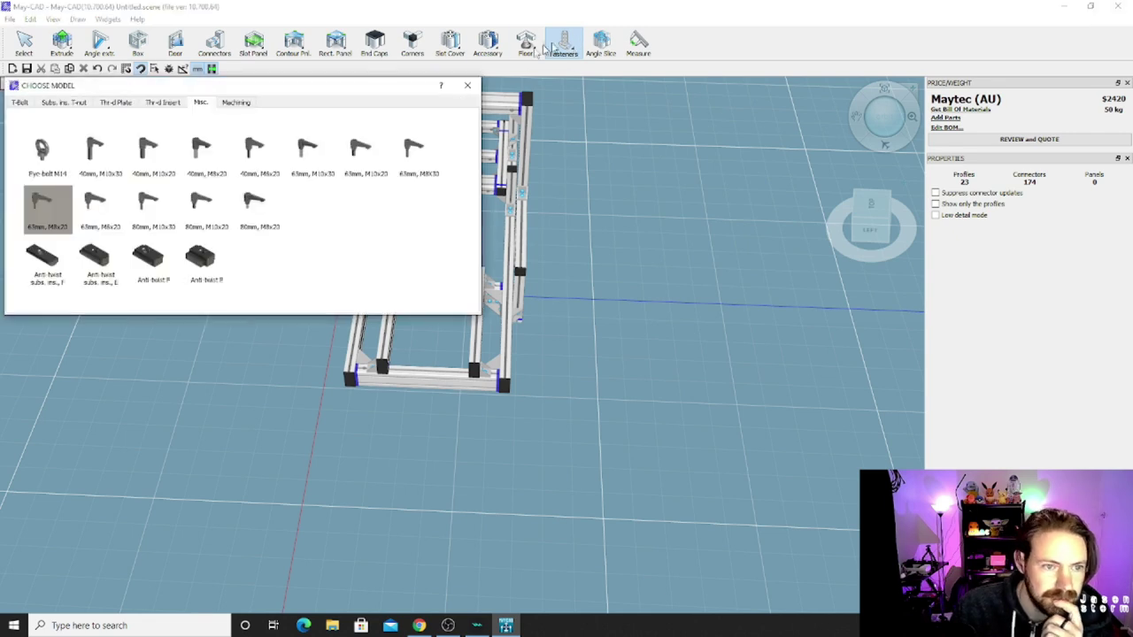
pyautogui.click(21, 102)
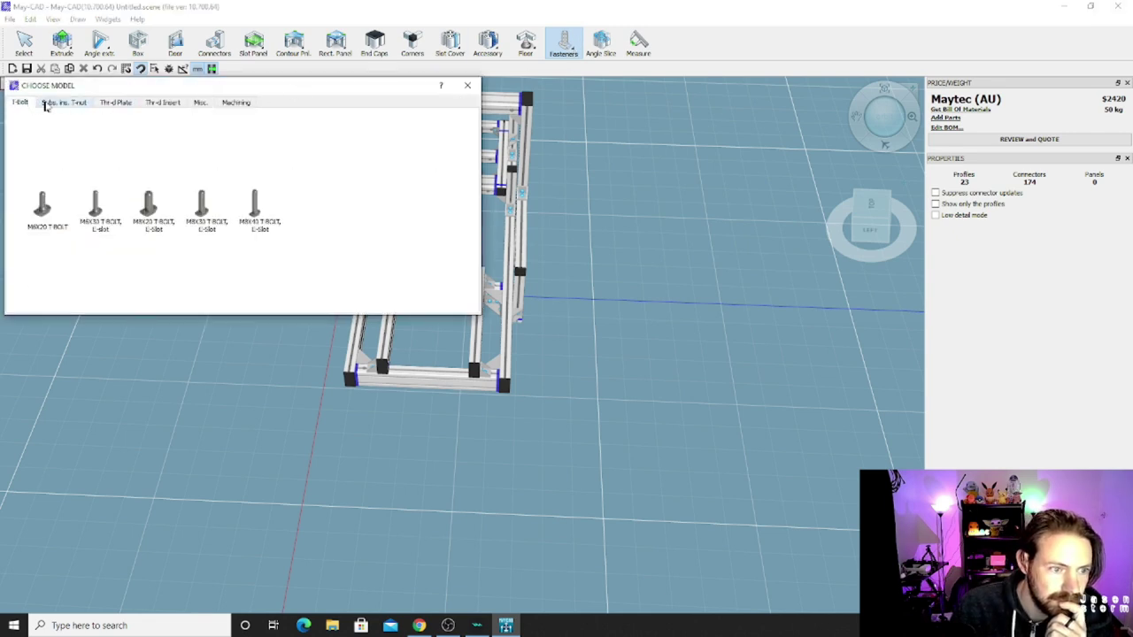
pyautogui.click(55, 104)
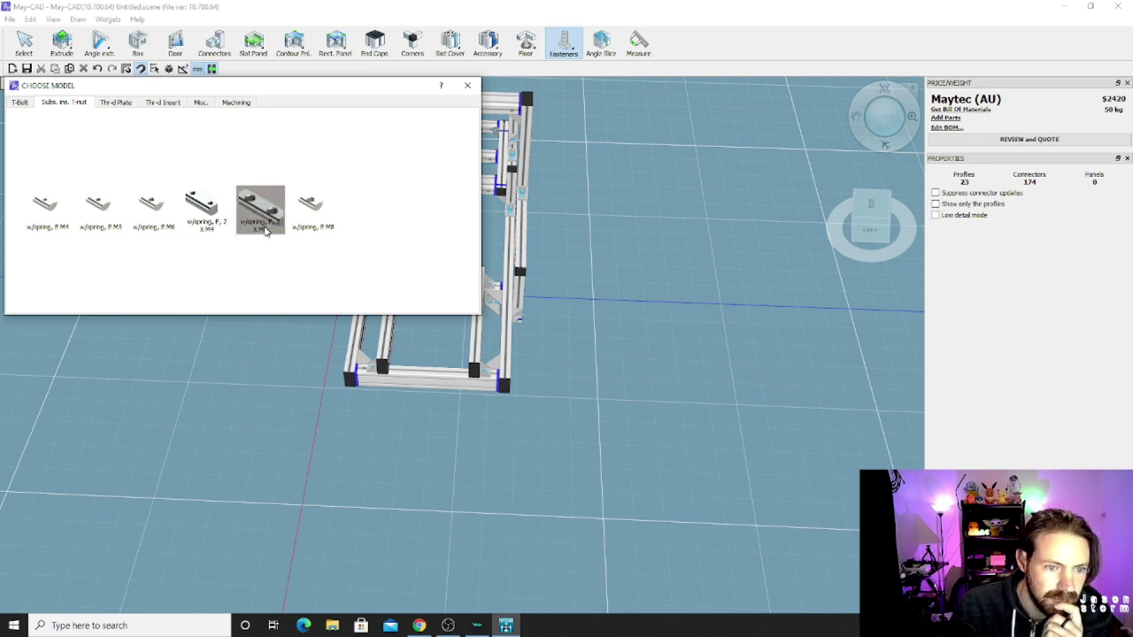
pyautogui.click(326, 226)
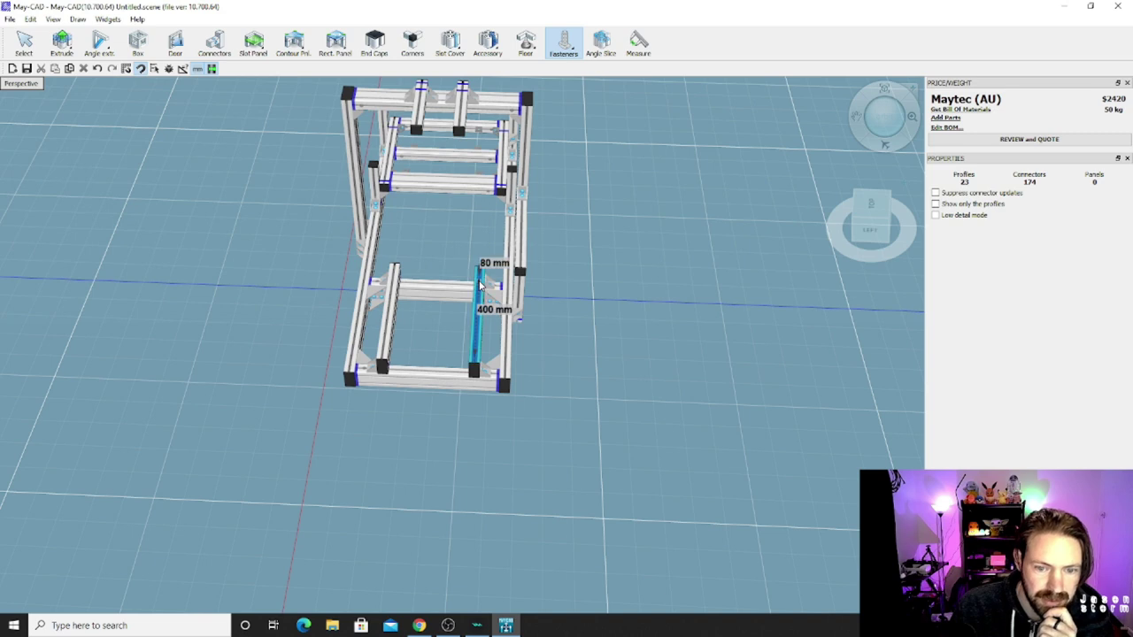
# Step: Place T-nuts on the inner rails, middle and top cross profiles, and rear right upright
pyautogui.click(479, 283)
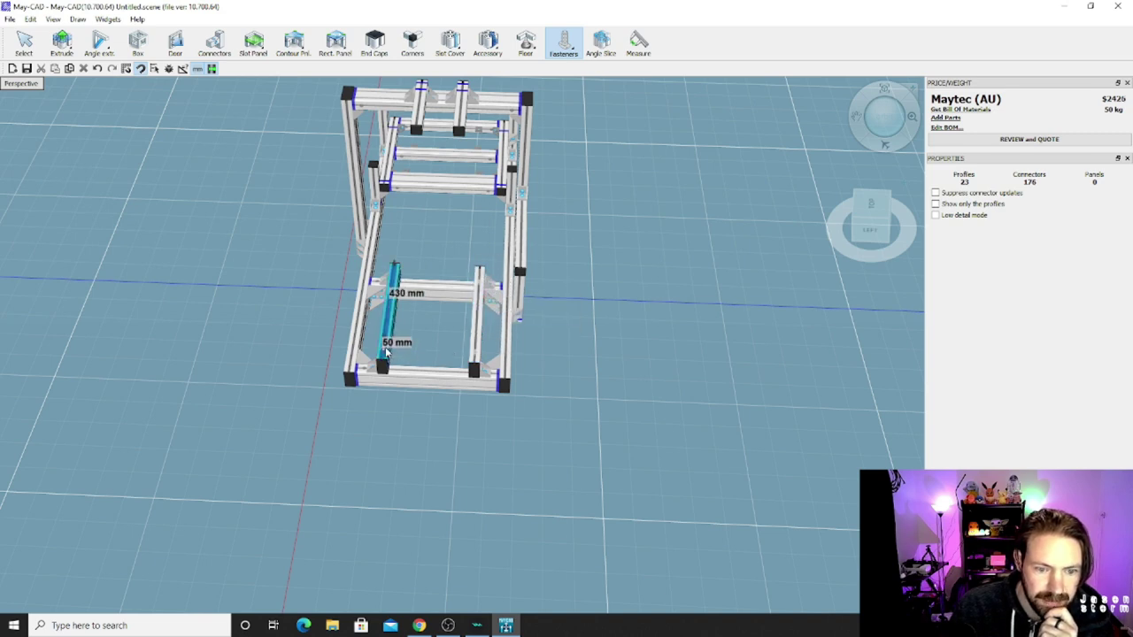
pyautogui.click(394, 283)
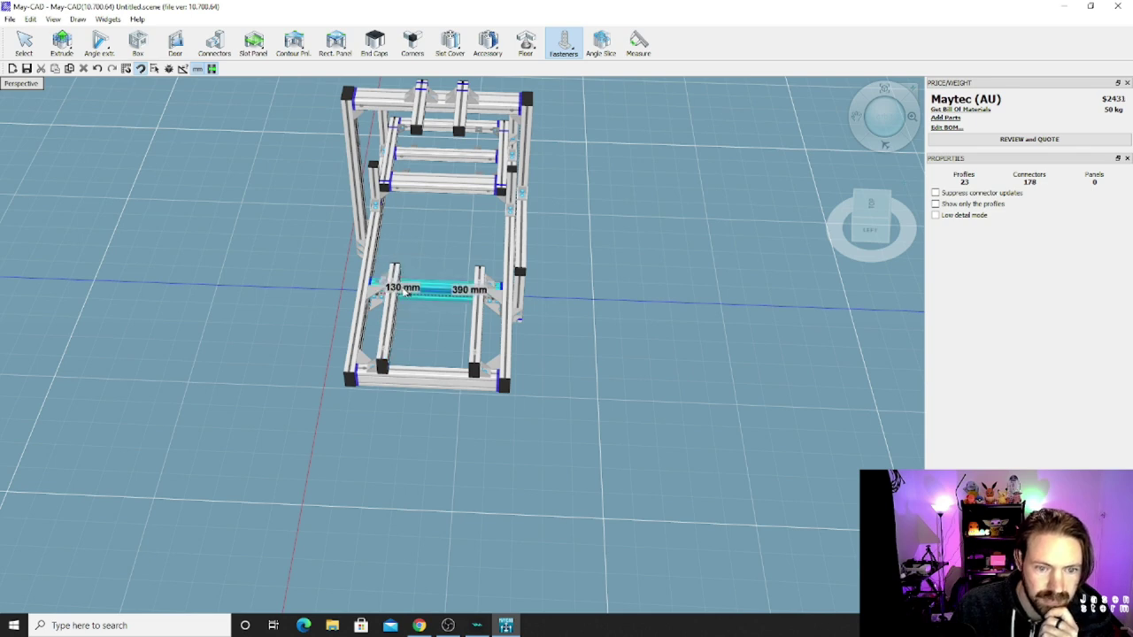
pyautogui.click(388, 276)
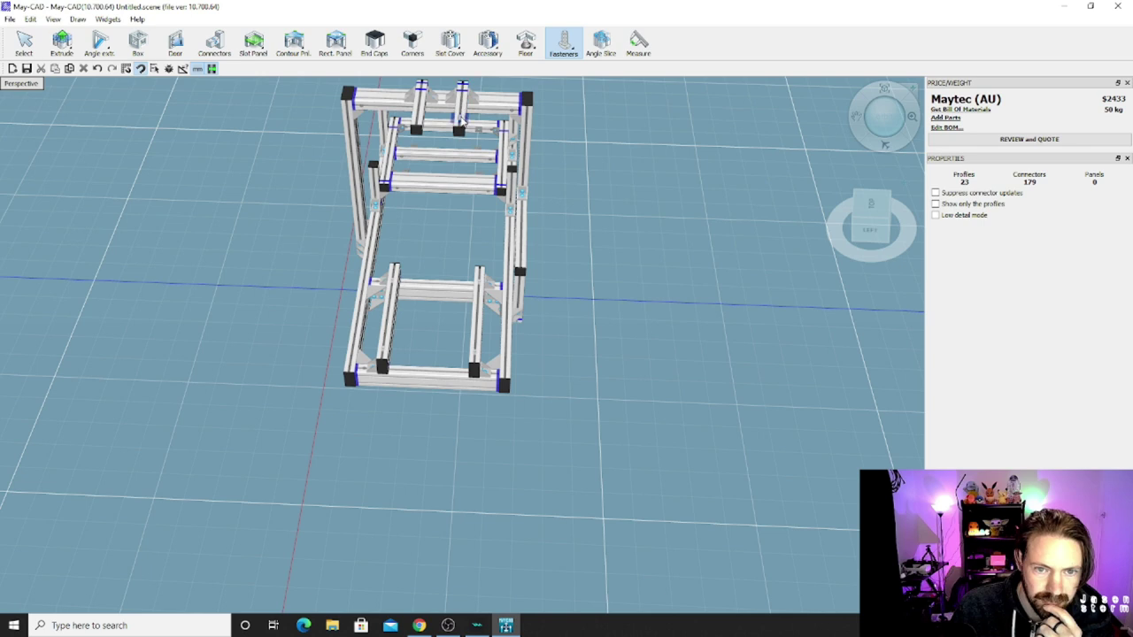
pyautogui.click(461, 99)
pyautogui.click(417, 104)
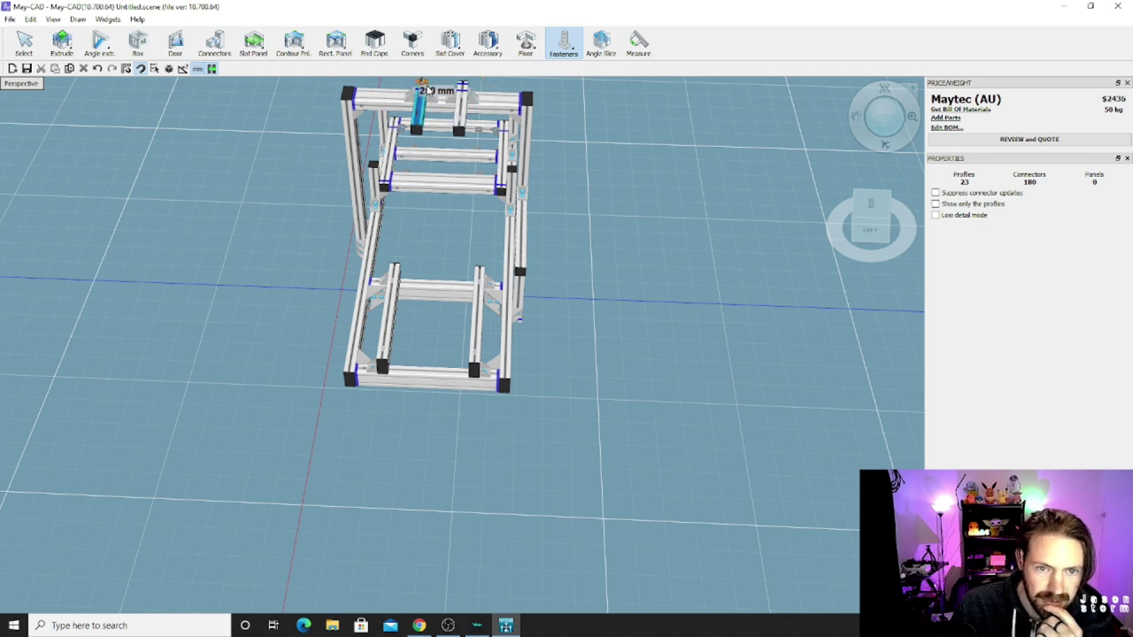
pyautogui.click(416, 111)
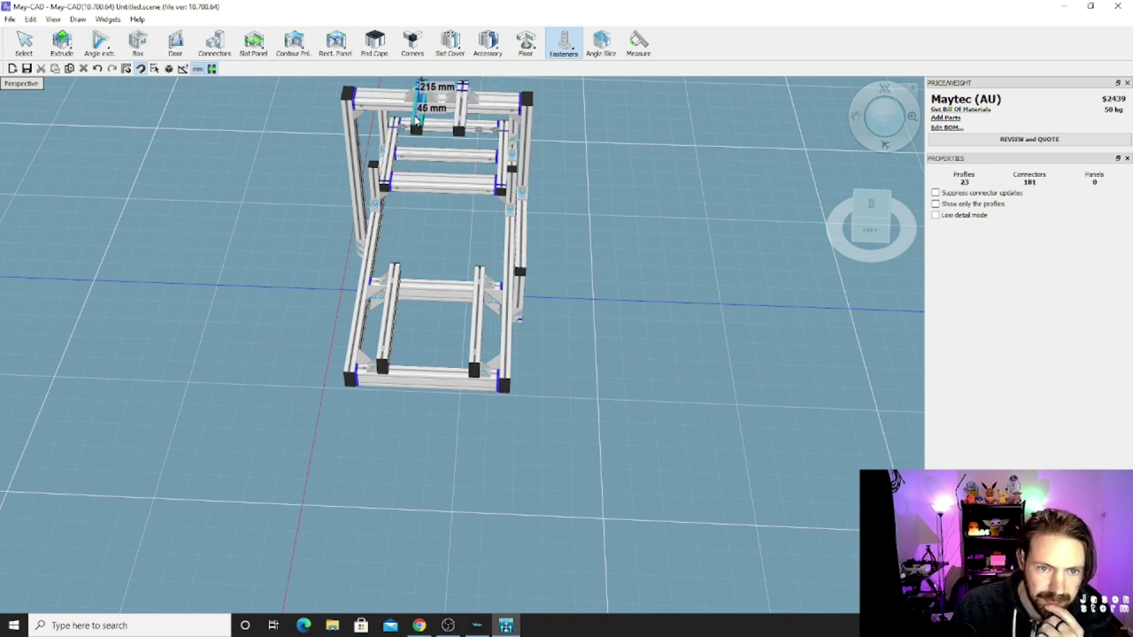
pyautogui.click(417, 122)
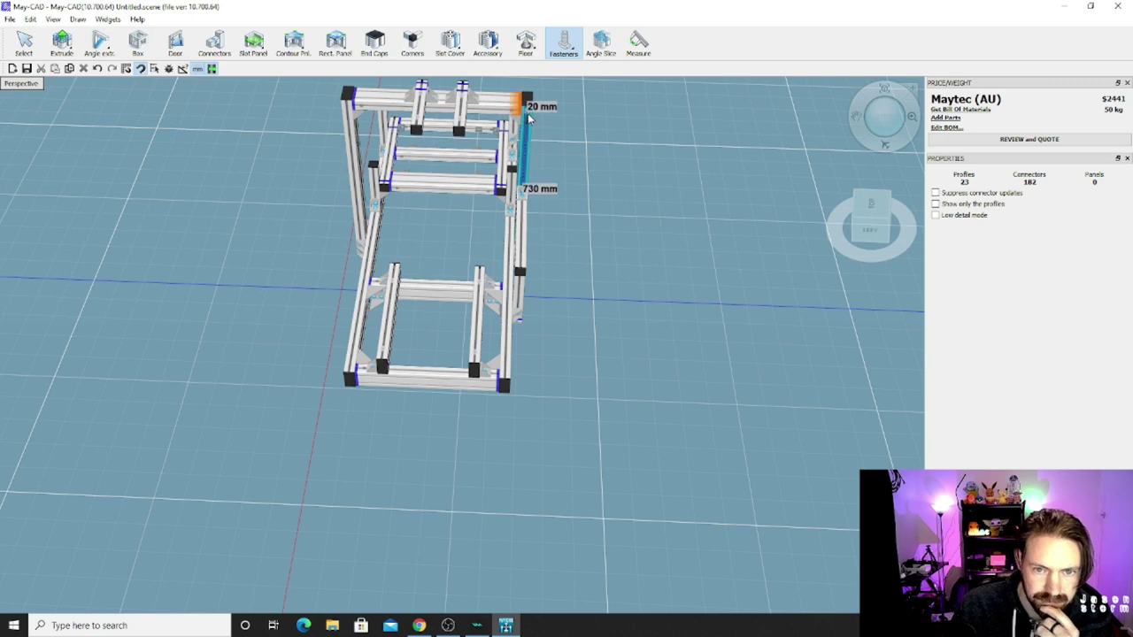
pyautogui.moveTo(522, 119); pyautogui.dragTo(380, 118, button='middle')
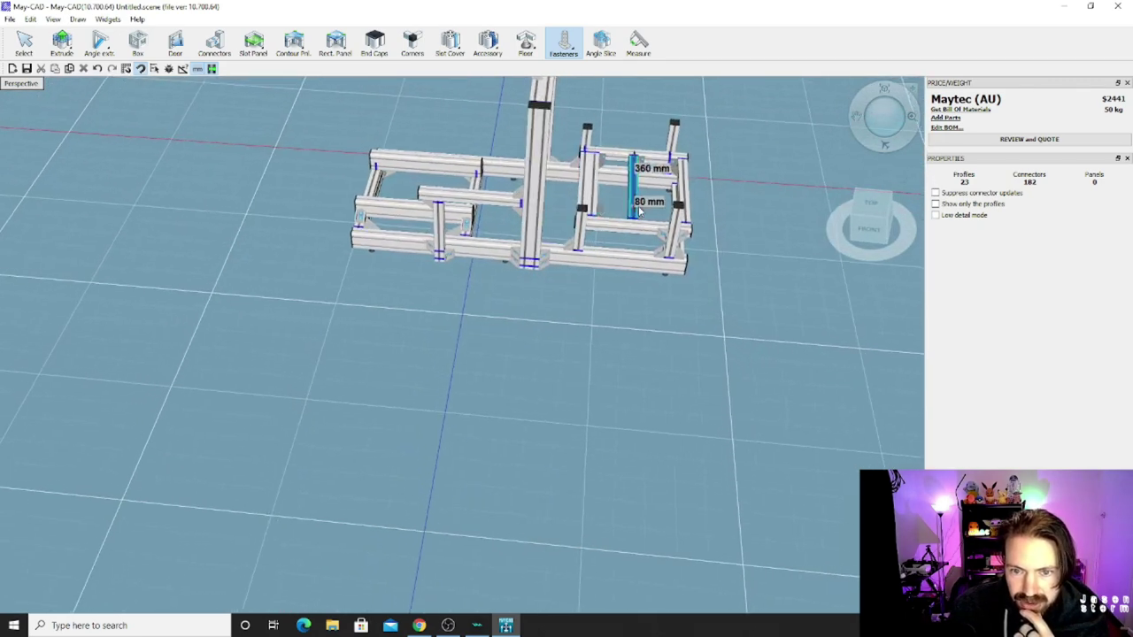
# Step: Add T-nuts to the seat-base rails, viewed from above
pyautogui.moveTo(638, 205); pyautogui.dragTo(542, 257, button='middle')
pyautogui.scroll(-3, 337, 293)
pyautogui.scroll(5, 542, 256)
pyautogui.scroll(3, 540, 257)
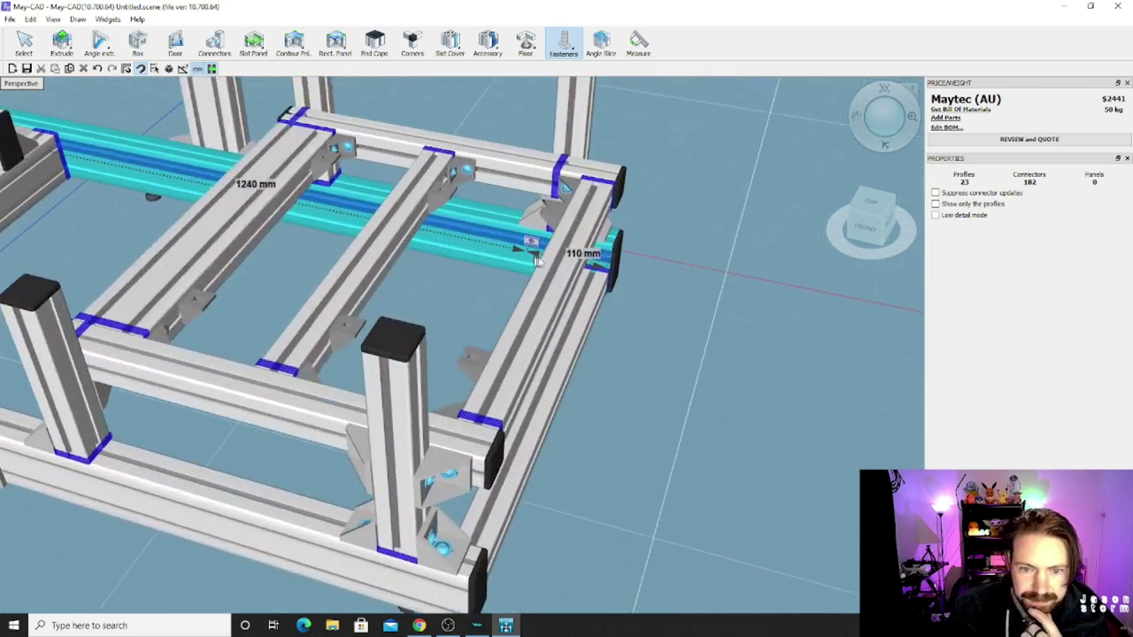
pyautogui.click(589, 213)
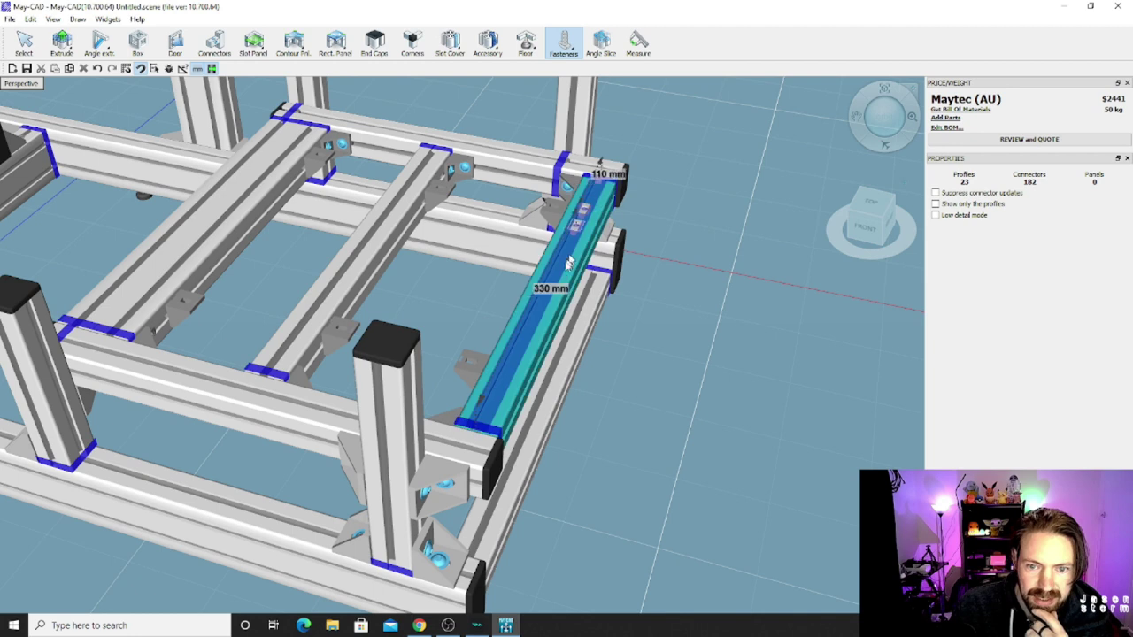
pyautogui.click(507, 382)
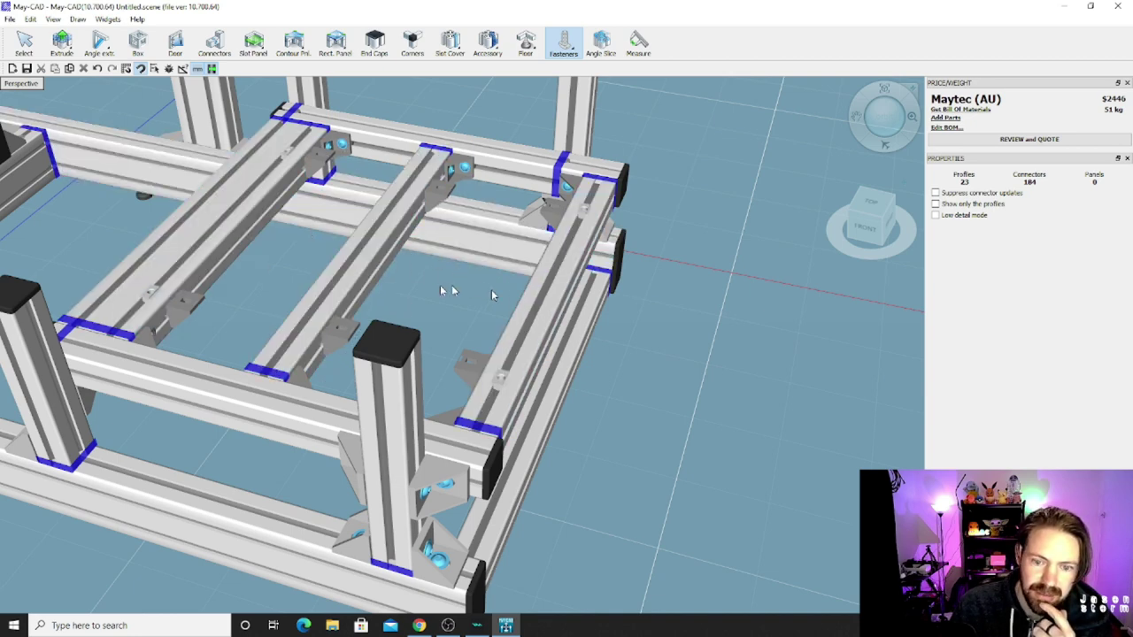
pyautogui.click(471, 365)
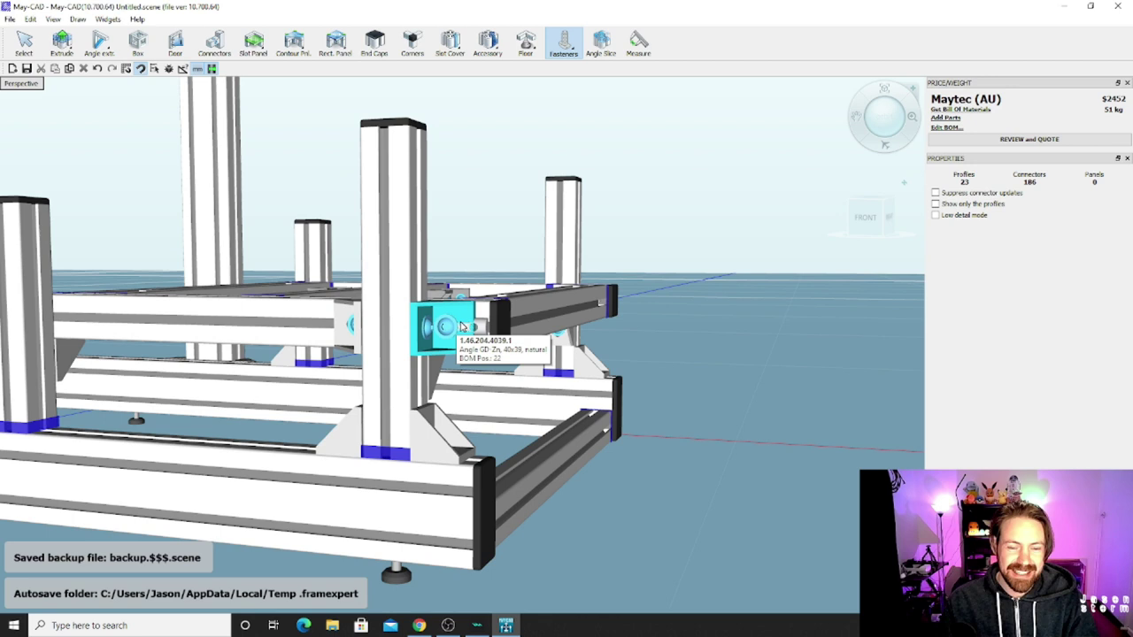
# Step: Add T-nuts to the front bottom profile and front vertical post, then switch to the browser
pyautogui.click(421, 482)
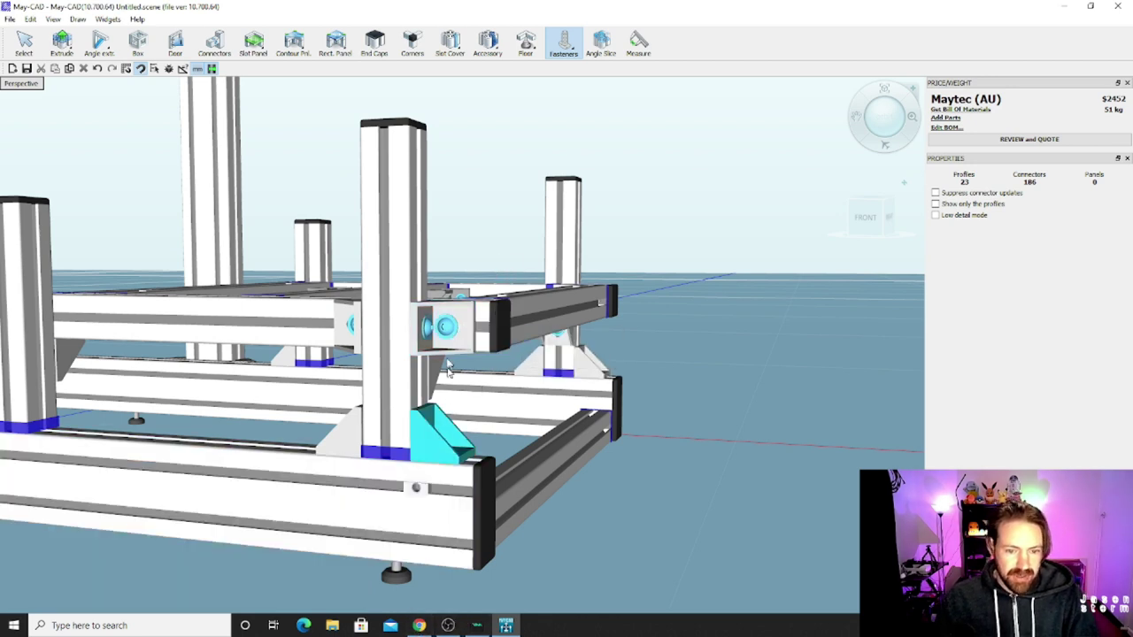
pyautogui.click(418, 366)
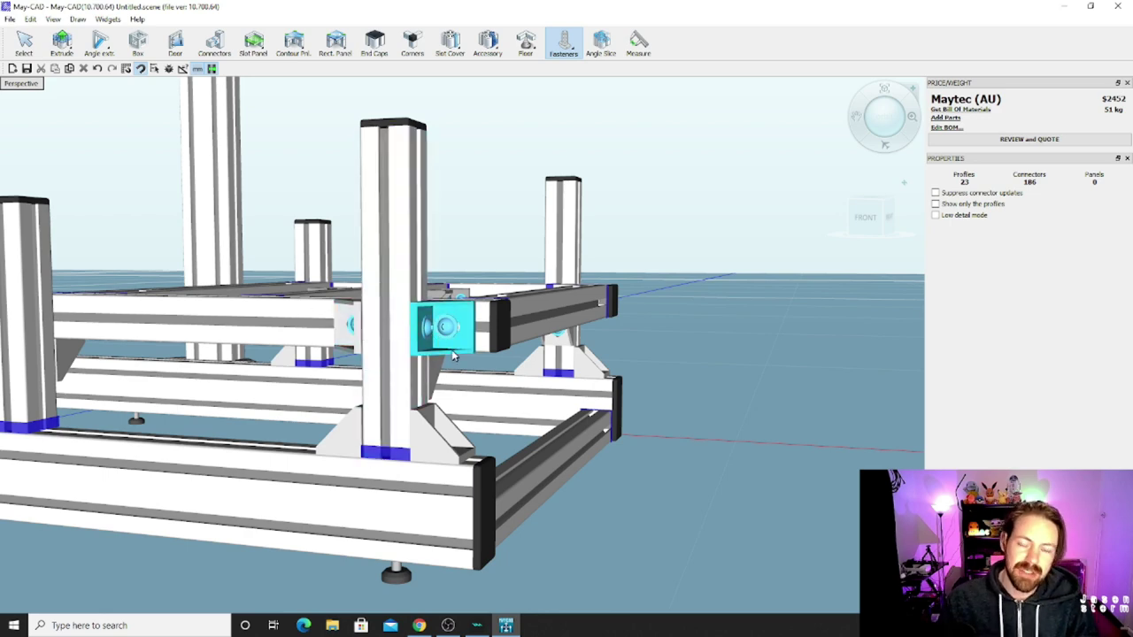
pyautogui.click(419, 625)
# Step: Open the Motedis shop page and scroll through it
pyautogui.click(64, 10)
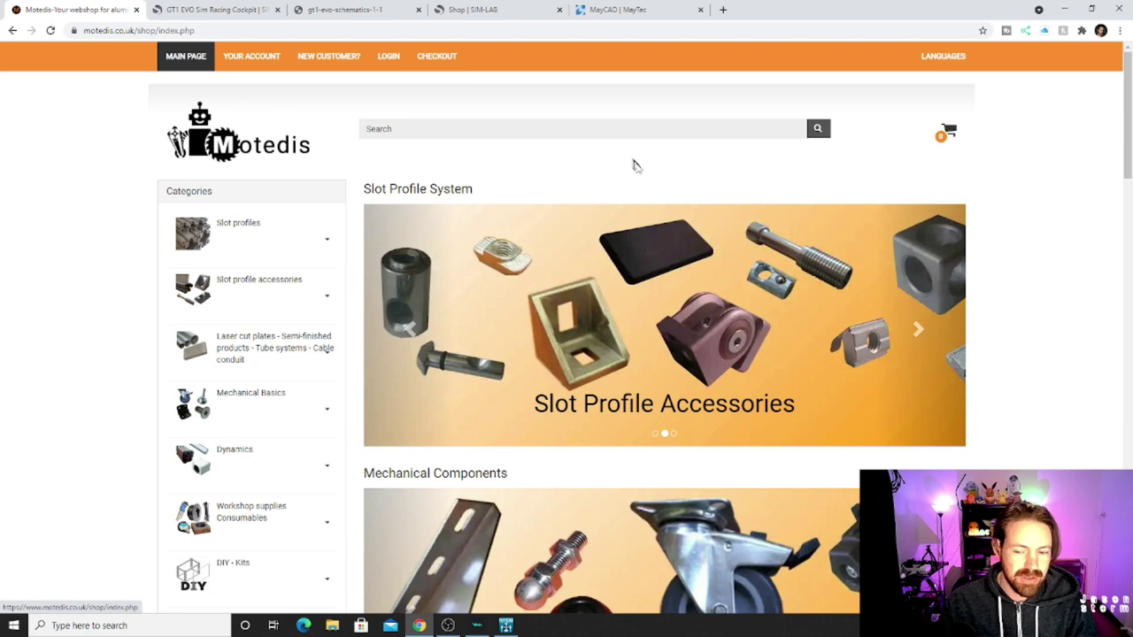
pyautogui.scroll(-1, 300, 239)
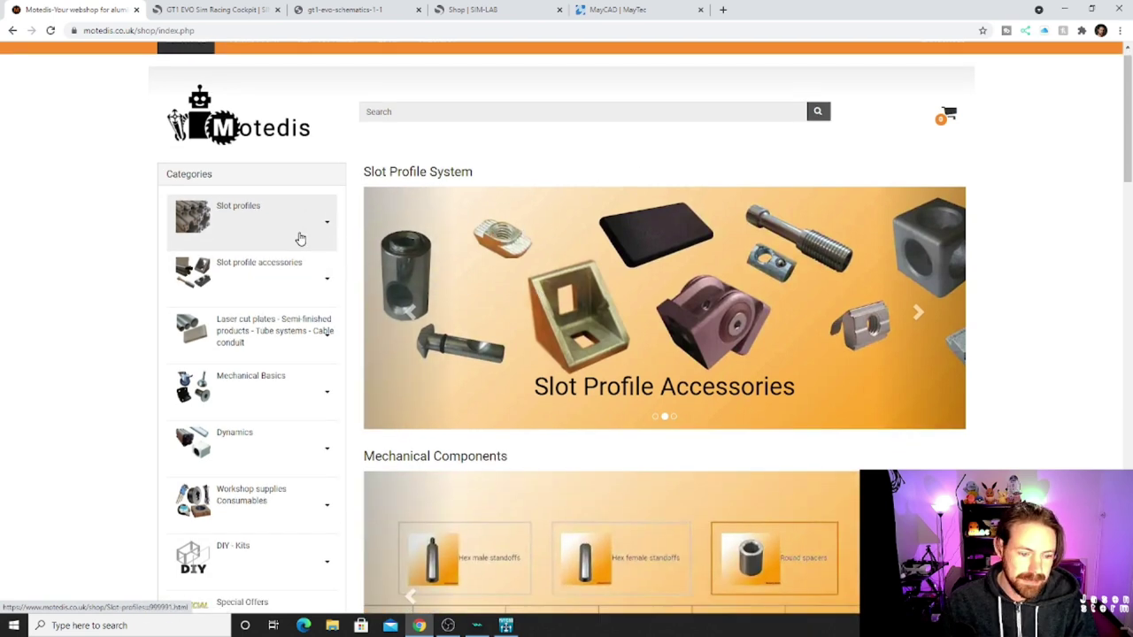
pyautogui.scroll(-2, 300, 239)
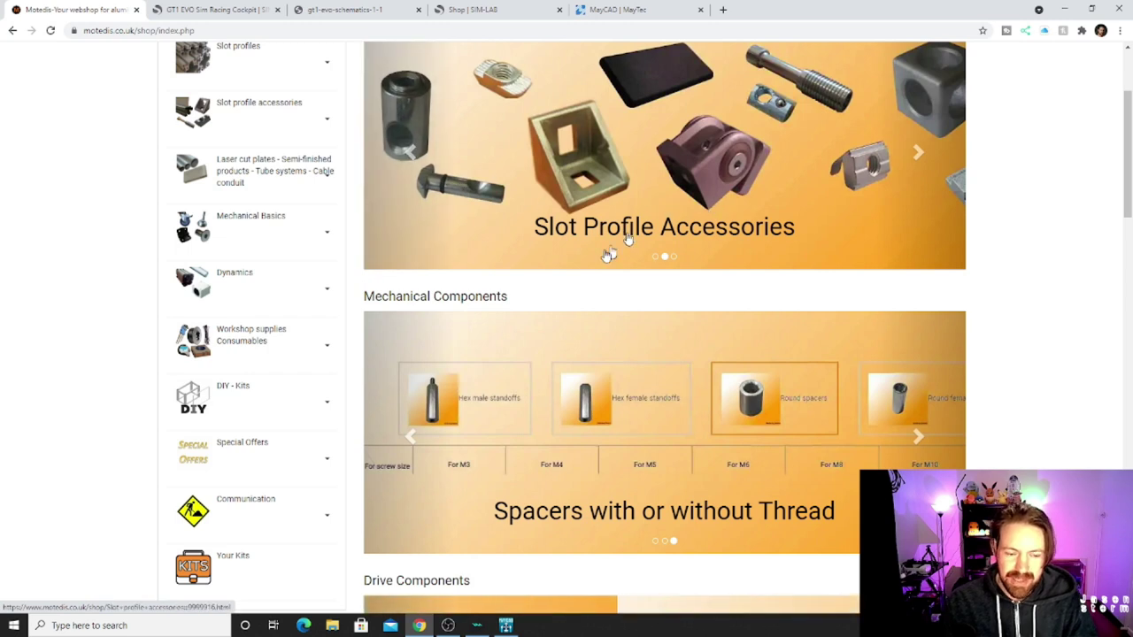
pyautogui.scroll(1, 446, 335)
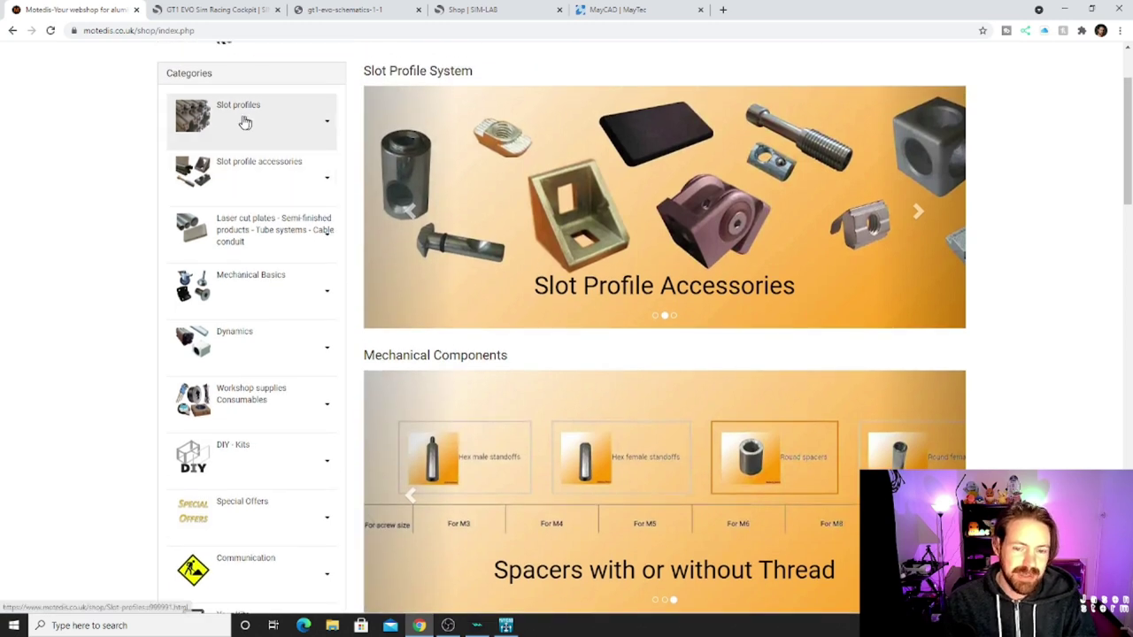
# Step: Open the Angle Clamp 40 I-Type slot 8 page, enlarge its mounted-clamp photo, then return to May-CAD
pyautogui.hotkey('alt', 'Left')
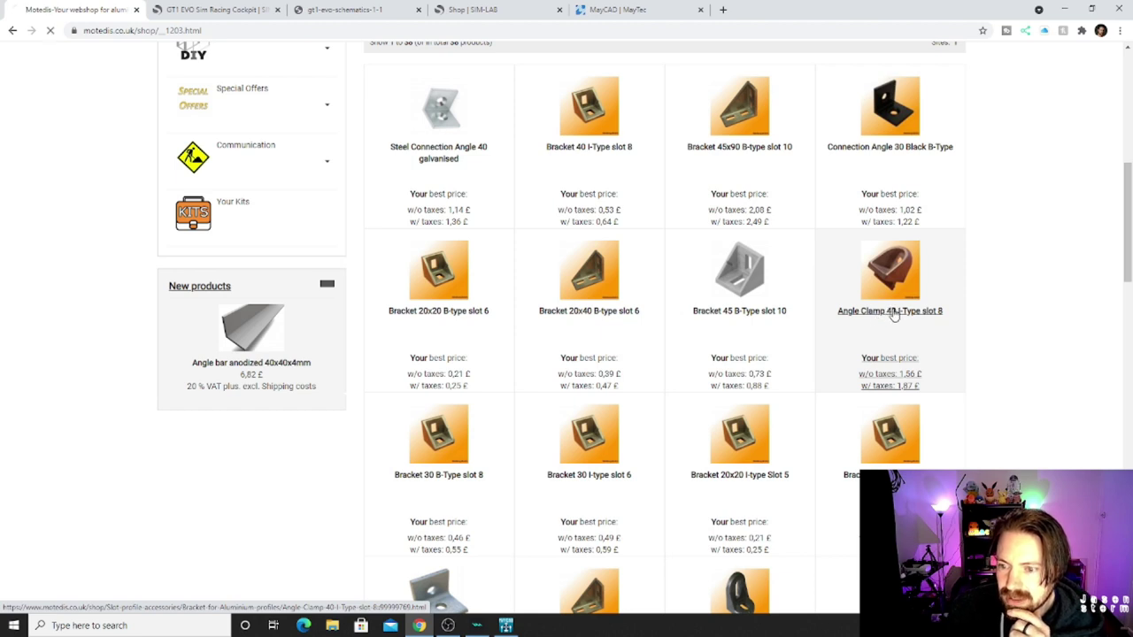
pyautogui.click(921, 311)
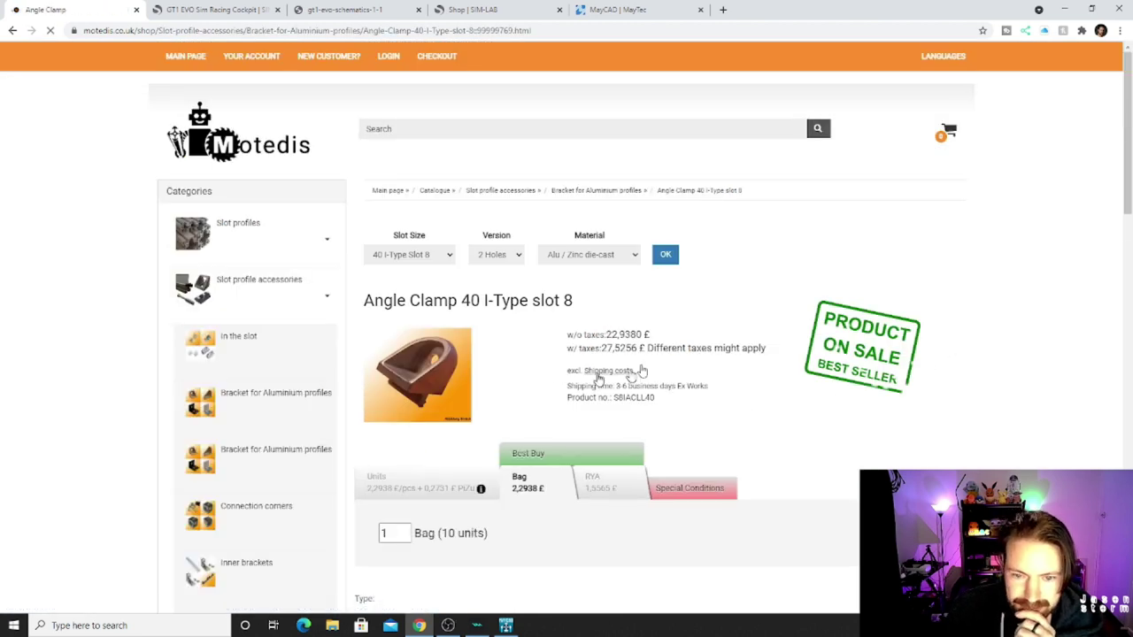
pyautogui.scroll(-2, 694, 336)
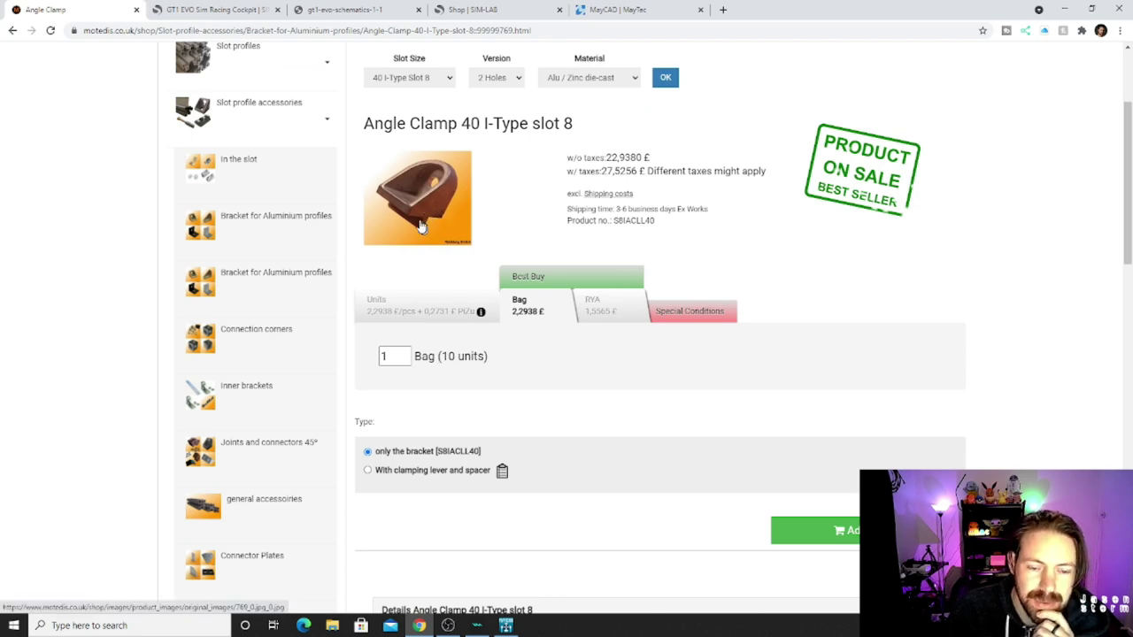
pyautogui.scroll(-10, 706, 331)
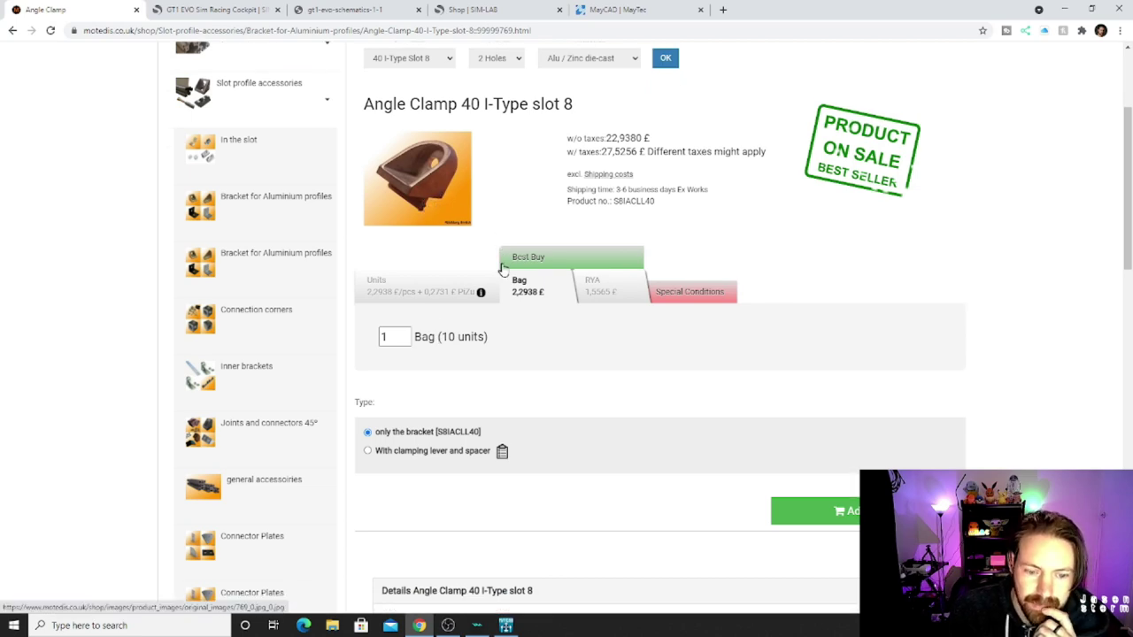
pyautogui.scroll(1, 615, 245)
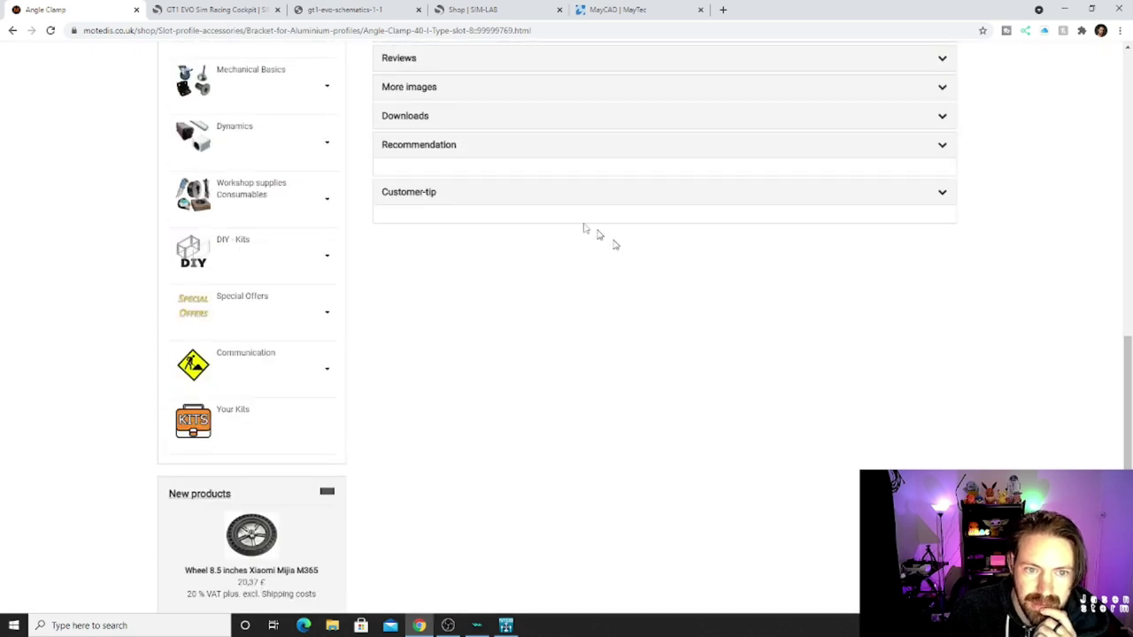
pyautogui.click(430, 94)
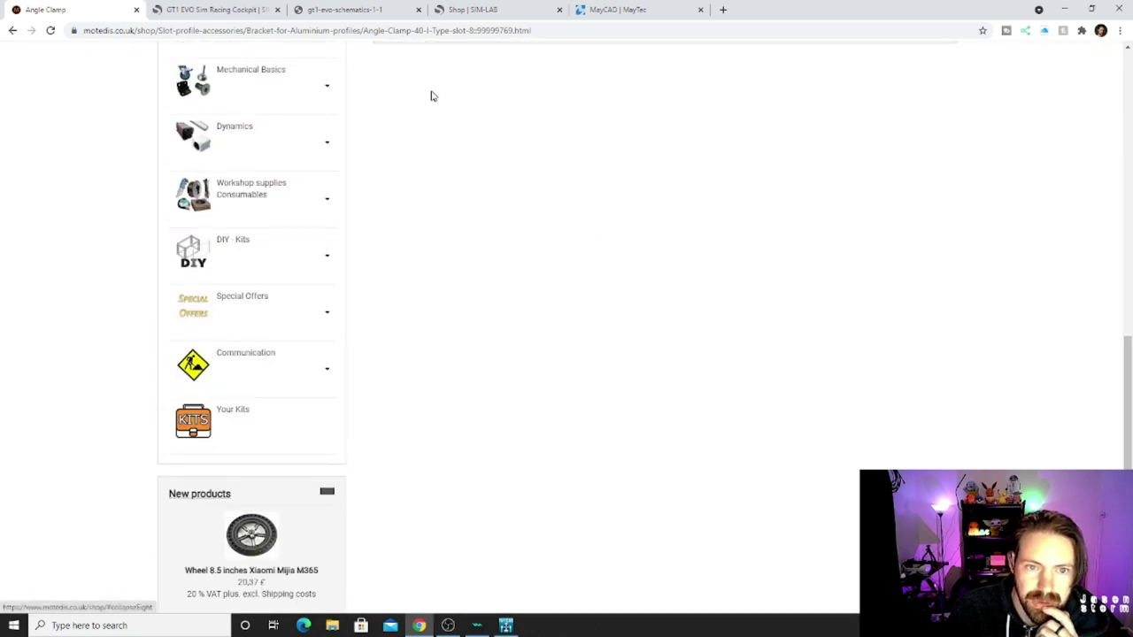
pyautogui.scroll(3, 656, 350)
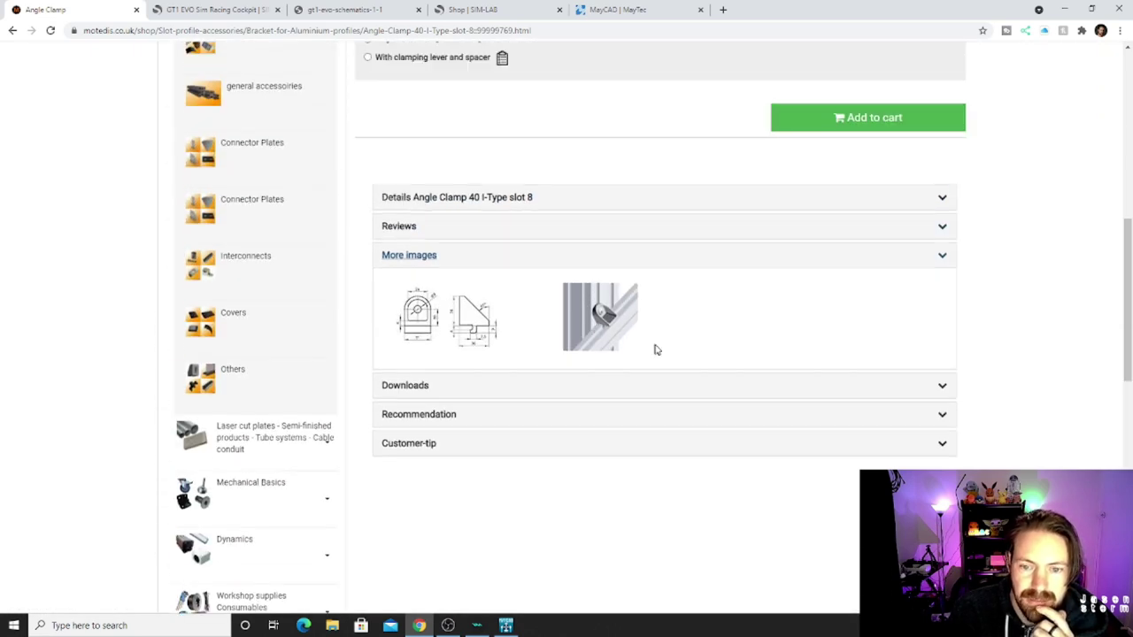
pyautogui.click(609, 322)
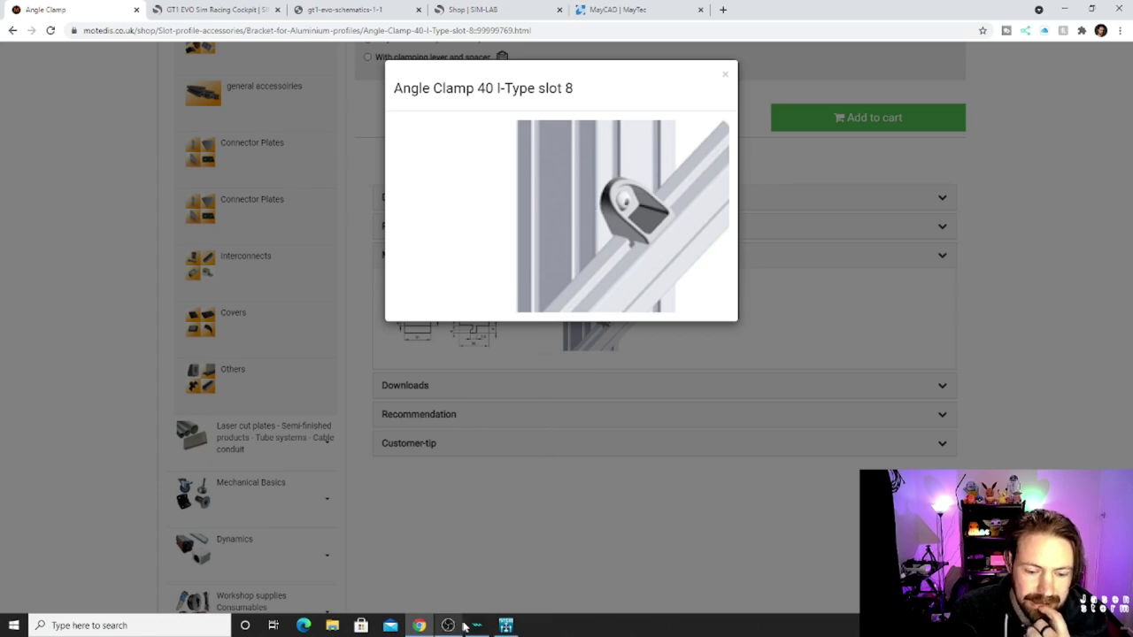
pyautogui.click(501, 626)
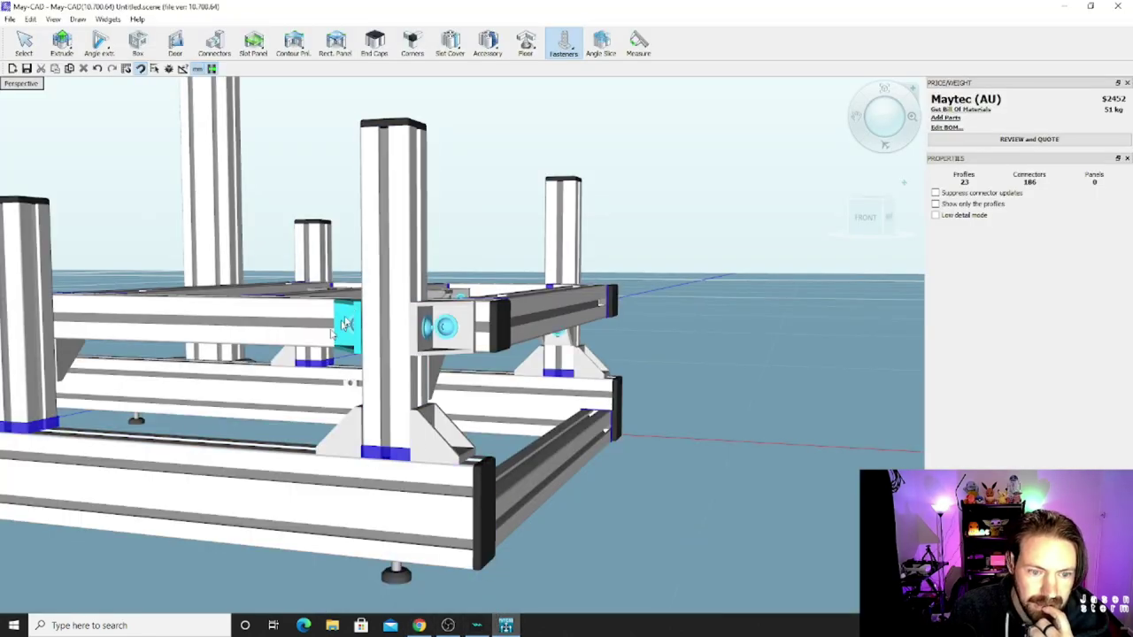
# Step: Read the 40x80 upright post's info card (750 mm, BOM position 11), then return to Chrome
pyautogui.click(389, 301)
pyautogui.moveTo(389, 301); pyautogui.dragTo(213, 403, button='right')
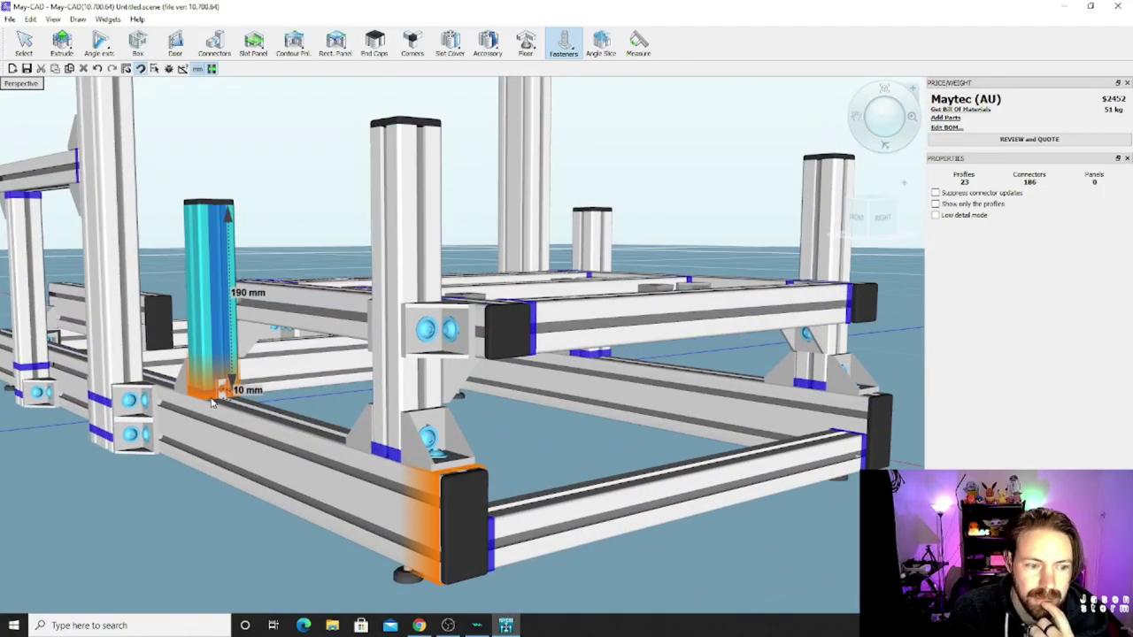
pyautogui.scroll(-5, 213, 403)
pyautogui.scroll(3, 423, 306)
pyautogui.moveTo(379, 288); pyautogui.dragTo(398, 309, button='right')
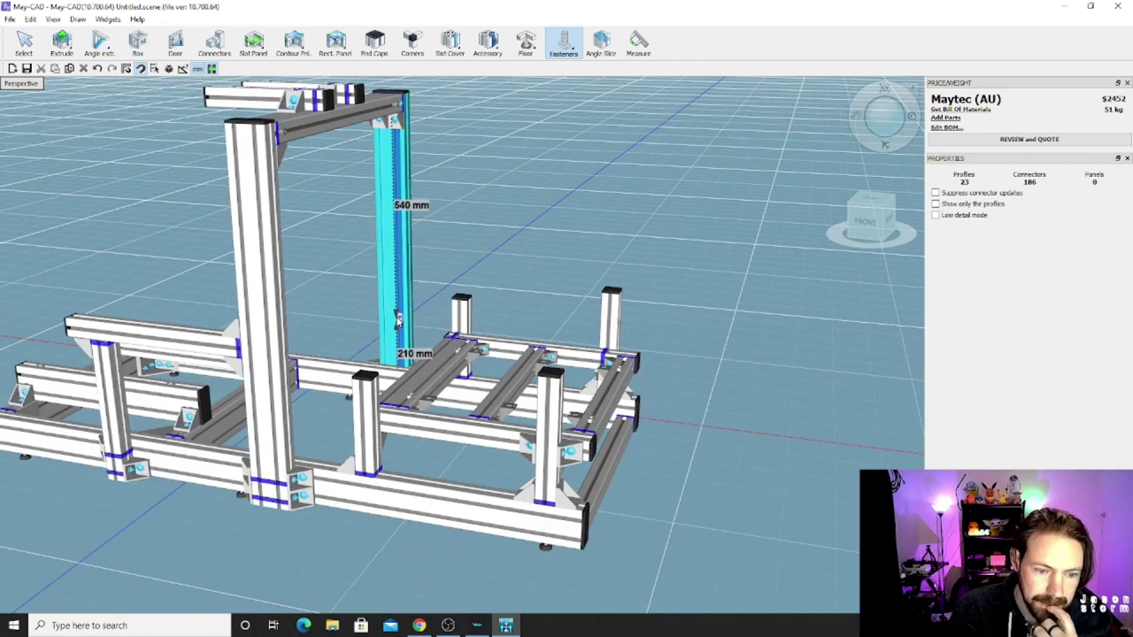
pyautogui.moveTo(398, 322)
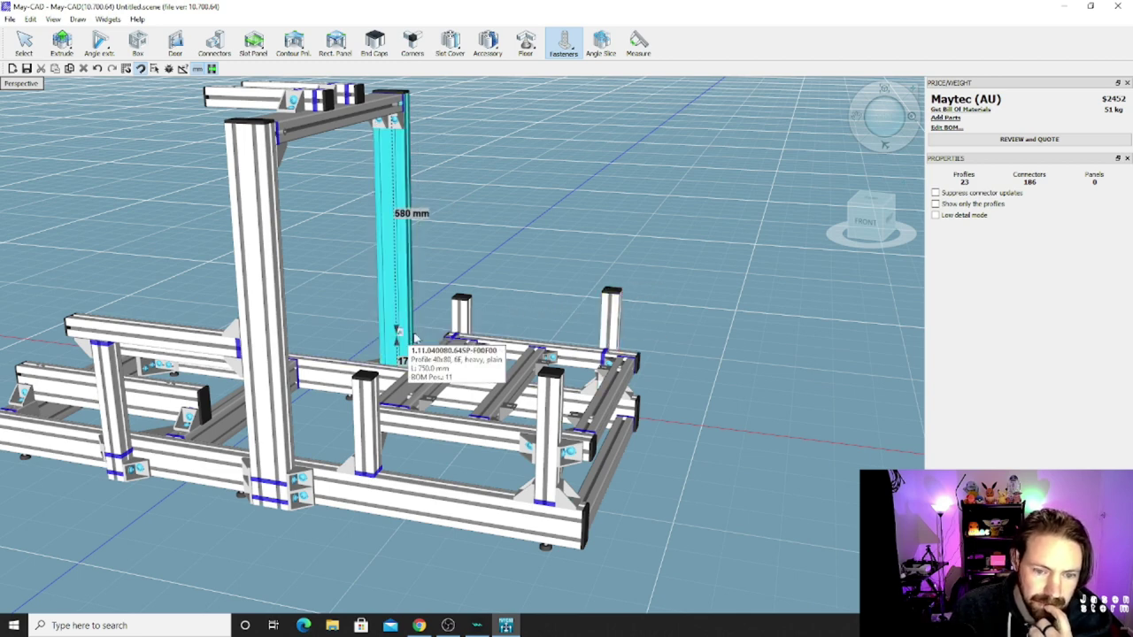
pyautogui.hotkey('alt', 'Tab')
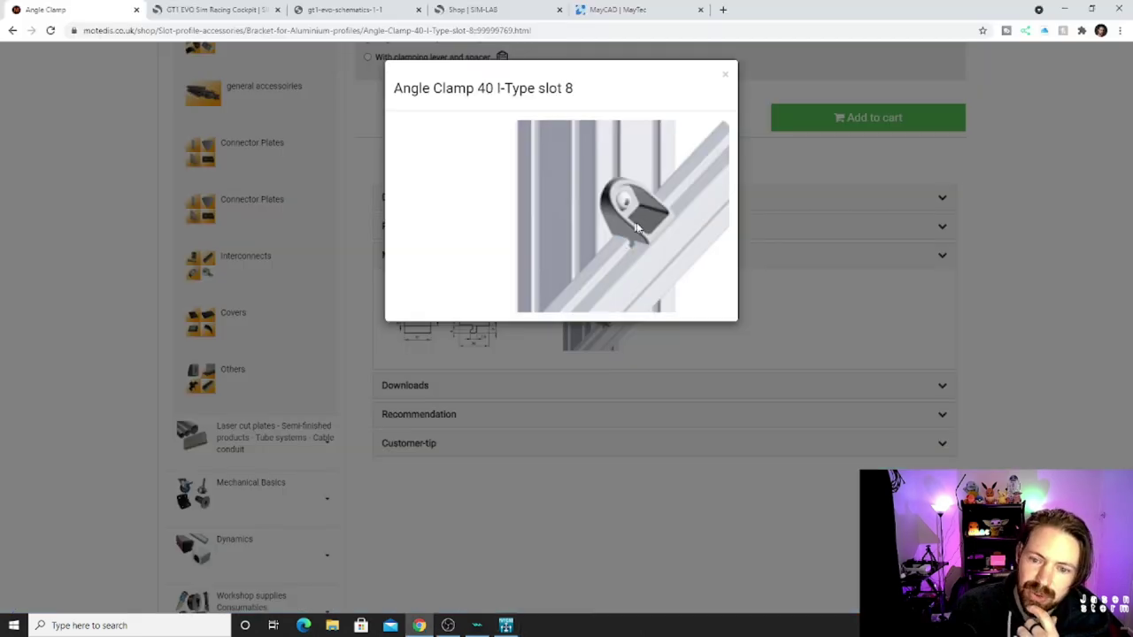
# Step: Close the enlarged angle clamp photo and scroll back up the Motedis product page
pyautogui.click(725, 76)
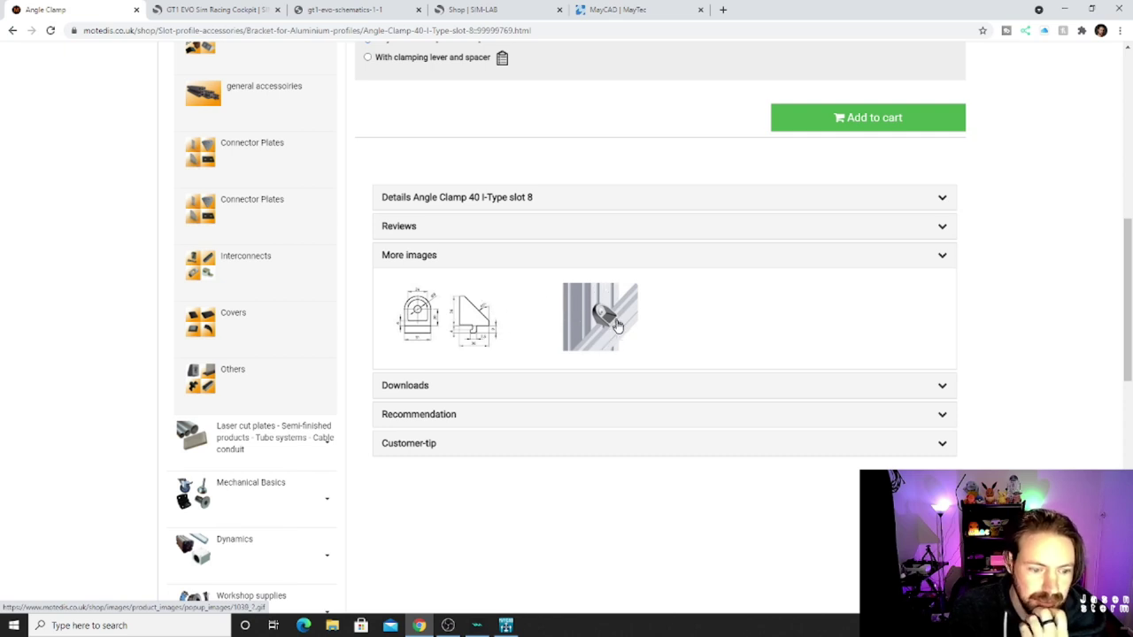
pyautogui.scroll(2, 611, 328)
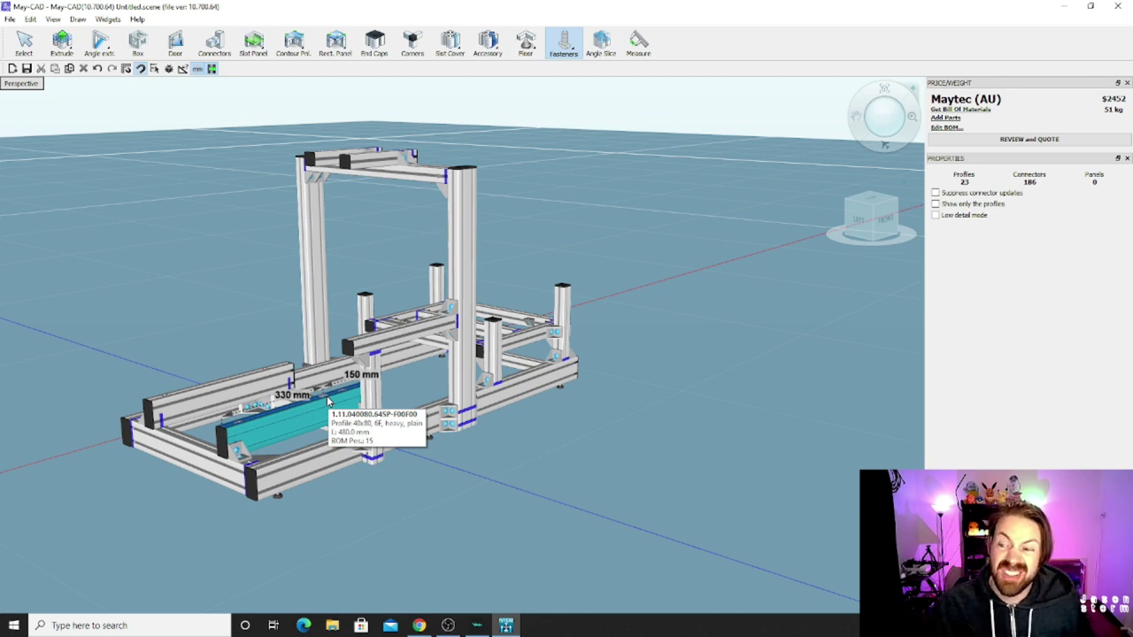
# Step: Slide the 480 mm 40x80 crossbar along its slot to the 400 mm and 80 mm offsets
pyautogui.moveTo(326, 401); pyautogui.dragTo(252, 396)
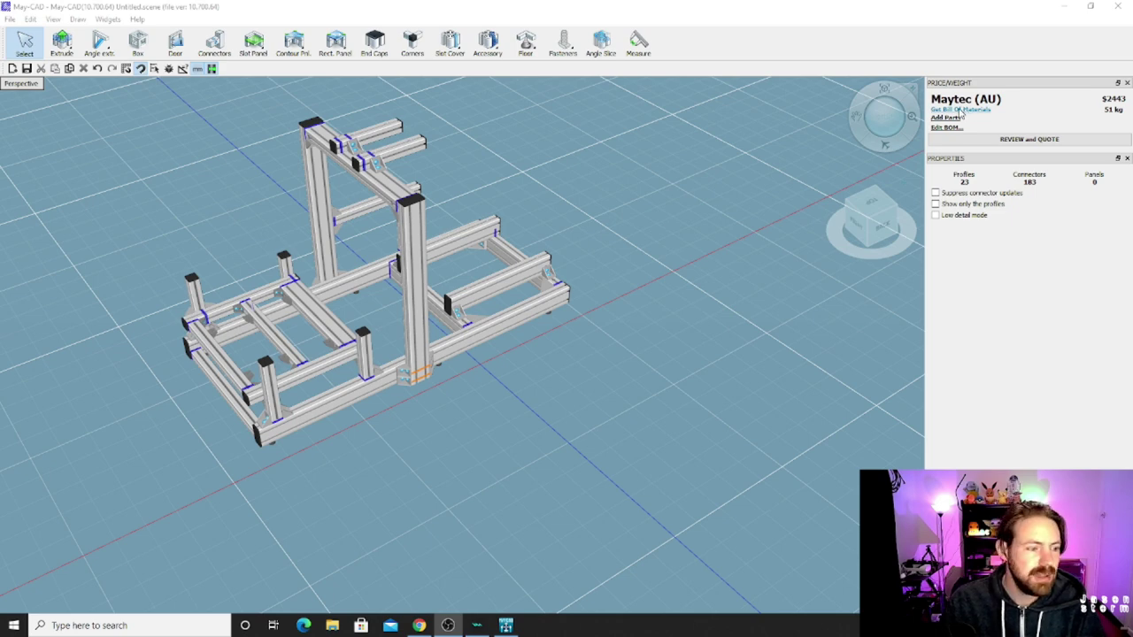
# Step: Export the bill of materials with Suggested profile cuts included as the PDF 'youtube sim BOM'
pyautogui.click(960, 109)
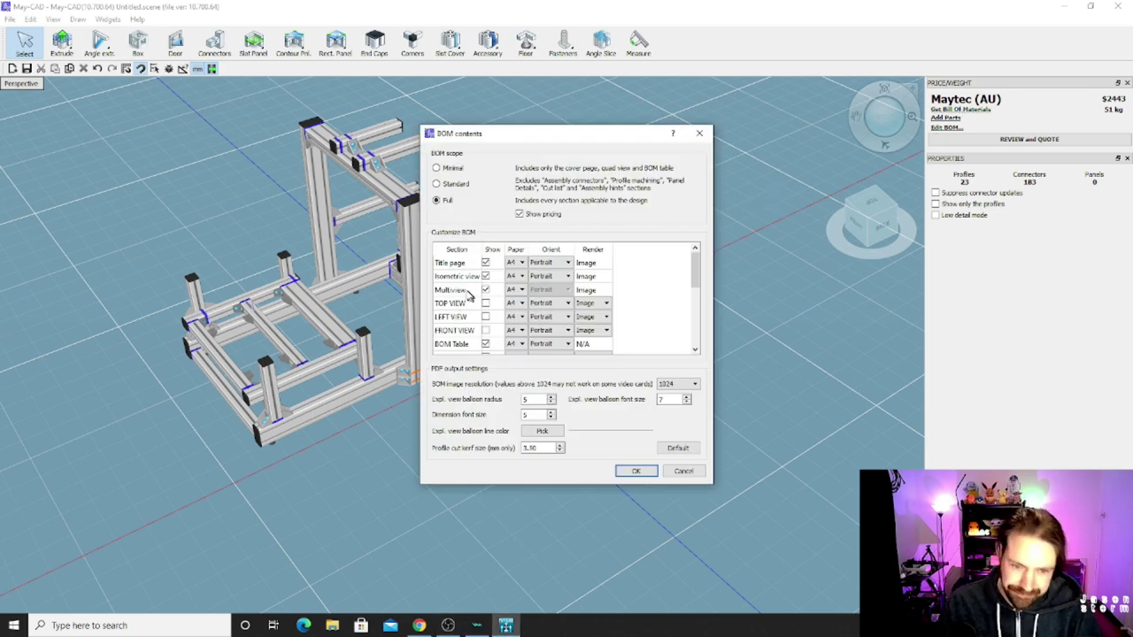
pyautogui.scroll(-4, 485, 305)
pyautogui.click(485, 316)
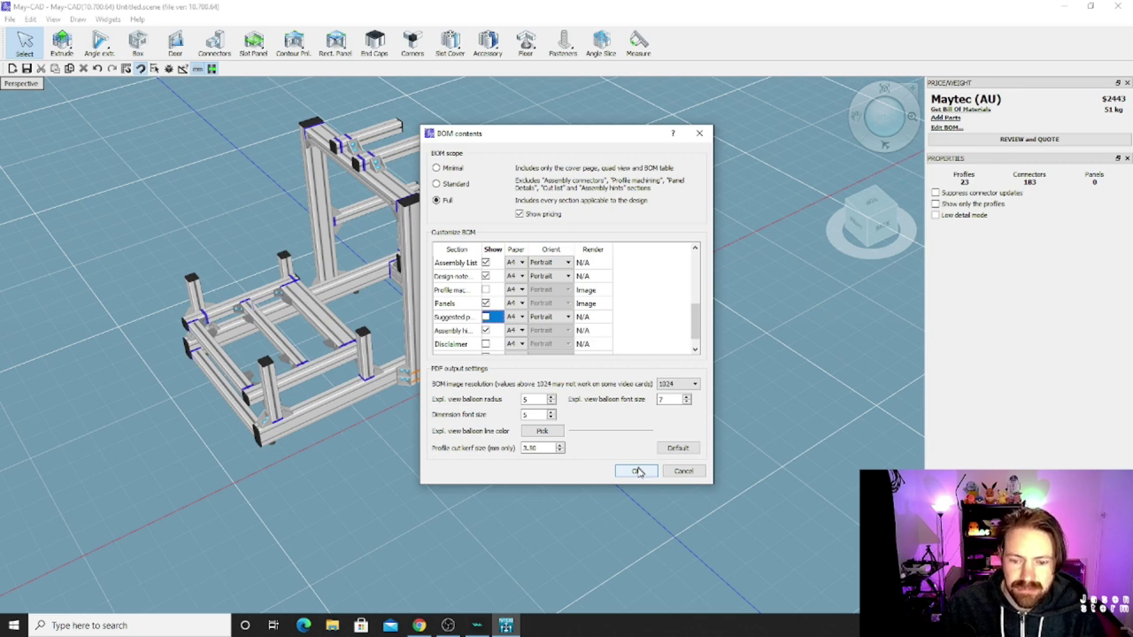
pyautogui.click(638, 472)
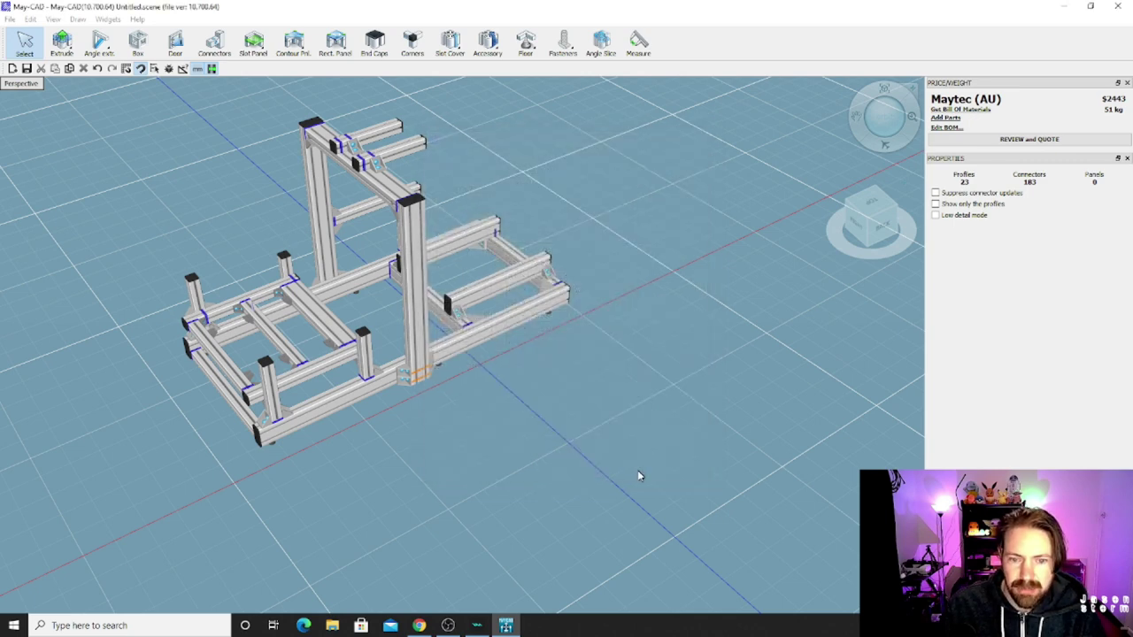
pyautogui.write('youtube sim BOM')
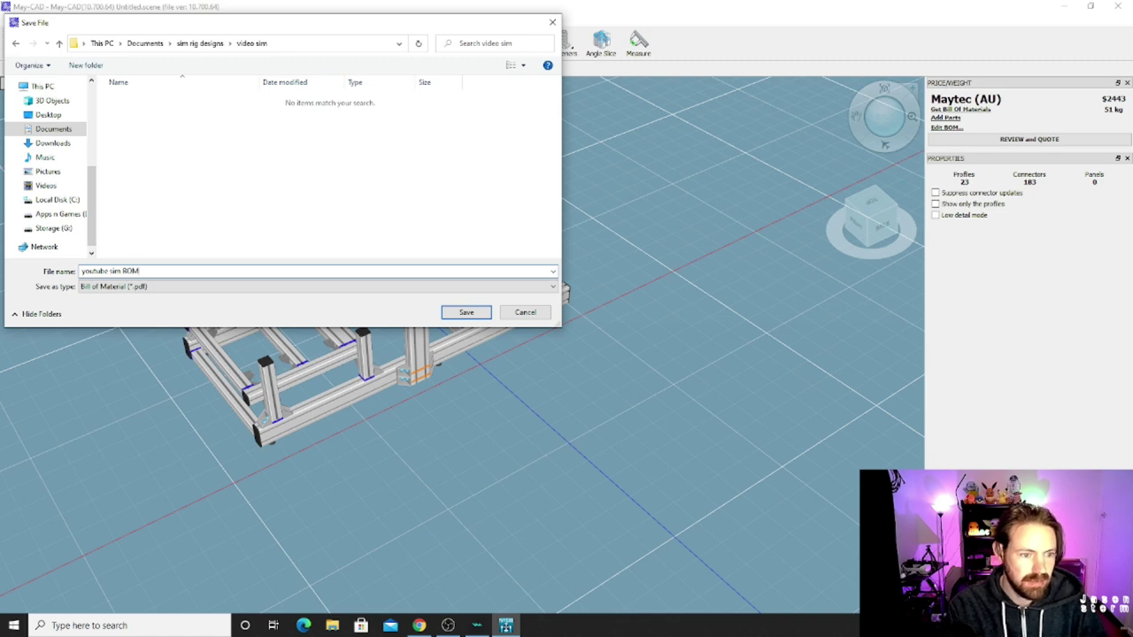
pyautogui.press('Return')
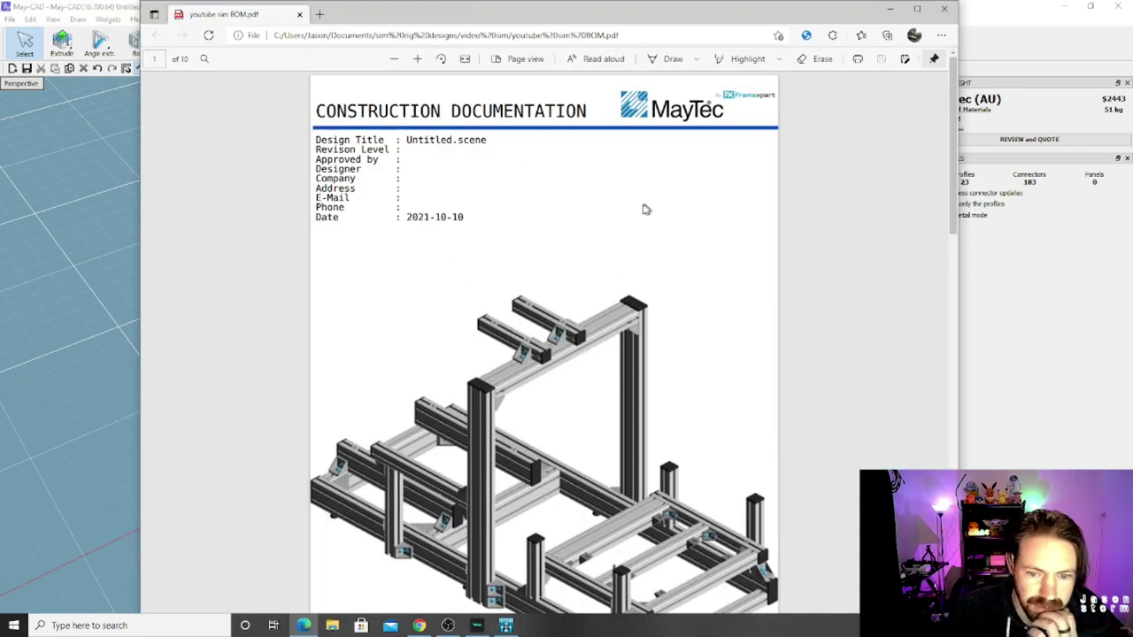
# Step: Scroll the BOM PDF from its cover past the parts table and drawings to Suggested profile cuts
pyautogui.scroll(-10, 671, 213)
pyautogui.scroll(10, 671, 212)
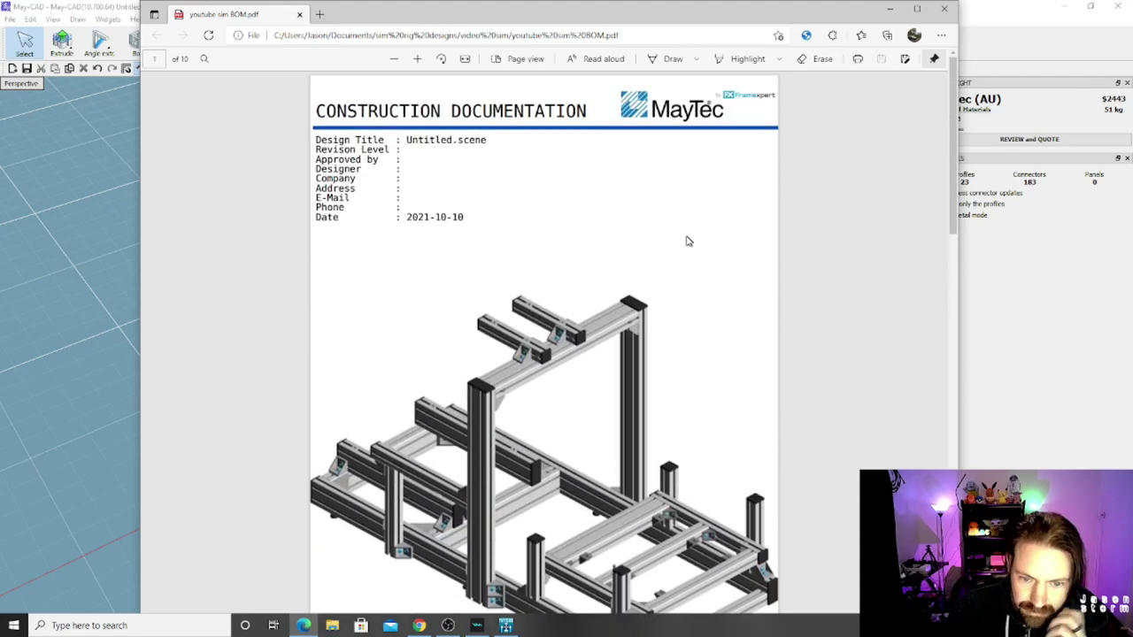
pyautogui.scroll(-6, 689, 241)
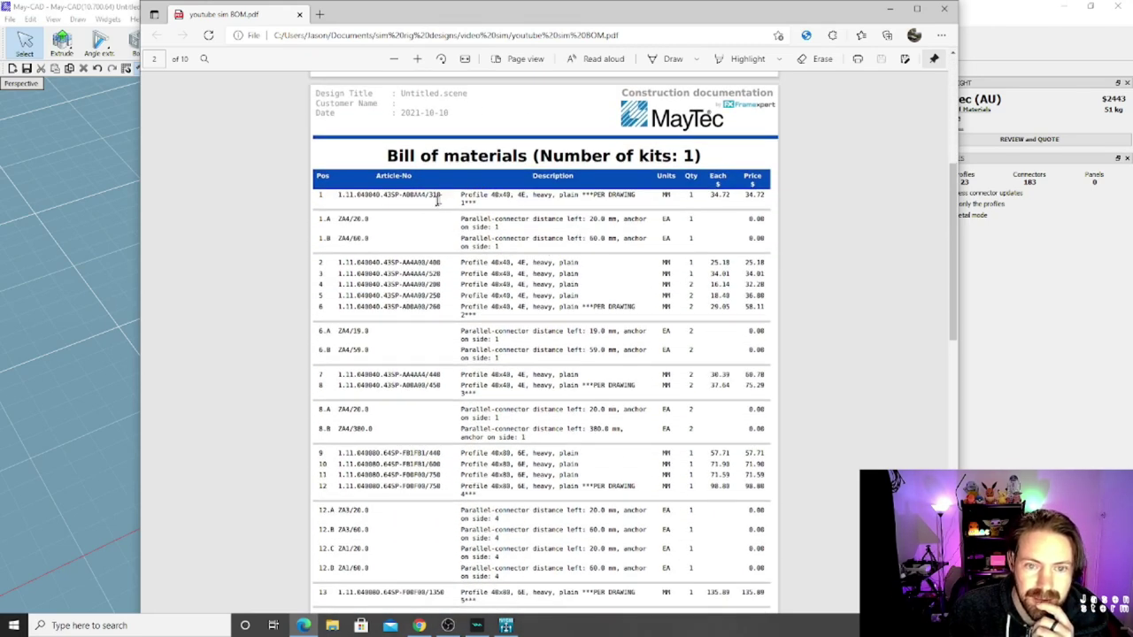
pyautogui.scroll(-10, 480, 221)
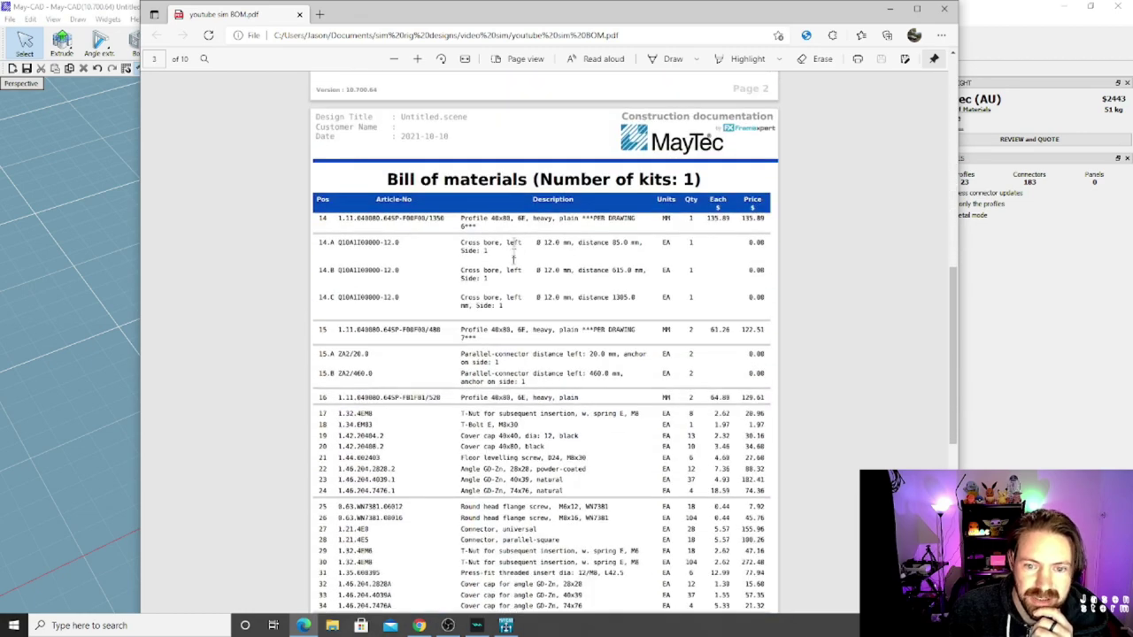
pyautogui.scroll(-10, 524, 151)
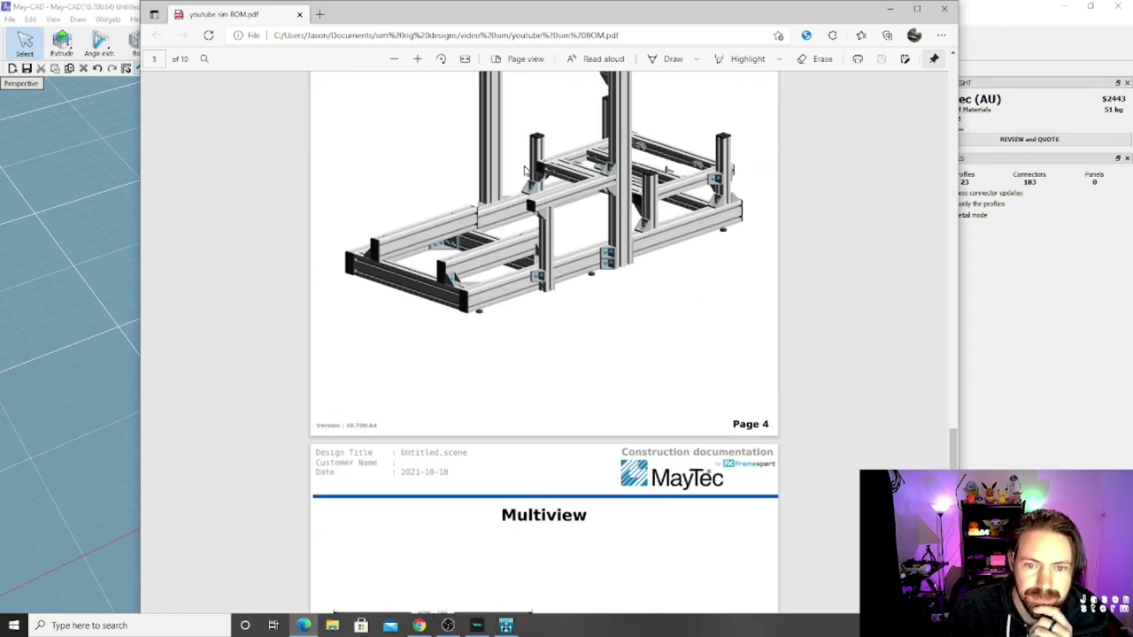
pyautogui.scroll(3, 528, 183)
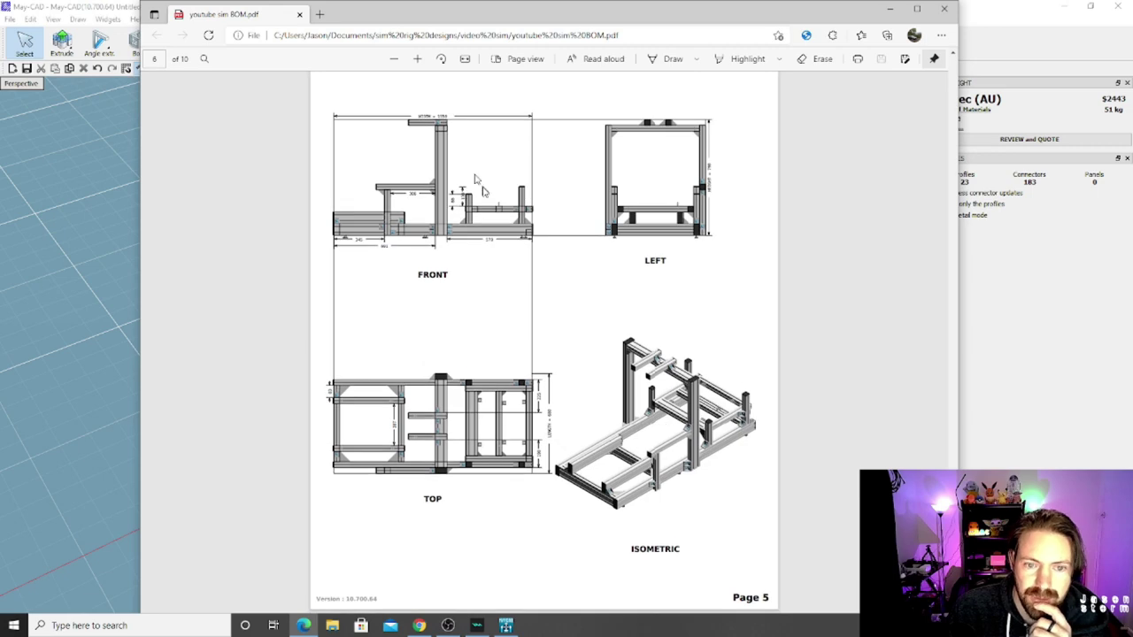
pyautogui.scroll(-10, 580, 453)
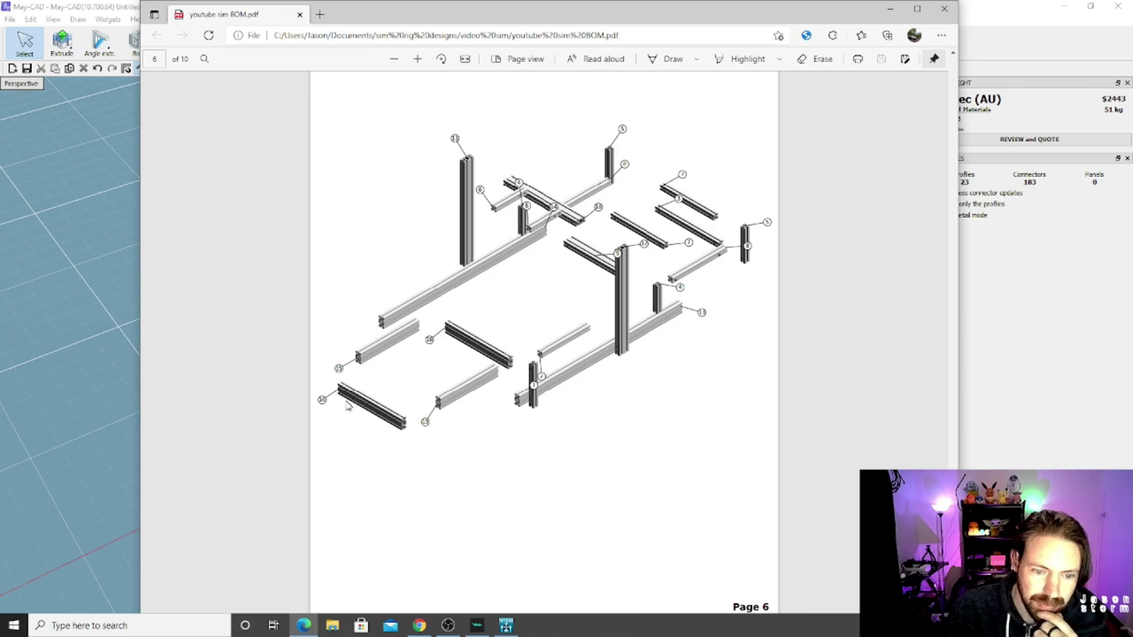
pyautogui.scroll(-15, 346, 405)
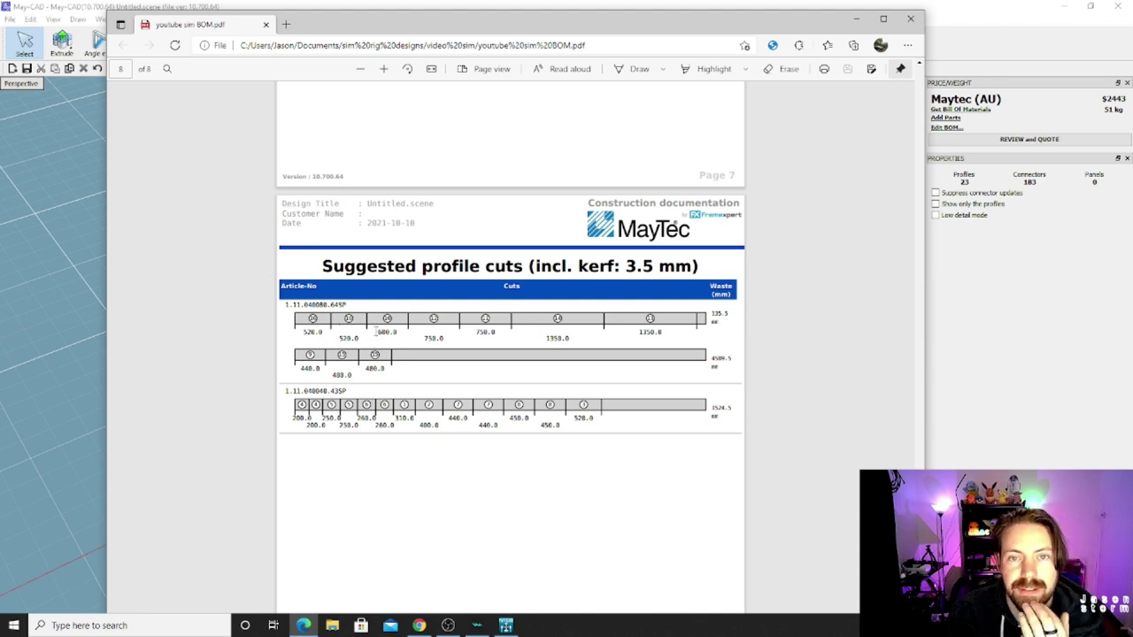
pyautogui.scroll(5, 611, 350)
pyautogui.scroll(8, 653, 339)
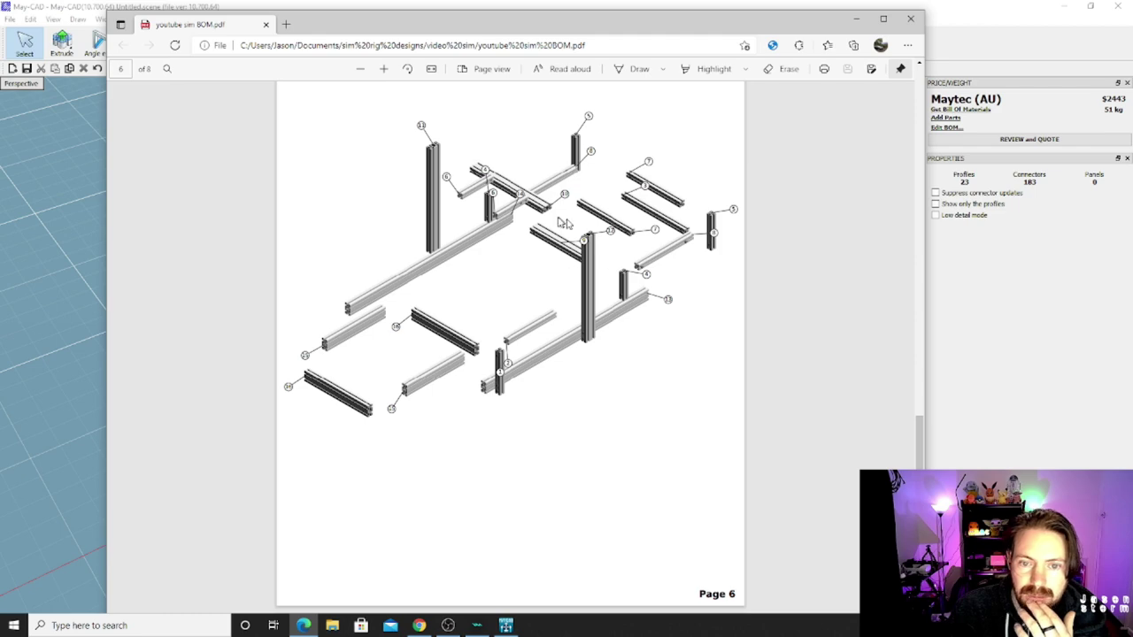
pyautogui.scroll(-6, 571, 310)
pyautogui.scroll(-5, 655, 260)
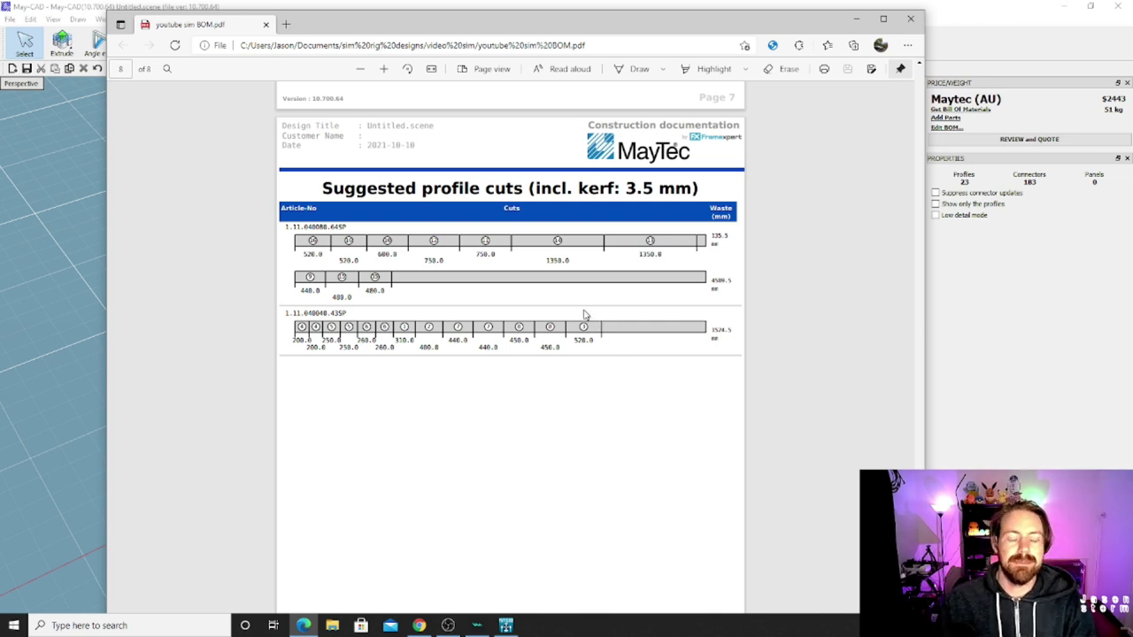
pyautogui.scroll(1, 620, 287)
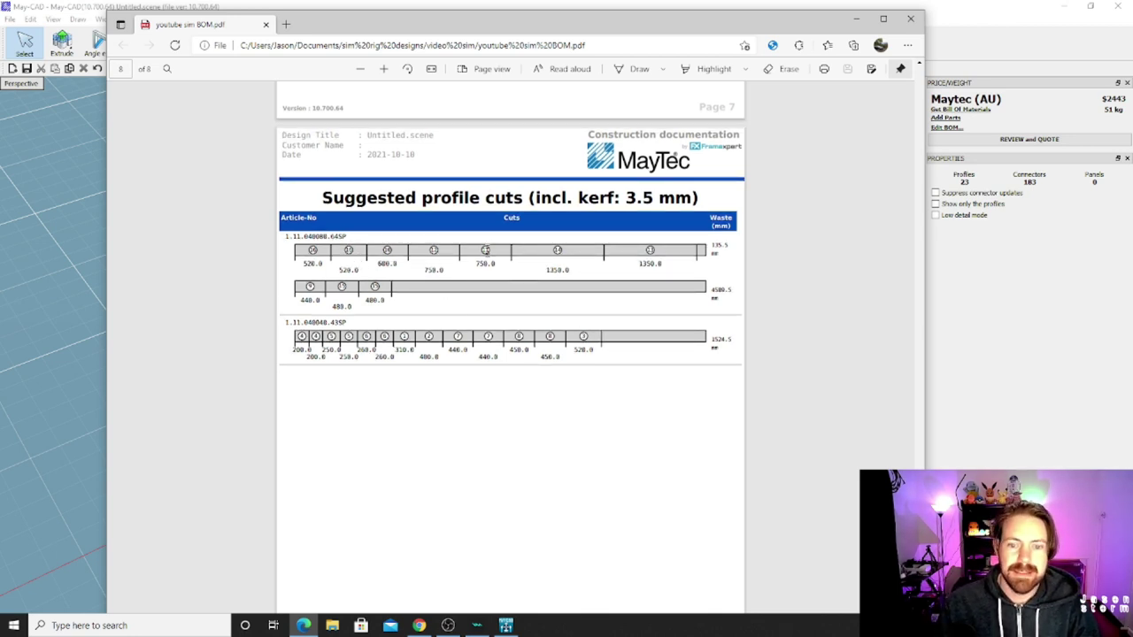
# Step: In the Motedis shop, open the Profile 40x80L I-type slot 8 page from Slot profiles
pyautogui.click(419, 625)
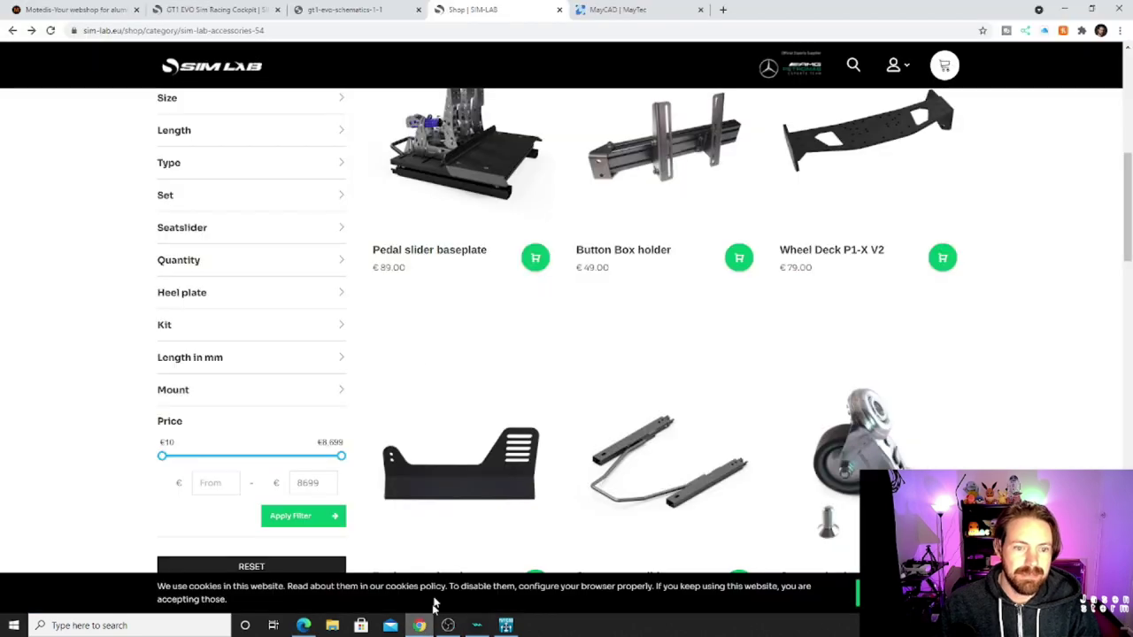
pyautogui.click(62, 11)
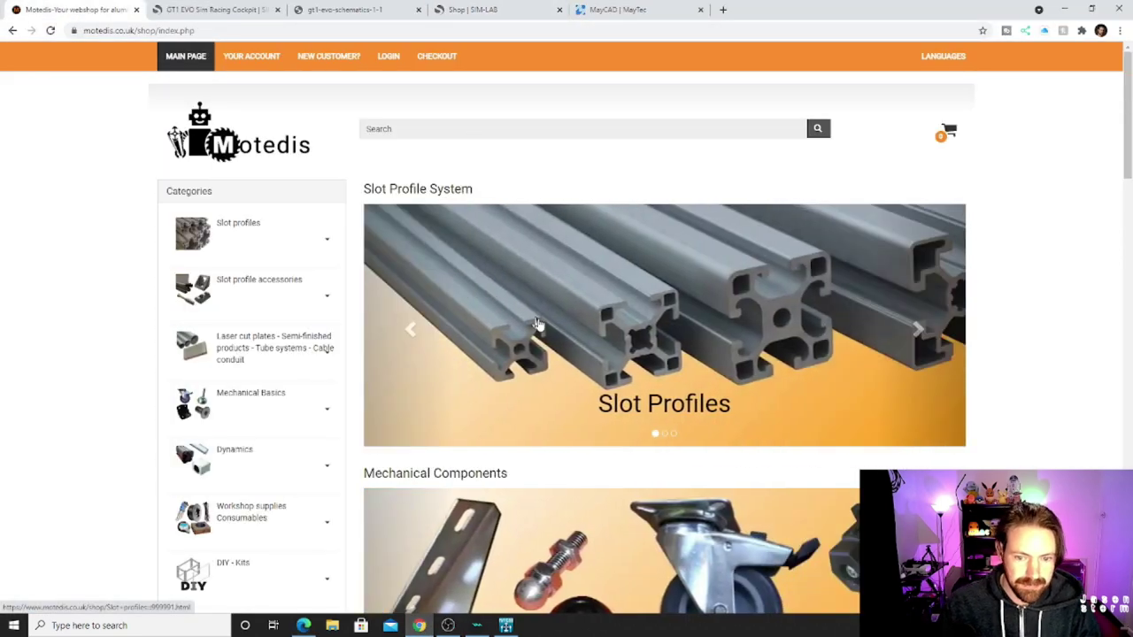
pyautogui.click(501, 332)
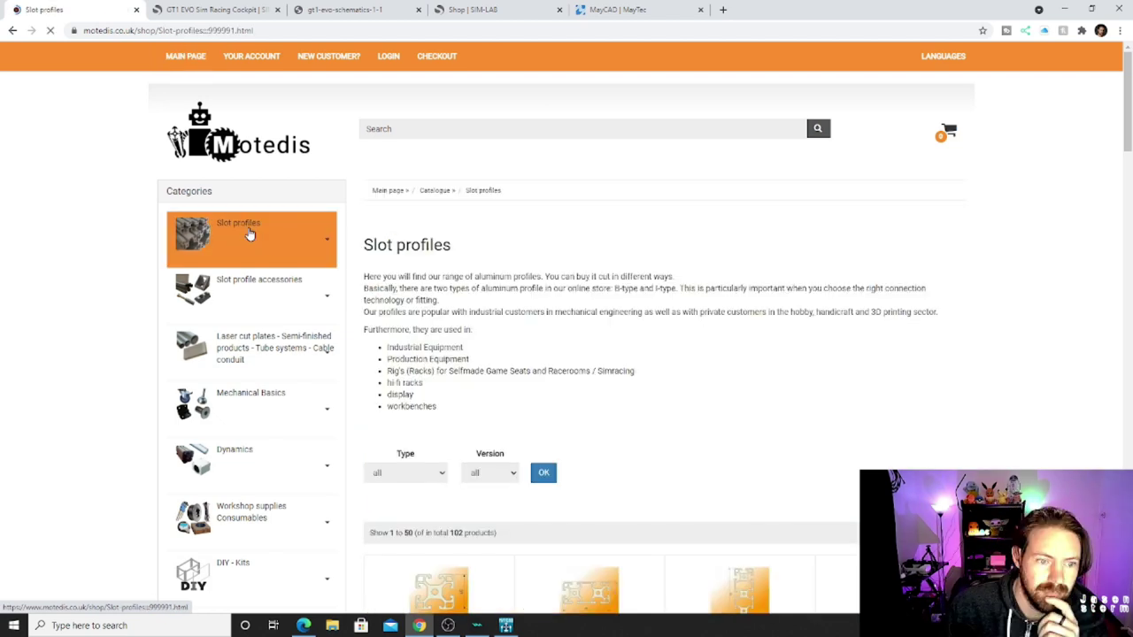
pyautogui.scroll(-5, 567, 255)
pyautogui.scroll(-1, 643, 214)
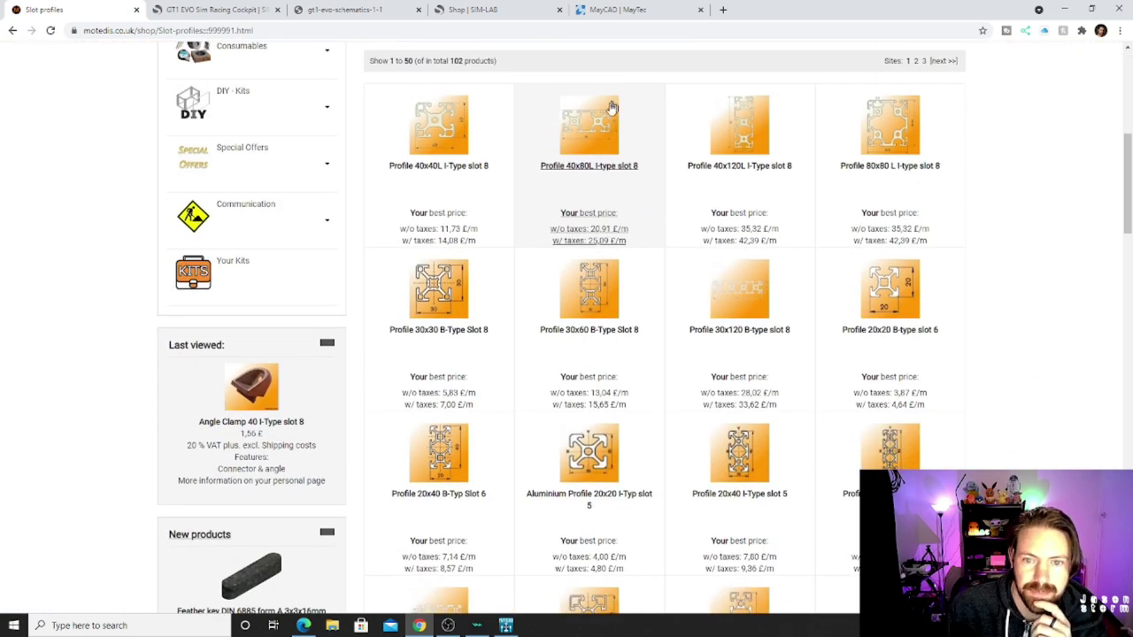
pyautogui.click(591, 173)
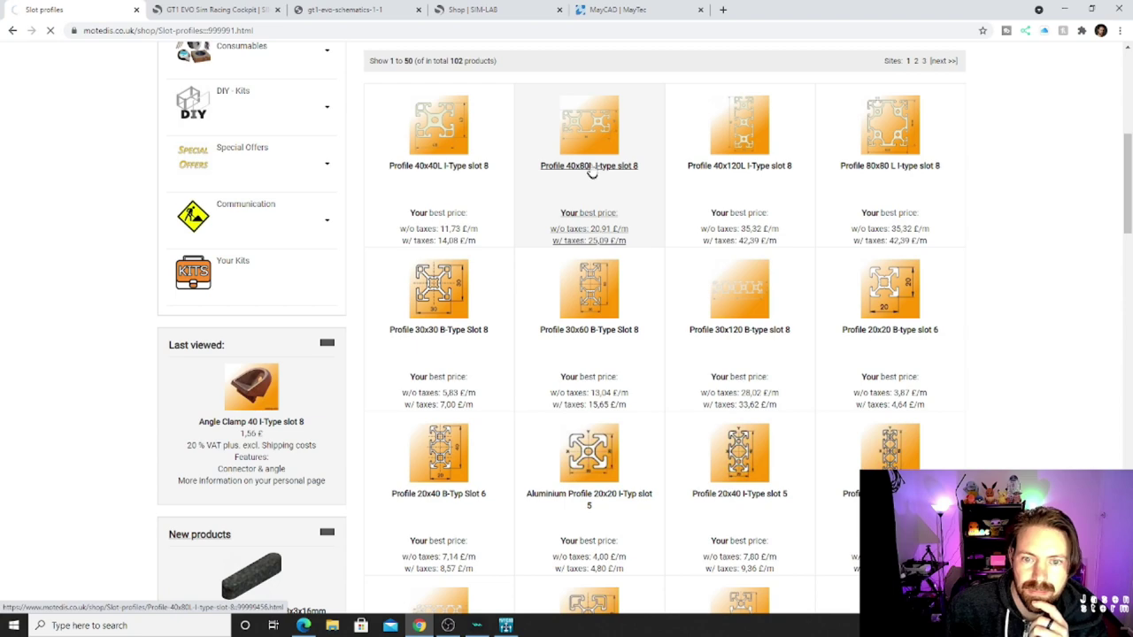
# Step: Price the profile at a 250 mm custom cut length, then switch to the MayTec MayCAD page
pyautogui.scroll(-1, 753, 269)
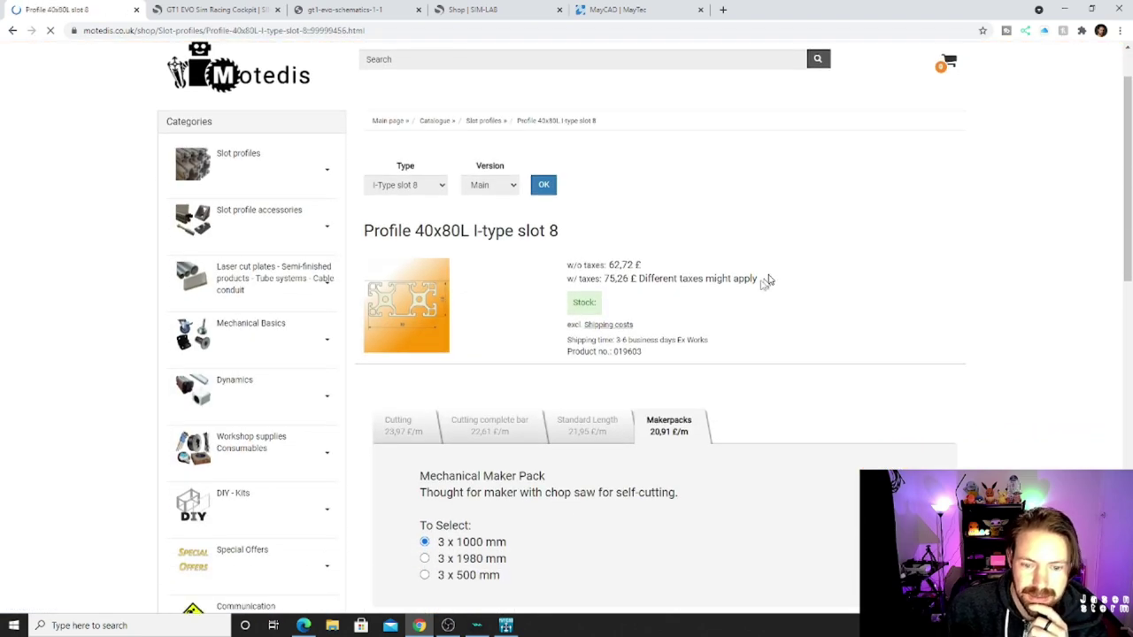
pyautogui.scroll(-2, 538, 299)
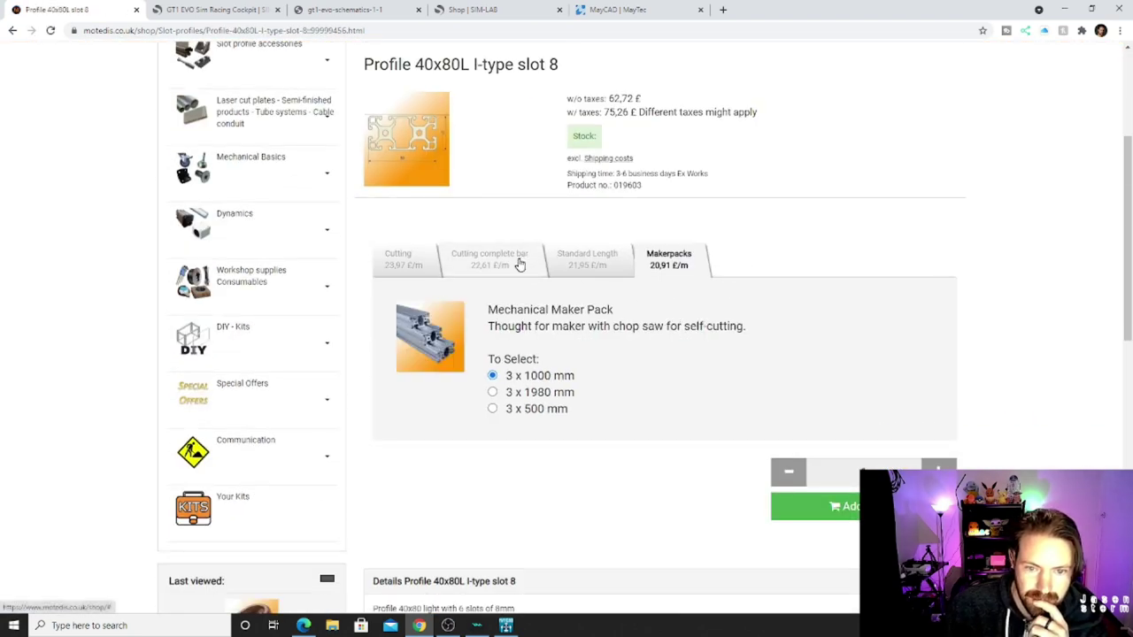
pyautogui.click(571, 272)
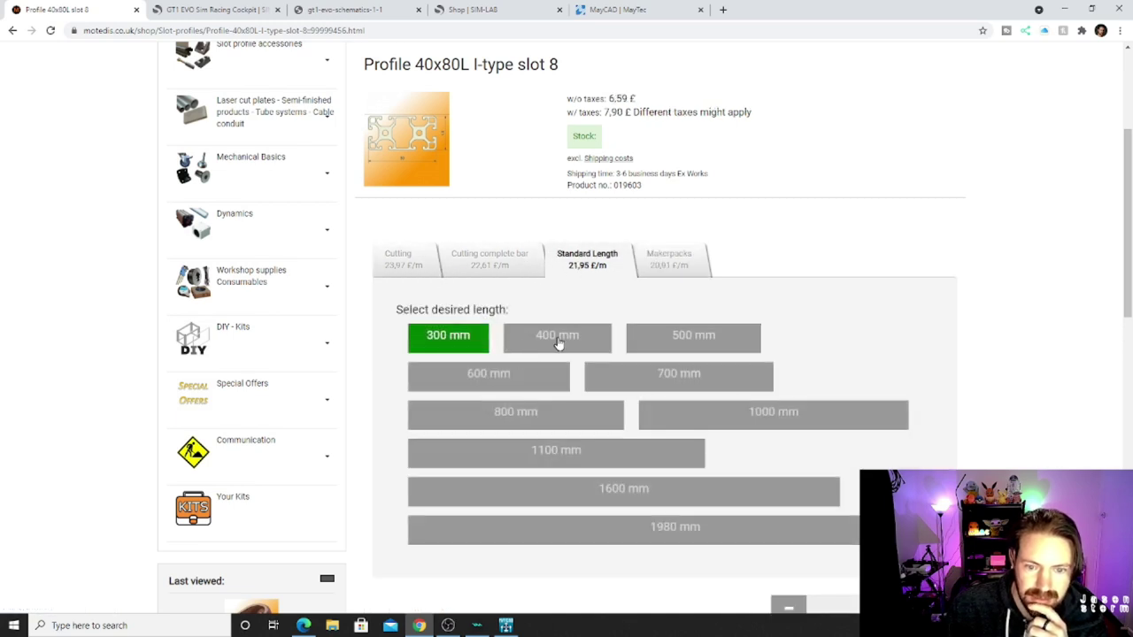
pyautogui.click(423, 268)
pyautogui.doubleClick(468, 313)
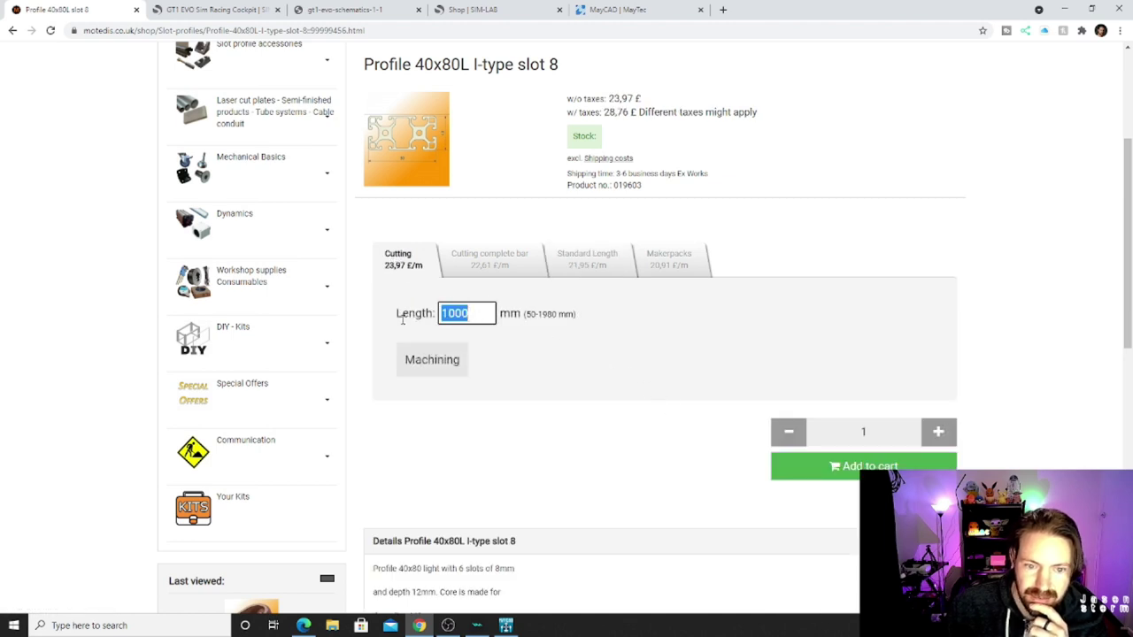
pyautogui.write('2')
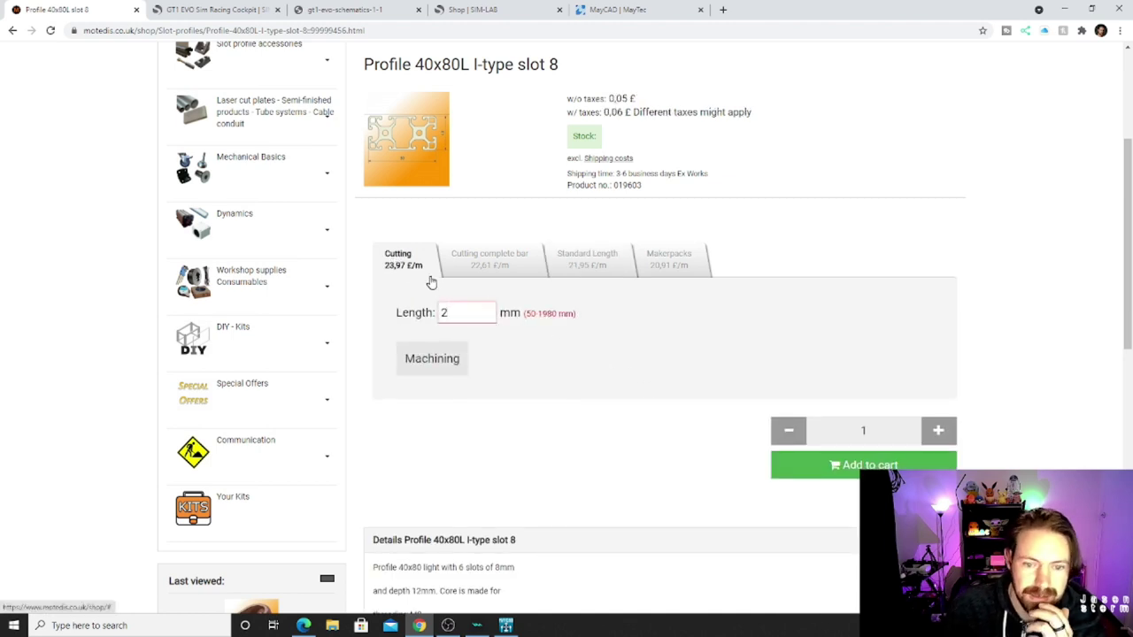
pyautogui.write('50')
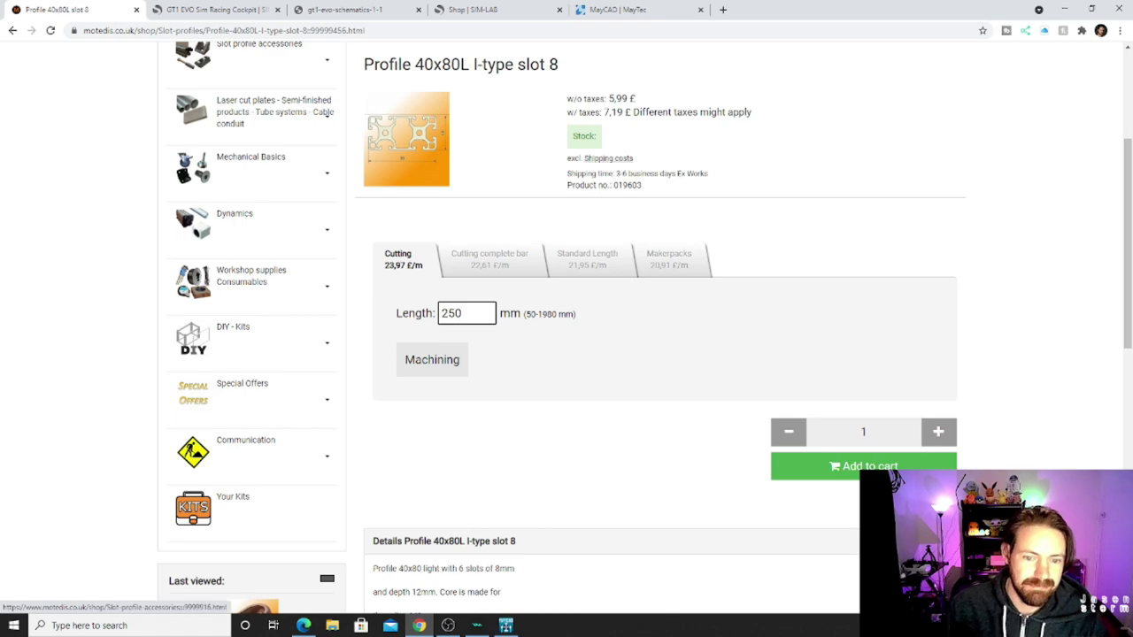
pyautogui.scroll(-7, 682, 380)
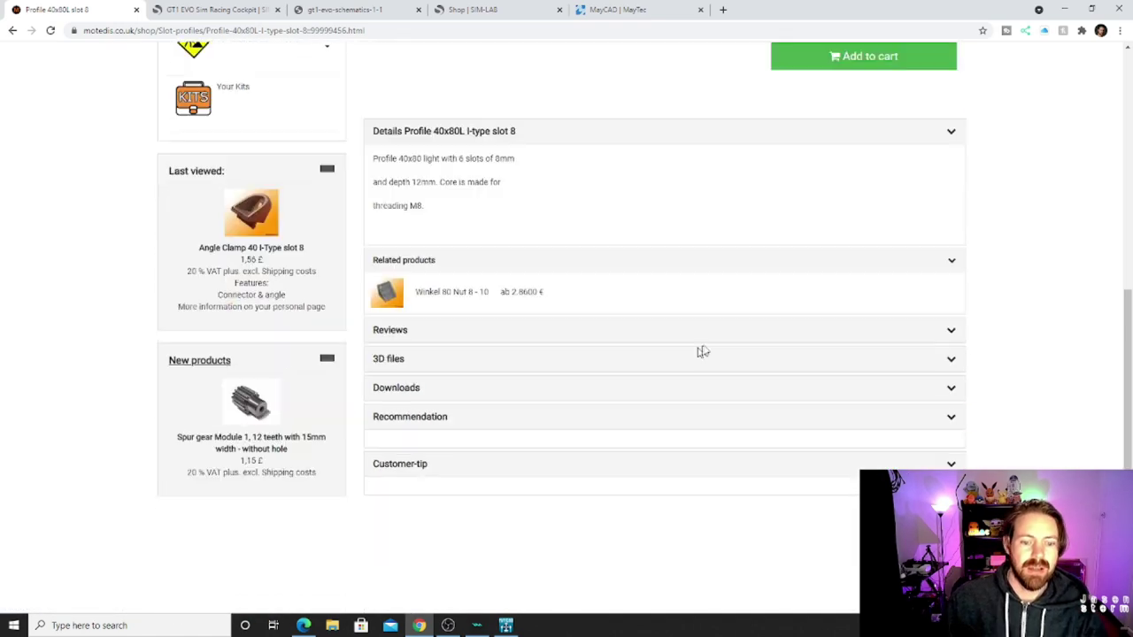
pyautogui.scroll(3, 724, 324)
pyautogui.scroll(4, 700, 308)
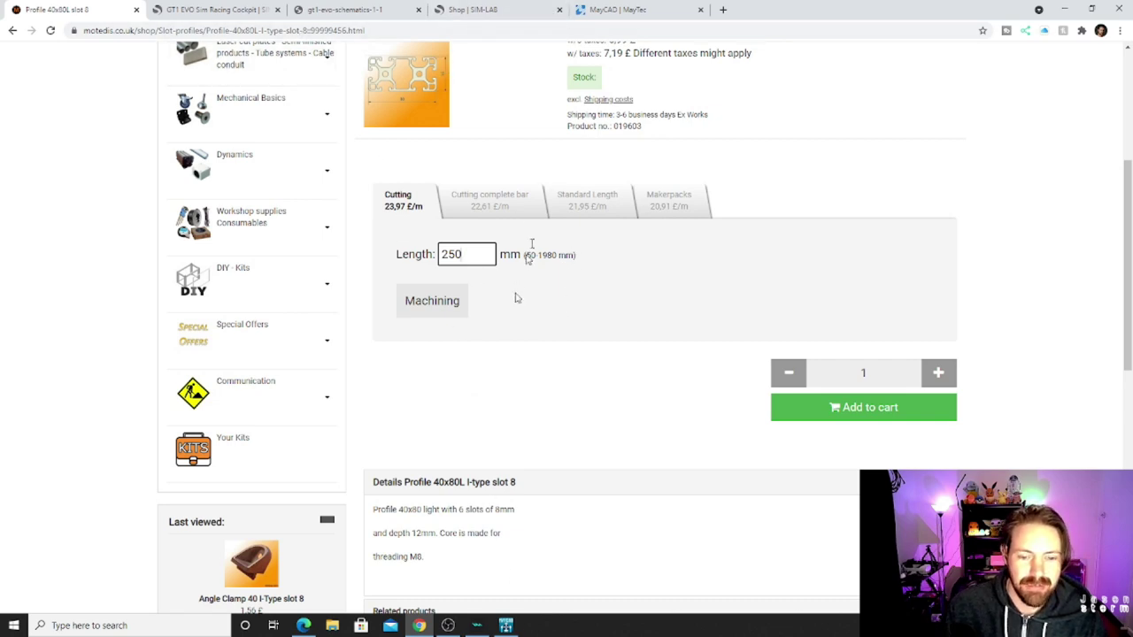
pyautogui.scroll(3, 522, 319)
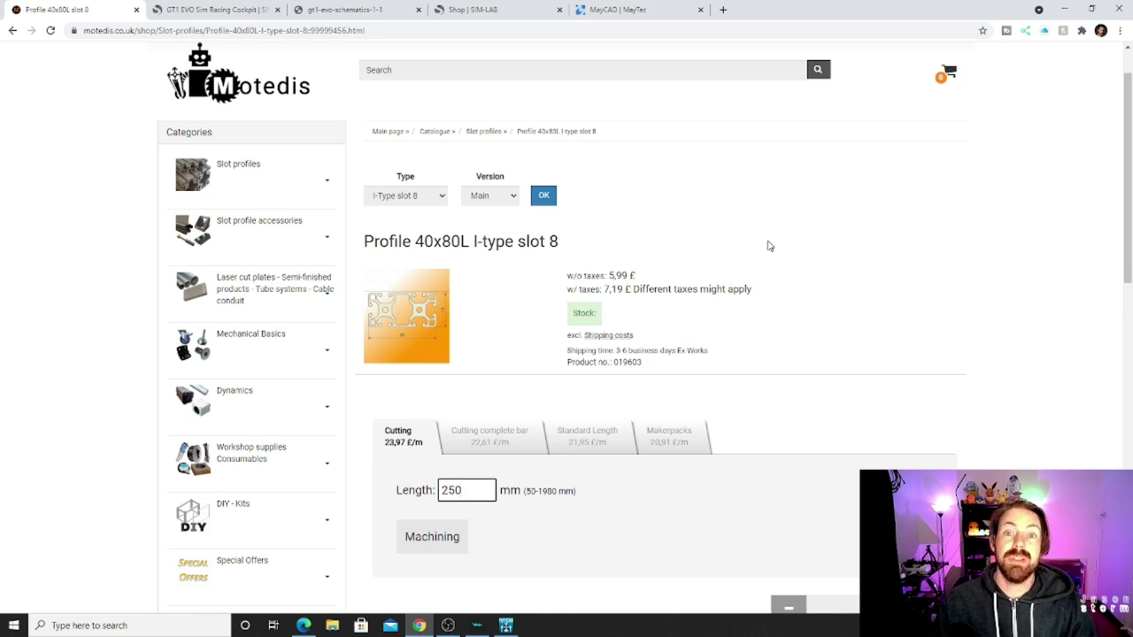
pyautogui.hotkey('ctrl', 'shift', 'Tab')
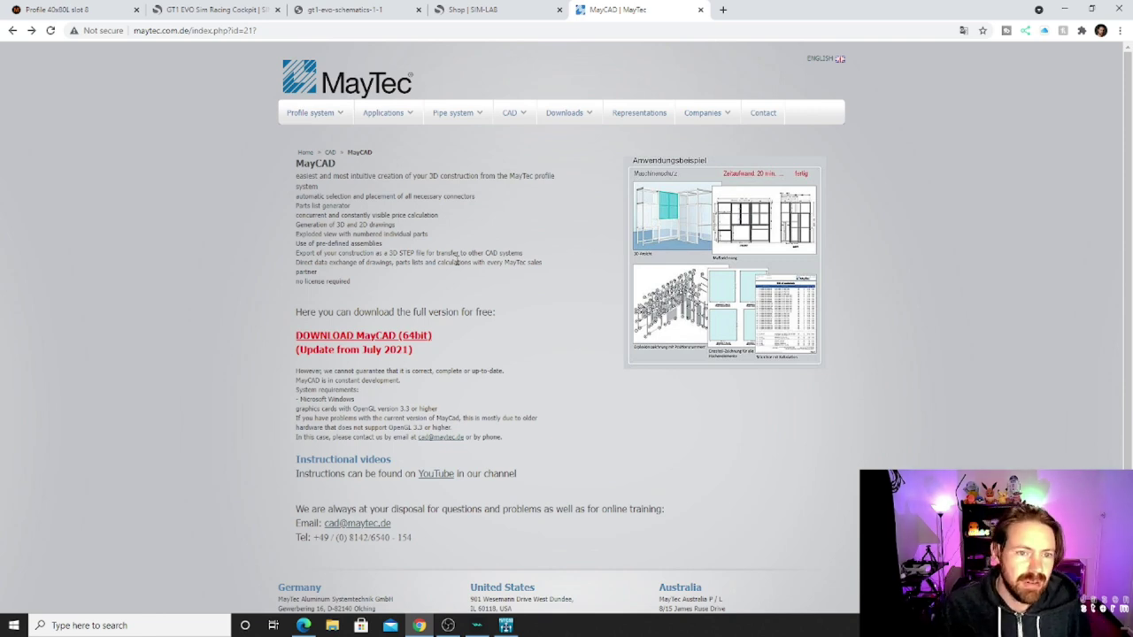
# Step: Return to the Motedis 40x80L profile page, then bring the youtube sim BOM PDF forward
pyautogui.click(122, 11)
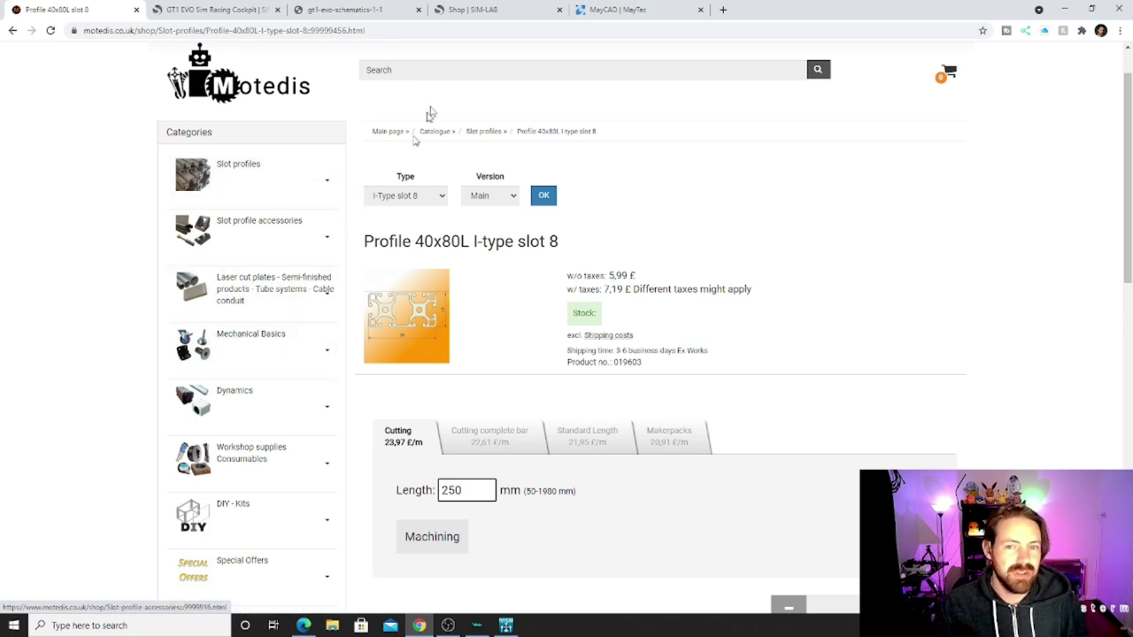
pyautogui.click(506, 625)
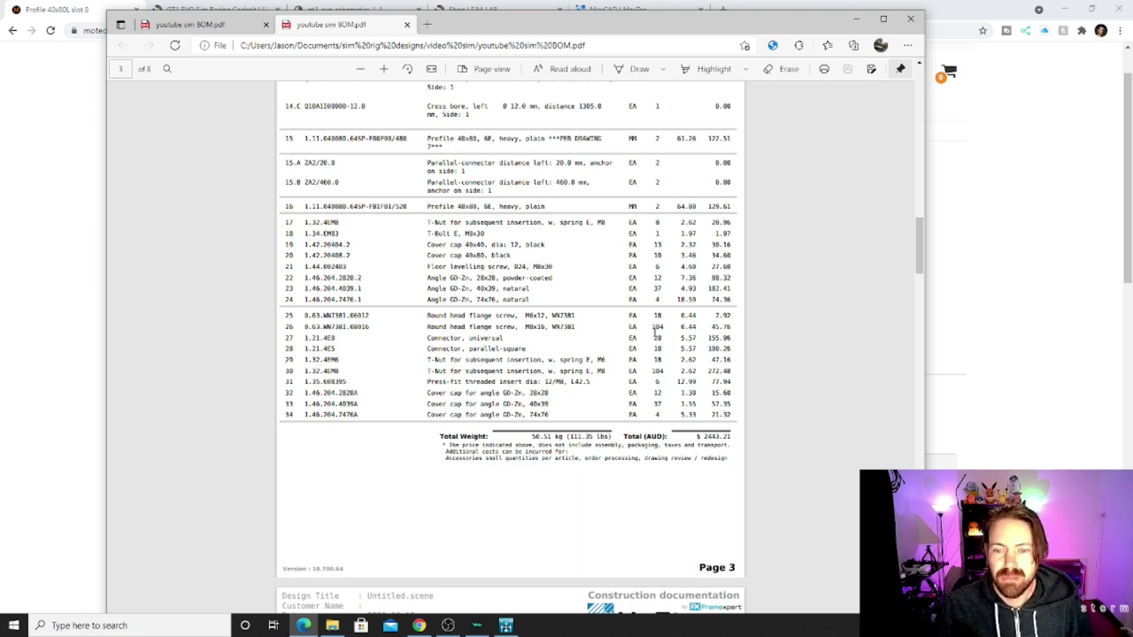
pyautogui.scroll(3, 764, 283)
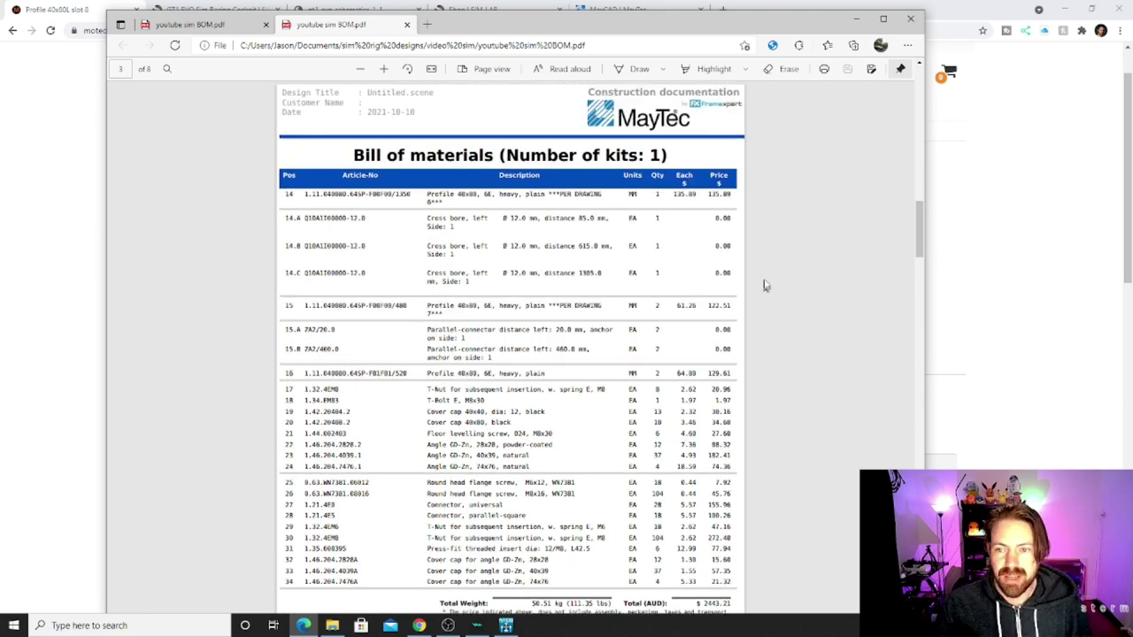
pyautogui.scroll(-3, 751, 354)
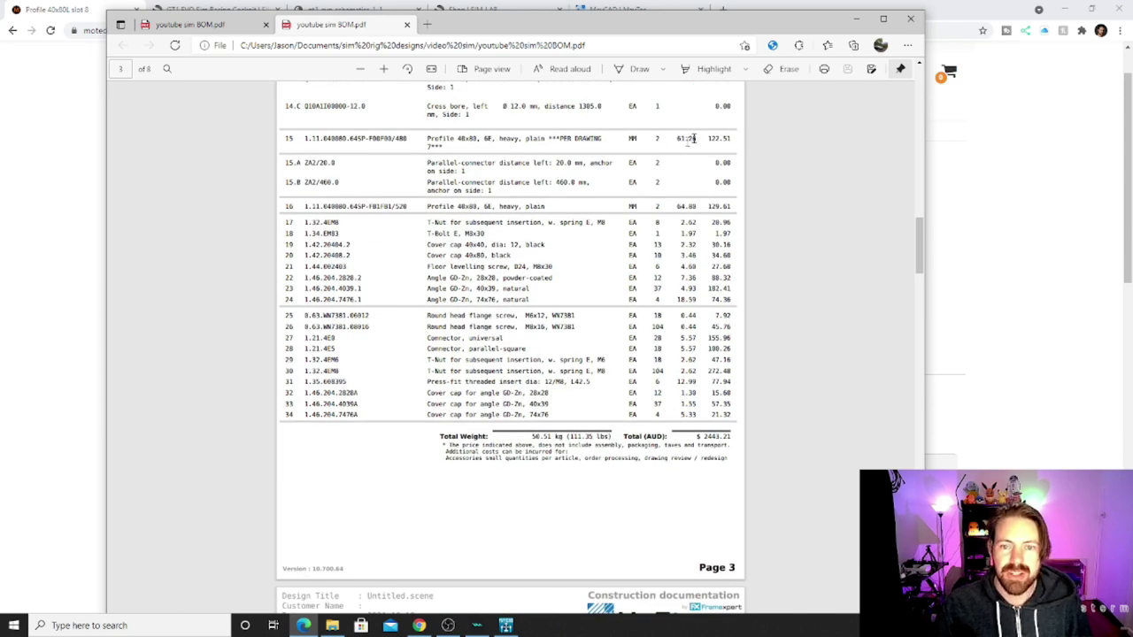
pyautogui.click(862, 18)
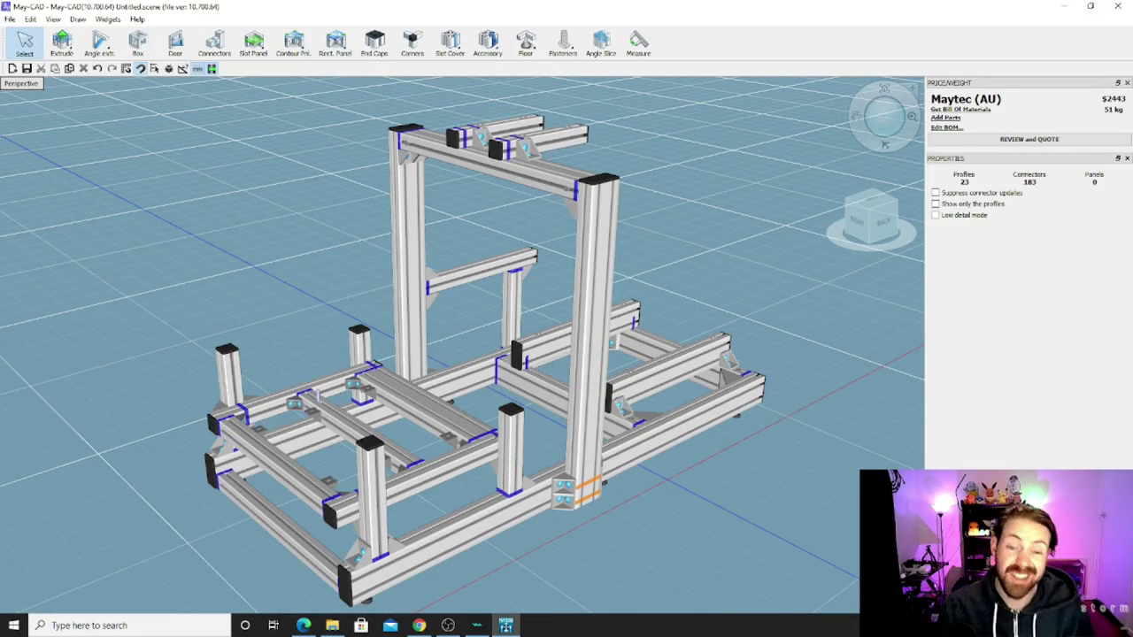